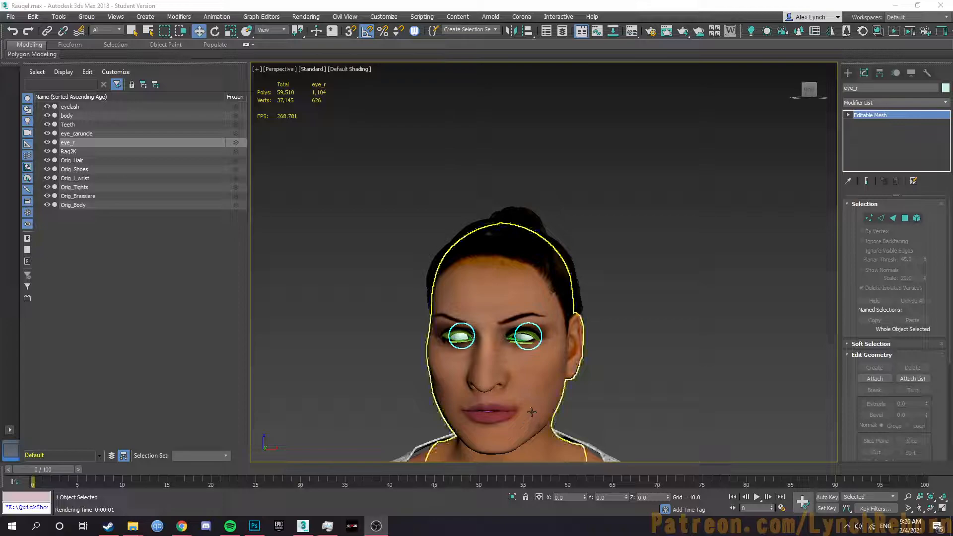
# Examine the character's face and upper body from several angles, selecting the Orig_Body mesh
pyautogui.keyDown('alt'); pyautogui.moveTo(437, 367); pyautogui.dragTo(734, 377, button='middle'); pyautogui.keyUp('alt')
pyautogui.scroll(3, 478, 372)
pyautogui.scroll(-6, 477, 389)
pyautogui.keyDown('alt'); pyautogui.moveTo(477, 389); pyautogui.dragTo(589, 144, button='middle'); pyautogui.keyUp('alt')
pyautogui.keyDown('alt'); pyautogui.moveTo(589, 403); pyautogui.dragTo(548, 345, button='middle'); pyautogui.keyUp('alt')
pyautogui.scroll(4, 561, 355)
pyautogui.scroll(-5, 564, 358)
pyautogui.click(548, 344)
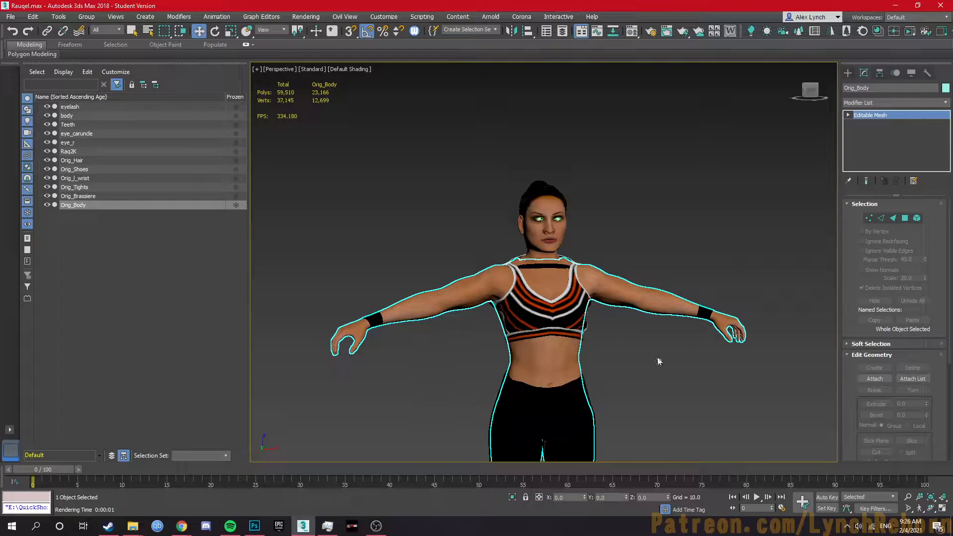
# Select the Raq2K head, Orig_Hair and Orig_l_wrist meshes in turn and examine the outfit down to the shoes
pyautogui.click(553, 243)
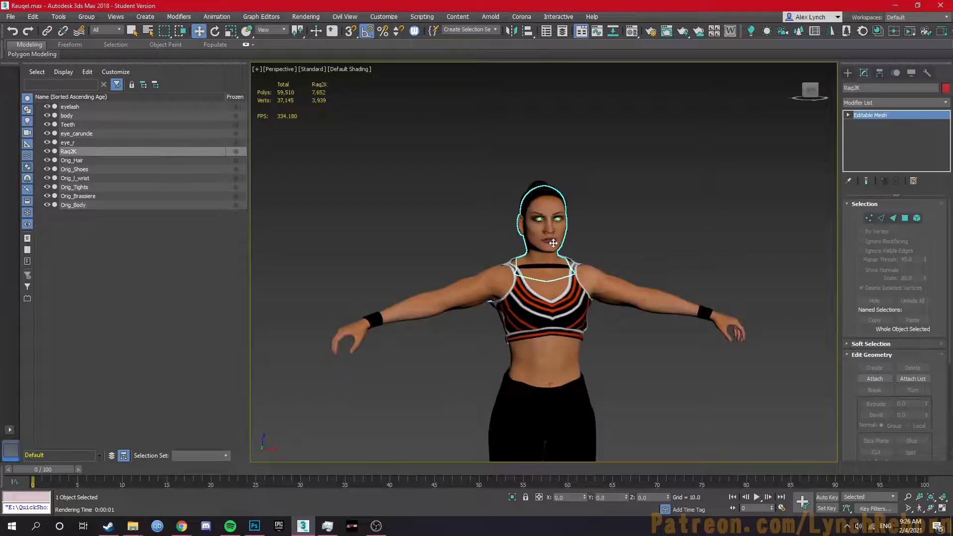
pyautogui.keyDown('alt'); pyautogui.moveTo(553, 242); pyautogui.dragTo(615, 245, button='middle'); pyautogui.keyUp('alt')
pyautogui.click(518, 214)
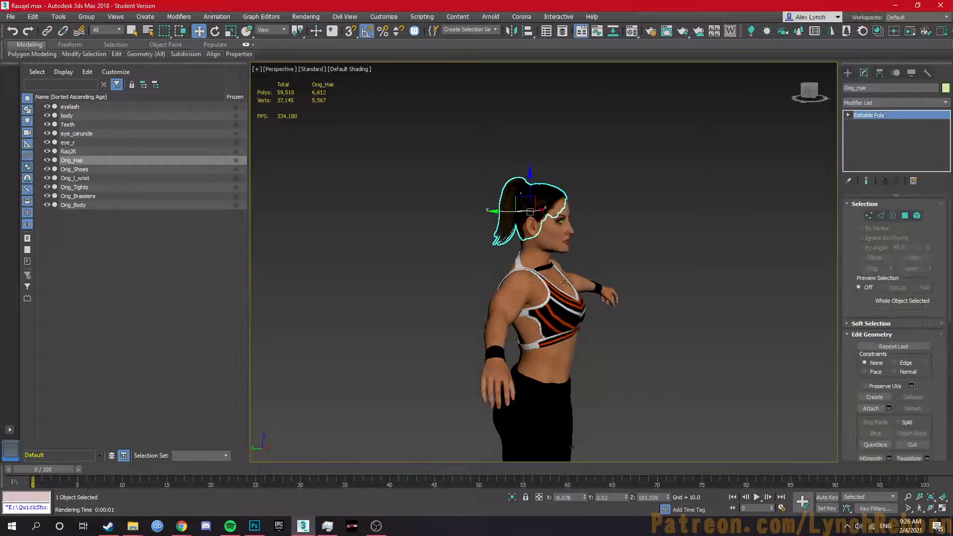
pyautogui.keyDown('alt'); pyautogui.moveTo(594, 341); pyautogui.dragTo(480, 341, button='middle'); pyautogui.keyUp('alt')
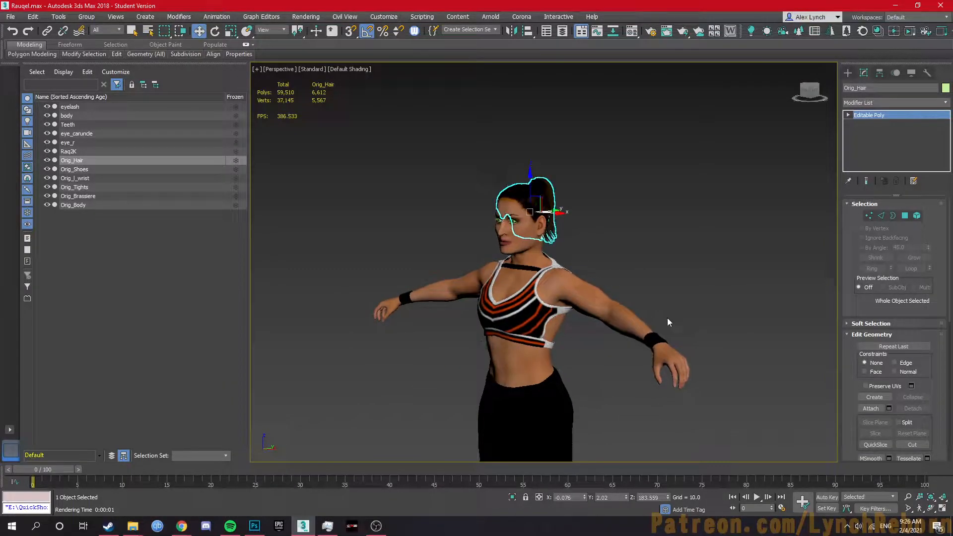
pyautogui.click(651, 336)
pyautogui.moveTo(516, 415); pyautogui.dragTo(561, 393, button='middle')
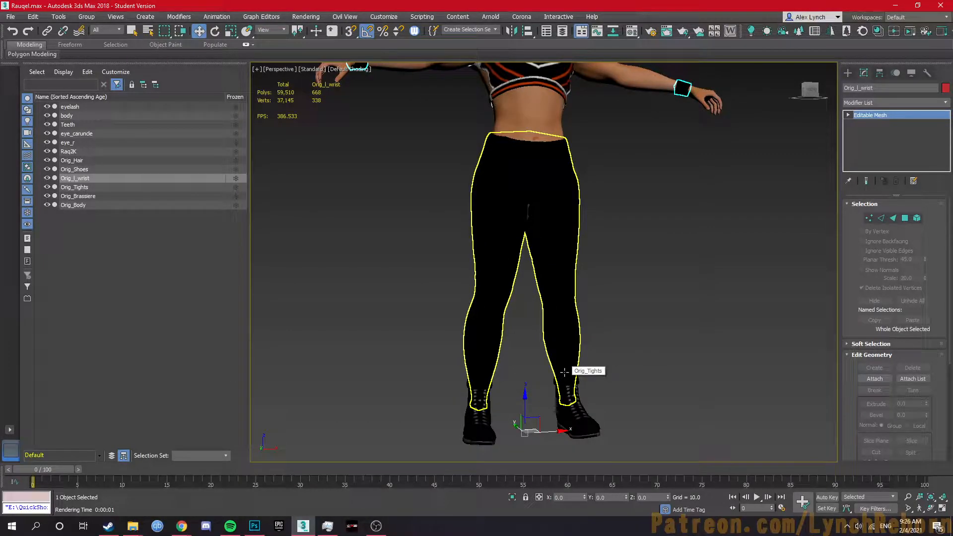
pyautogui.moveTo(532, 256); pyautogui.dragTo(460, 315, button='middle')
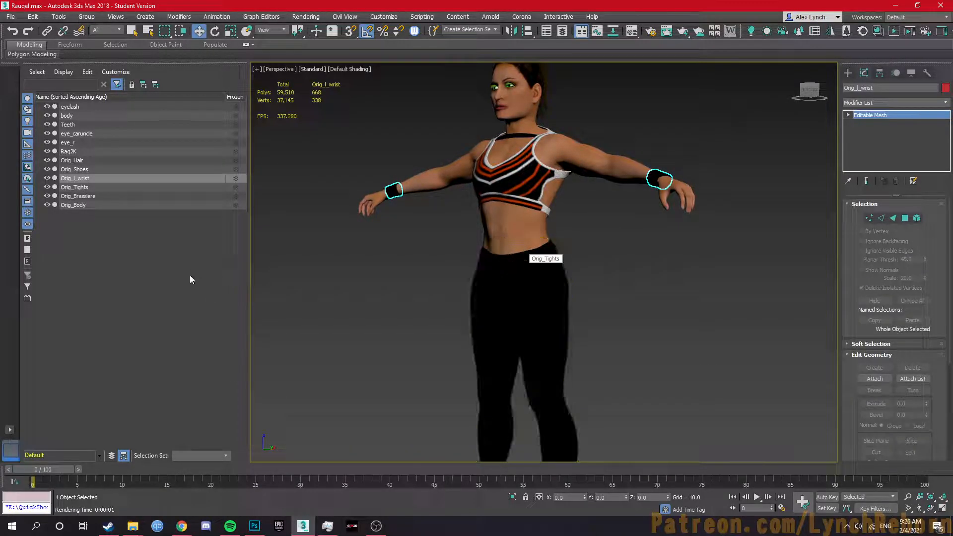
pyautogui.keyDown('alt'); pyautogui.moveTo(484, 205); pyautogui.dragTo(544, 278, button='middle'); pyautogui.keyUp('alt')
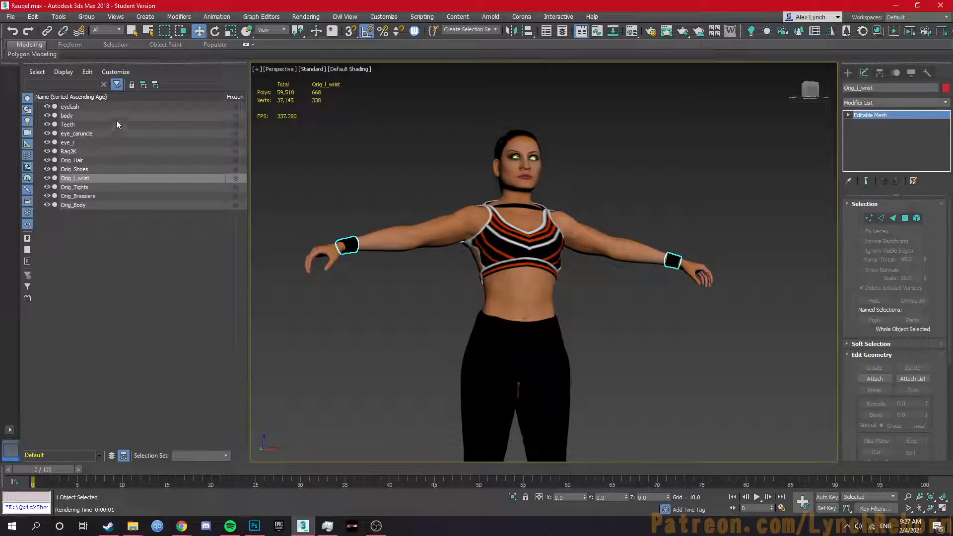
pyautogui.keyDown('alt'); pyautogui.moveTo(510, 284); pyautogui.dragTo(398, 286, button='middle'); pyautogui.keyUp('alt')
# Examine the facial parts by selecting eye_r, eye_carunde, Teeth, body and eyelash in turn
pyautogui.click(74, 142)
pyautogui.press('z')
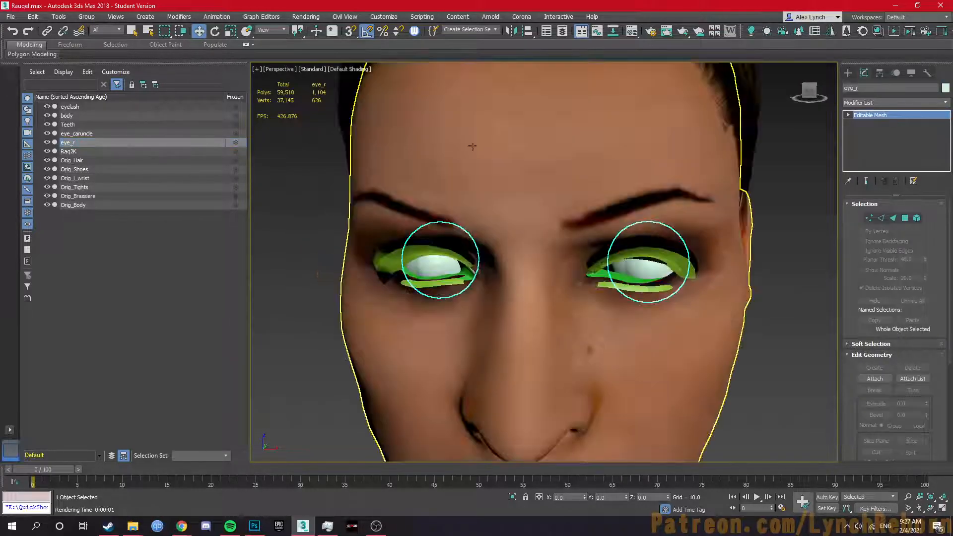
pyautogui.keyDown('alt'); pyautogui.moveTo(586, 339); pyautogui.dragTo(495, 329, button='middle'); pyautogui.keyUp('alt')
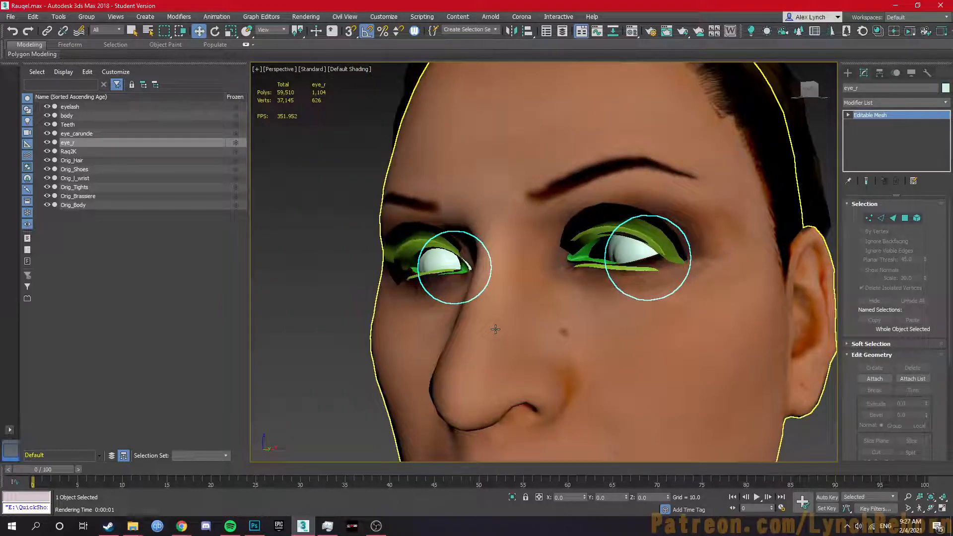
pyautogui.click(98, 135)
pyautogui.click(91, 124)
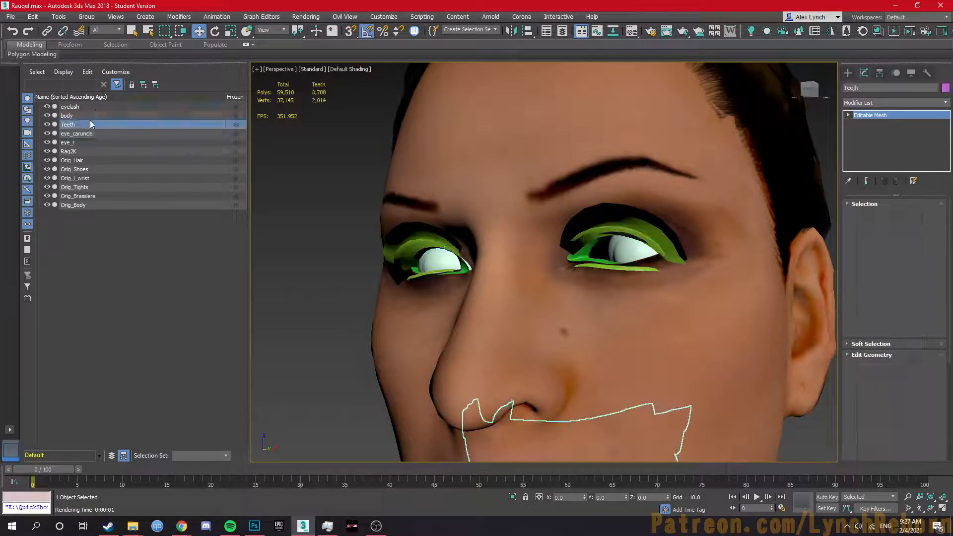
pyautogui.click(91, 115)
pyautogui.moveTo(549, 352); pyautogui.dragTo(530, 237, button='middle')
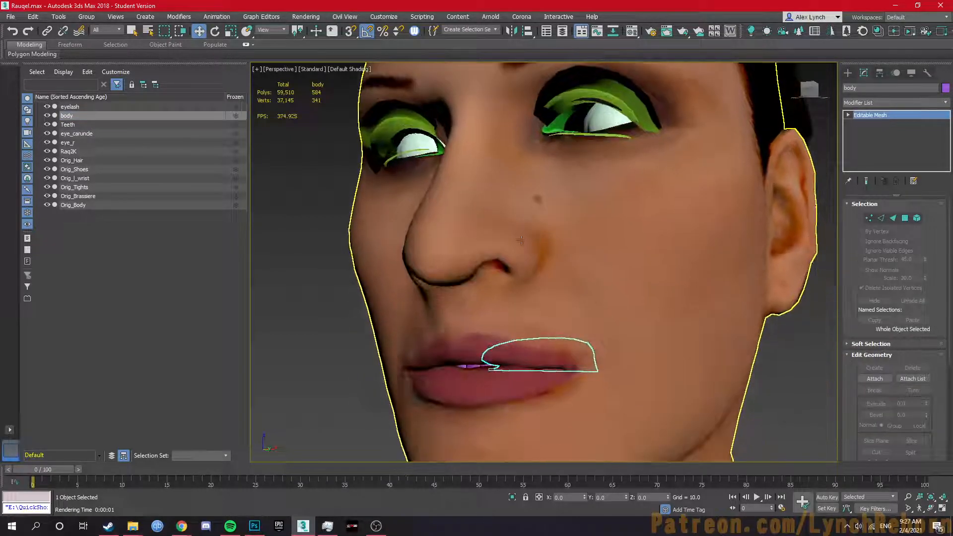
pyautogui.click(141, 107)
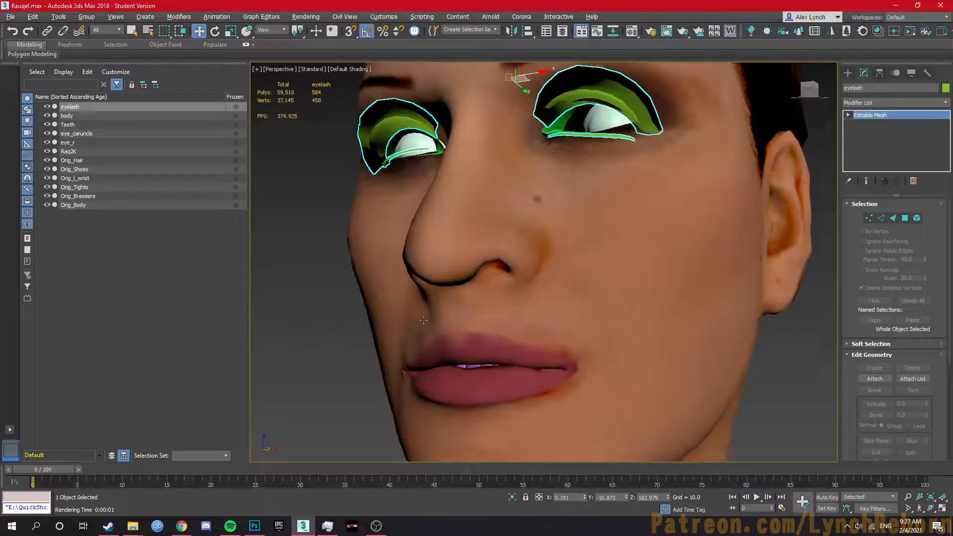
pyautogui.scroll(-8, 420, 318)
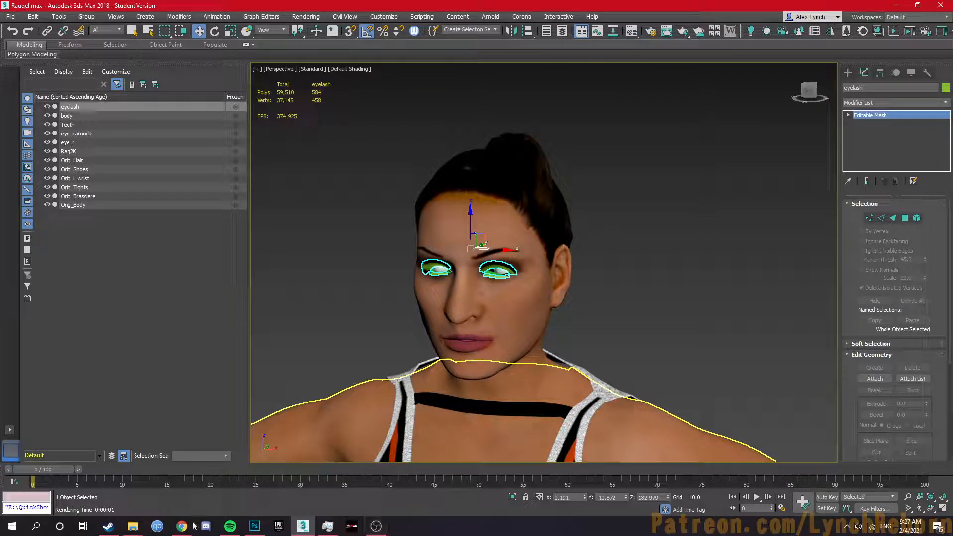
# Switch to the WWE 2K20 Originals folder and launch CakeTools from its shortcut
pyautogui.moveTo(133, 526)
pyautogui.click(144, 479)
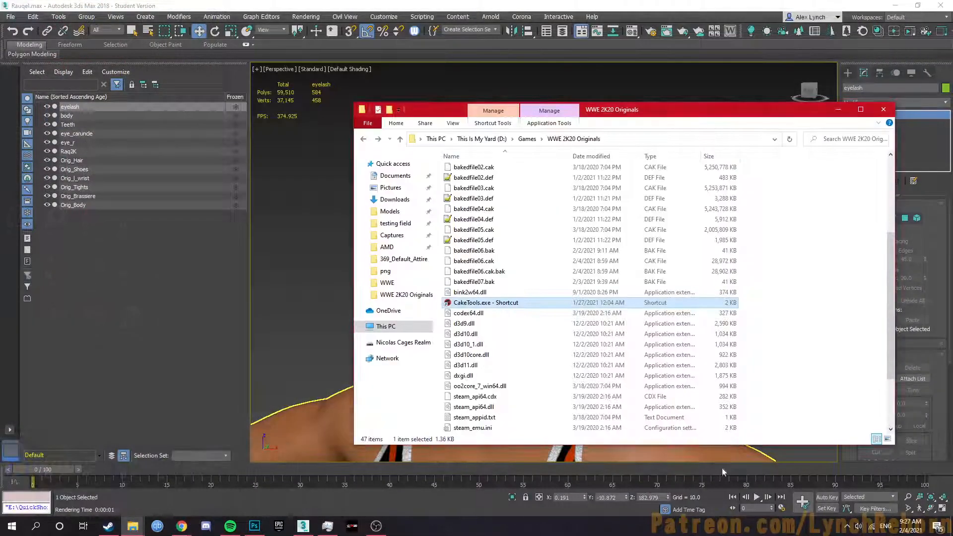
pyautogui.doubleClick(499, 303)
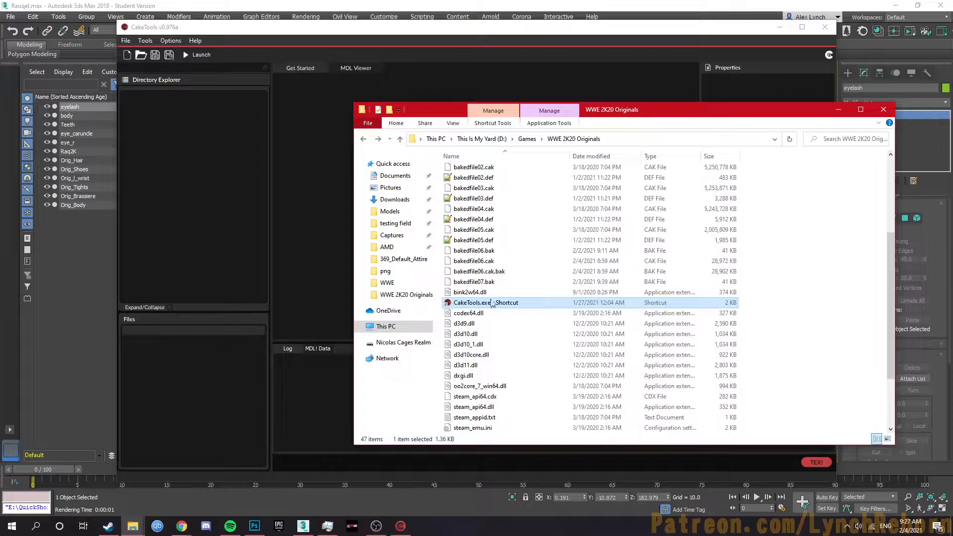
# Load bakedfile01.cak from the WWE 2K20 Originals folder into CakeTools
pyautogui.click(140, 55)
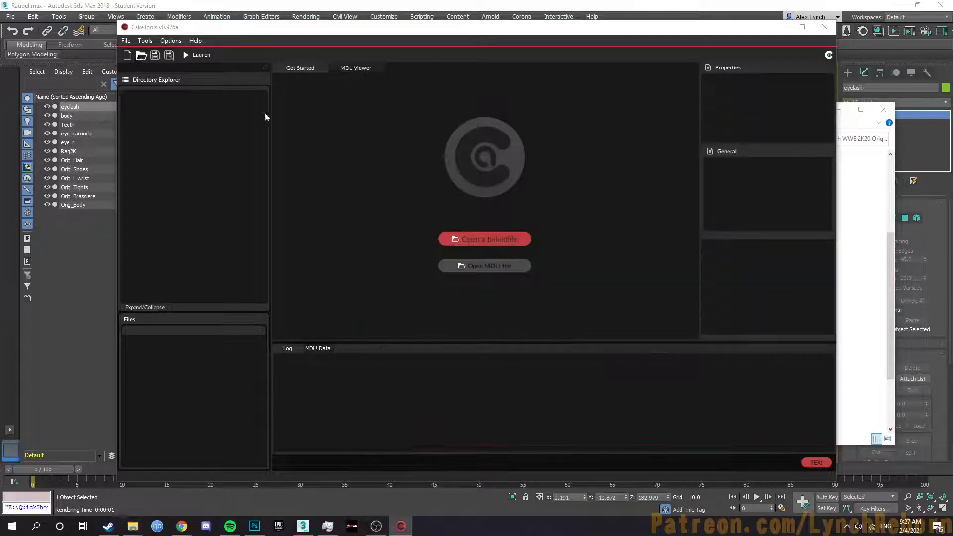
pyautogui.click(341, 60)
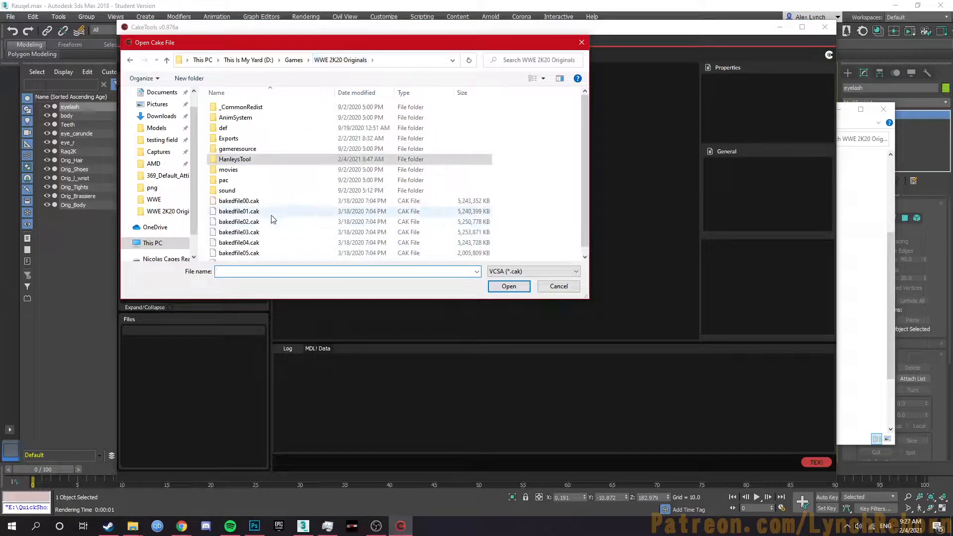
pyautogui.doubleClick(268, 214)
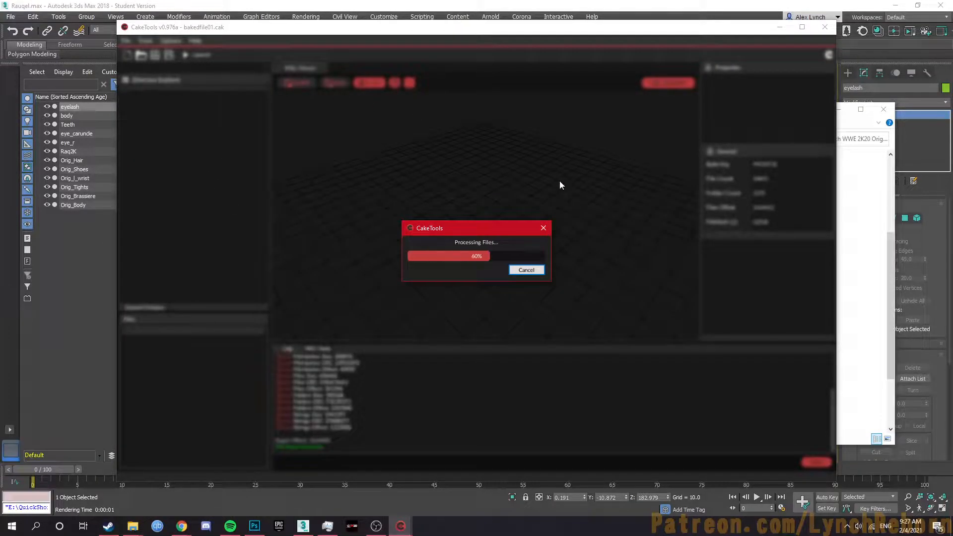
# Expand the Characters directory and open the 841_Charlotte_2015 folder inside it
pyautogui.doubleClick(158, 106)
pyautogui.scroll(-5, 166, 189)
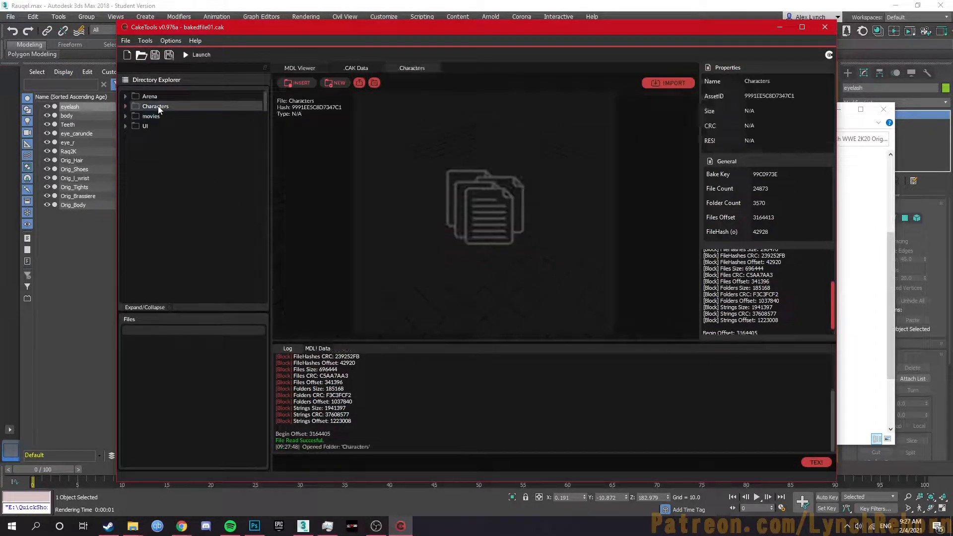
pyautogui.scroll(-15, 168, 191)
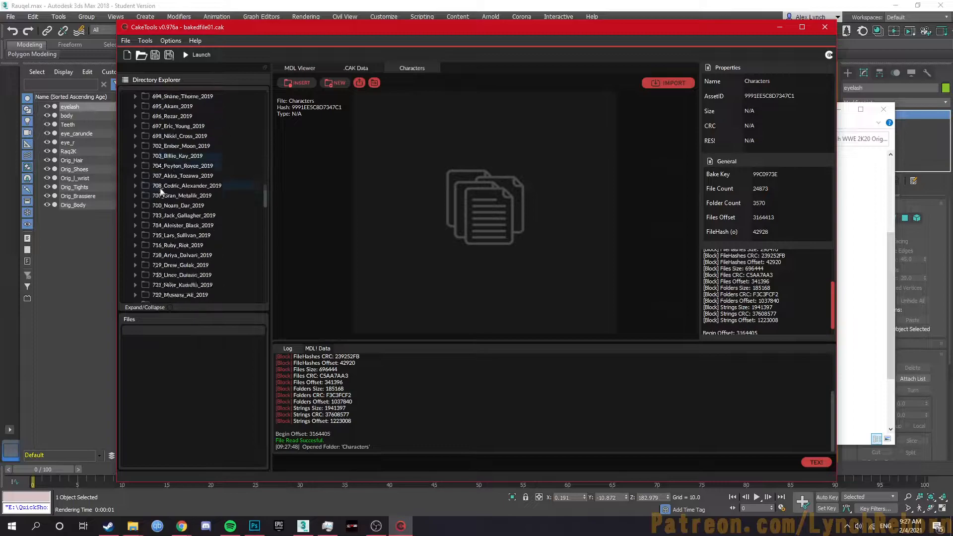
pyautogui.scroll(-9, 175, 196)
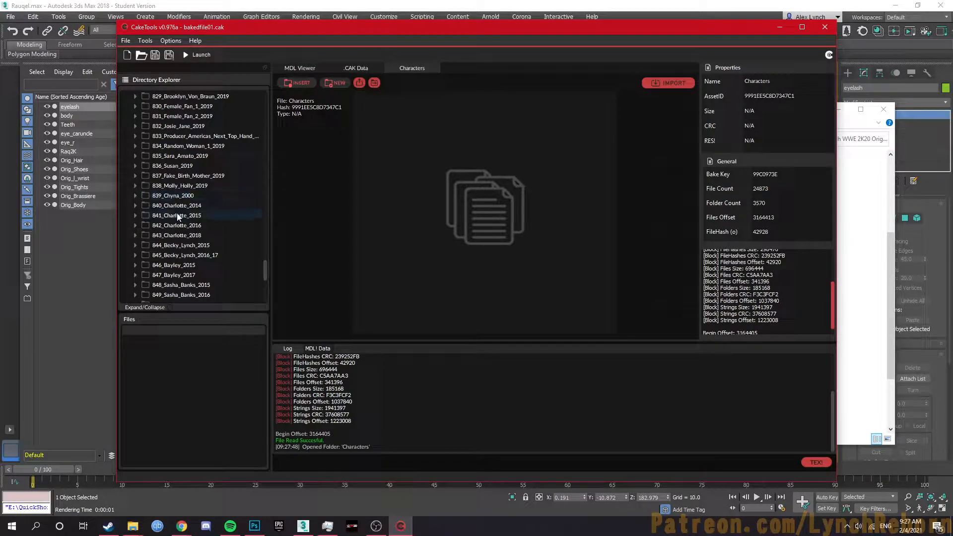
pyautogui.doubleClick(177, 215)
pyautogui.scroll(-1, 183, 238)
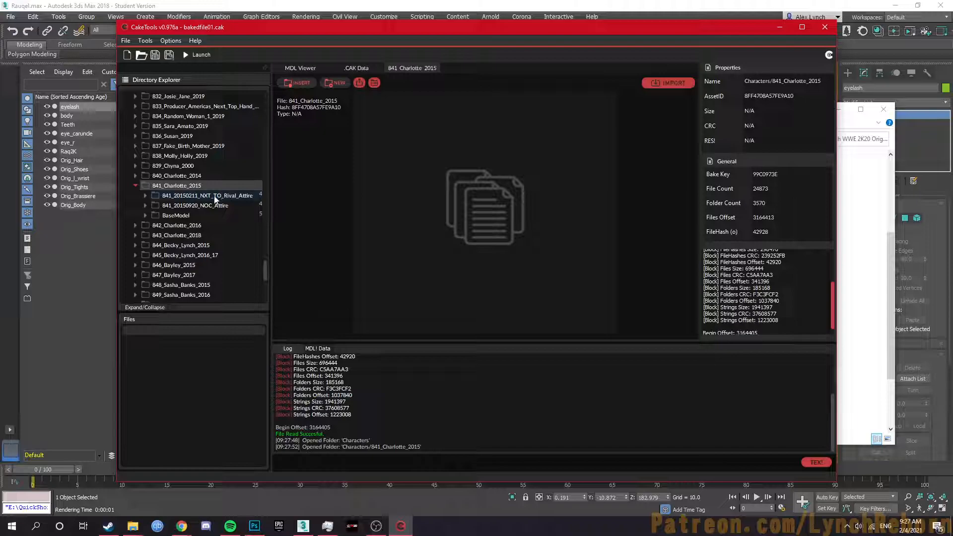
# Expand both Charlotte attire folders and list the files of 841_20150211_NXT_TO_Rival_Attire
pyautogui.doubleClick(179, 197)
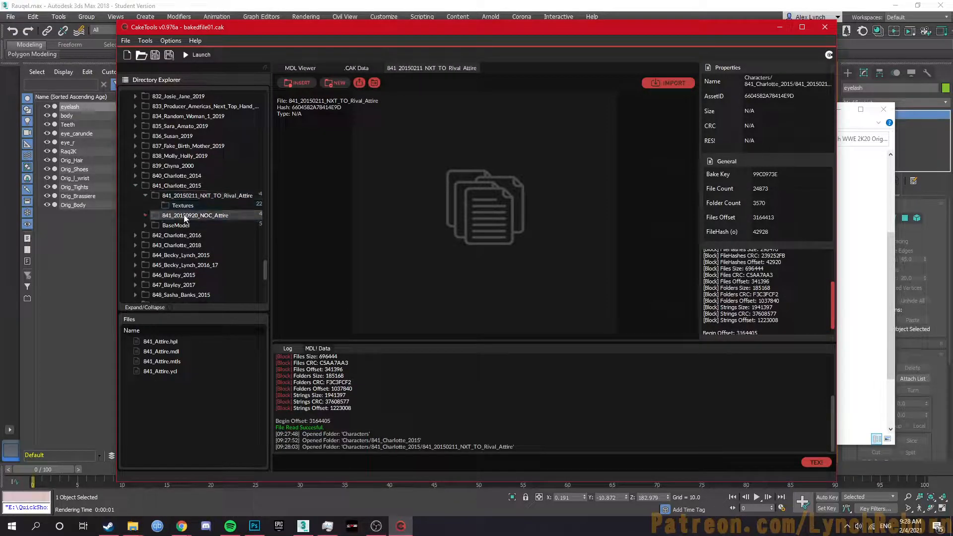
pyautogui.doubleClick(184, 216)
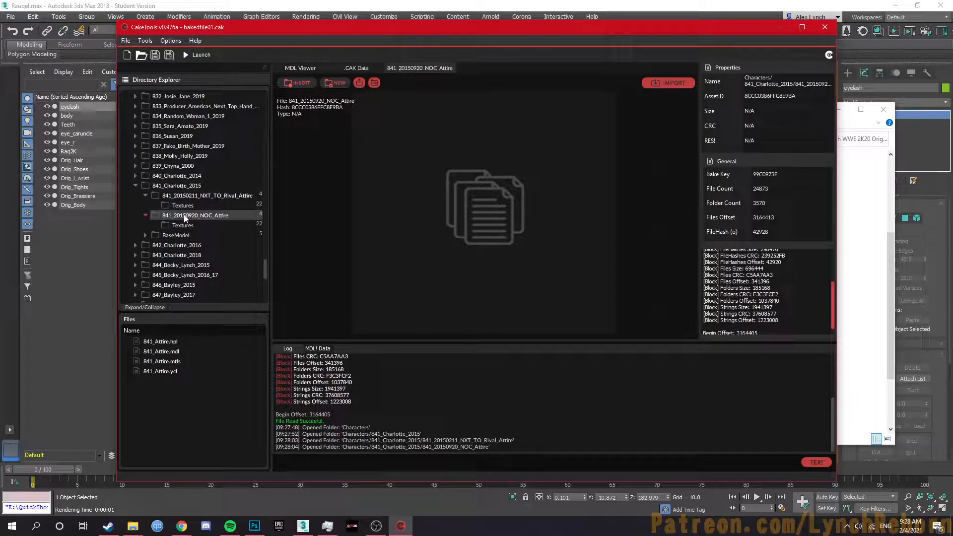
pyautogui.doubleClick(189, 197)
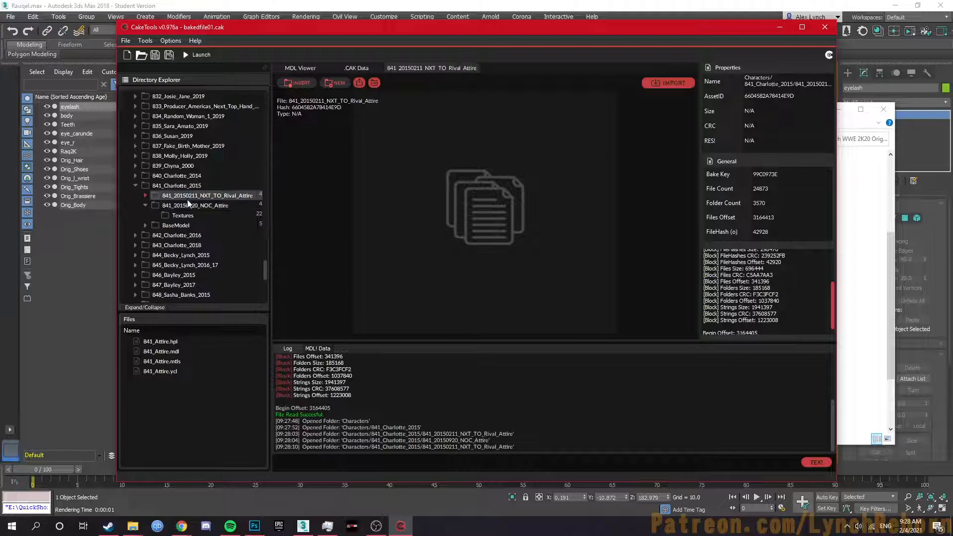
pyautogui.doubleClick(197, 198)
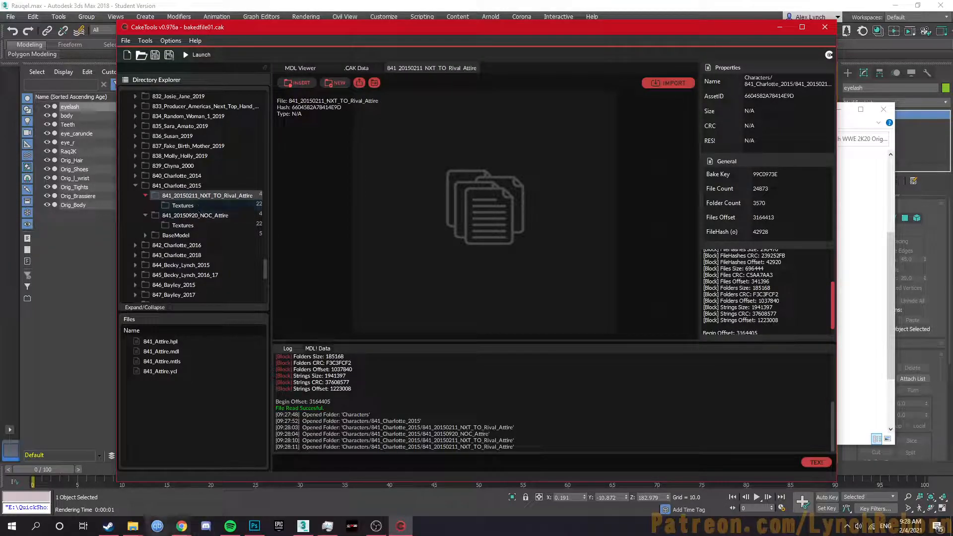
# Switch to File Explorer and check the contents of the Raquel project's 841_Charlotte_2015 folder and its NXT_TO_Rival_Attire subfolder
pyautogui.click(120, 534)
pyautogui.moveTo(133, 526)
pyautogui.click(82, 496)
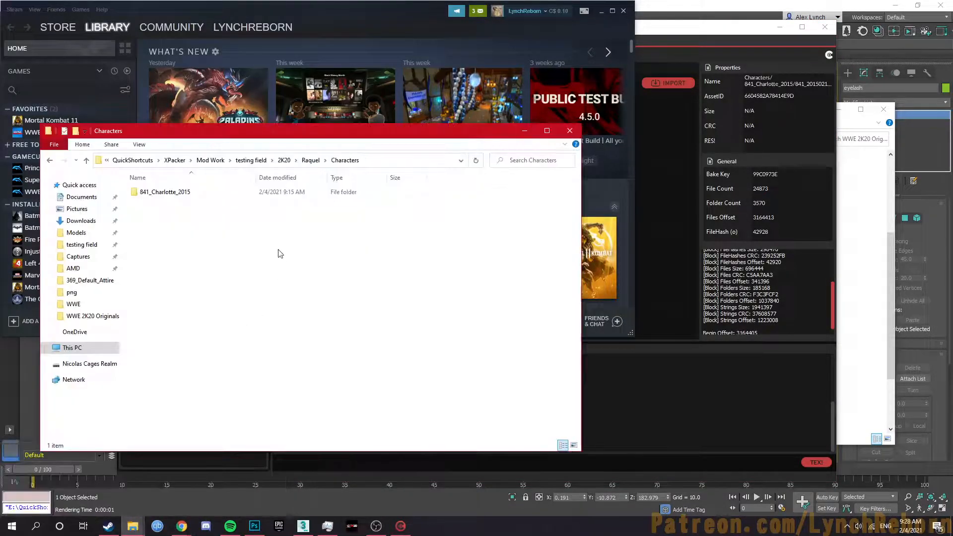
pyautogui.doubleClick(206, 194)
pyautogui.doubleClick(201, 196)
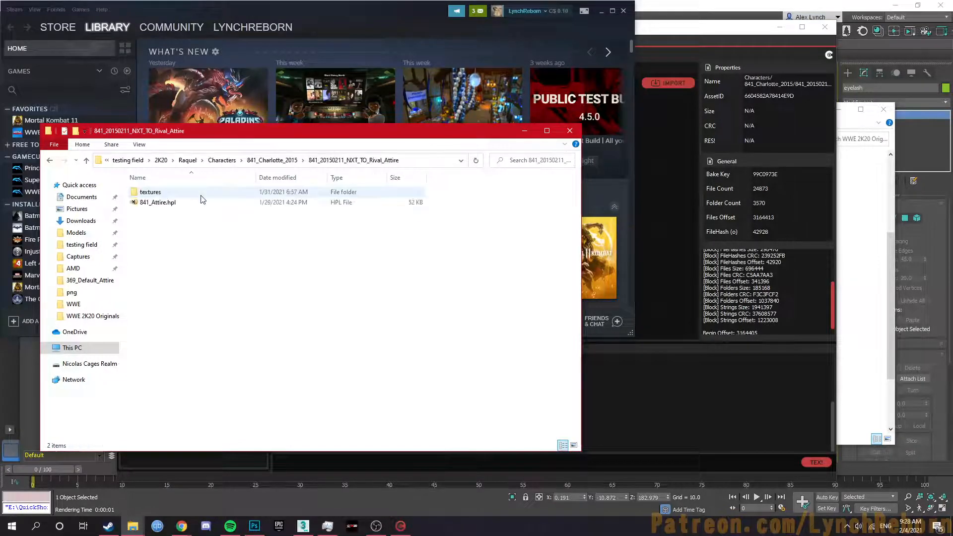
pyautogui.press('BackSpace')
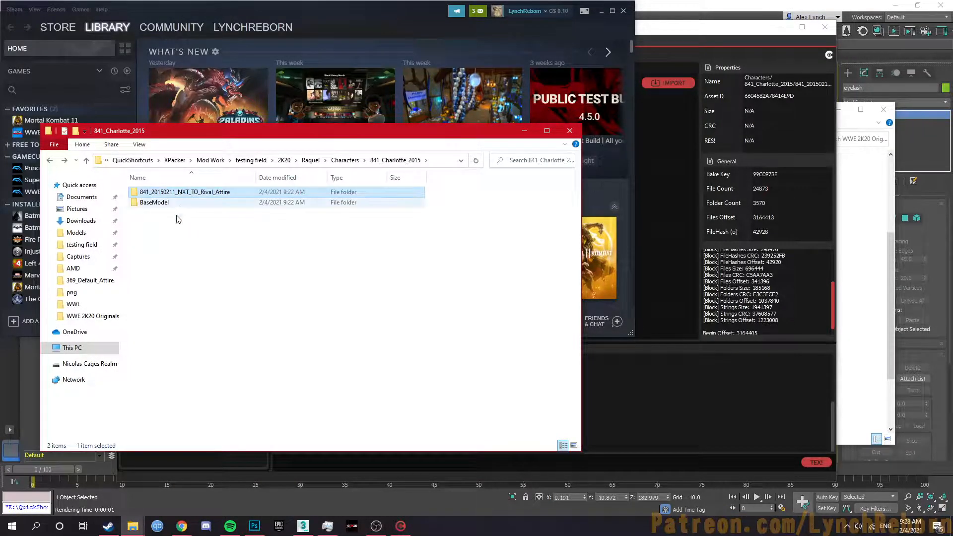
# Back in CakeTools, open 841_Attire.mdl and export it to the Raquel project's 841_20150211_NXT_TO_Rival_Attire folder under the same name
pyautogui.click(673, 309)
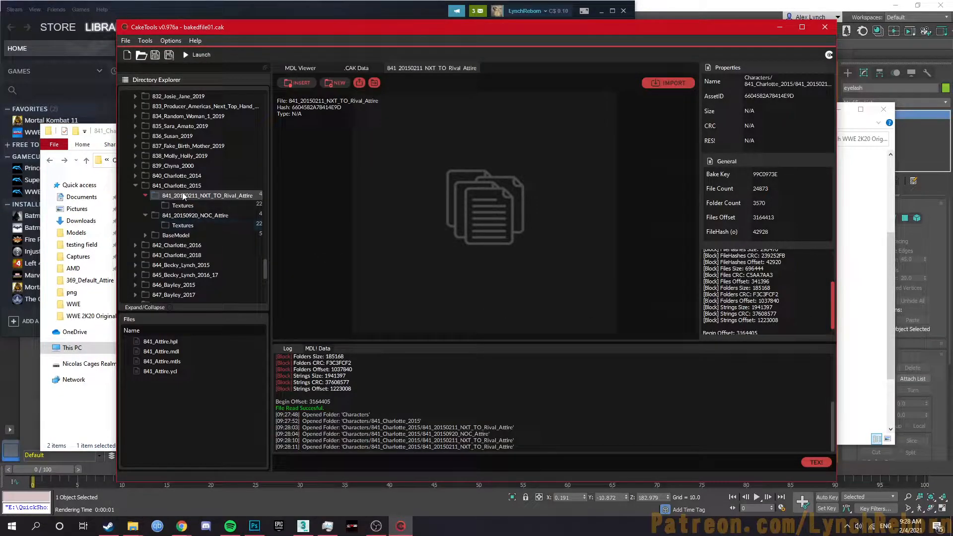
pyautogui.doubleClick(168, 351)
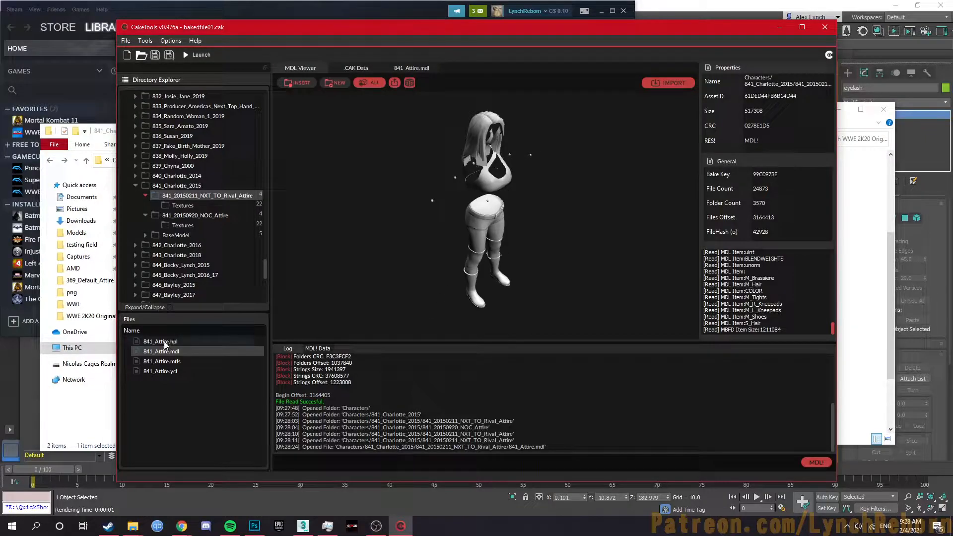
pyautogui.click(394, 82)
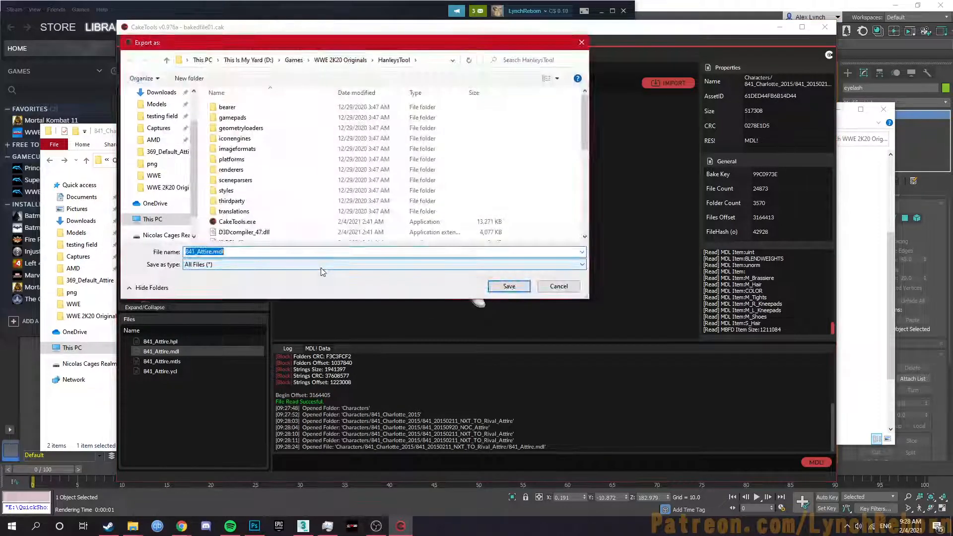
pyautogui.click(161, 118)
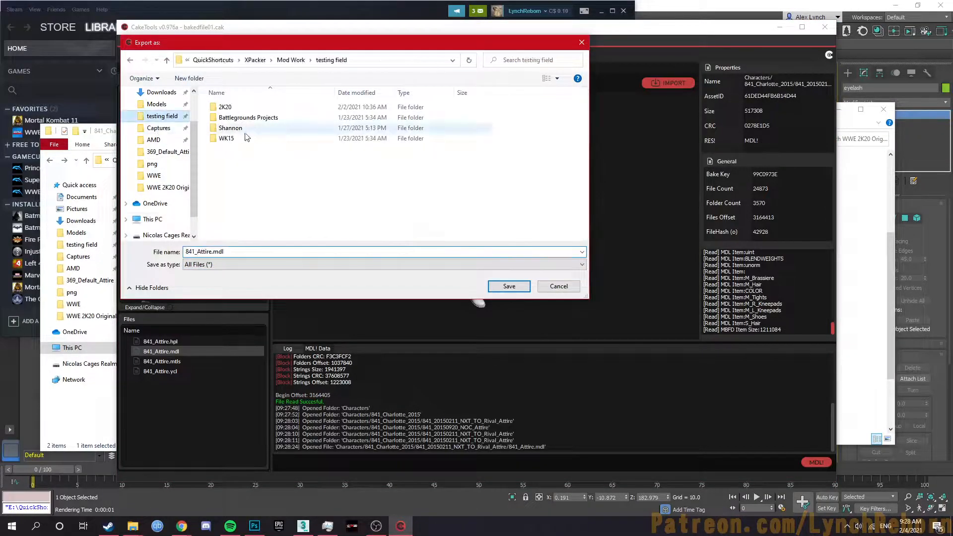
pyautogui.doubleClick(224, 107)
pyautogui.click(228, 118)
pyautogui.doubleClick(237, 119)
pyautogui.doubleClick(239, 108)
pyautogui.doubleClick(240, 108)
pyautogui.doubleClick(239, 108)
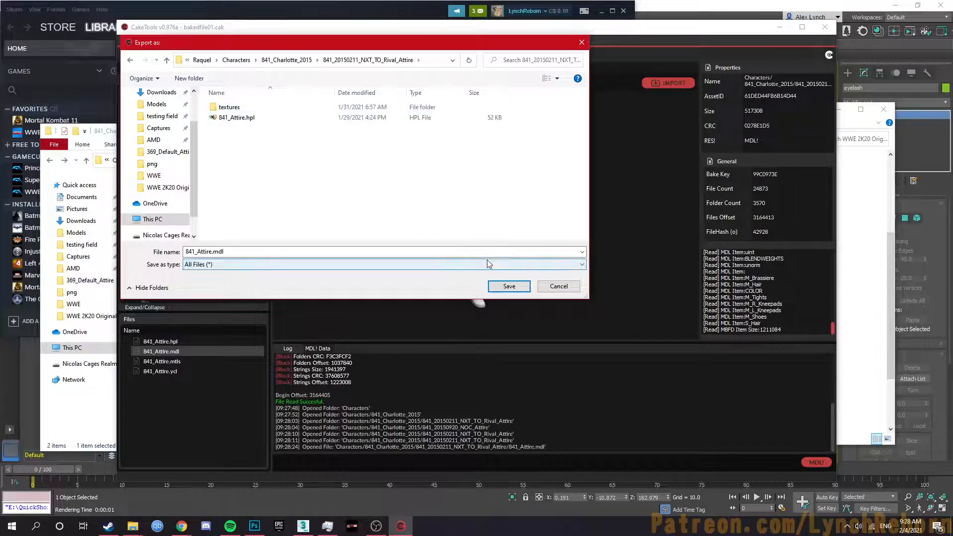
pyautogui.click(505, 286)
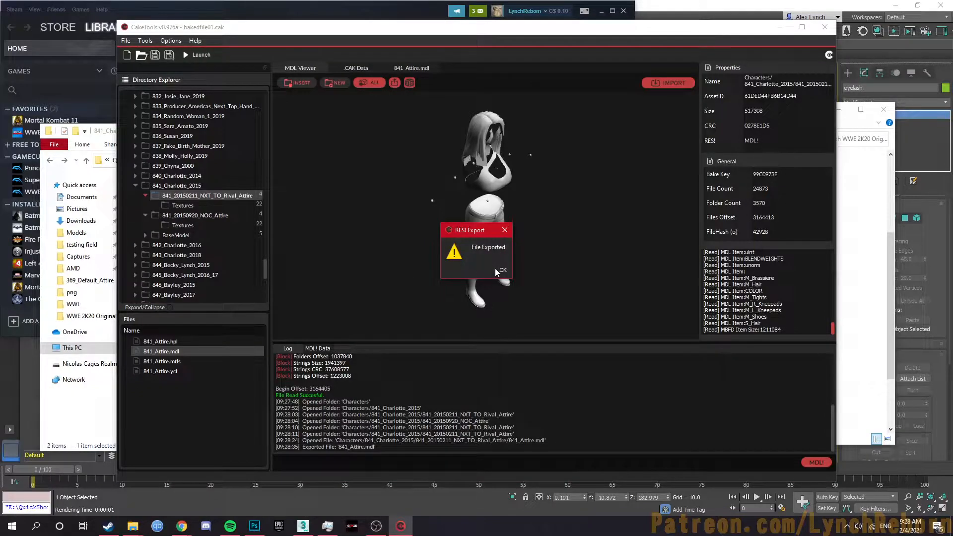
# Close the export notice and try to open baseModel.mdl from the BaseModel folder of 841_Charlotte_2015
pyautogui.click(501, 270)
pyautogui.doubleClick(204, 214)
pyautogui.doubleClick(195, 226)
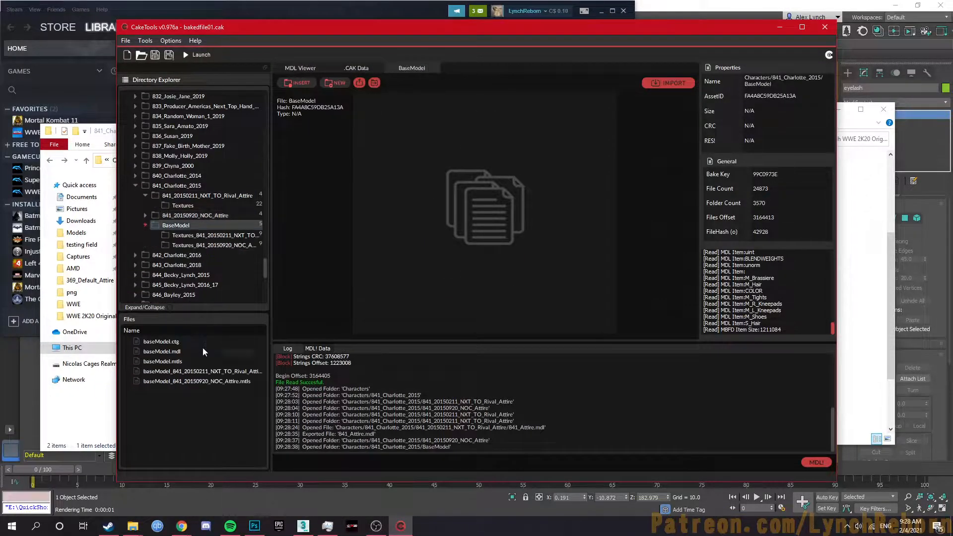
pyautogui.click(201, 349)
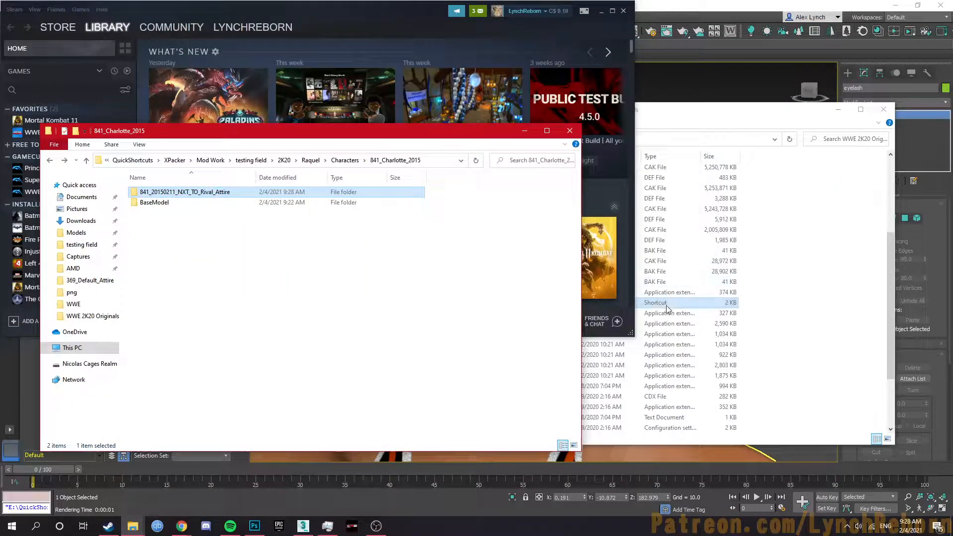
# Relaunch CakeTools from its shortcut in File Explorer and open bakedfile01.cak from the WWE 2K20 Originals folder
pyautogui.doubleClick(666, 304)
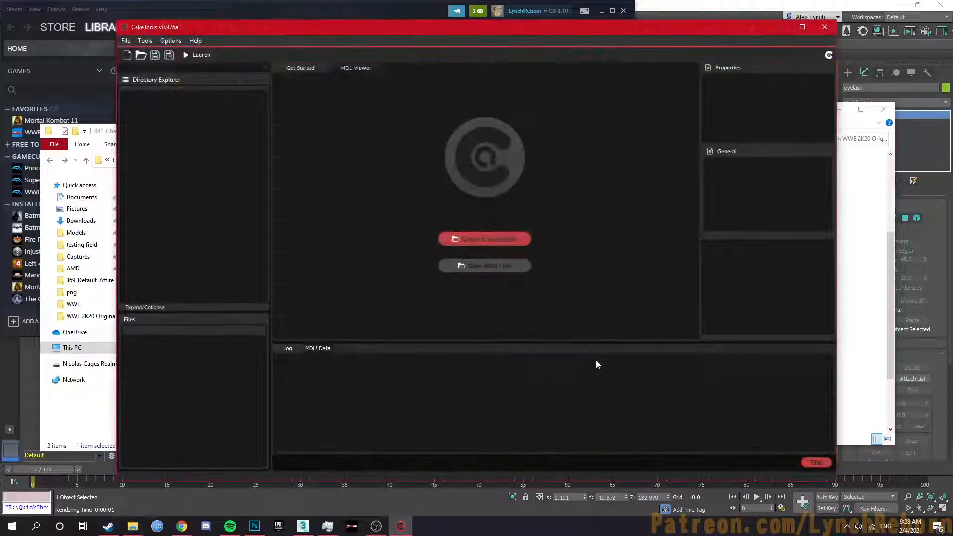
pyautogui.click(138, 56)
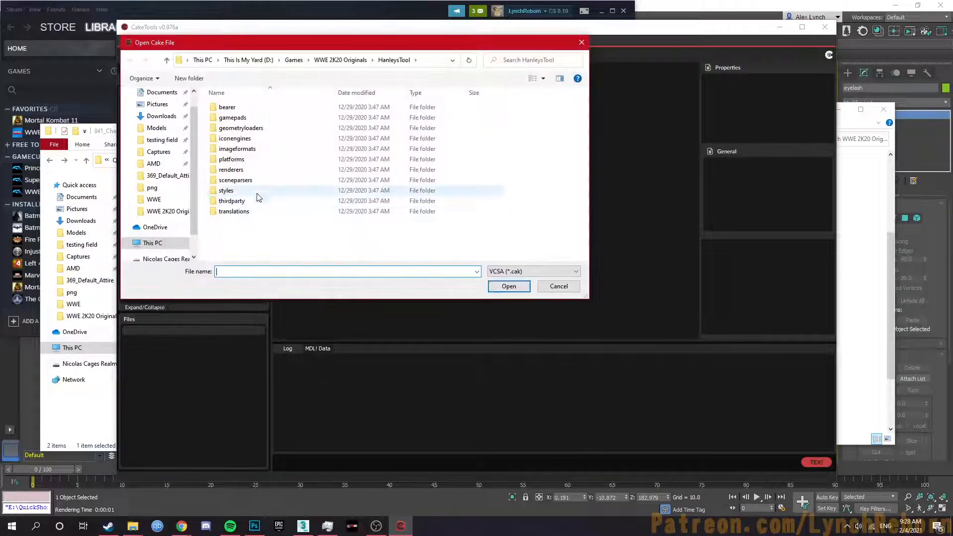
pyautogui.click(342, 60)
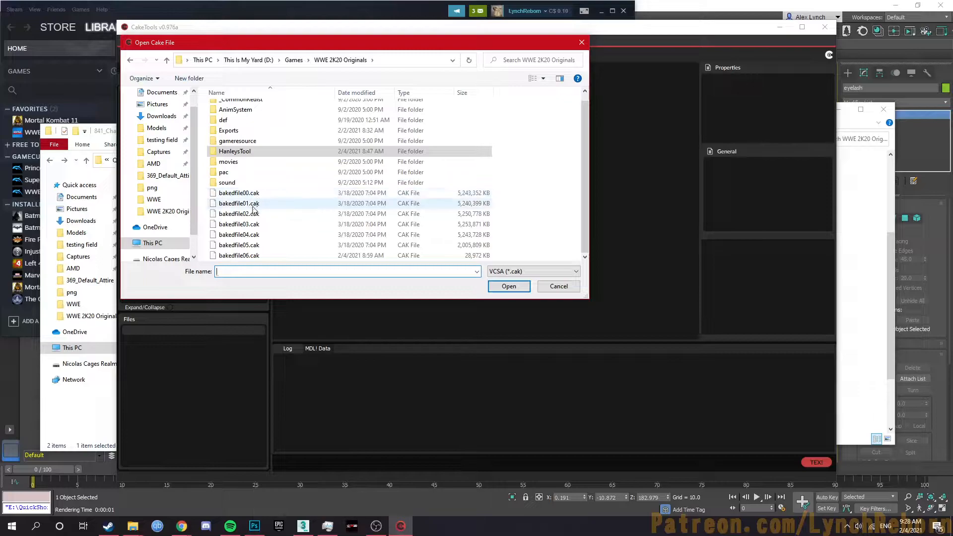
pyautogui.click(248, 204)
pyautogui.doubleClick(255, 207)
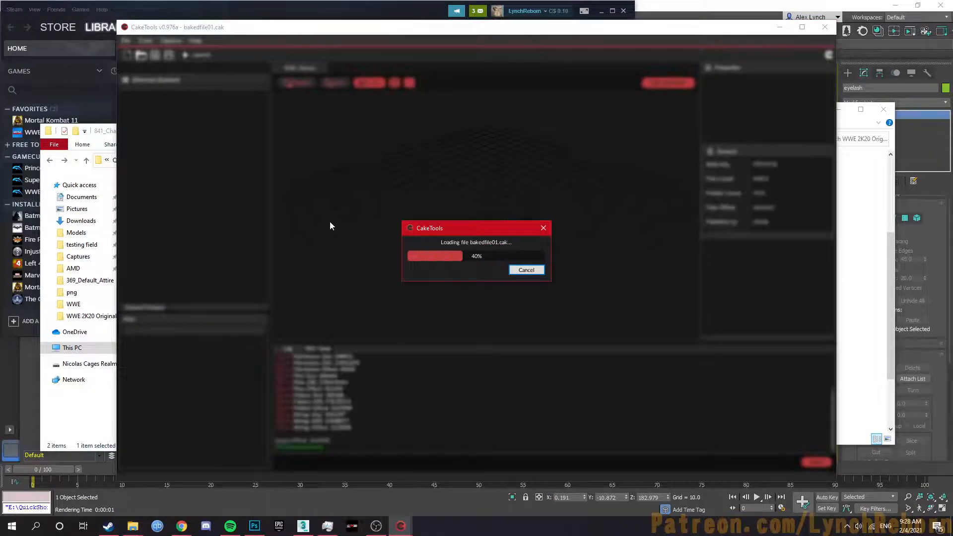
# Expand 841_Charlotte_2015 in the Characters directory and open baseModel.mdl from its BaseModel folder
pyautogui.click(127, 107)
pyautogui.scroll(-5, 149, 185)
pyautogui.scroll(-20, 151, 188)
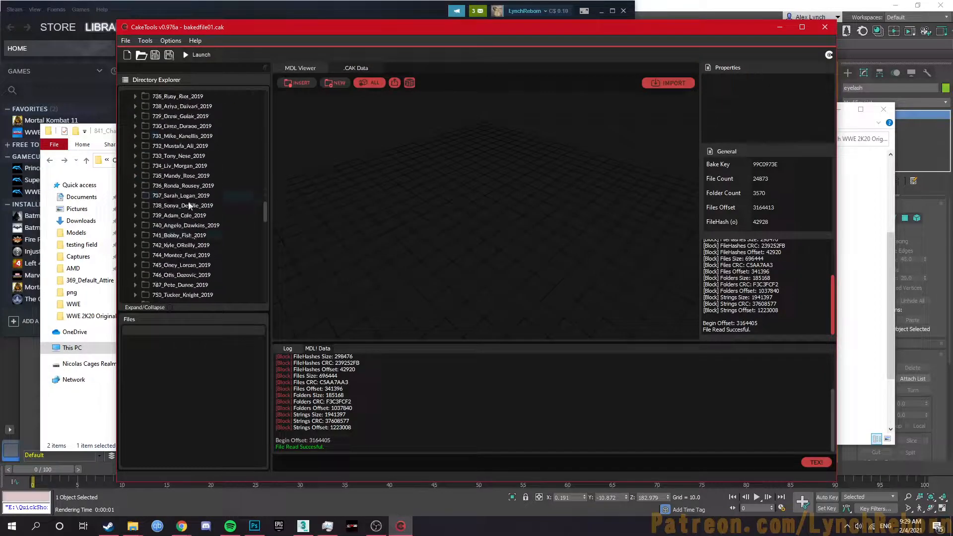
pyautogui.scroll(-3, 171, 212)
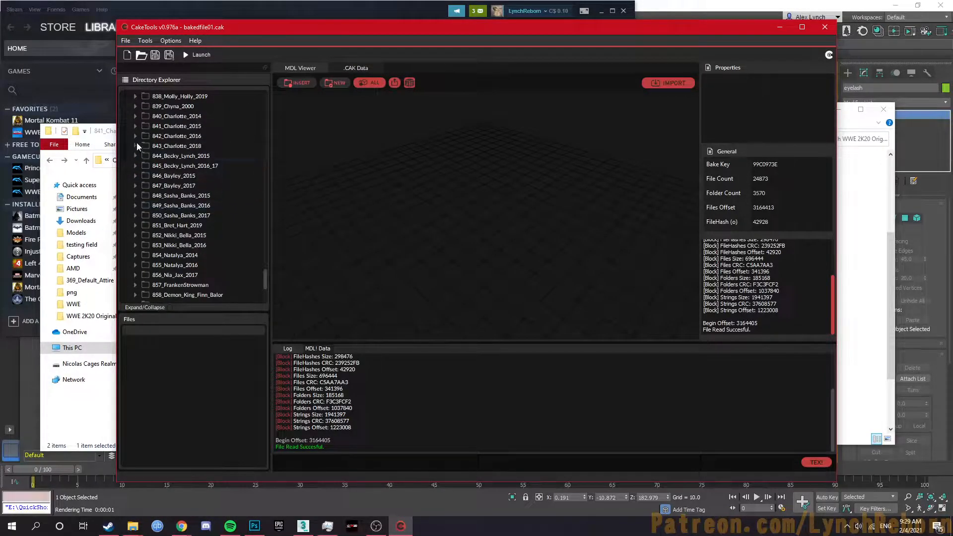
pyautogui.click(135, 127)
pyautogui.click(169, 156)
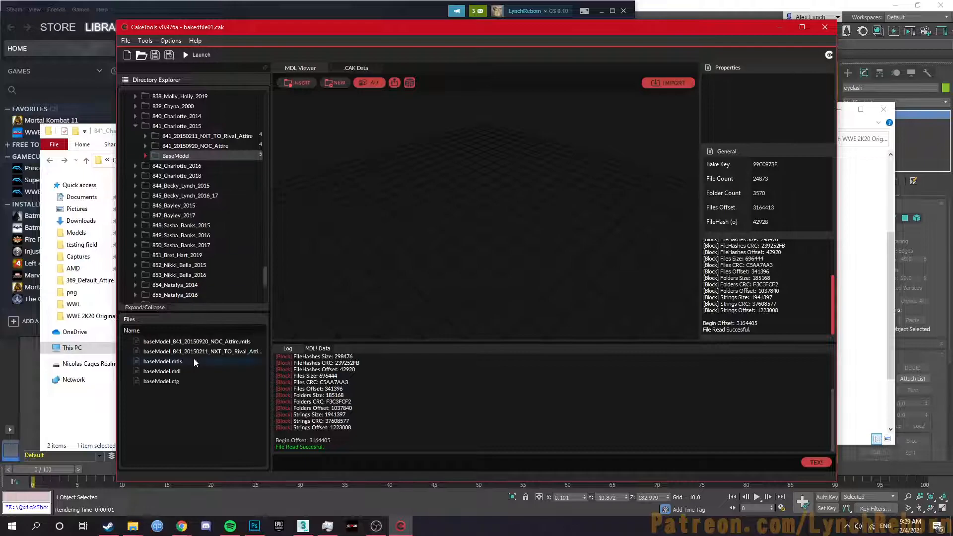
pyautogui.click(189, 369)
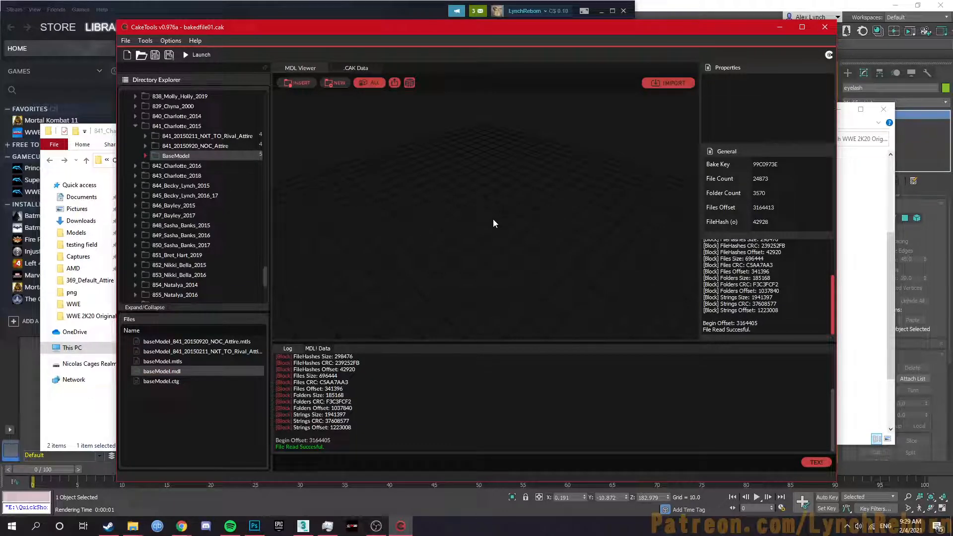
# Export baseModel.mdl under the same name to the BaseModel folder inside the Raquel project's 841_Charlotte_2015 folder
pyautogui.click(395, 82)
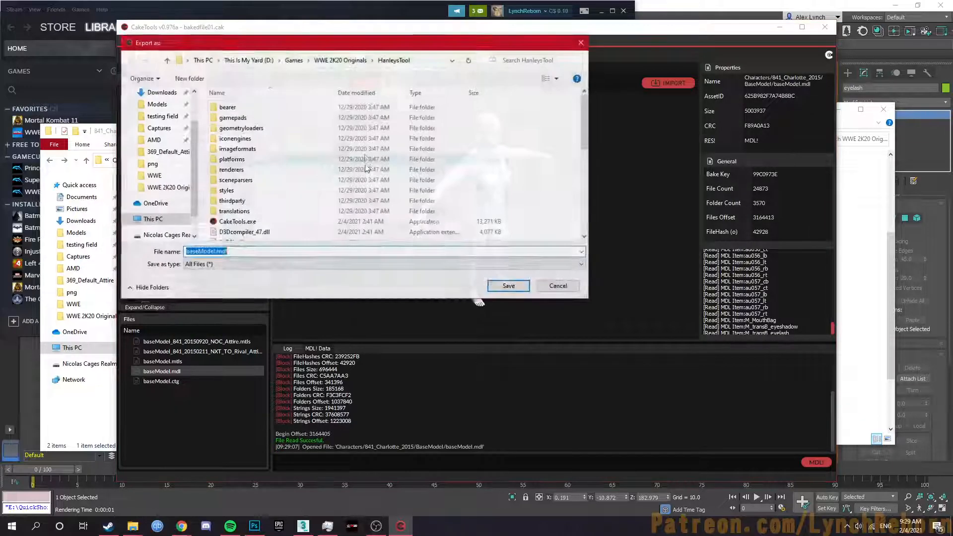
pyautogui.click(161, 116)
pyautogui.doubleClick(248, 111)
pyautogui.doubleClick(240, 118)
pyautogui.doubleClick(234, 108)
pyautogui.doubleClick(235, 110)
pyautogui.doubleClick(237, 120)
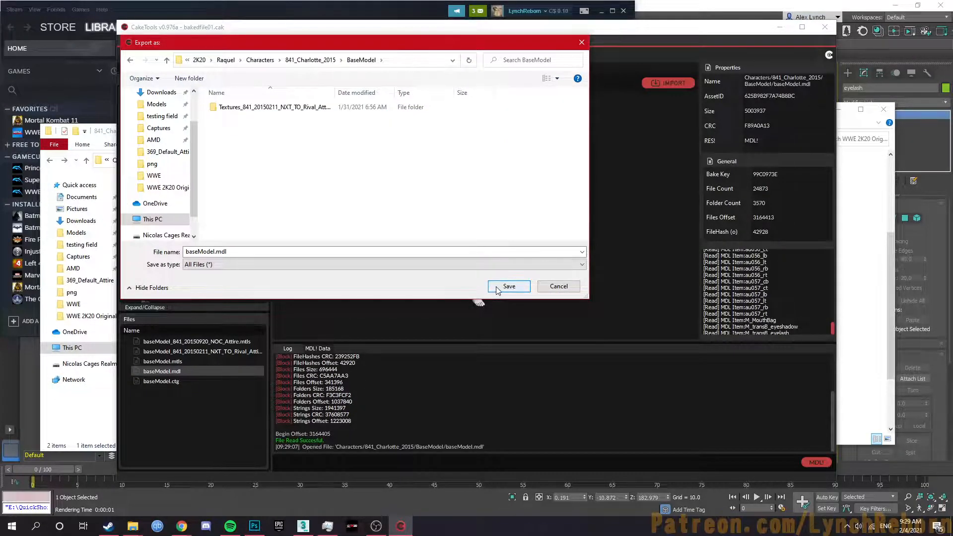
pyautogui.click(497, 287)
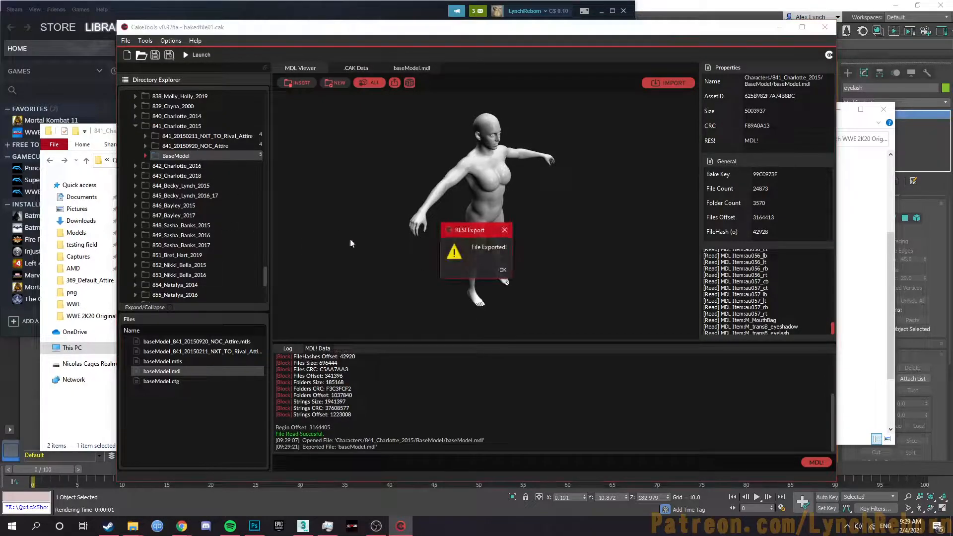
pyautogui.click(503, 270)
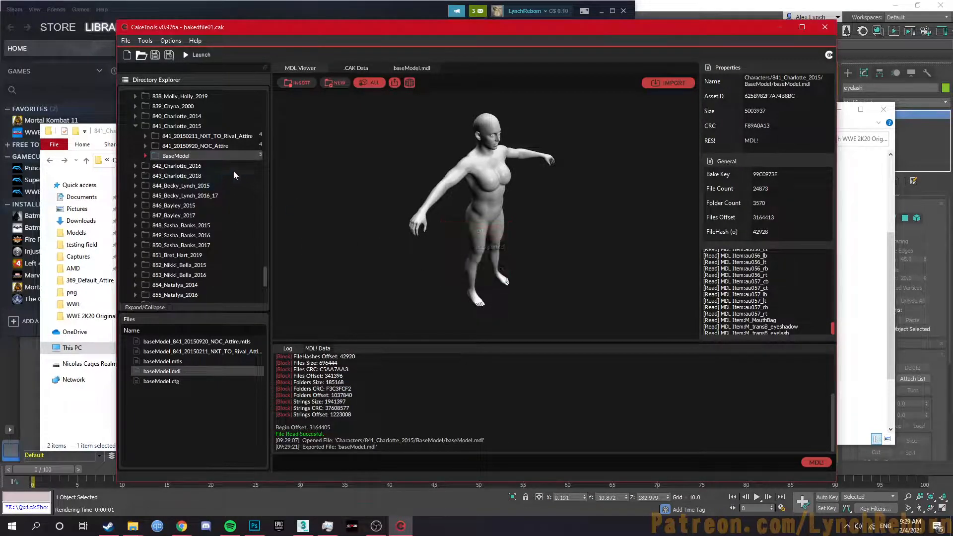
# Examine both texture folders under BaseModel, and compare them with the Raquel project's BaseModel folder and its texture subfolder in File Explorer
pyautogui.doubleClick(213, 154)
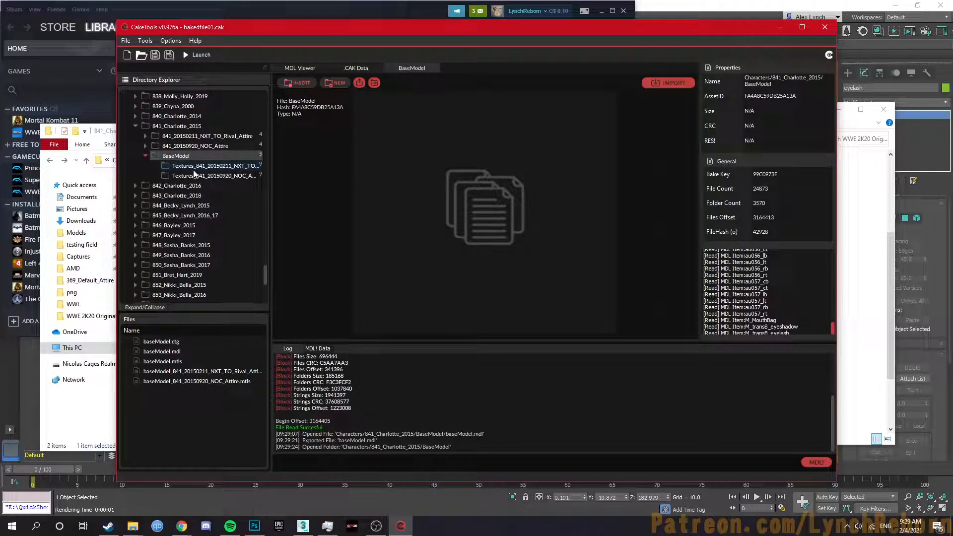
pyautogui.doubleClick(193, 168)
pyautogui.click(199, 176)
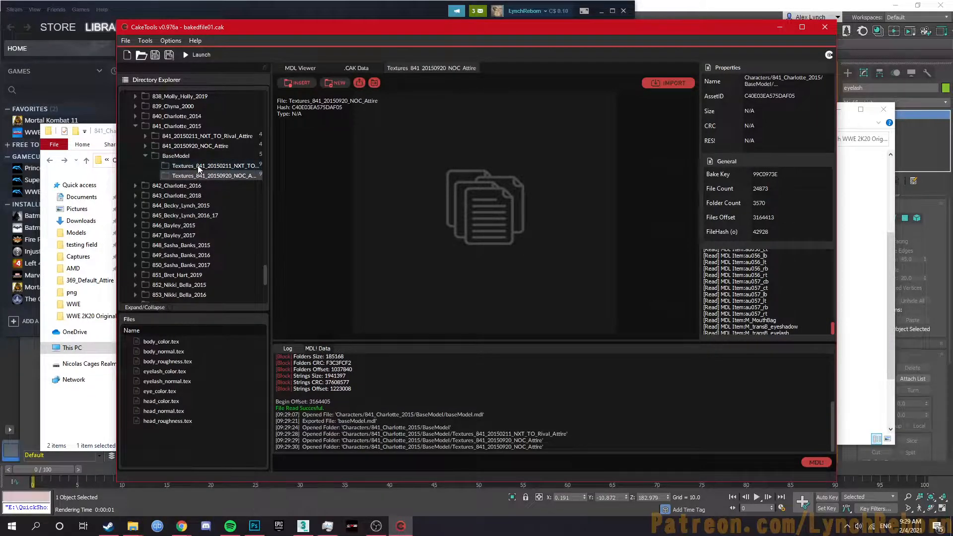
pyautogui.click(198, 166)
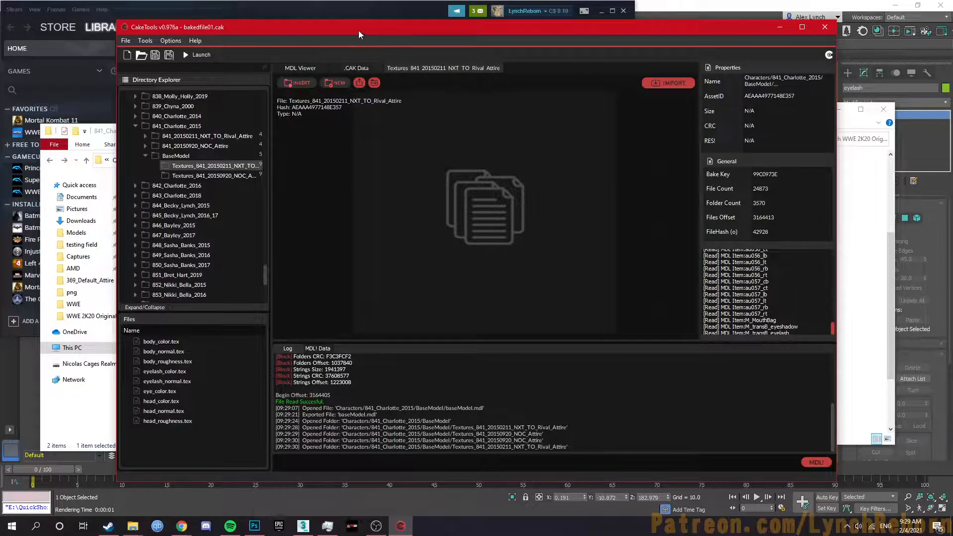
pyautogui.moveTo(358, 31); pyautogui.dragTo(434, 47)
pyautogui.click(182, 237)
pyautogui.doubleClick(175, 204)
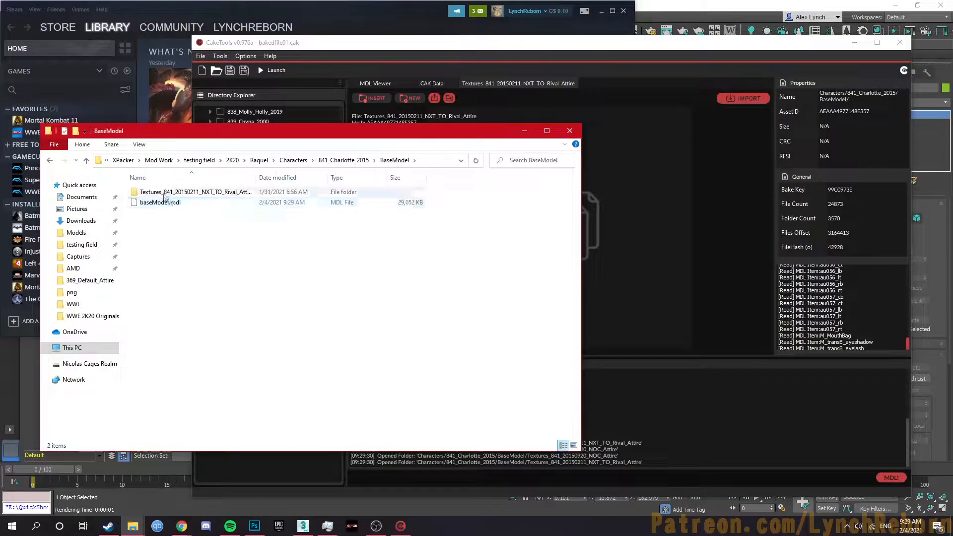
pyautogui.click(167, 194)
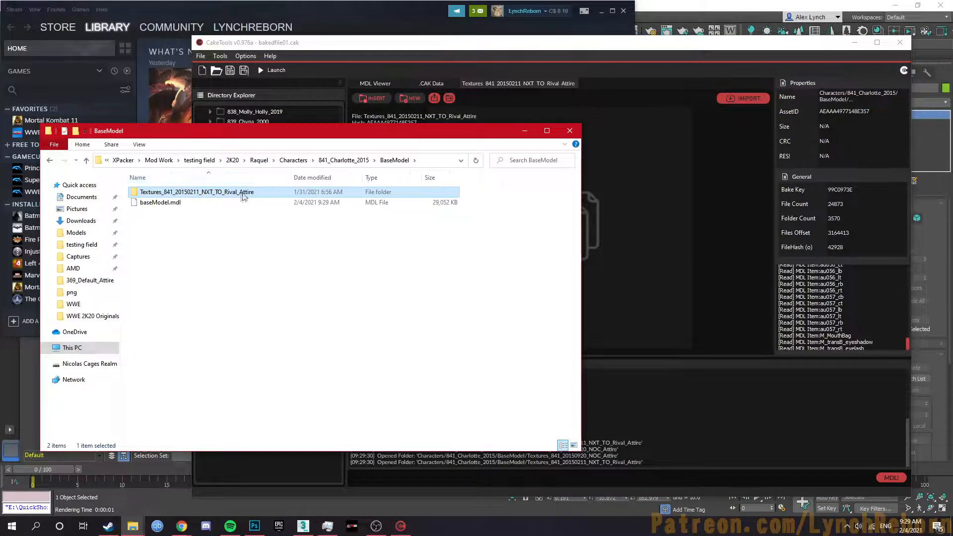
pyautogui.doubleClick(240, 192)
pyautogui.hotkey('alt', 'Left')
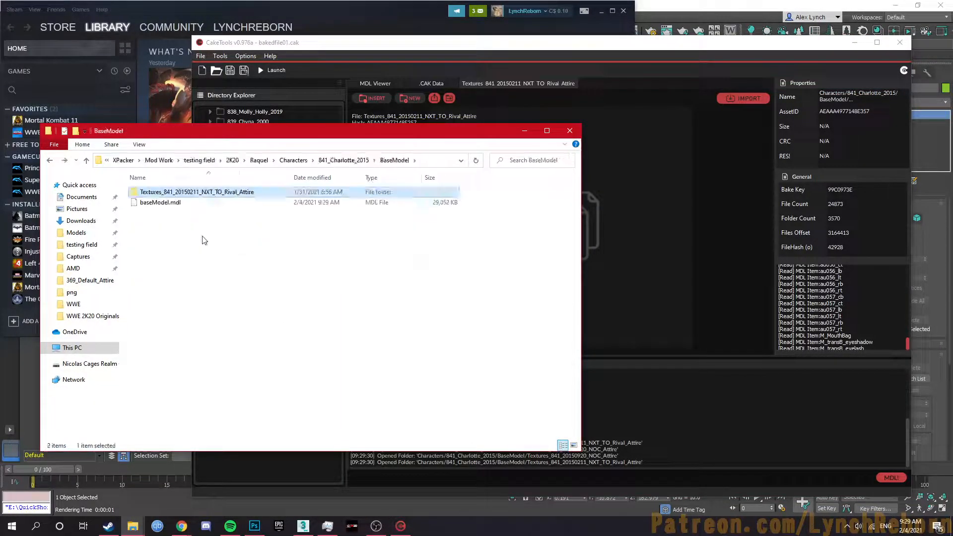
# Switch to 3ds Max, save the Rauqel.max scene and run the script _WWE20_MDLRig_v101.ms from the WWE scripts folder
pyautogui.click(662, 7)
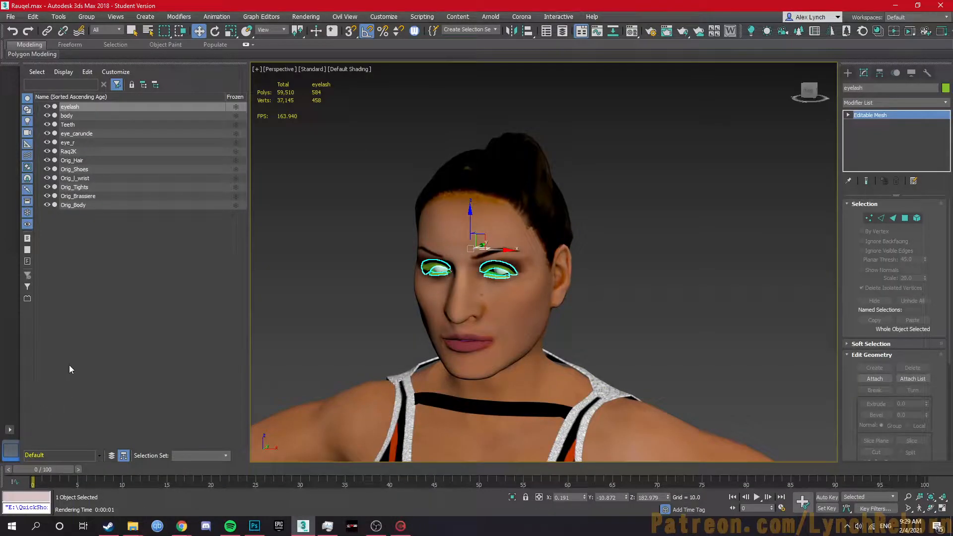
pyautogui.hotkey('ctrl', 's')
pyautogui.rightClick(372, 345)
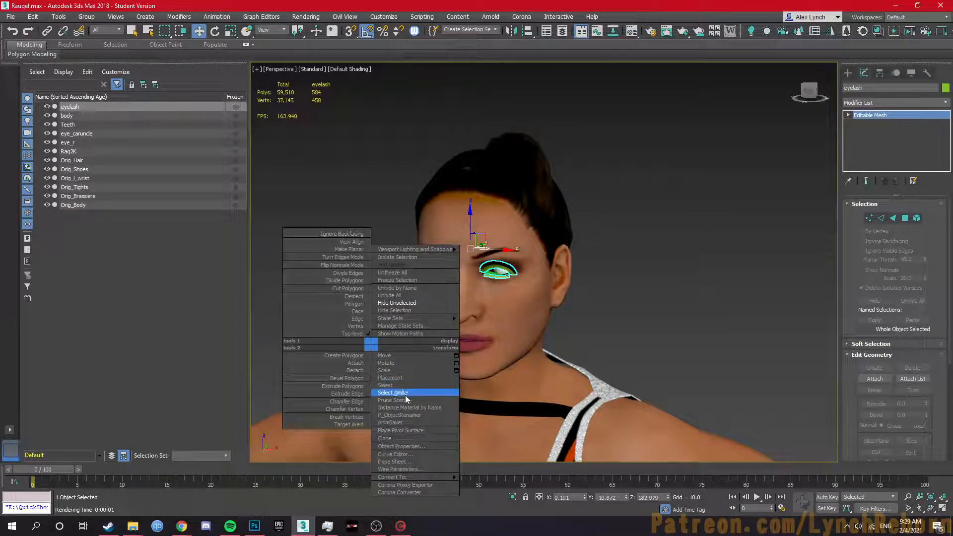
pyautogui.click(436, 20)
pyautogui.click(421, 17)
pyautogui.click(432, 131)
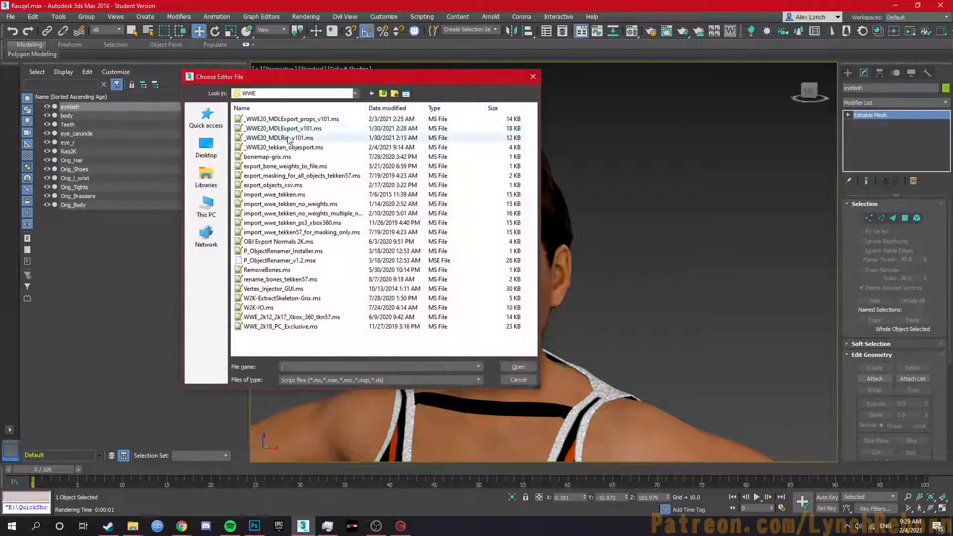
pyautogui.doubleClick(302, 138)
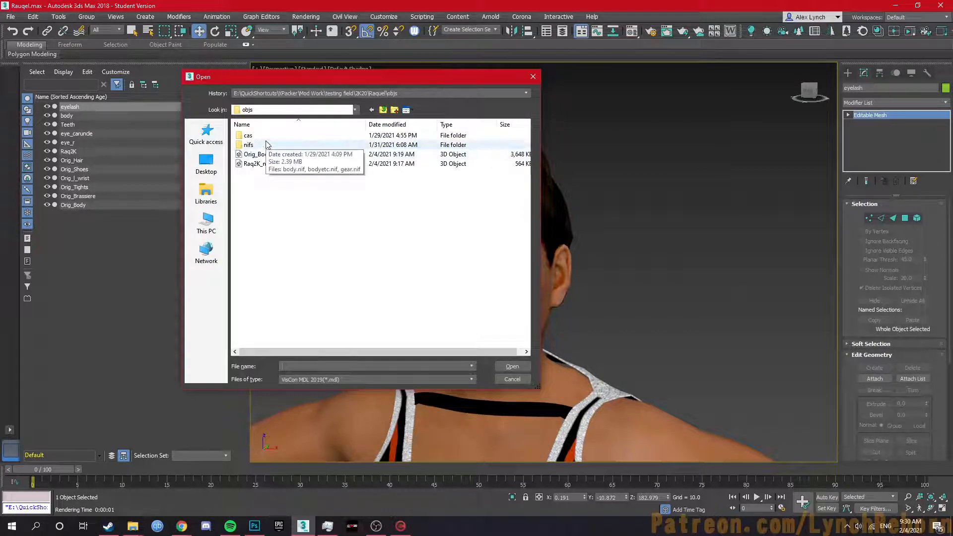
# Import the rigged baseModel.mdl from the Raquel project's Characters/841_Charlotte_2015/BaseModel folder
pyautogui.click(371, 109)
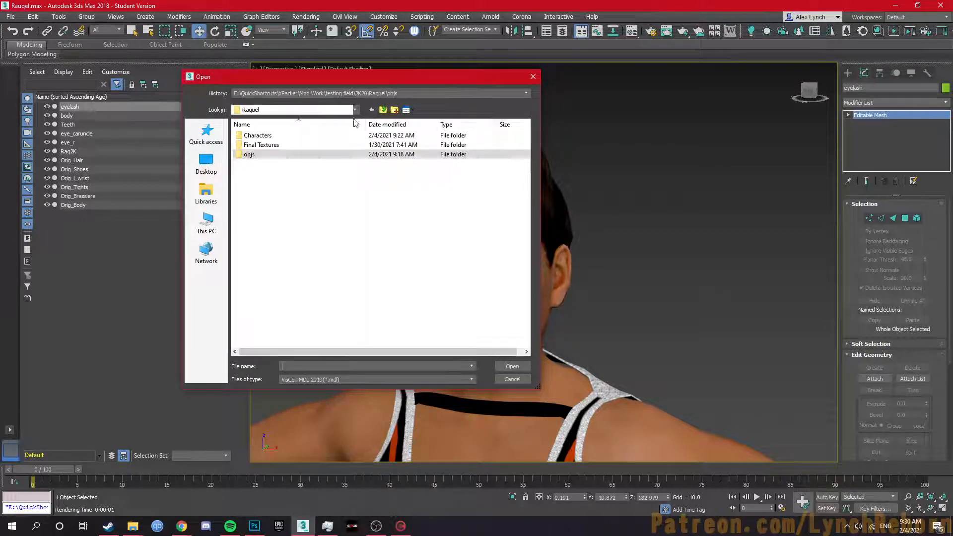
pyautogui.doubleClick(278, 135)
pyautogui.doubleClick(281, 137)
pyautogui.doubleClick(276, 145)
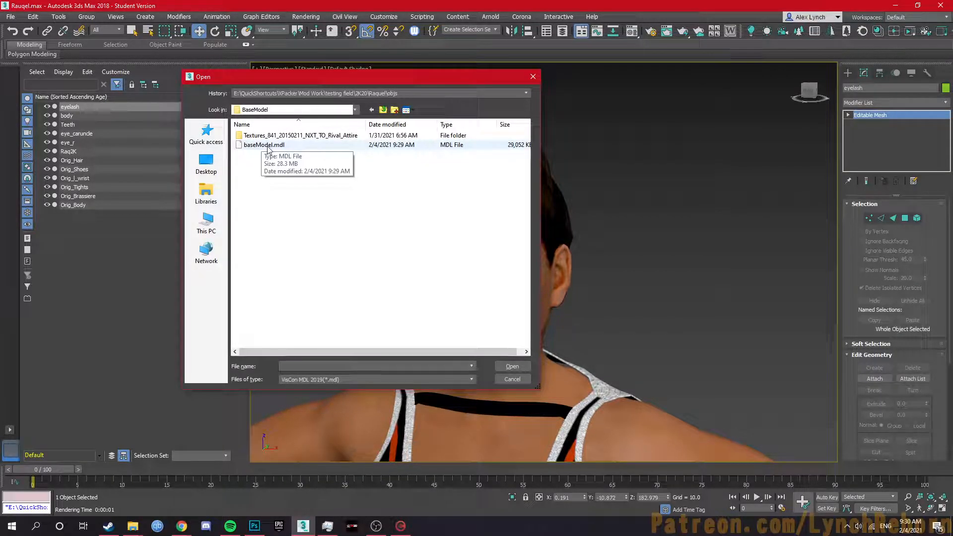
pyautogui.doubleClick(268, 144)
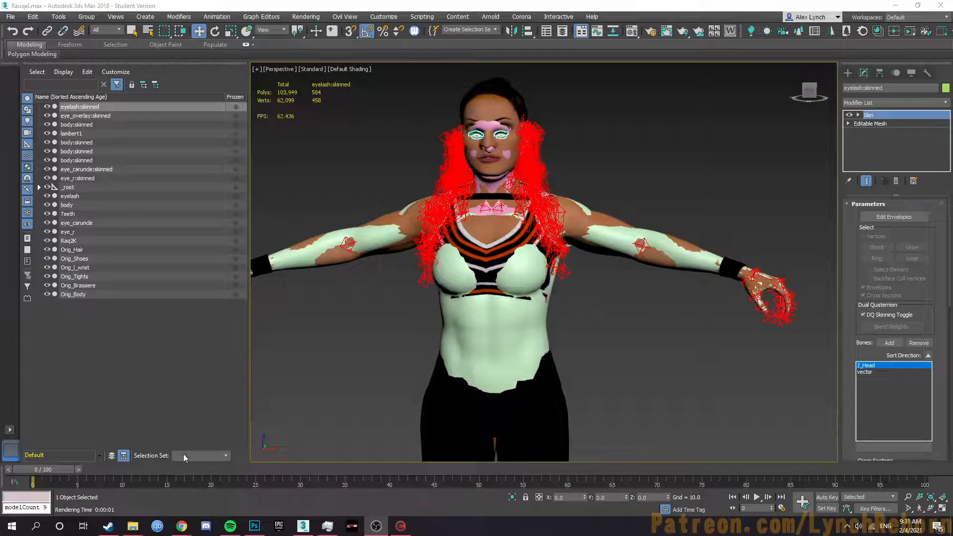
# Switch to Chrome and search Google for "niftools 3dsmax" in a new tab
pyautogui.click(184, 526)
pyautogui.click(166, 508)
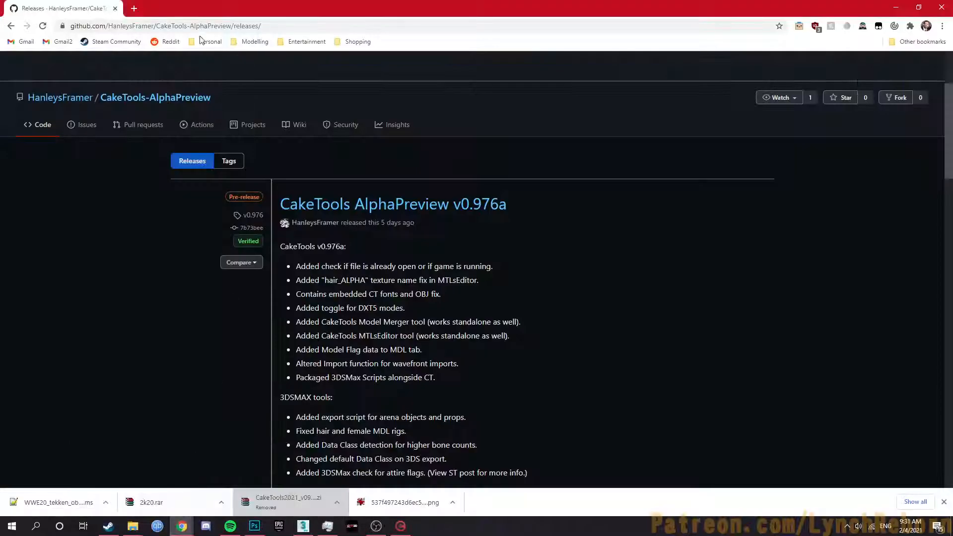
pyautogui.click(133, 9)
pyautogui.write('niftoo')
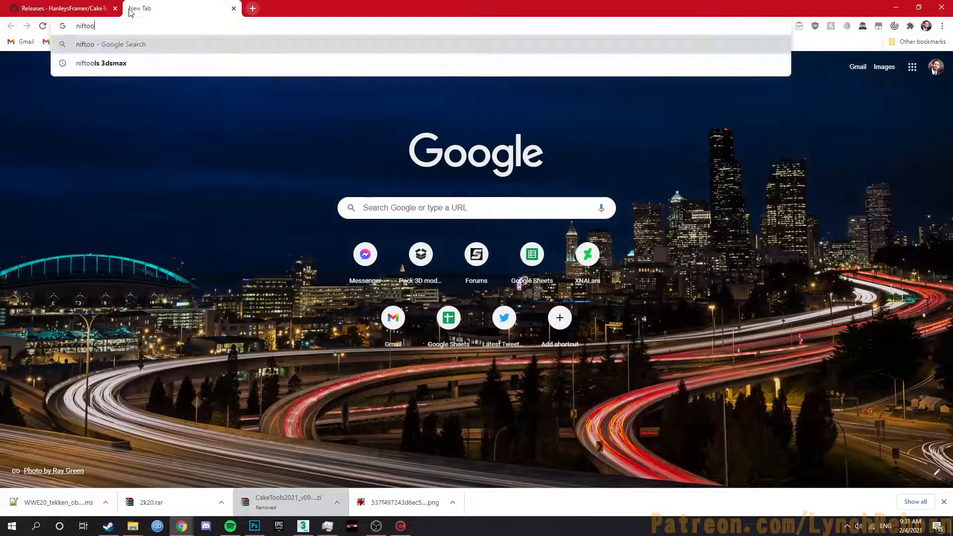
pyautogui.write('ls 3dsmax')
pyautogui.press('Return')
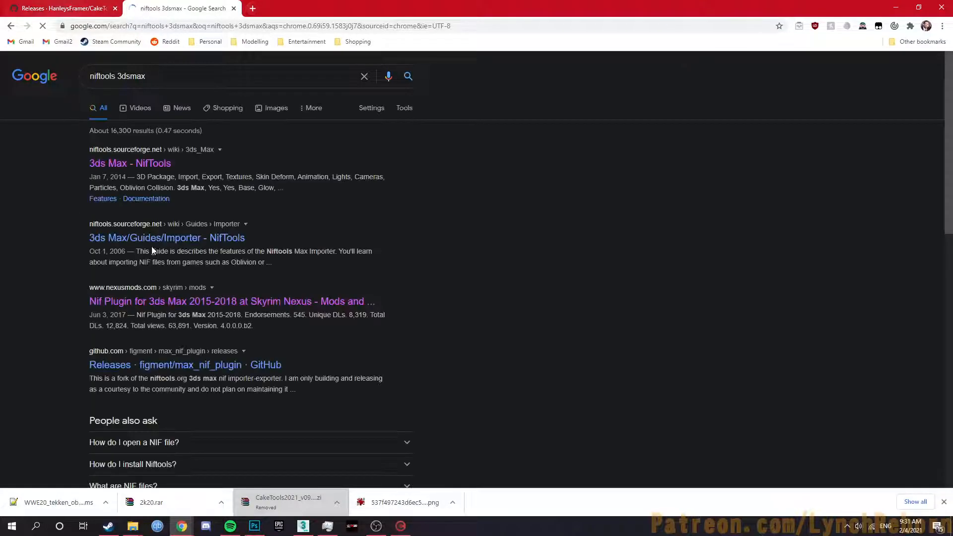
# Extend the search query with the 3ds Max versions 2018 and 2020, and close the search tab
pyautogui.click(237, 79)
pyautogui.write('0')
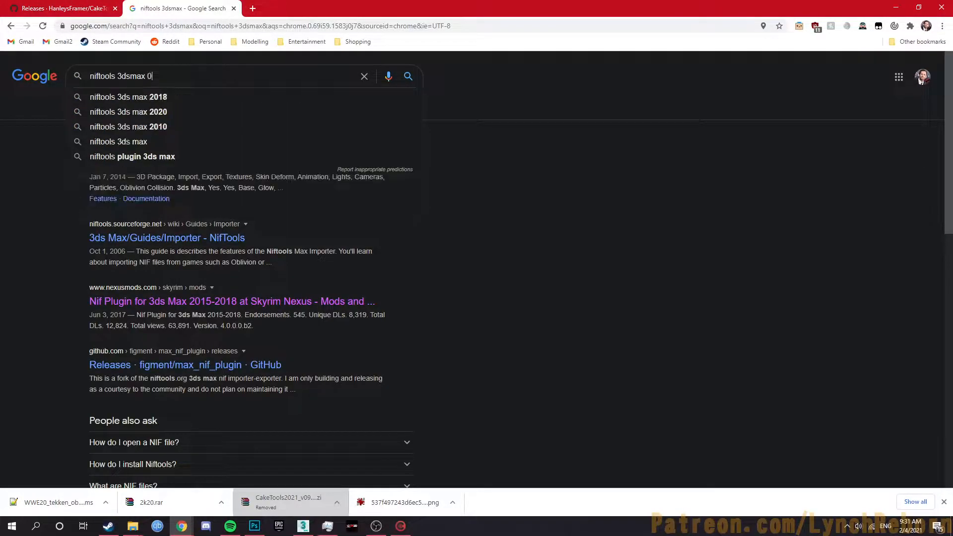
pyautogui.press('BackSpace')
pyautogui.write('2018')
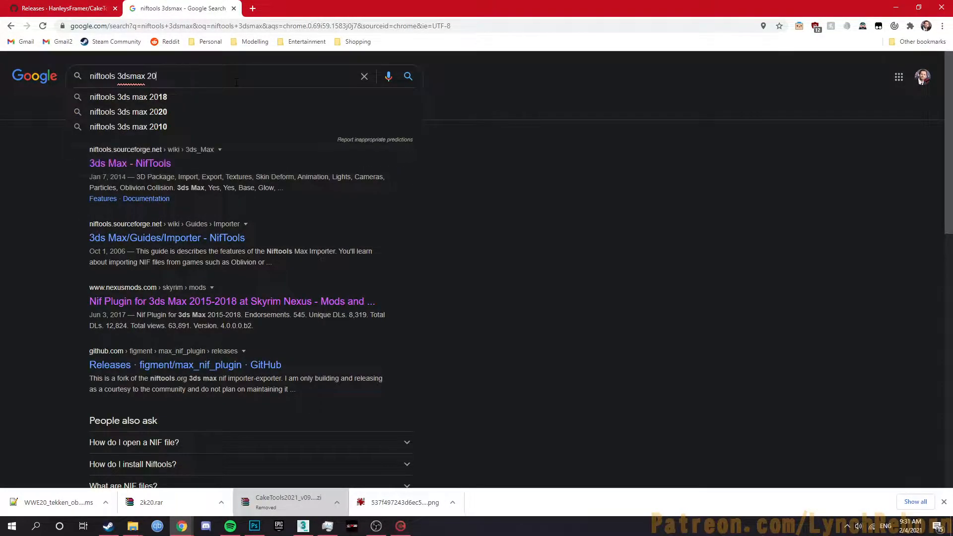
pyautogui.press('BackSpace')
pyautogui.press('BackSpace')
pyautogui.write('2020')
pyautogui.click(234, 9)
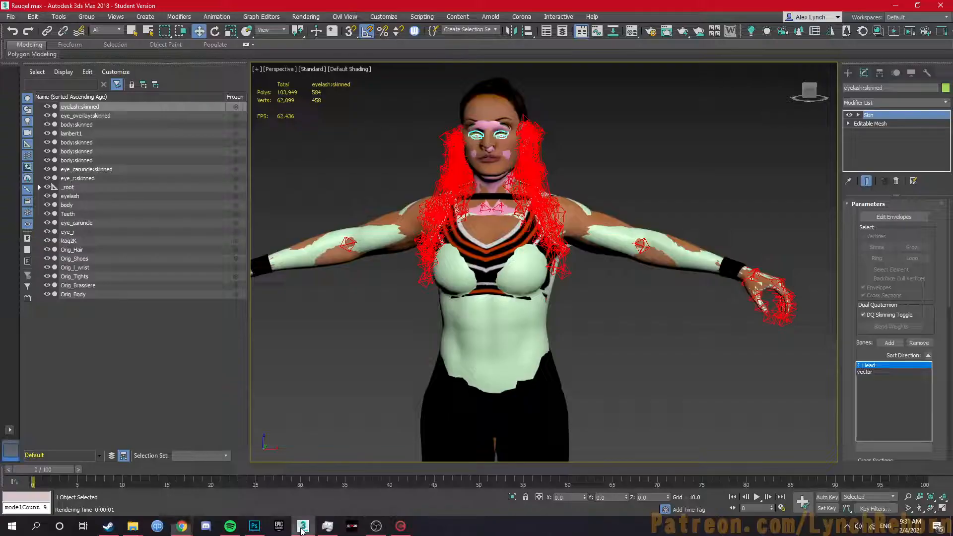
# Return to 3ds Max, select Orig_Body and sort the scene objects by name in descending order
pyautogui.click(303, 526)
pyautogui.click(91, 295)
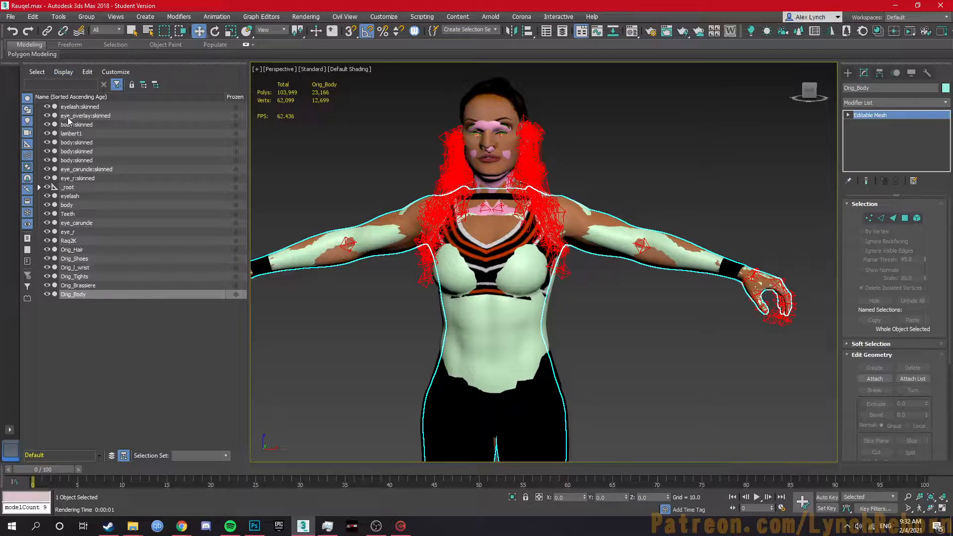
pyautogui.click(51, 96)
pyautogui.click(51, 96)
pyautogui.click(51, 96)
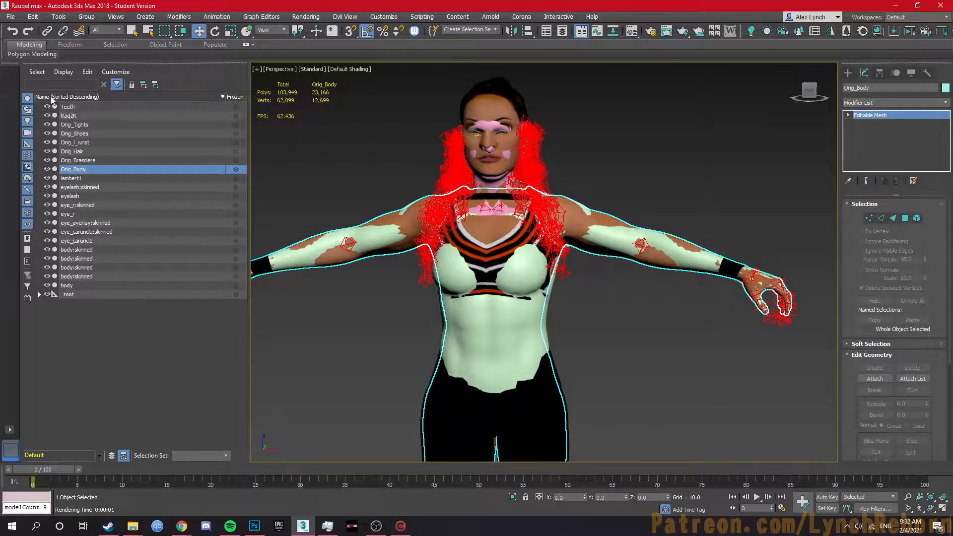
# Sort the scene objects by ascending age and select Orig_Body, Raq2K, eye_r, eye_caruncle, Teeth, body and eyelash together
pyautogui.click(51, 97)
pyautogui.click(73, 187)
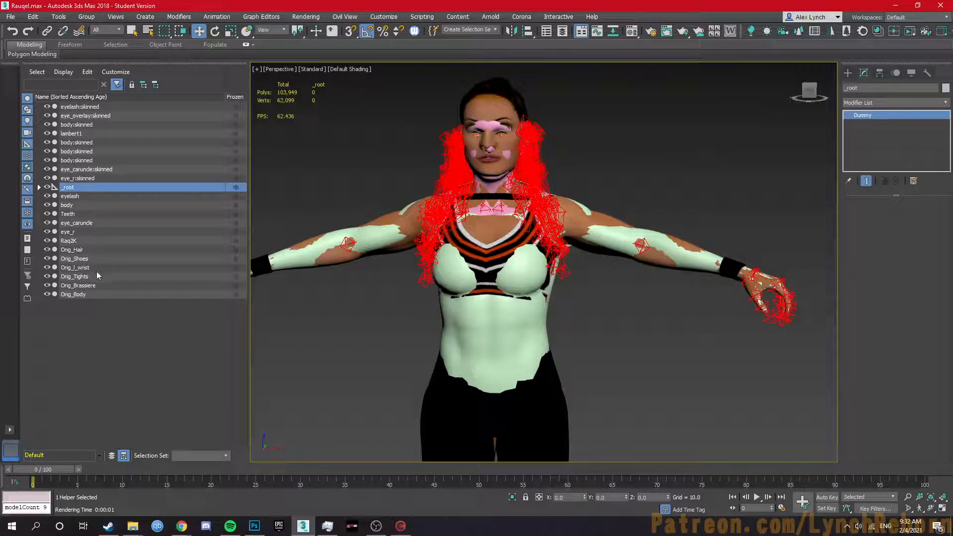
pyautogui.click(90, 295)
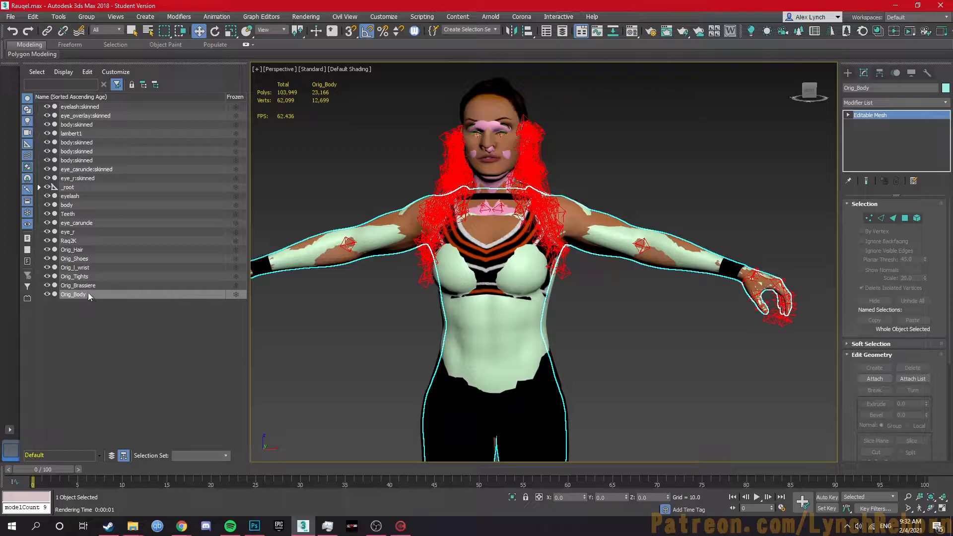
pyautogui.keyDown('ctrl'); pyautogui.click(77, 242); pyautogui.keyUp('ctrl')
pyautogui.keyDown('ctrl'); pyautogui.click(76, 231); pyautogui.keyUp('ctrl')
pyautogui.keyDown('ctrl'); pyautogui.click(77, 223); pyautogui.keyUp('ctrl')
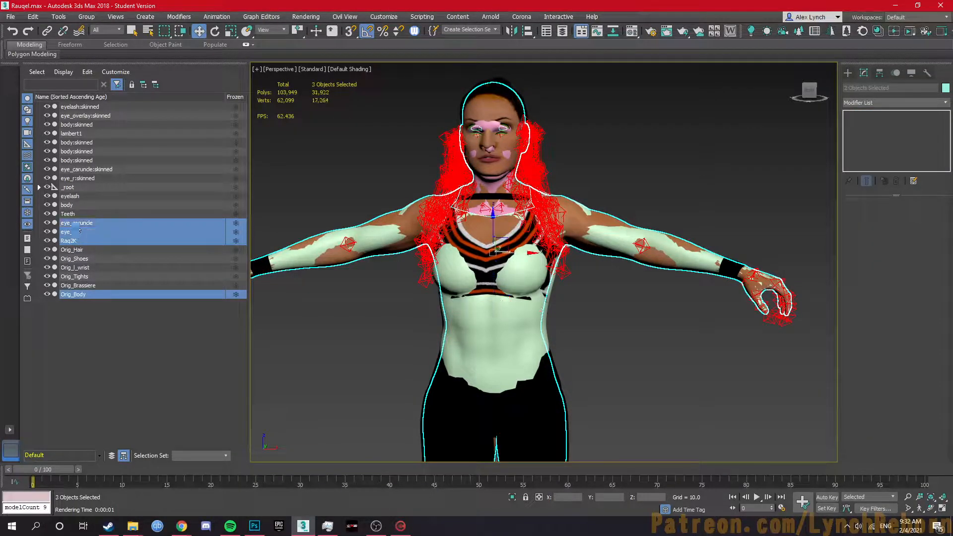
pyautogui.keyDown('ctrl'); pyautogui.click(77, 214); pyautogui.keyUp('ctrl')
pyautogui.keyDown('ctrl'); pyautogui.click(79, 205); pyautogui.keyUp('ctrl')
pyautogui.keyDown('ctrl'); pyautogui.click(81, 197); pyautogui.keyUp('ctrl')
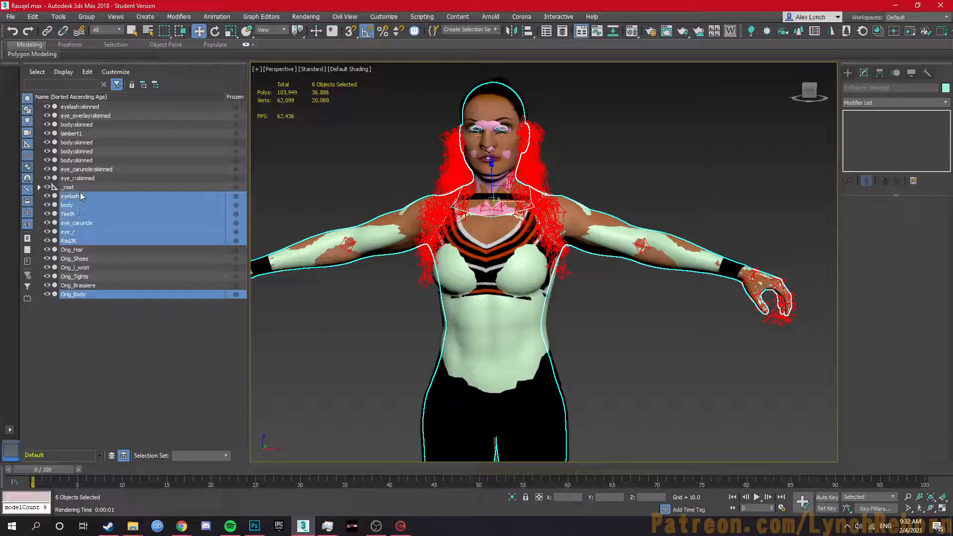
# Start exporting only the selected objects to the nifs folder, with Netimmerse/Gamebryo as the file type
pyautogui.click(10, 17)
pyautogui.moveTo(50, 164)
pyautogui.click(141, 183)
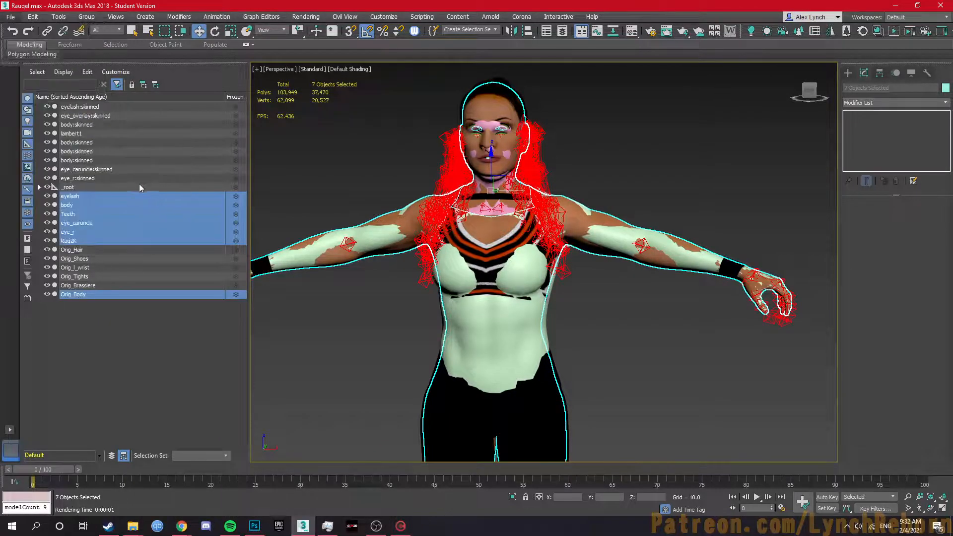
pyautogui.doubleClick(291, 142)
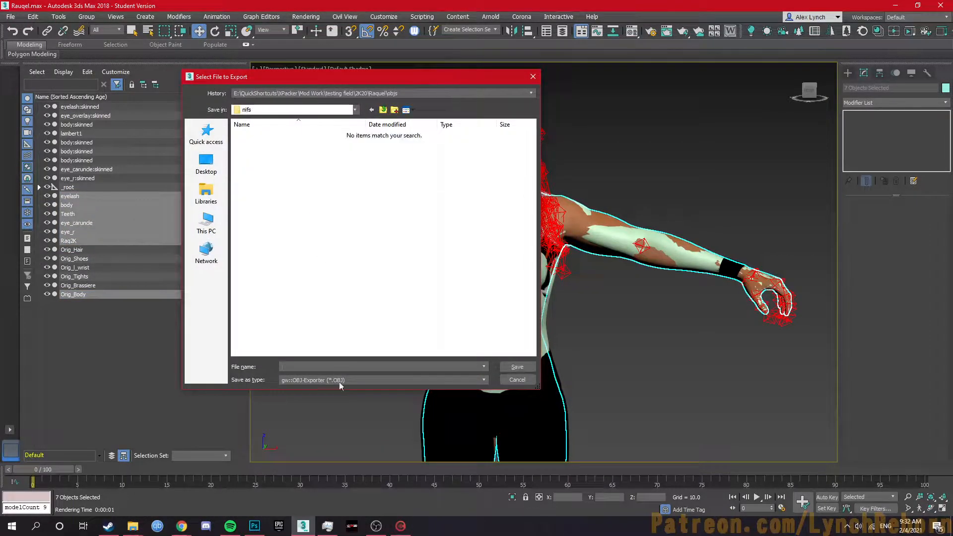
pyautogui.click(339, 382)
pyautogui.click(348, 466)
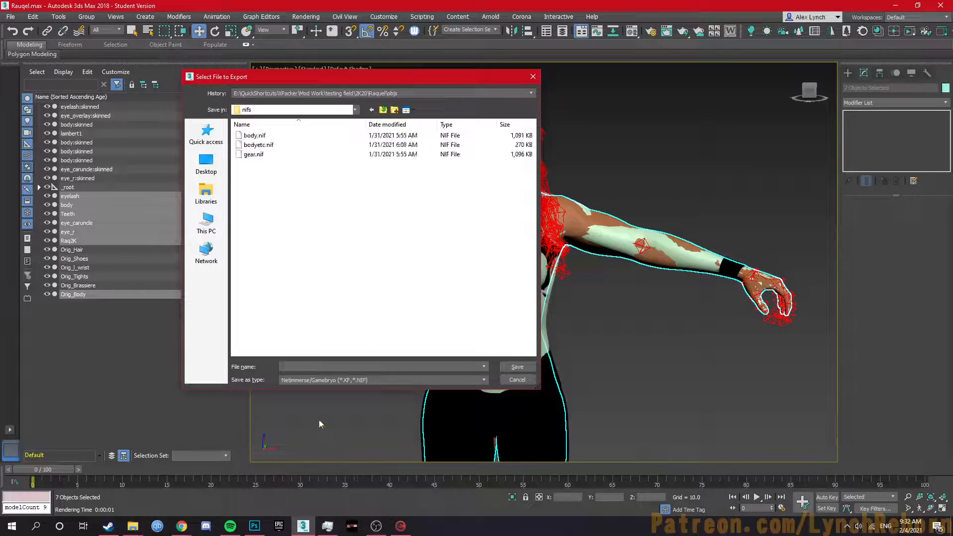
# Delete the old gear.nif, body.nif and bodyetc.nif files from the nifs folder
pyautogui.click(266, 157)
pyautogui.press('Delete')
pyautogui.click(252, 137)
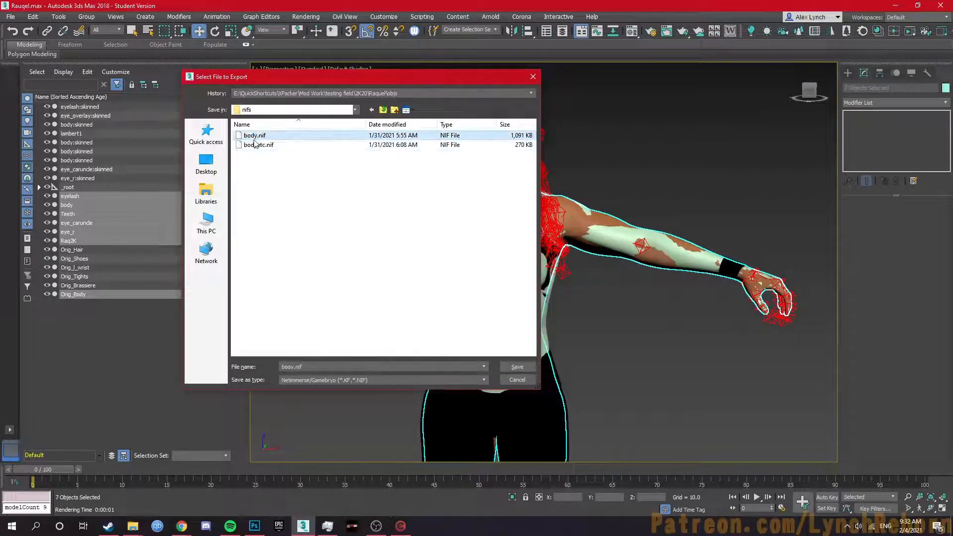
pyautogui.press('Delete')
pyautogui.click(259, 137)
pyautogui.press('Delete')
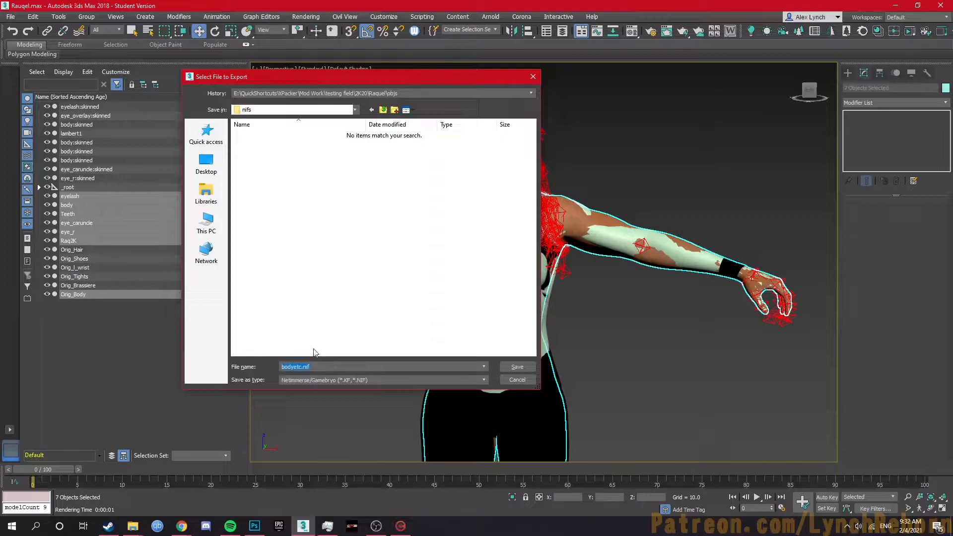
# Export the selected body objects as body.nif with the NIF game option set to User
pyautogui.press('Return')
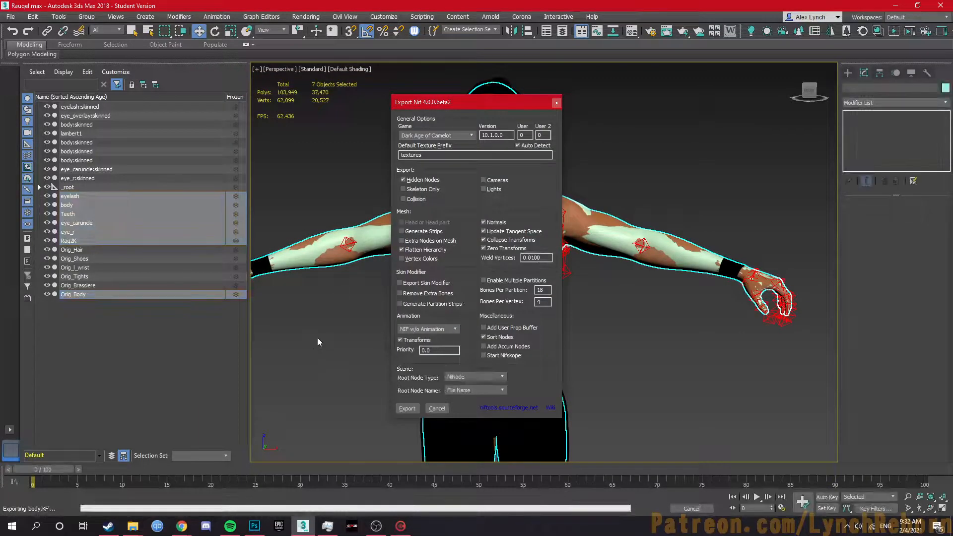
pyautogui.click(429, 136)
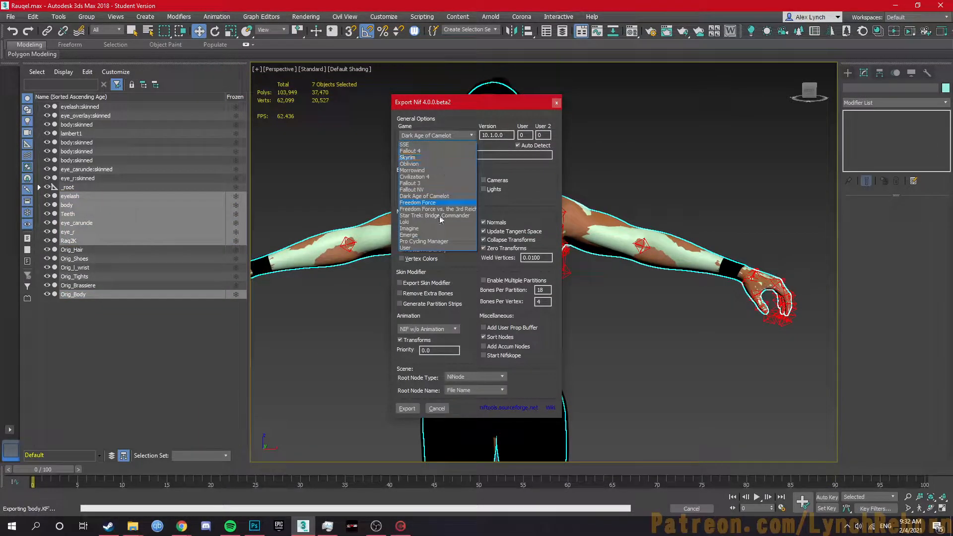
pyautogui.click(437, 248)
pyautogui.moveTo(436, 109); pyautogui.dragTo(528, 111)
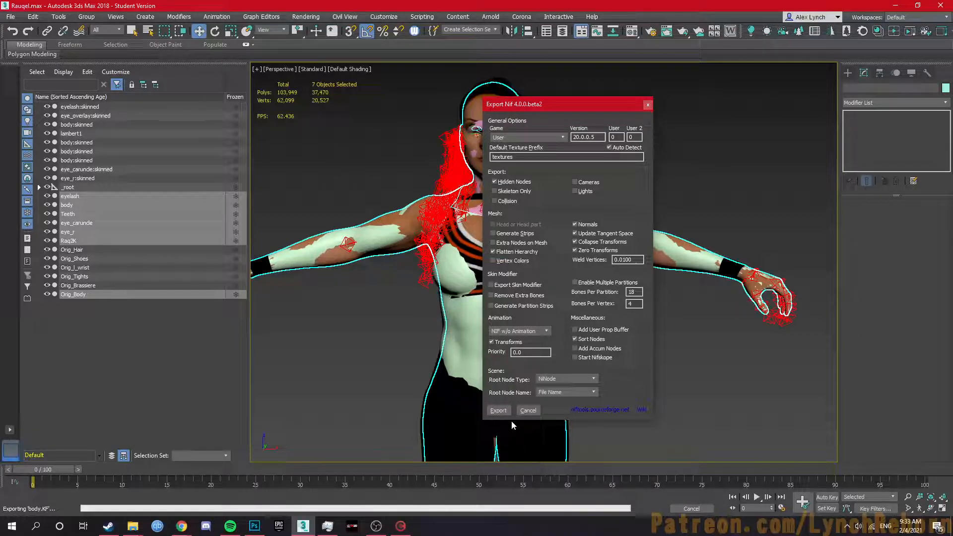
pyautogui.click(498, 410)
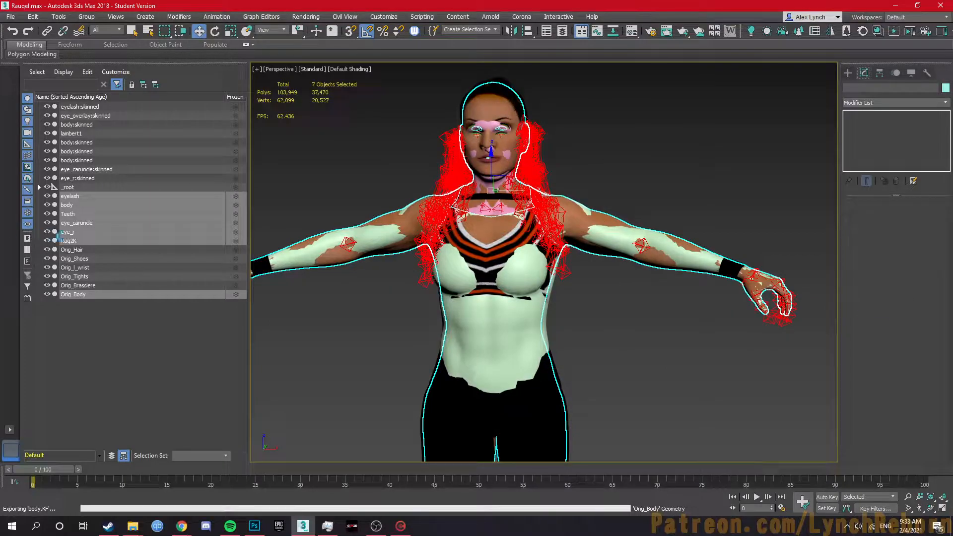
# Select the objects from Orig_Hair through Orig_Brassiere and hide everything unselected
pyautogui.click(163, 251)
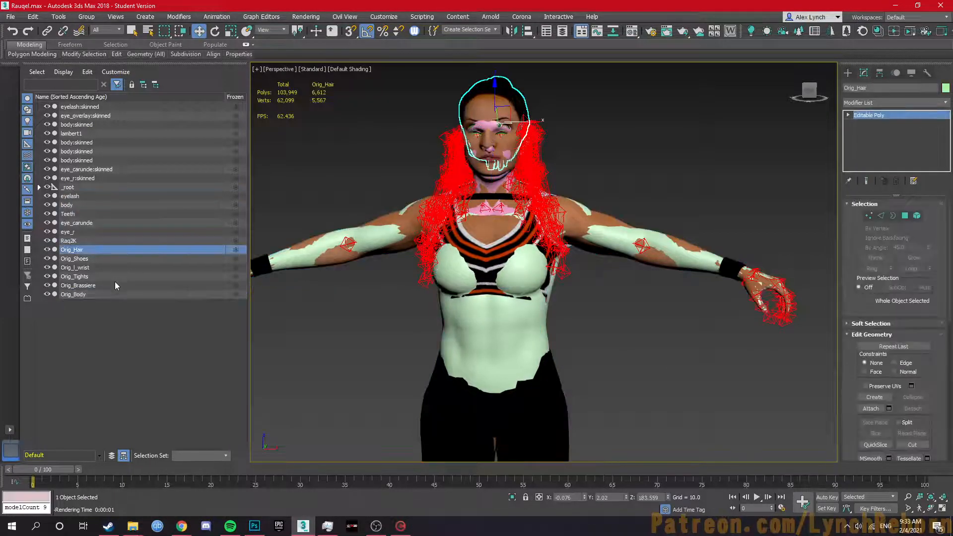
pyautogui.keyDown('shift'); pyautogui.click(114, 285); pyautogui.keyUp('shift')
pyautogui.rightClick(416, 251)
pyautogui.click(466, 216)
pyautogui.keyDown('alt'); pyautogui.moveTo(484, 325); pyautogui.dragTo(442, 338, button='middle'); pyautogui.keyUp('alt')
# Export the selected hair and gear objects to the nifs folder as hair.nif
pyautogui.click(10, 16)
pyautogui.moveTo(80, 164)
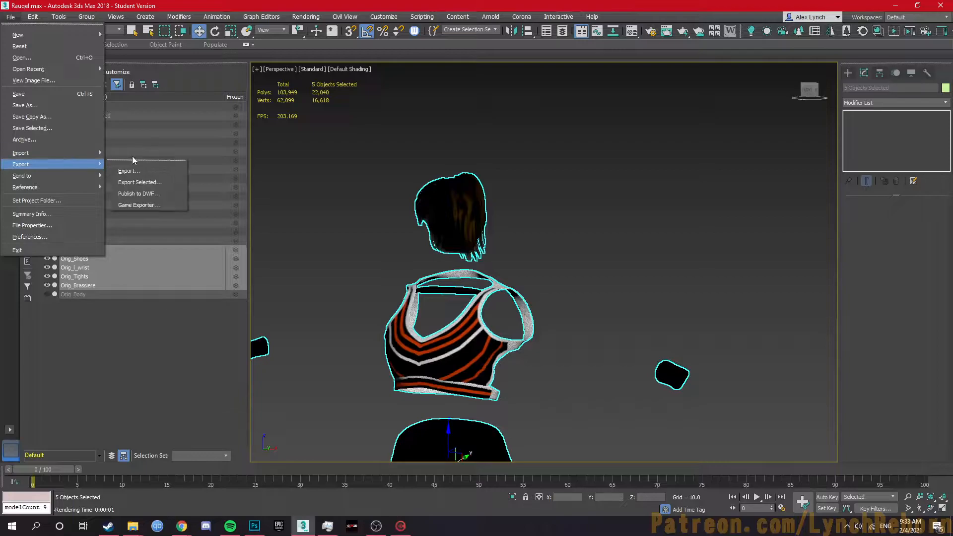
pyautogui.click(137, 182)
pyautogui.write('hair')
pyautogui.press('Return')
pyautogui.press('Return')
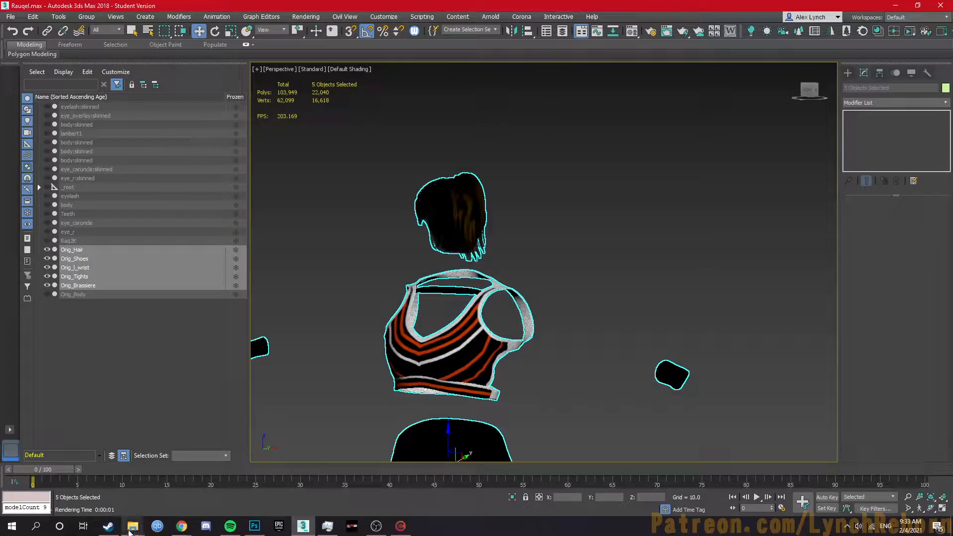
# Switch to File Explorer and open the Raquel project's objs/nifs folder
pyautogui.moveTo(133, 525)
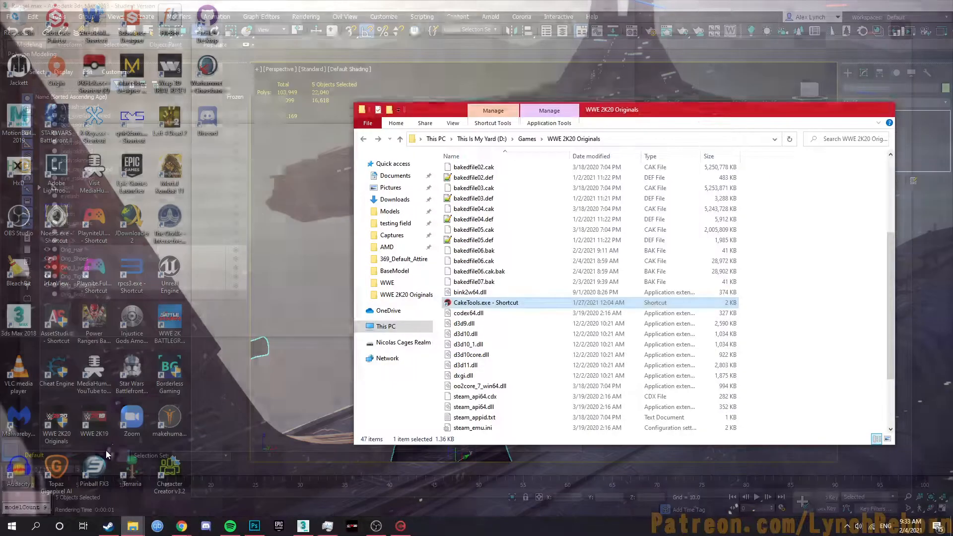
pyautogui.click(106, 451)
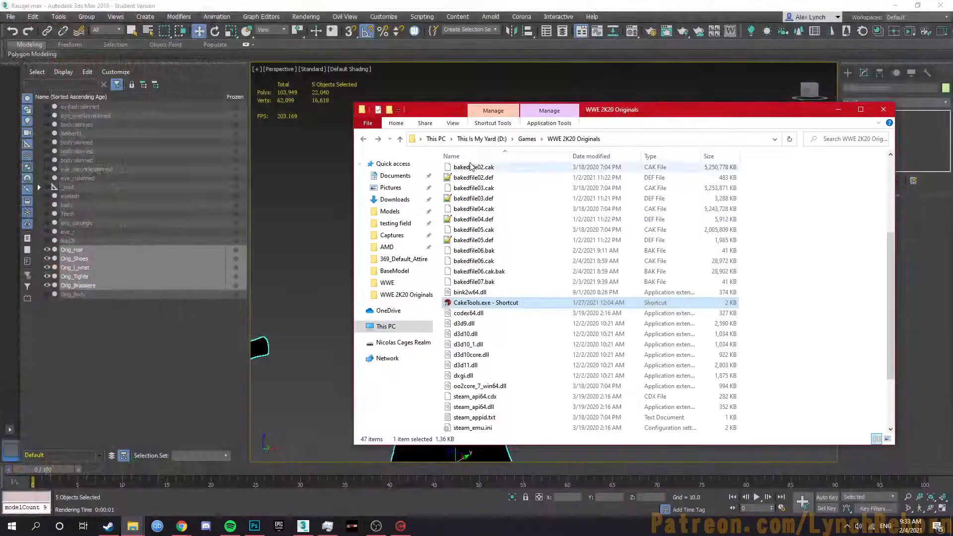
pyautogui.click(69, 452)
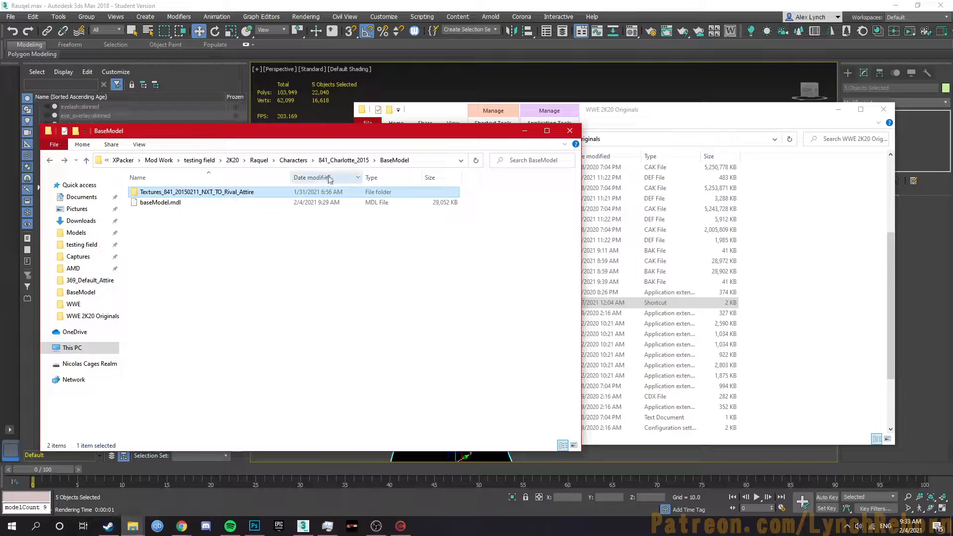
pyautogui.click(259, 160)
pyautogui.doubleClick(149, 213)
pyautogui.doubleClick(160, 203)
# Rename the exported hair.nif file to gear.nif
pyautogui.rightClick(159, 201)
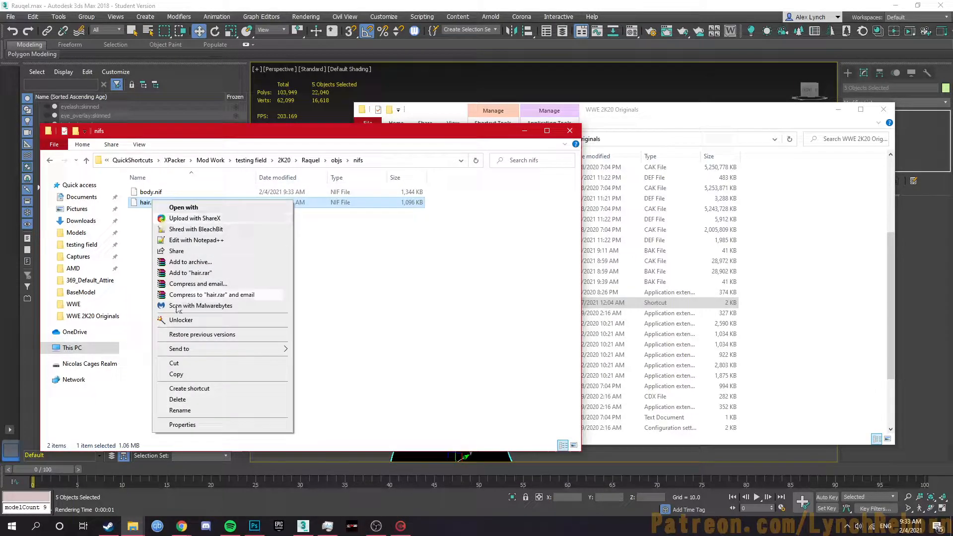
pyautogui.click(187, 415)
pyautogui.write('gear')
pyautogui.press('Return')
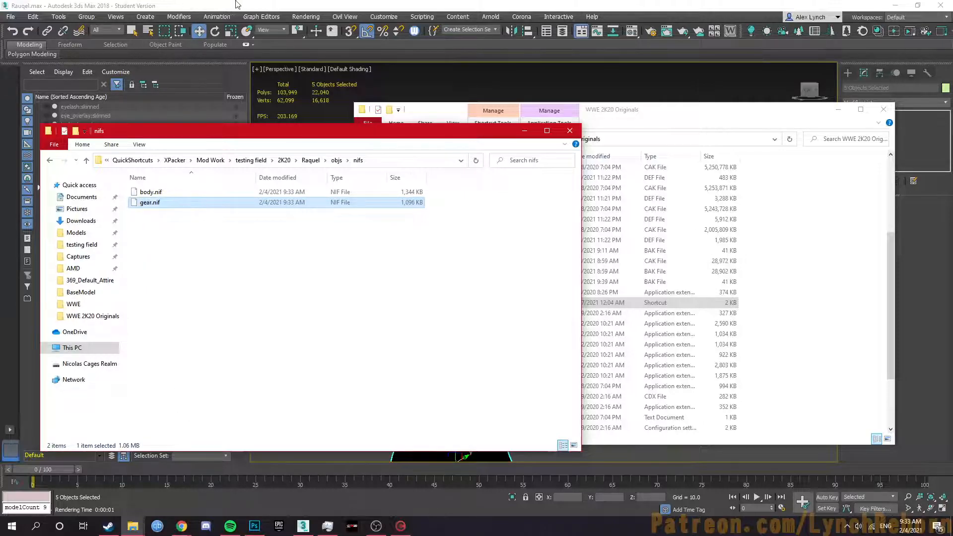
# Return to 3ds Max and add the prefix Orig_ to the names of the objects from eyelash through Raq2K
pyautogui.click(235, 4)
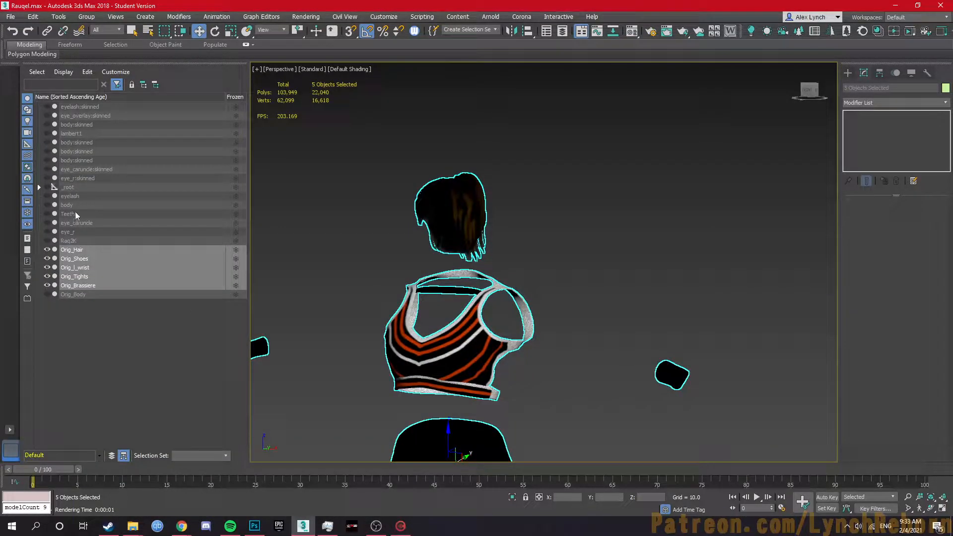
pyautogui.click(70, 196)
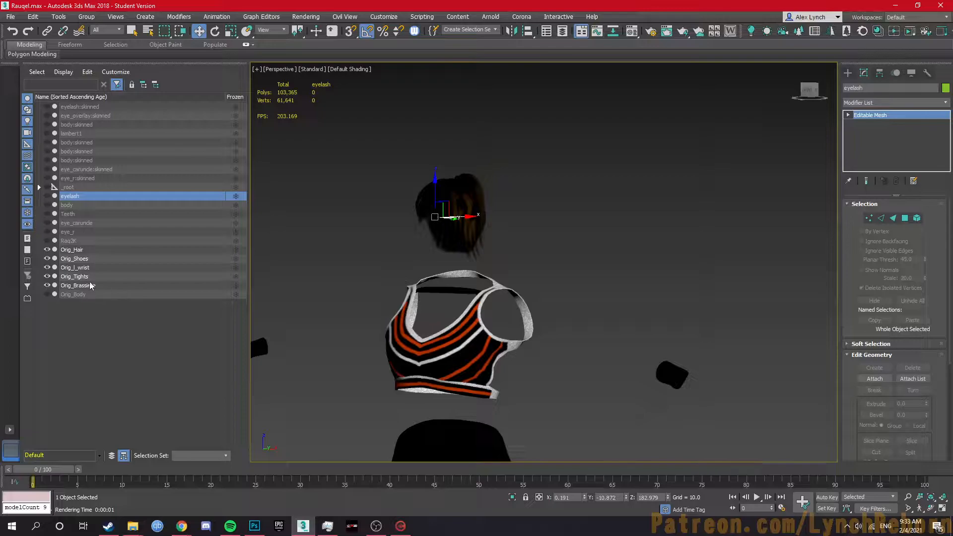
pyautogui.keyDown('shift'); pyautogui.click(83, 241); pyautogui.keyUp('shift')
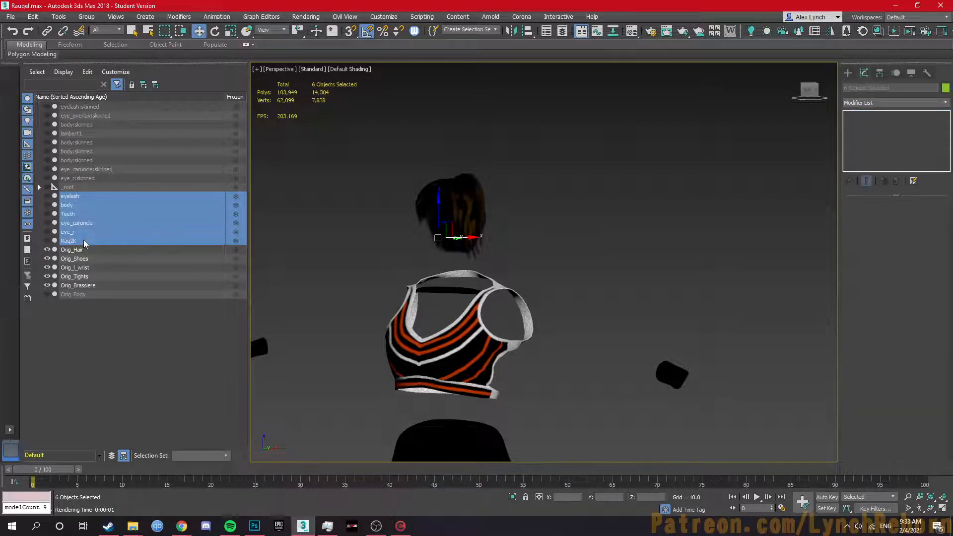
pyautogui.rightClick(83, 241)
pyautogui.click(113, 281)
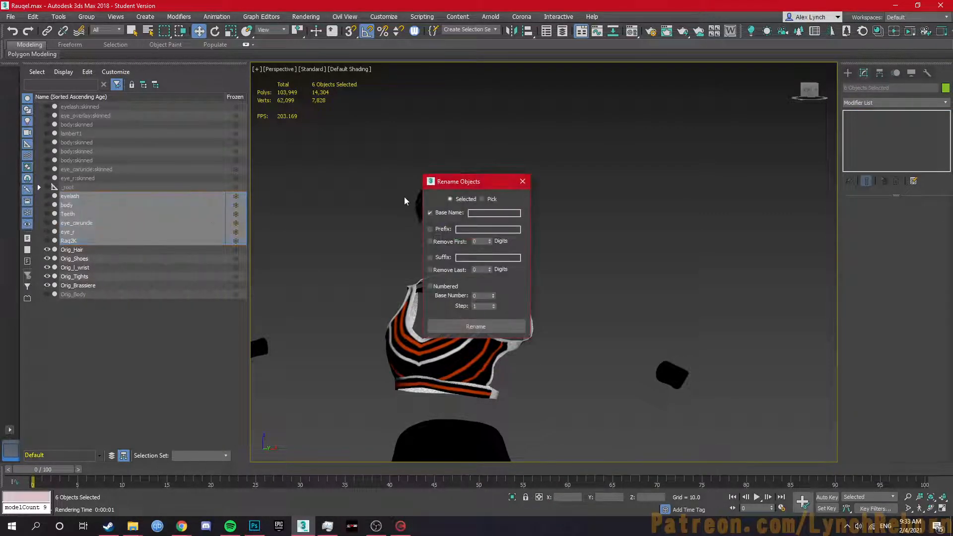
pyautogui.click(430, 212)
pyautogui.click(470, 228)
pyautogui.write('Orig_')
pyautogui.click(459, 328)
pyautogui.click(522, 181)
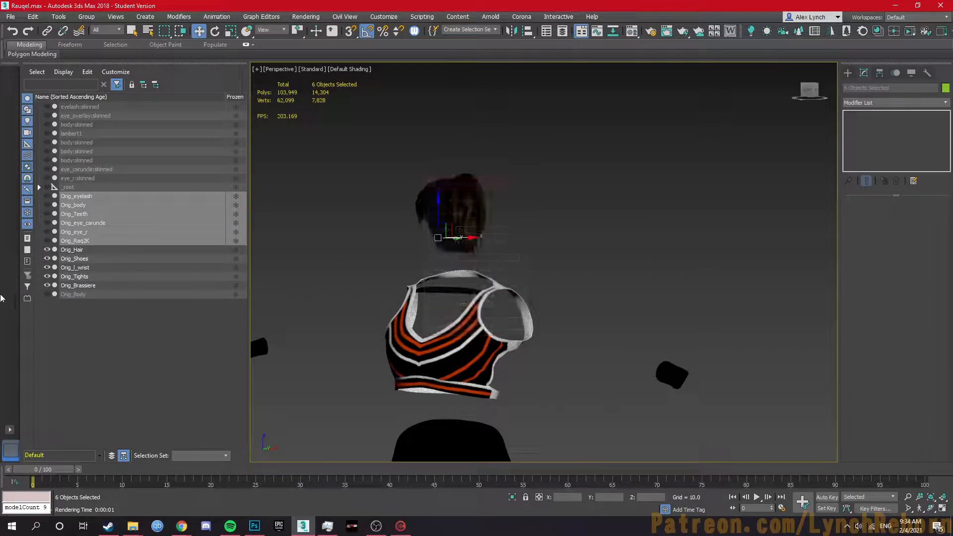
# Hide the objects from Orig_Raq2K through Orig_Body and import body.nif from the nifs folder, renaming all conflicting objects
pyautogui.keyDown('shift'); pyautogui.click(122, 296); pyautogui.keyUp('shift')
pyautogui.click(48, 285)
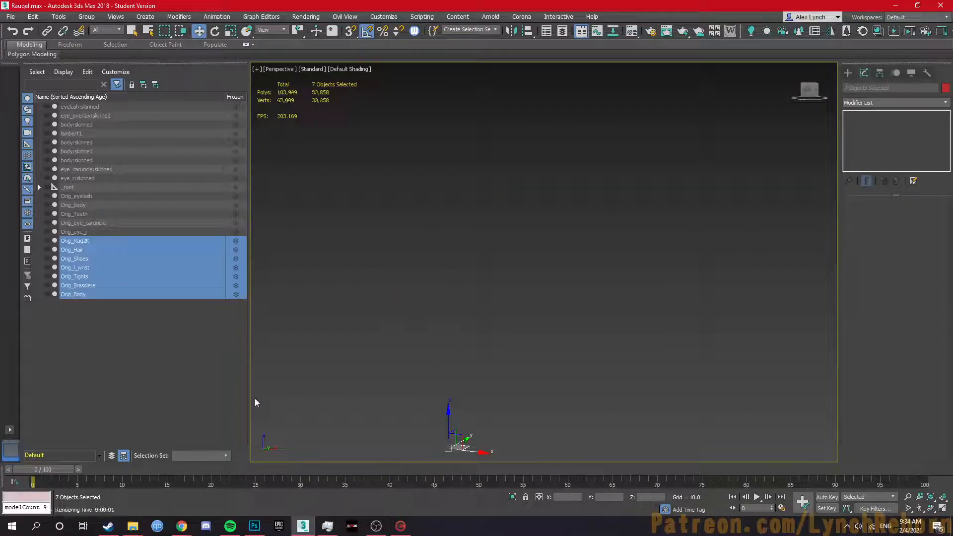
pyautogui.click(10, 16)
pyautogui.moveTo(23, 153)
pyautogui.click(134, 153)
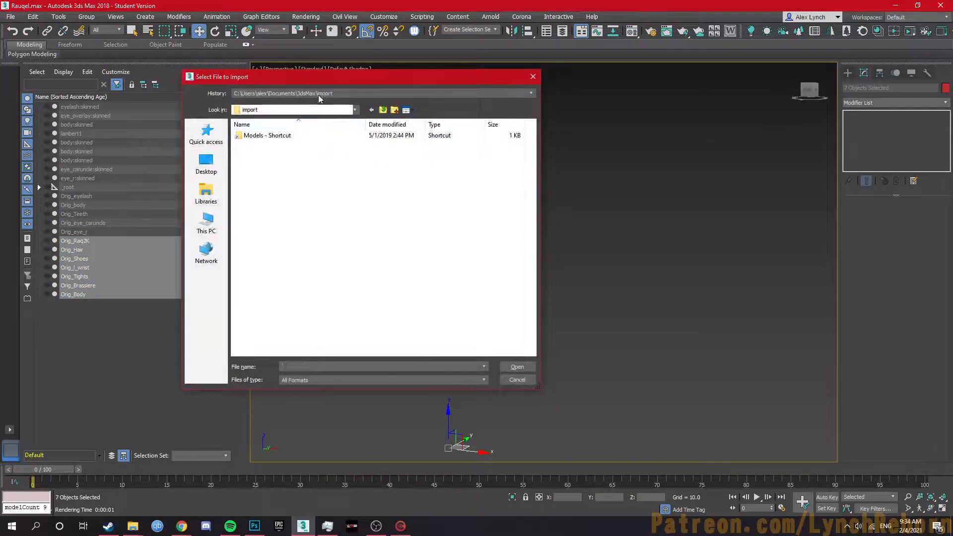
pyautogui.click(320, 94)
pyautogui.click(320, 116)
pyautogui.doubleClick(258, 132)
pyautogui.click(421, 377)
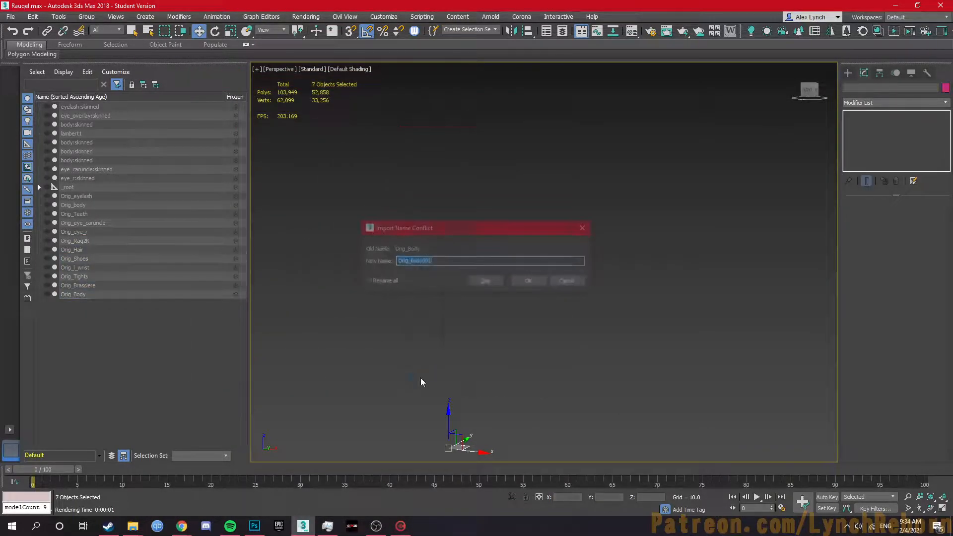
pyautogui.click(367, 281)
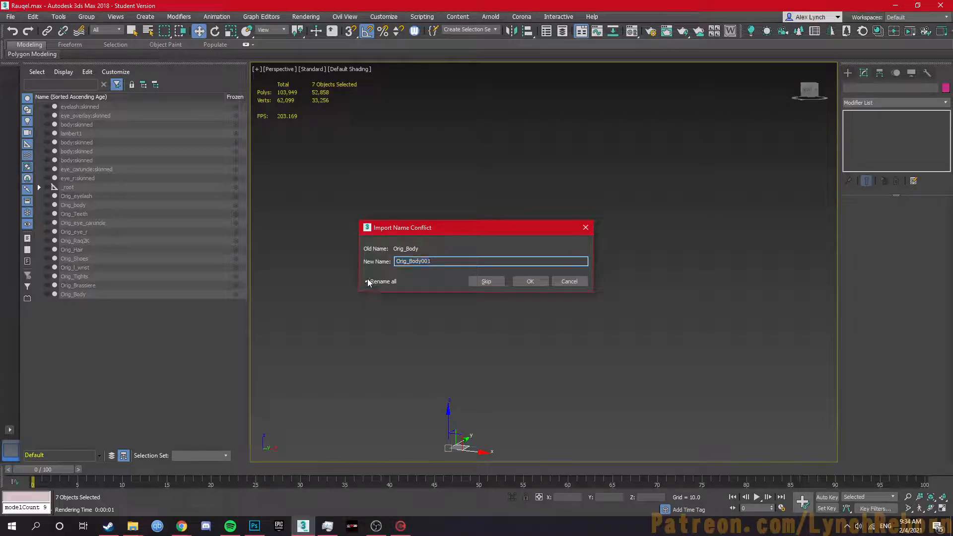
pyautogui.click(530, 282)
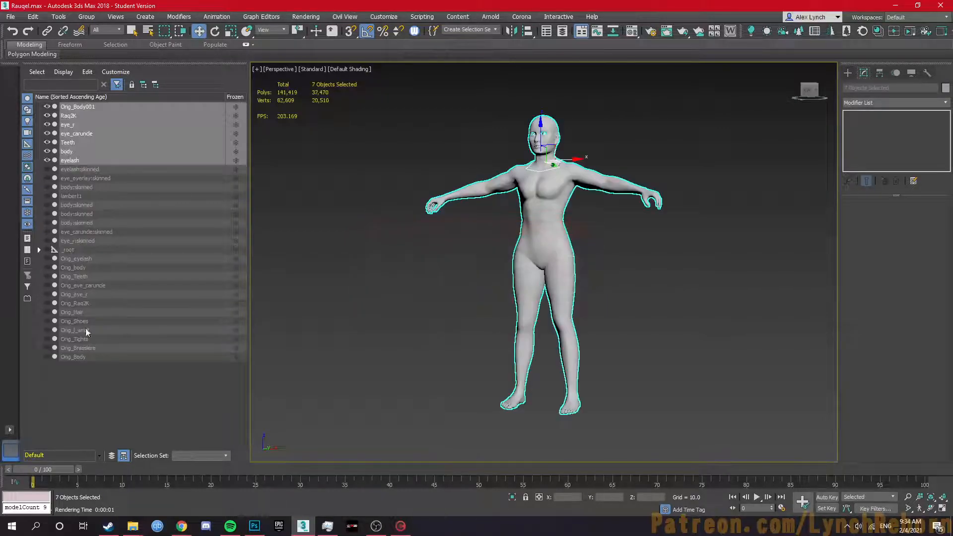
# Import gear.nif from the nifs folder, accepting the suggested new names for all conflicting objects
pyautogui.click(10, 16)
pyautogui.moveTo(57, 153)
pyautogui.click(142, 160)
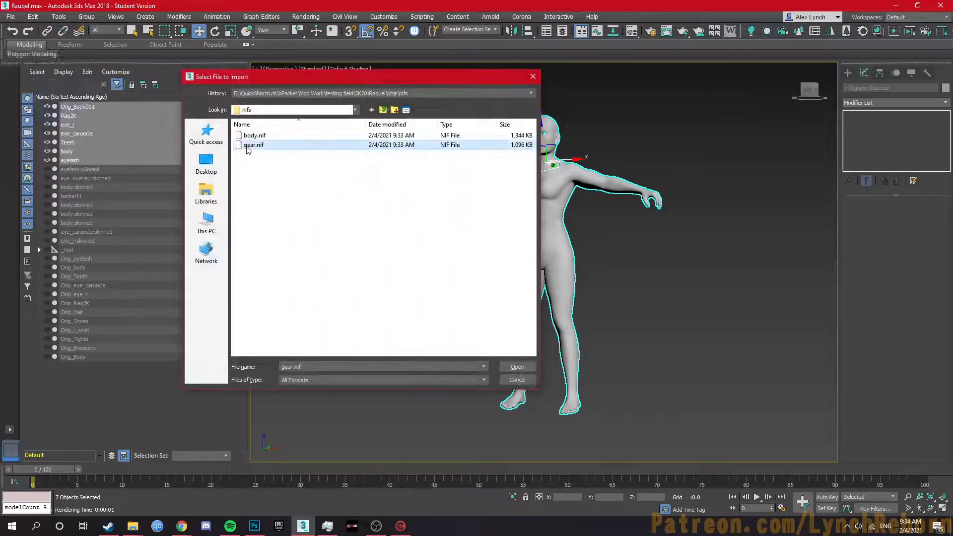
pyautogui.doubleClick(246, 143)
pyautogui.click(413, 376)
pyautogui.click(367, 281)
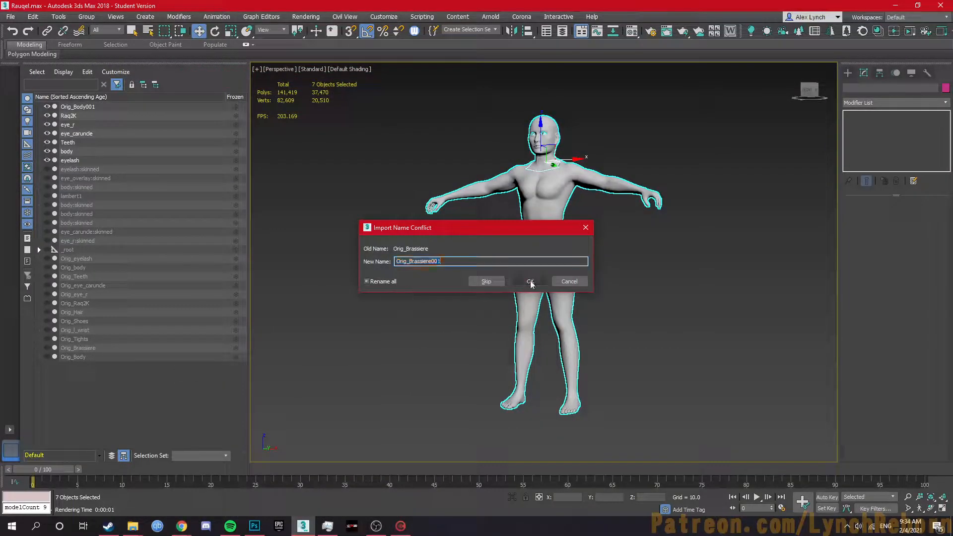
pyautogui.click(530, 282)
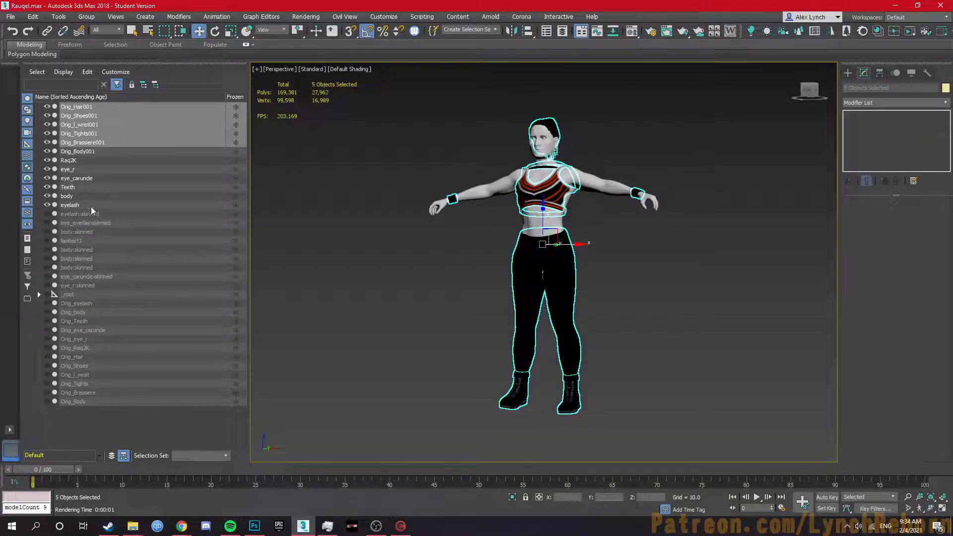
# Select the imported Orig_Body001 mesh on the character's torso
pyautogui.click(69, 196)
pyautogui.scroll(3, 495, 265)
pyautogui.moveTo(495, 265); pyautogui.dragTo(418, 315, button='middle')
pyautogui.click(521, 236)
pyautogui.moveTo(521, 237); pyautogui.dragTo(500, 319, button='middle')
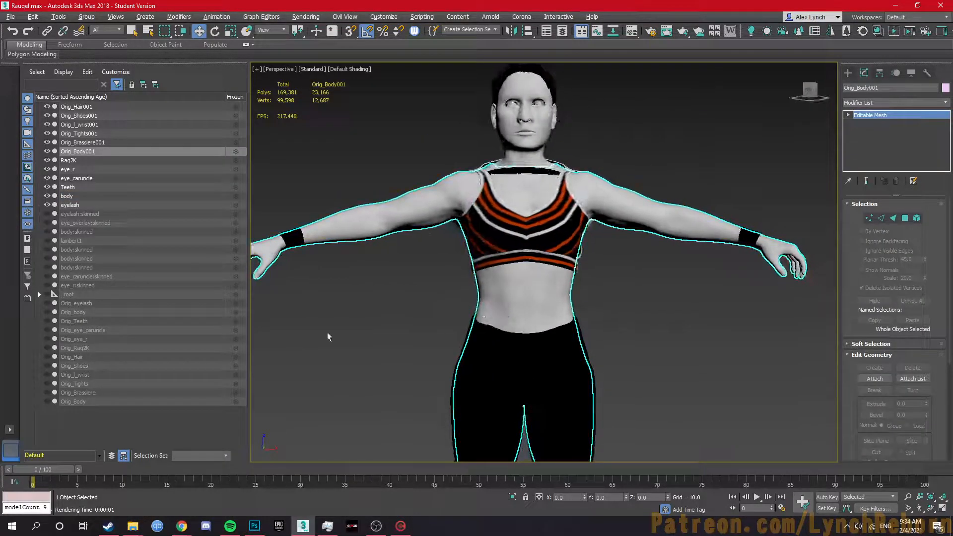
# Unhide the original skinned meshes from eyelash:skinned through eye_r:skinned and clear the selection
pyautogui.click(83, 214)
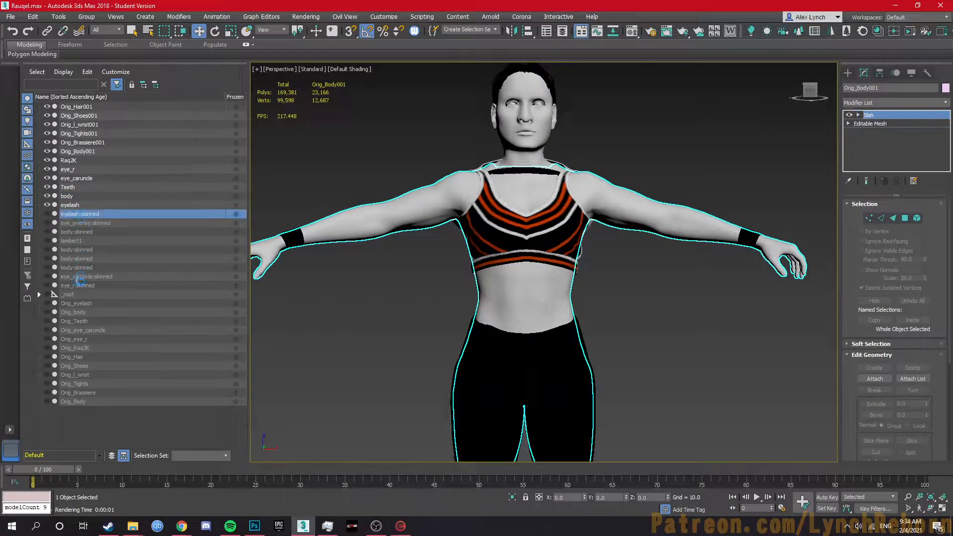
pyautogui.keyDown('shift'); pyautogui.click(82, 285); pyautogui.keyUp('shift')
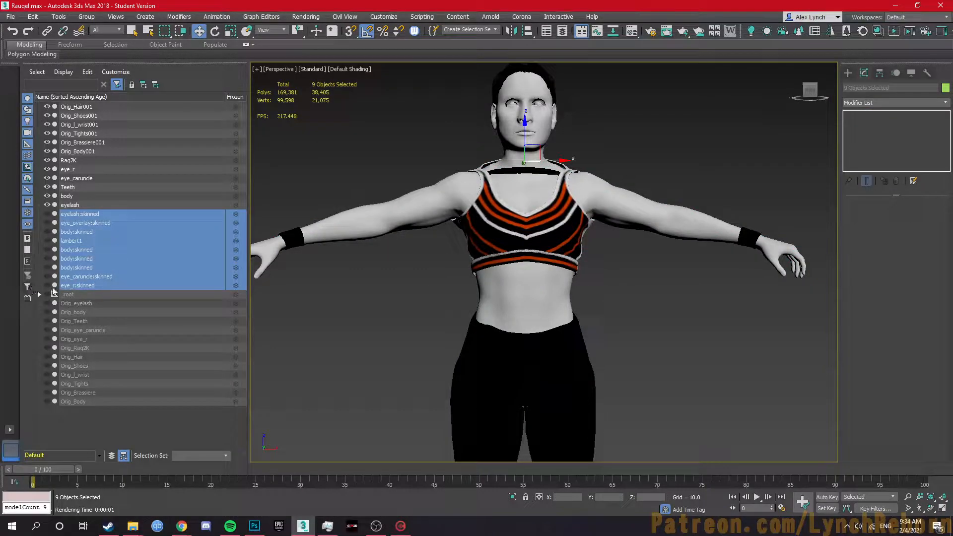
pyautogui.click(48, 268)
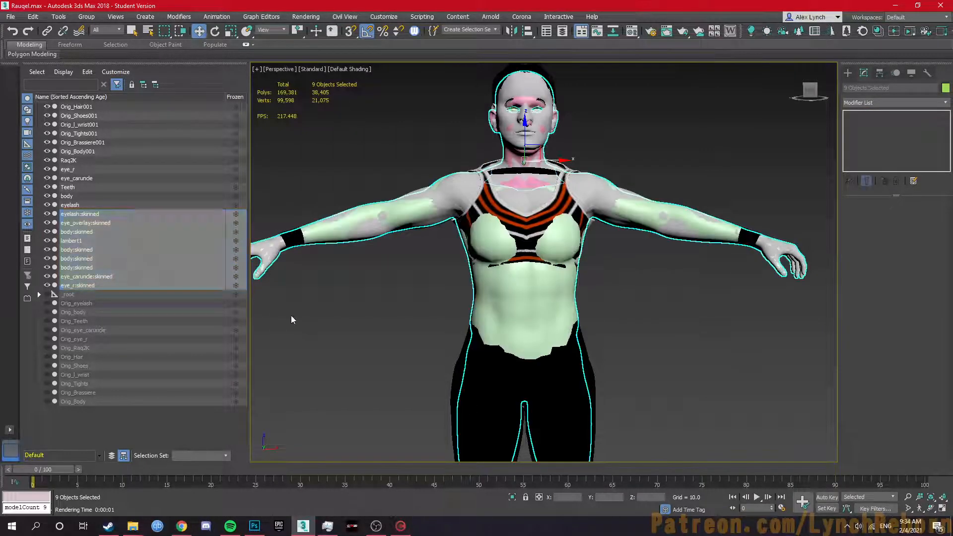
pyautogui.click(291, 315)
# Hide the imported objects from Orig_Hair001 through eyelash so that only the original skinned meshes show
pyautogui.click(103, 205)
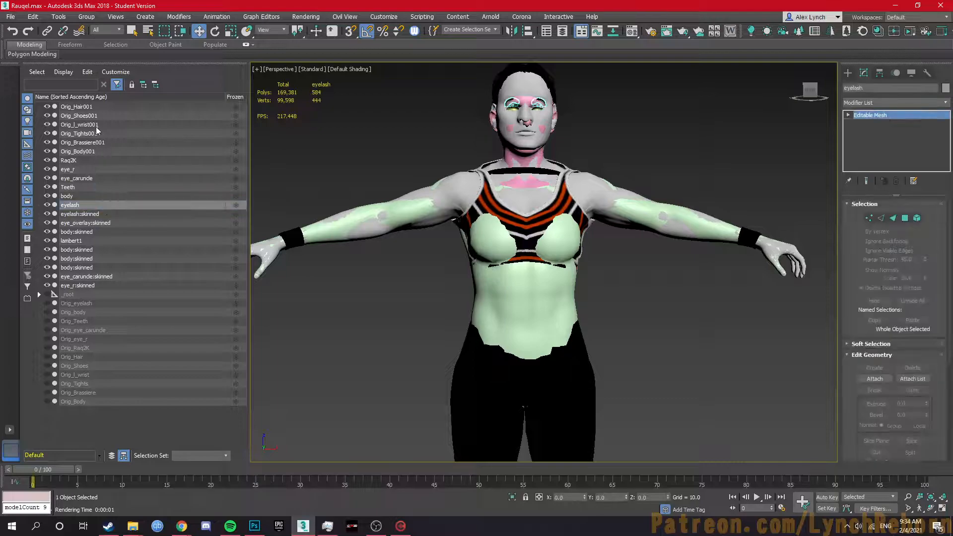
pyautogui.keyDown('shift'); pyautogui.click(64, 106); pyautogui.keyUp('shift')
pyautogui.click(47, 108)
pyautogui.click(494, 253)
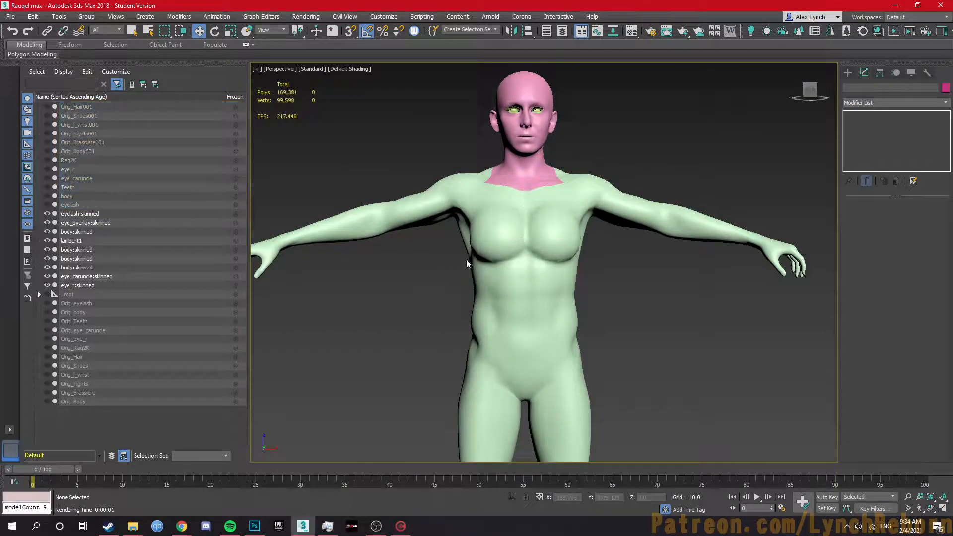
# Select the pink lambert1 head and the green body:skinned mesh together and hide all unselected objects
pyautogui.keyDown('ctrl'); pyautogui.click(527, 177); pyautogui.keyUp('ctrl')
pyautogui.rightClick(528, 180)
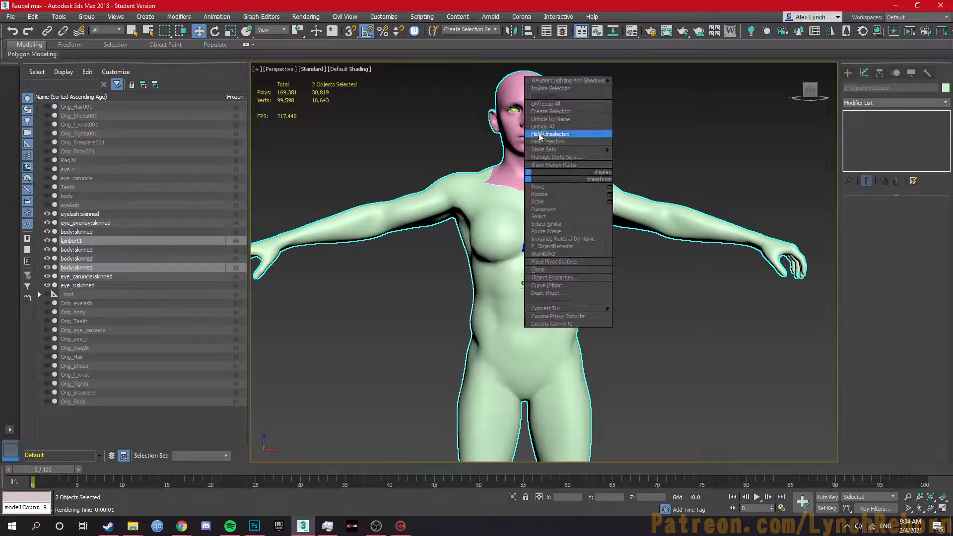
pyautogui.click(542, 132)
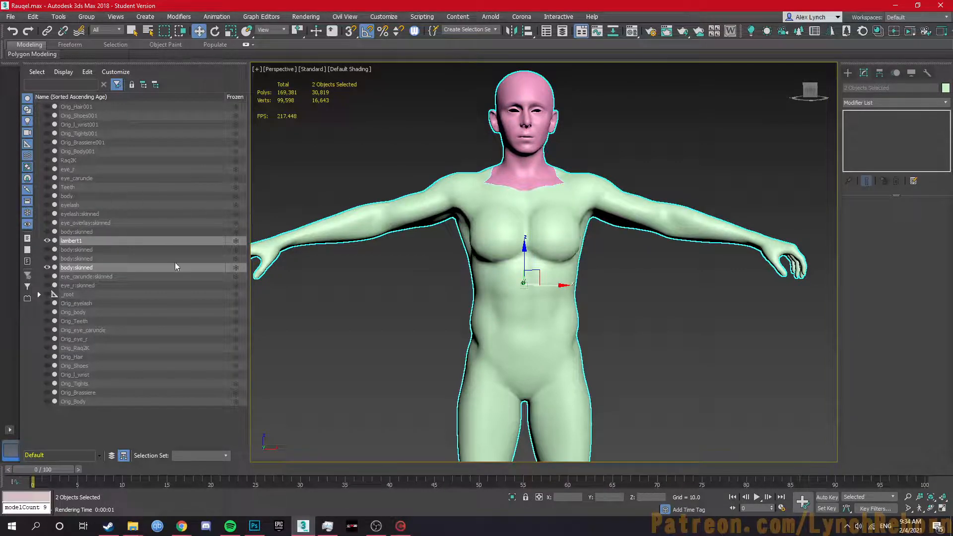
pyautogui.moveTo(605, 335)
pyautogui.keyDown('alt'); pyautogui.mouseDown(button='middle')
pyautogui.moveTo(535, 335)
pyautogui.moveTo(630, 332)
pyautogui.moveTo(561, 332)
pyautogui.moveTo(590, 329)
pyautogui.mouseUp(button='middle'); pyautogui.keyUp('alt')
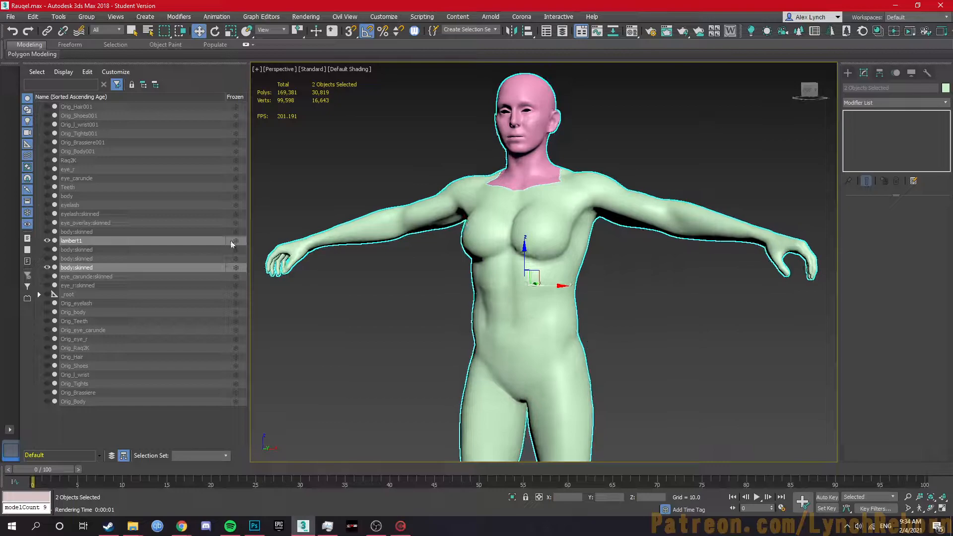
# Unhide the imported objects from Orig_Hair001 through eyelash over the original head and body, and clear the selection
pyautogui.click(85, 205)
pyautogui.keyDown('shift'); pyautogui.click(79, 107); pyautogui.keyUp('shift')
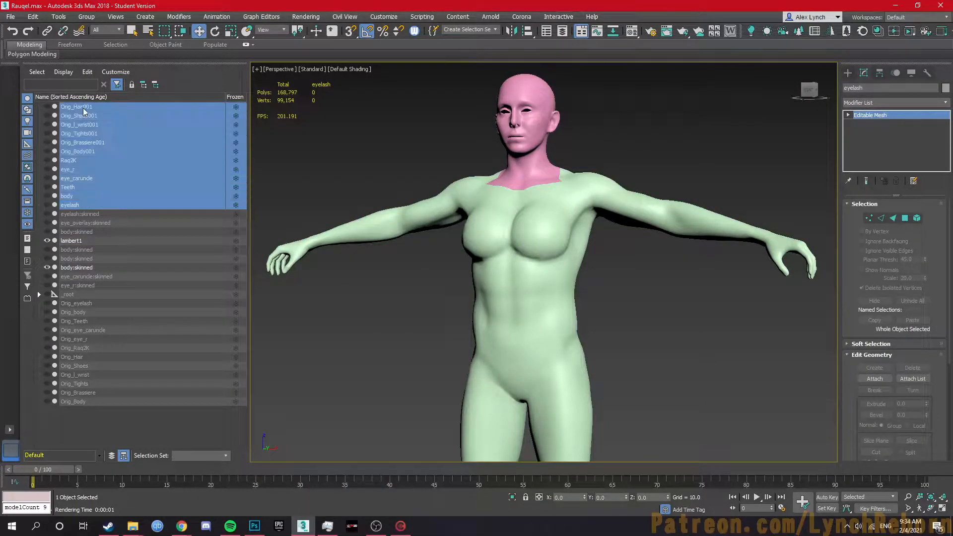
pyautogui.click(47, 107)
pyautogui.scroll(4, 603, 392)
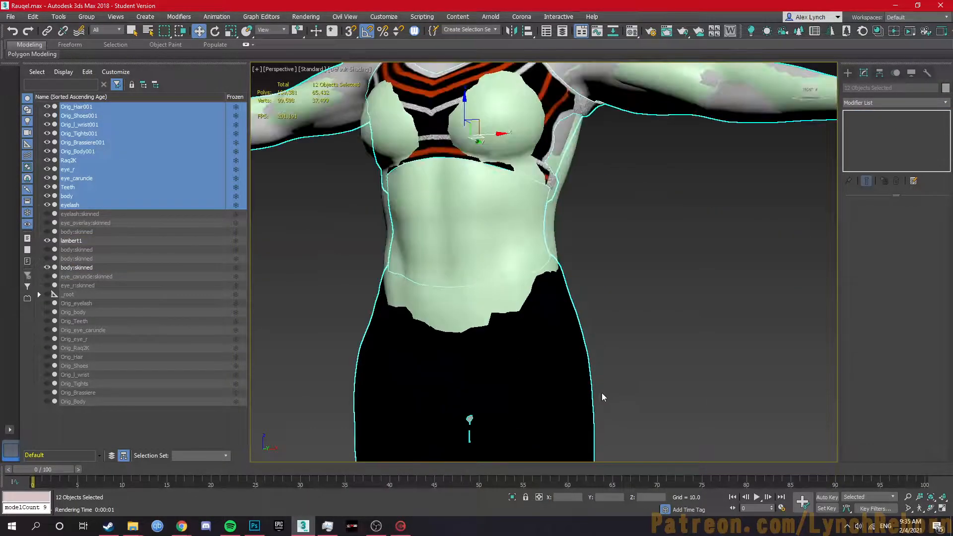
pyautogui.scroll(-5, 602, 392)
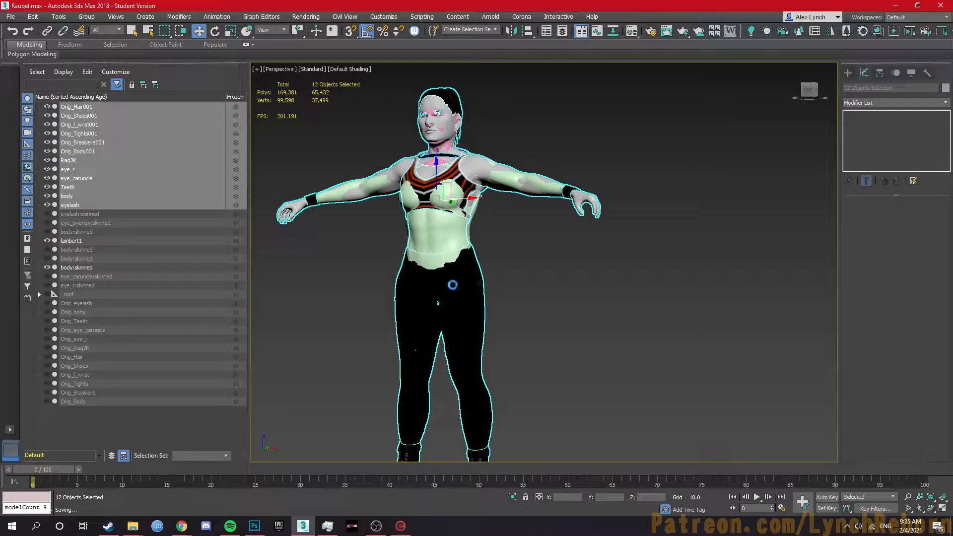
pyautogui.click(266, 266)
# Add a Skin Wrap modifier to Orig_Body001 and assign the visible body:skinned mesh as its wrap source
pyautogui.click(77, 151)
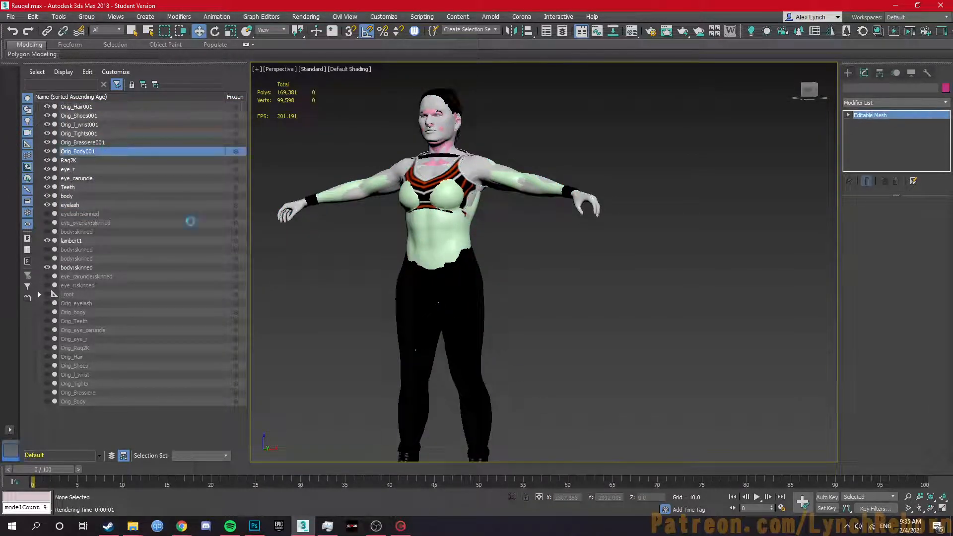
pyautogui.click(889, 104)
pyautogui.write('skin')
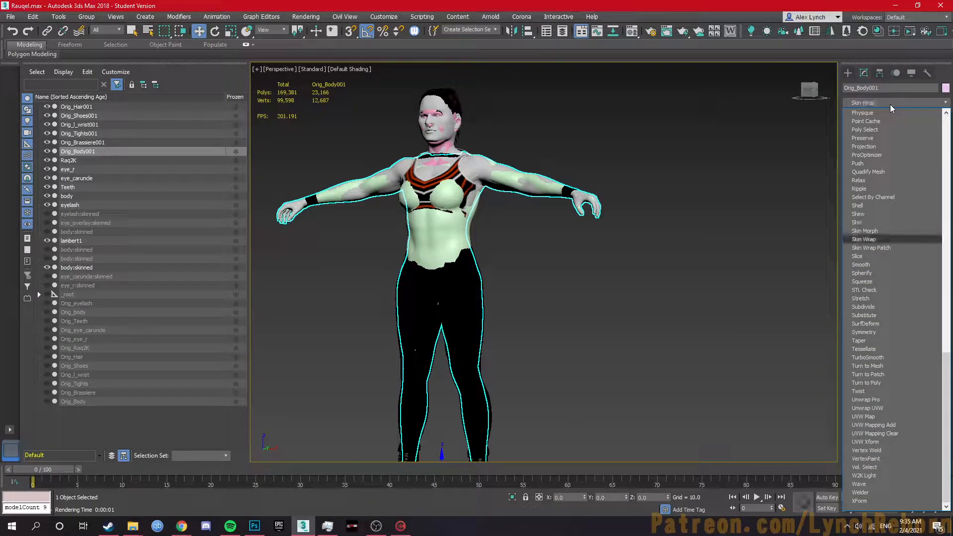
pyautogui.press('Return')
pyautogui.click(885, 103)
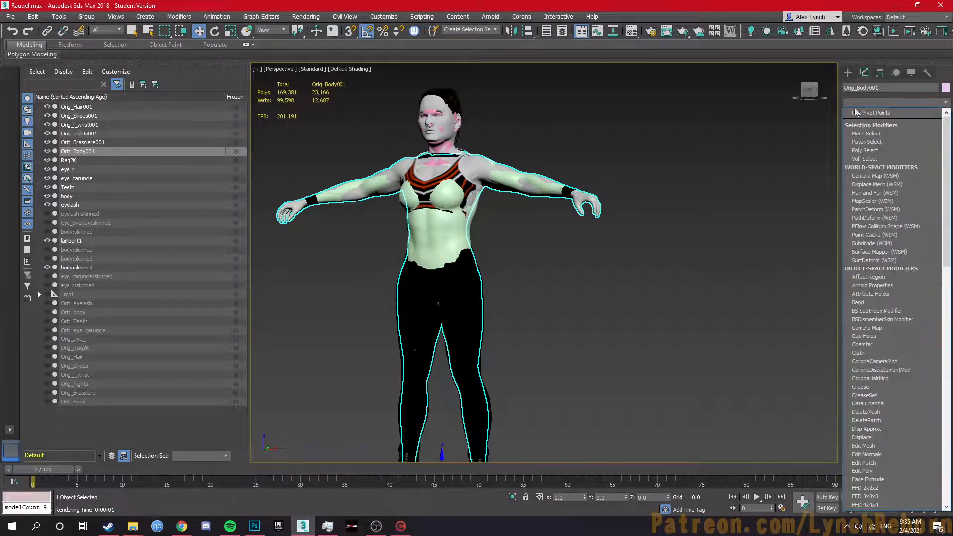
pyautogui.moveTo(946, 134); pyautogui.dragTo(946, 370)
pyautogui.click(864, 315)
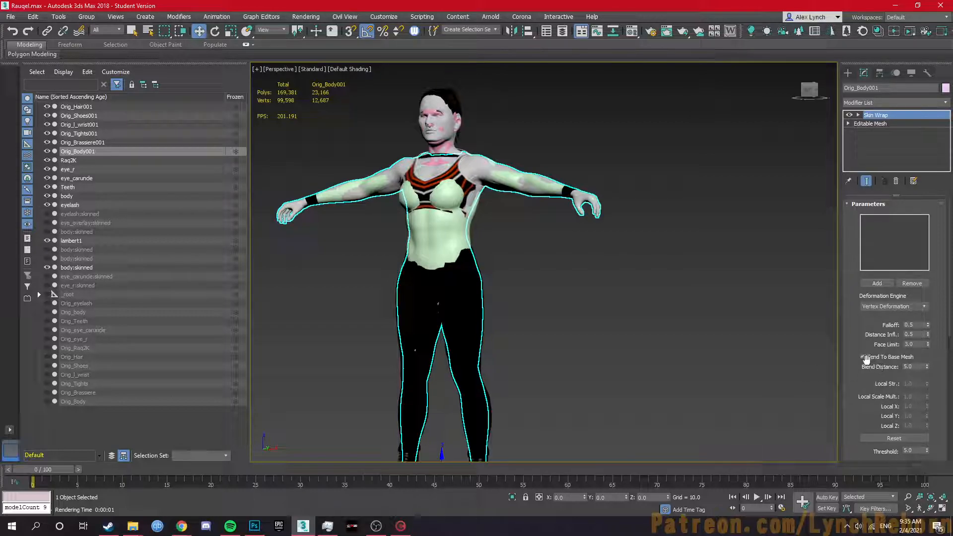
pyautogui.scroll(-2, 864, 361)
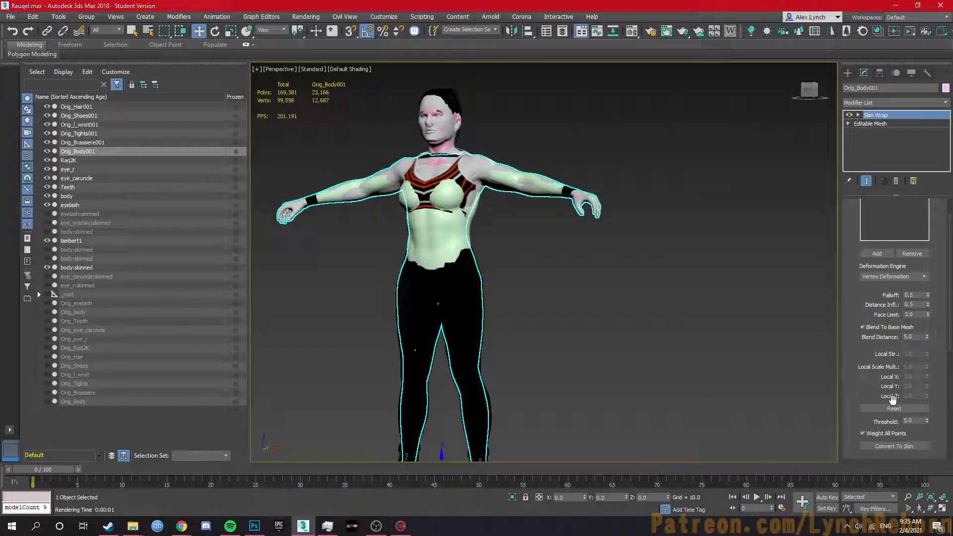
pyautogui.click(876, 254)
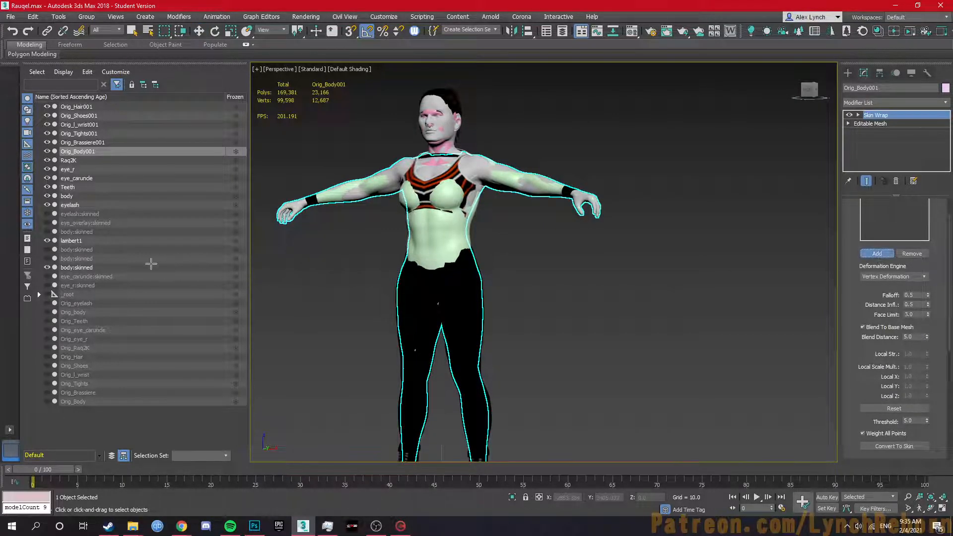
pyautogui.click(93, 268)
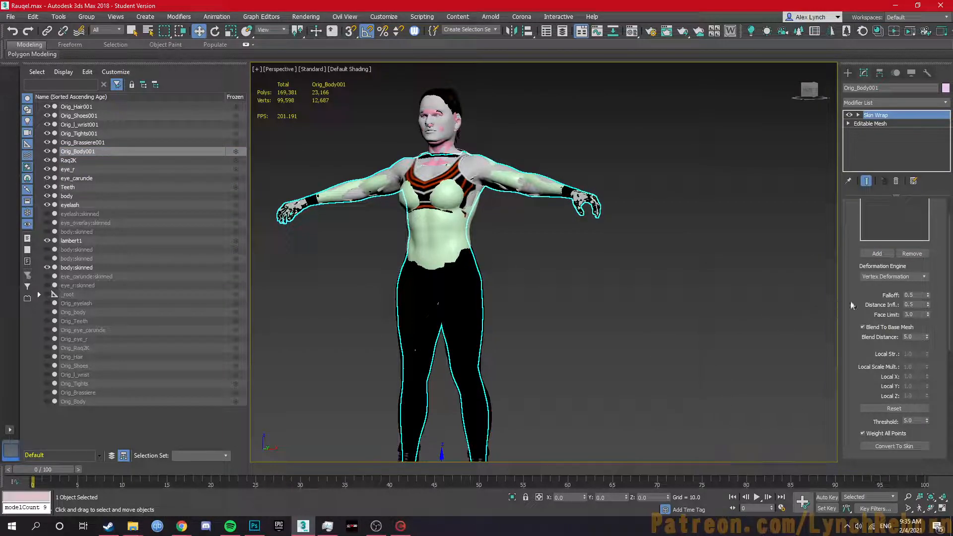
# Convert the body's Skin Wrap to a Skin modifier and rename Orig_Body001 as body:skinned
pyautogui.scroll(3, 834, 307)
pyautogui.scroll(-1, 901, 387)
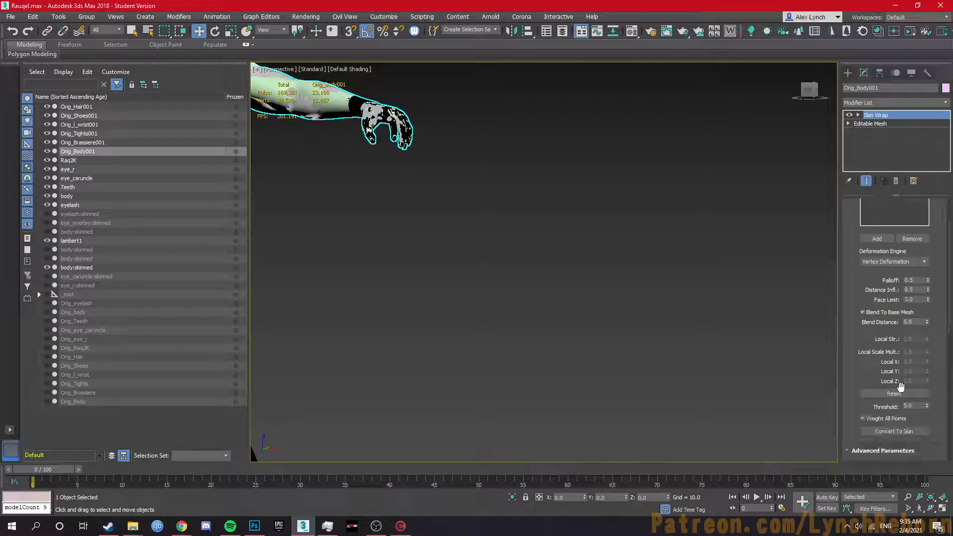
pyautogui.click(893, 431)
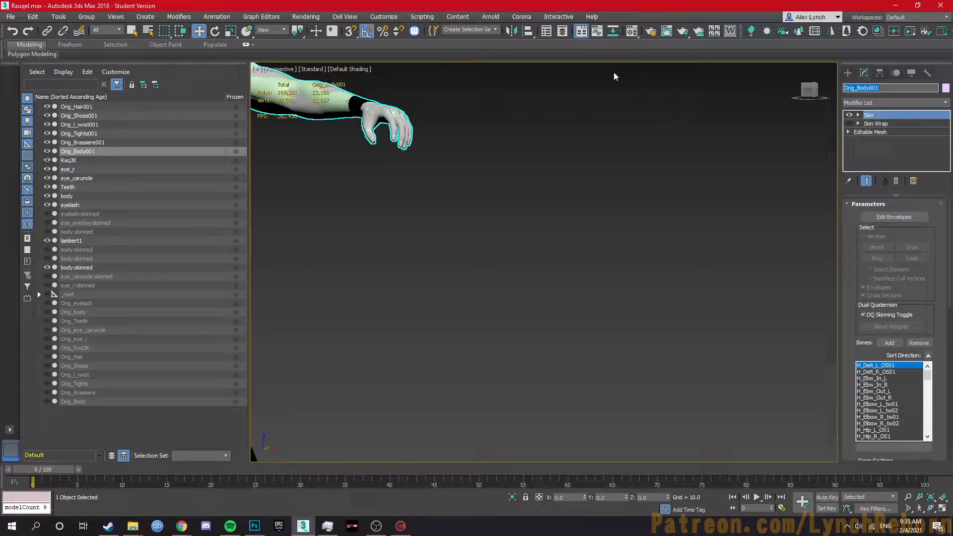
pyautogui.write('body:skinned')
# Add a Skin Wrap modifier to the Raq2K head and assign the original lambert1 head as its wrap source
pyautogui.click(82, 242)
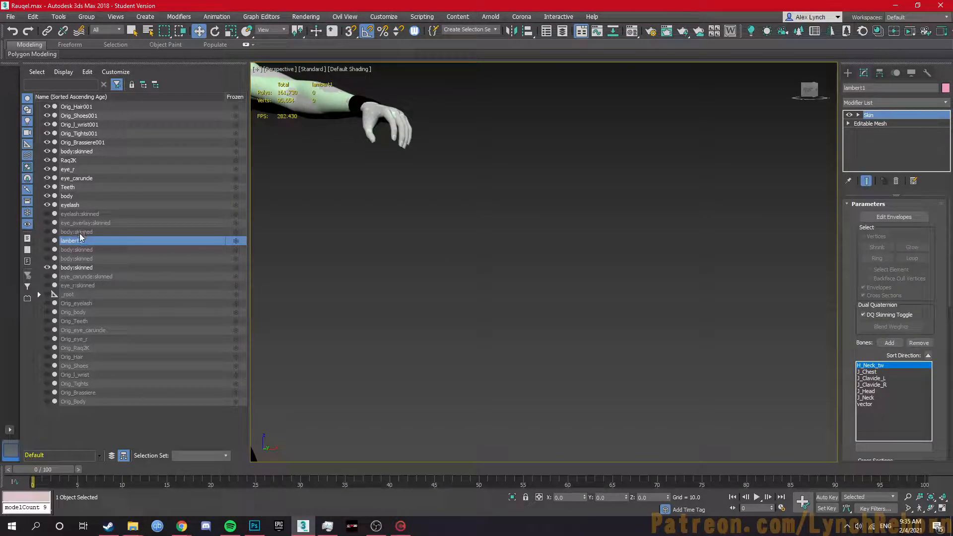
pyautogui.click(49, 241)
pyautogui.press('z')
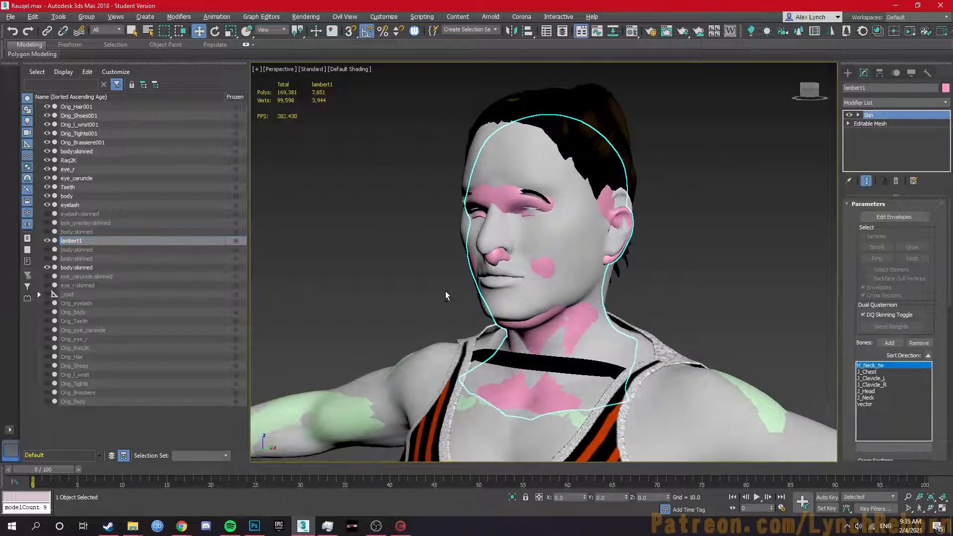
pyautogui.keyDown('alt'); pyautogui.moveTo(446, 286); pyautogui.dragTo(483, 288, button='middle'); pyautogui.keyUp('alt')
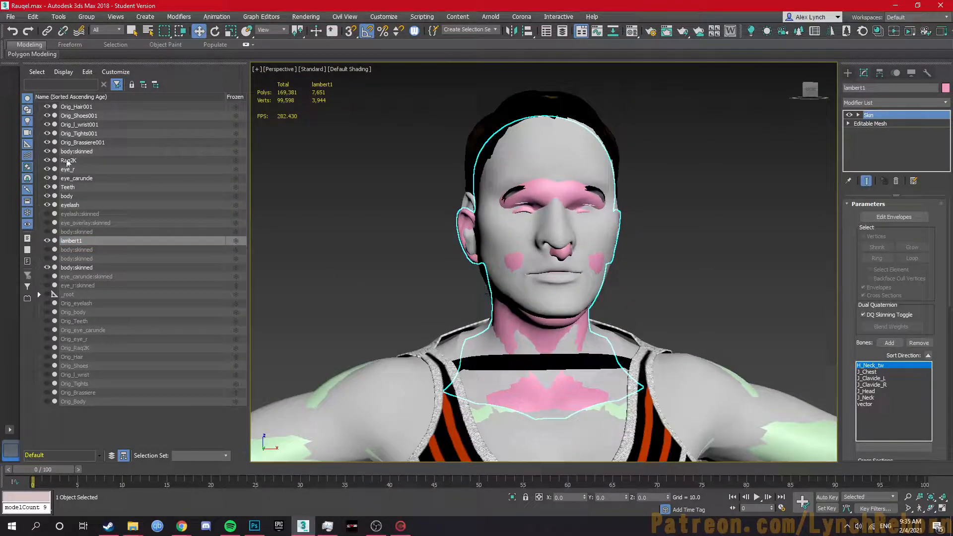
pyautogui.click(99, 143)
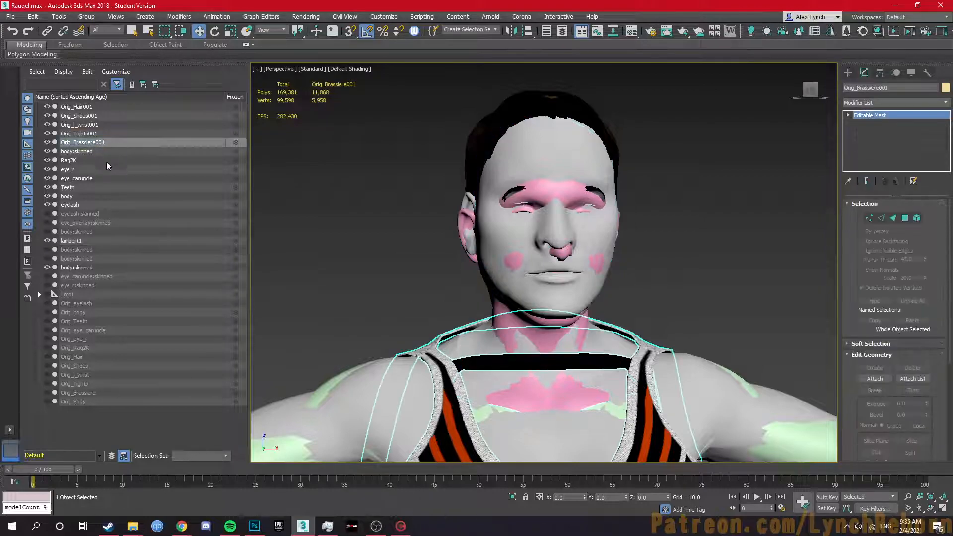
pyautogui.click(69, 160)
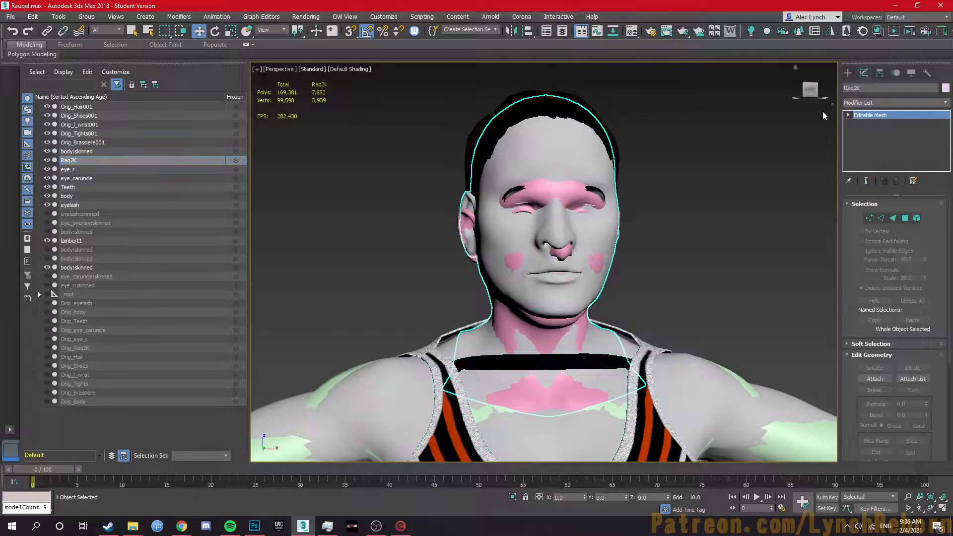
pyautogui.click(855, 103)
pyautogui.write('skin w')
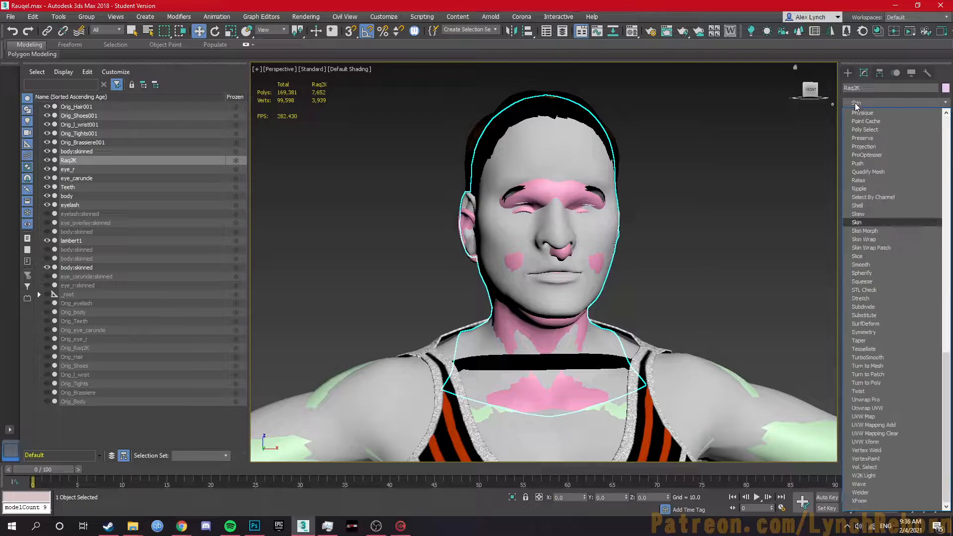
pyautogui.press('Return')
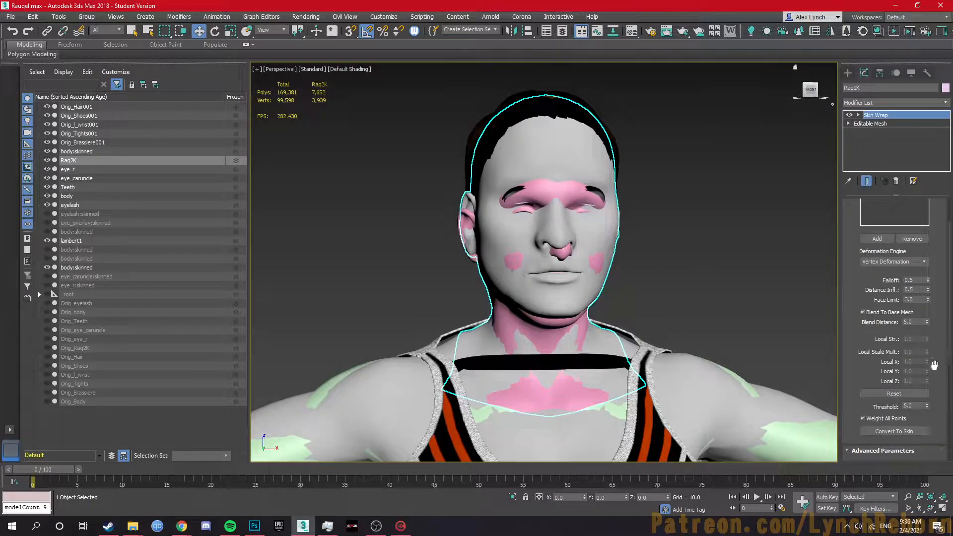
pyautogui.click(878, 238)
pyautogui.click(87, 241)
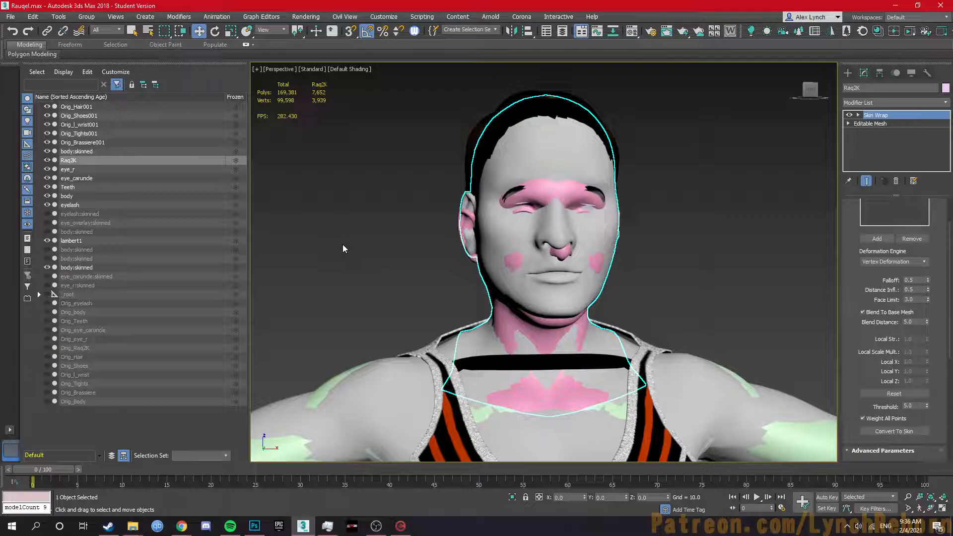
# Convert the head's Skin Wrap to a Skin modifier and rename Raq2K as head:skinned
pyautogui.click(890, 431)
pyautogui.moveTo(913, 88); pyautogui.dragTo(588, 80)
pyautogui.write('head:skin')
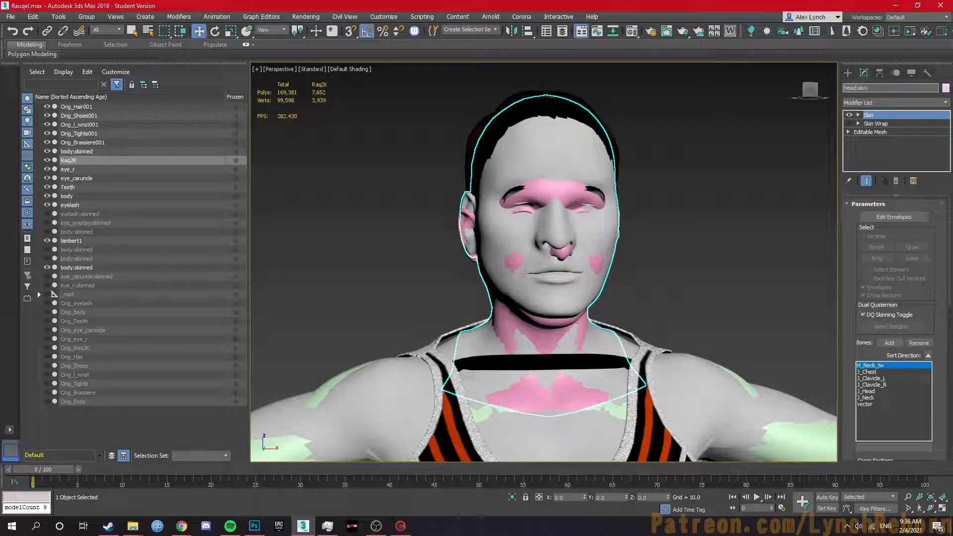
pyautogui.write('ned')
pyautogui.press('Return')
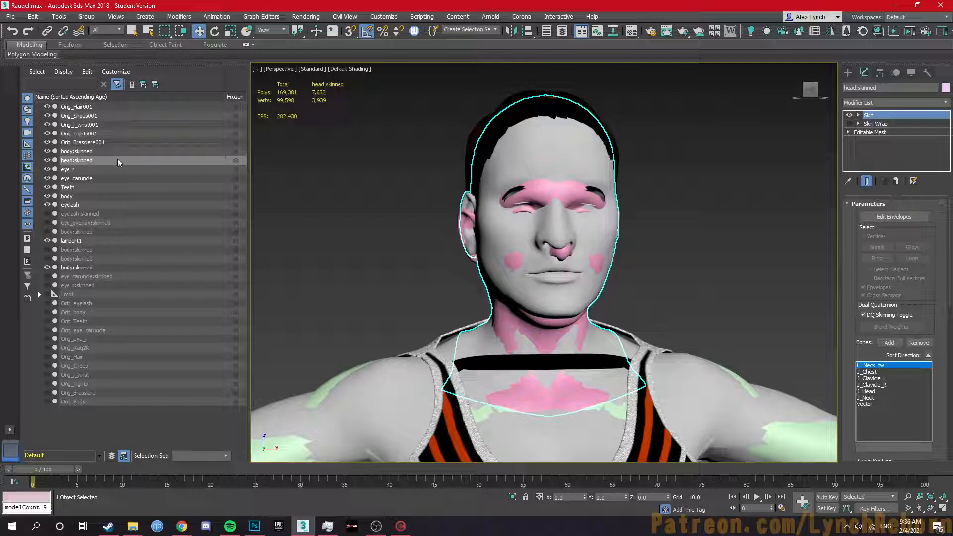
# Select the imported objects from eye_r through eyelash and hide everything else
pyautogui.click(103, 169)
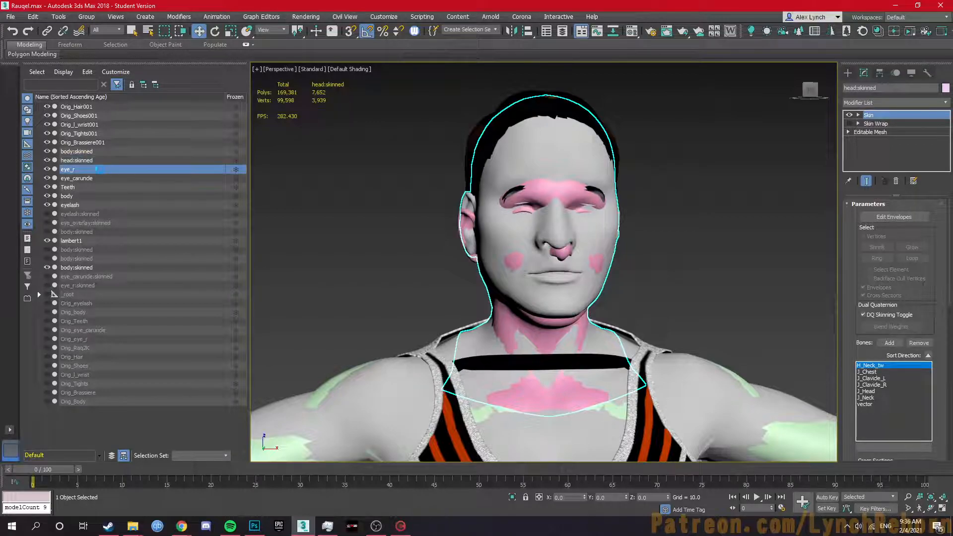
pyautogui.keyDown('shift'); pyautogui.click(97, 204); pyautogui.keyUp('shift')
pyautogui.rightClick(406, 151)
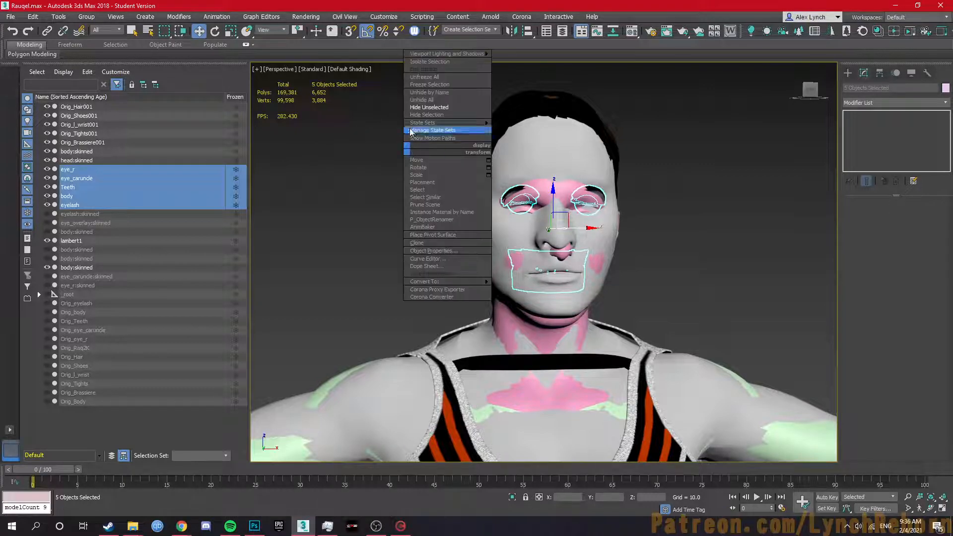
pyautogui.click(420, 109)
pyautogui.click(403, 207)
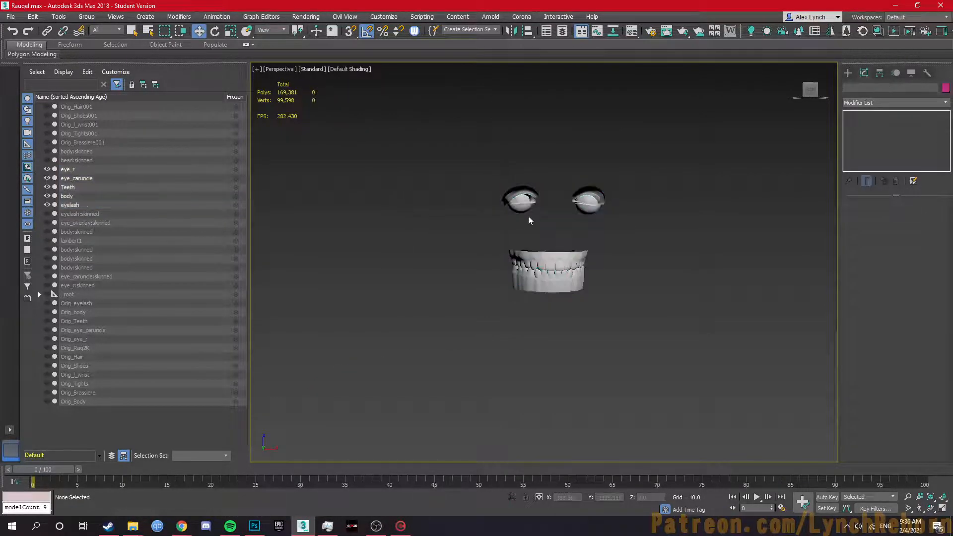
# Add a Skin Wrap modifier to eye_r and assign the original eye_r:skinned eyeballs as its wrap source
pyautogui.click(524, 213)
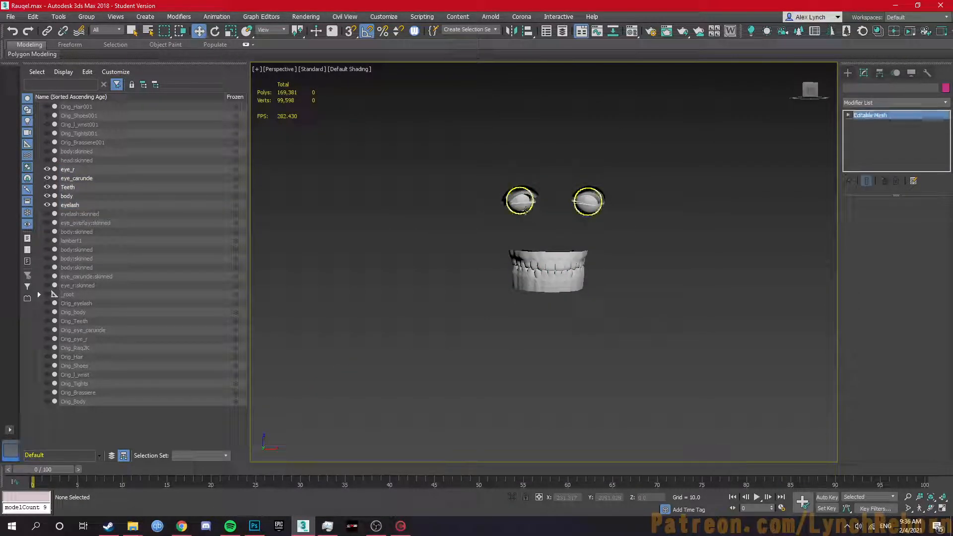
pyautogui.click(861, 103)
pyautogui.write('skin w')
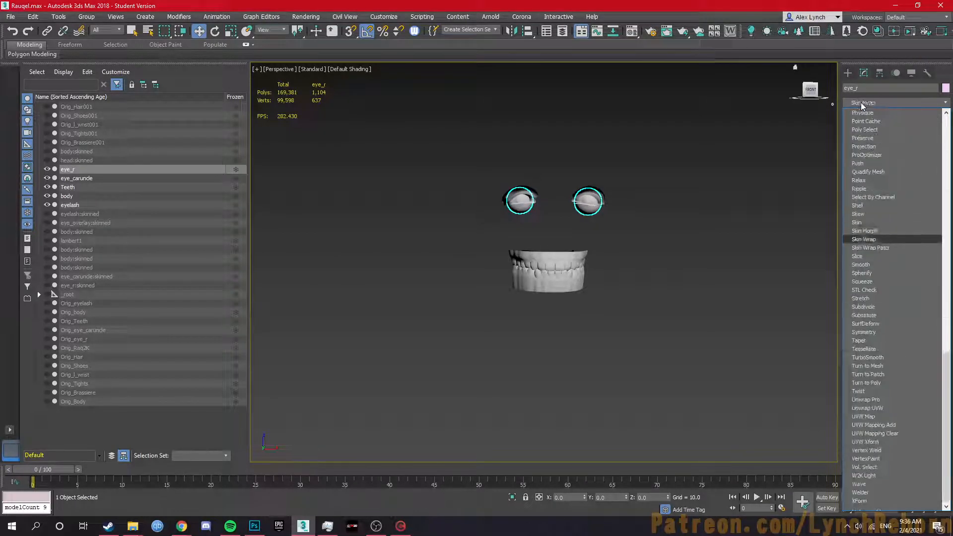
pyautogui.press('Return')
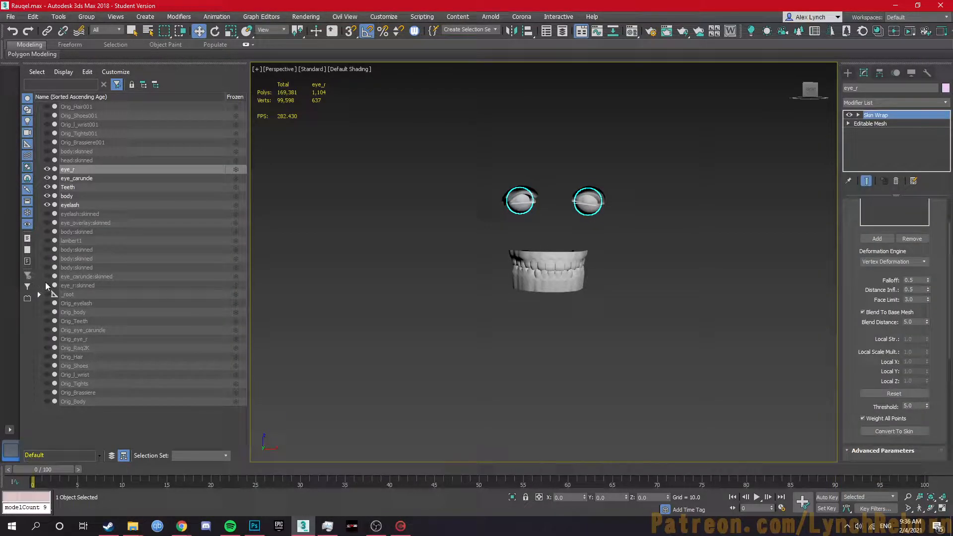
pyautogui.click(127, 286)
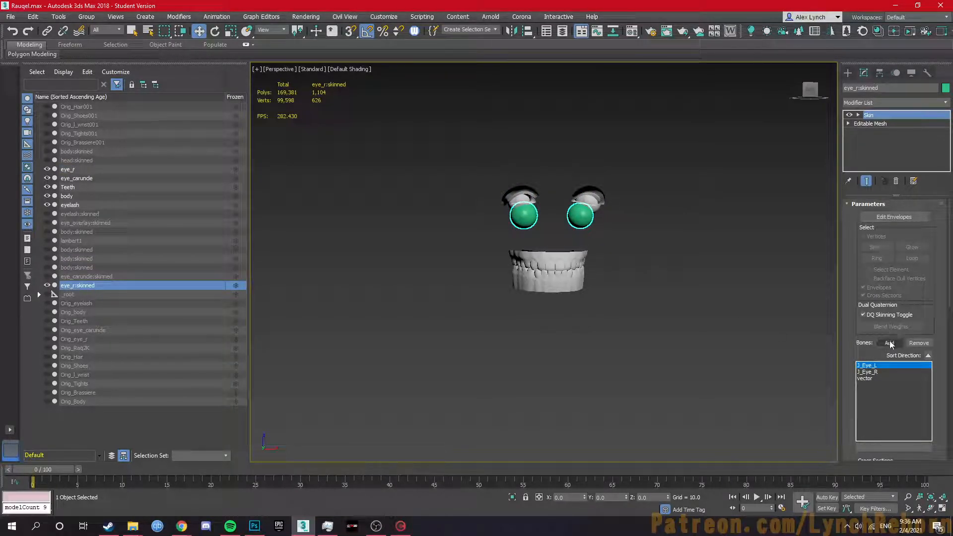
pyautogui.click(565, 222)
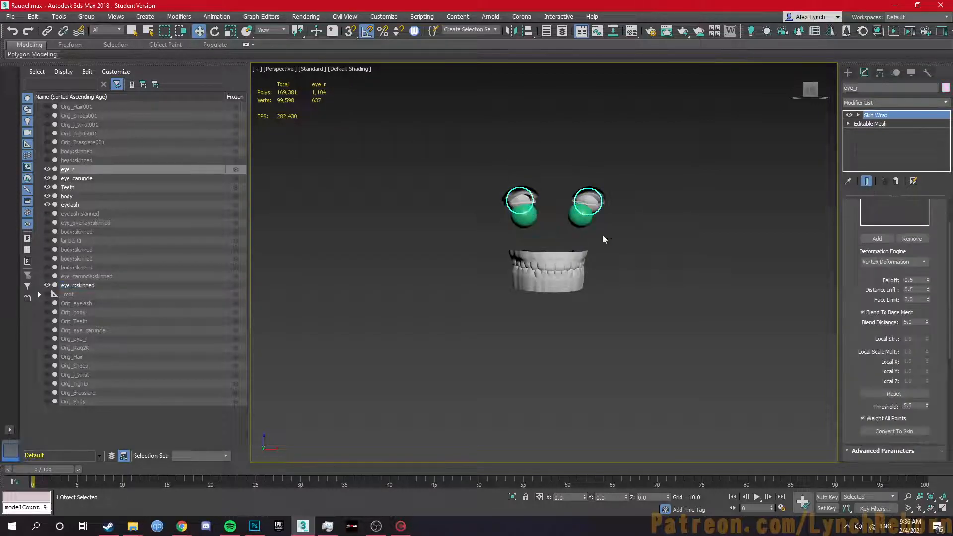
pyautogui.click(877, 239)
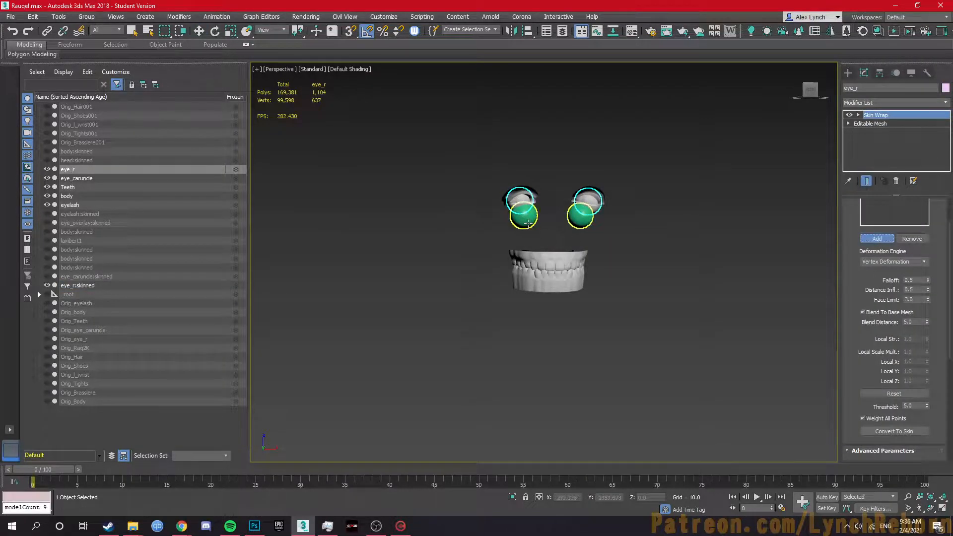
pyautogui.rightClick(745, 290)
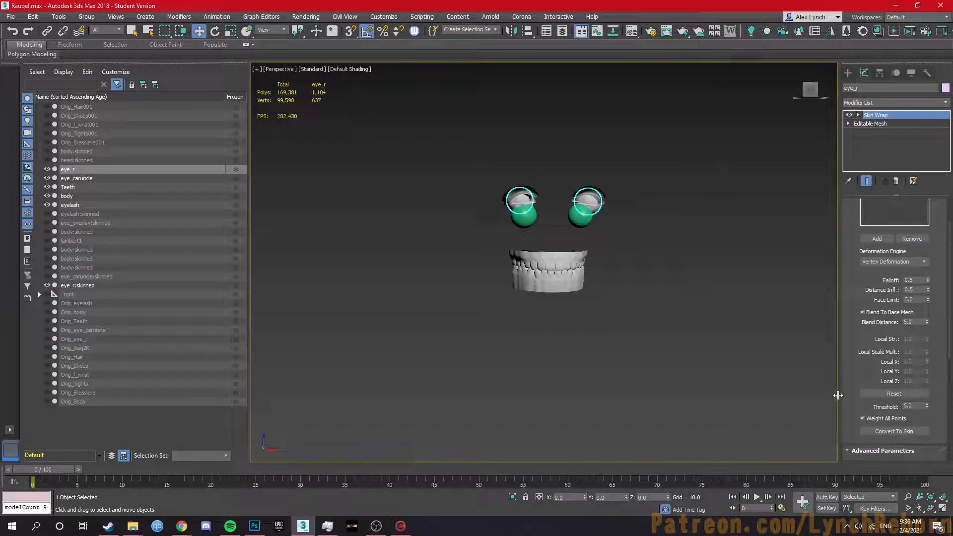
# Convert the eyes' Skin Wrap to a Skin modifier and rename eye_r as eye_r:skinned
pyautogui.click(886, 432)
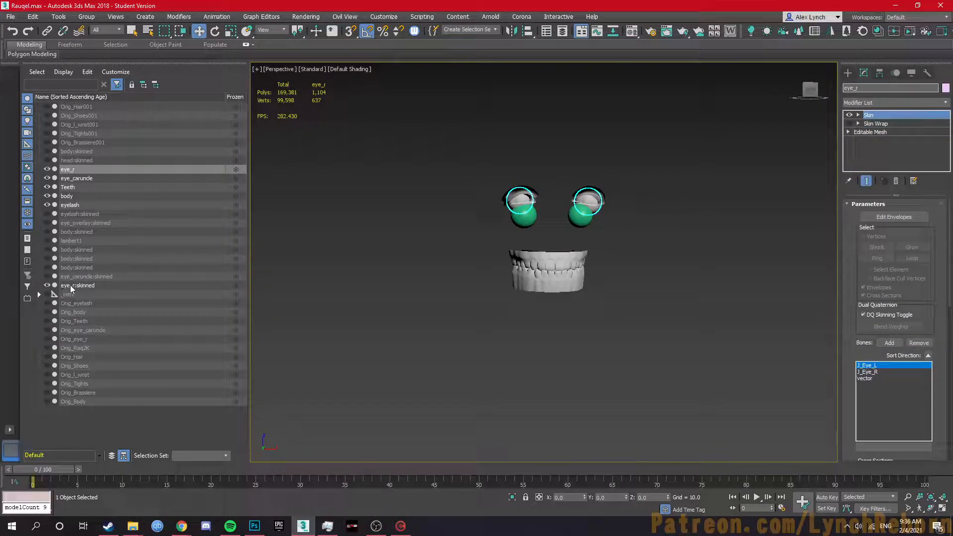
pyautogui.click(914, 89)
pyautogui.press('BackSpace')
pyautogui.press('BackSpace')
pyautogui.press('BackSpace')
pyautogui.press('BackSpace')
pyautogui.press('BackSpace')
pyautogui.write('eye_r:skinned')
pyautogui.press('Return')
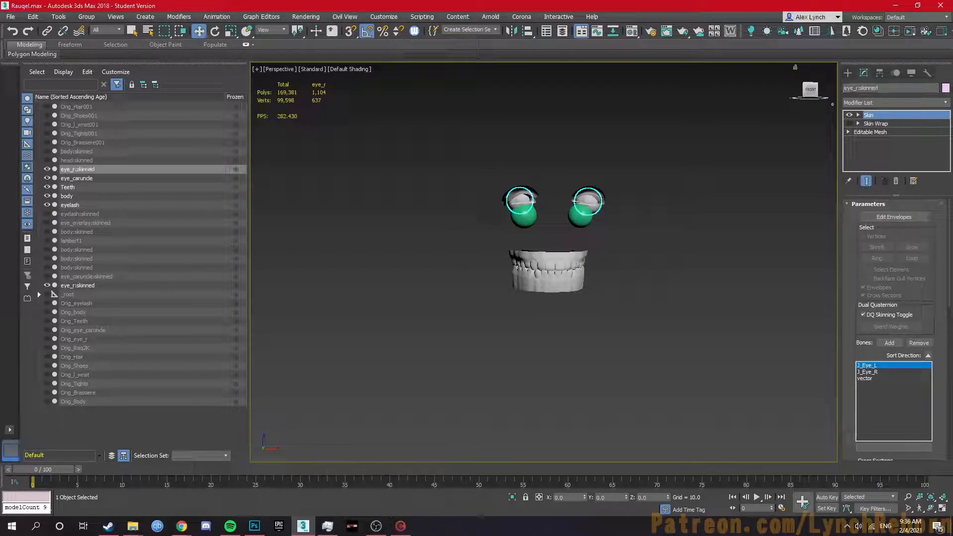
# Hide the newly skinned eyes and unhide head:skinned
pyautogui.click(49, 169)
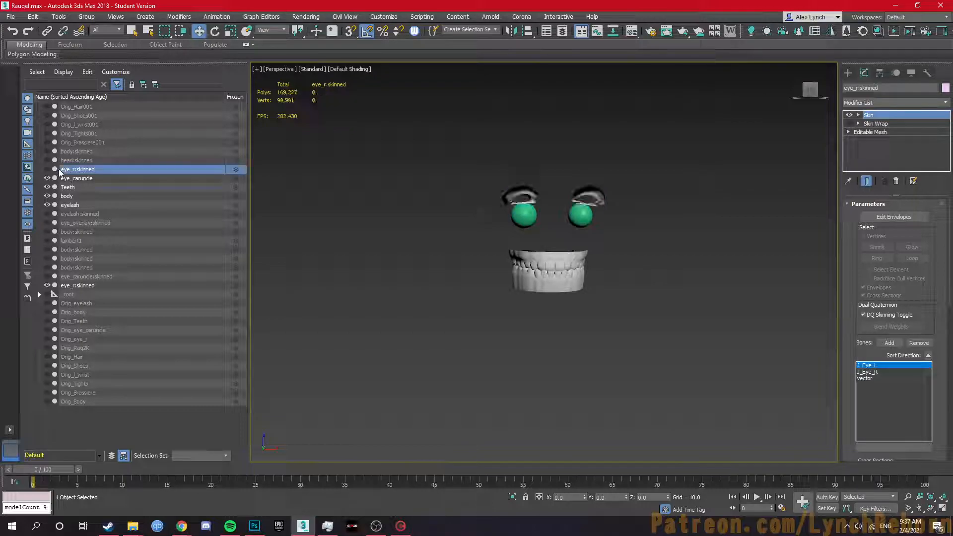
pyautogui.click(80, 179)
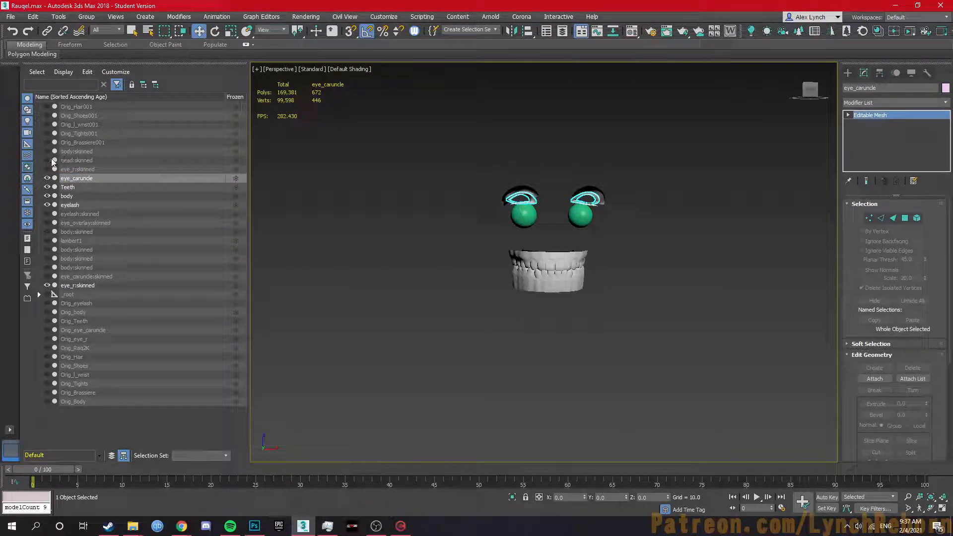
pyautogui.click(47, 160)
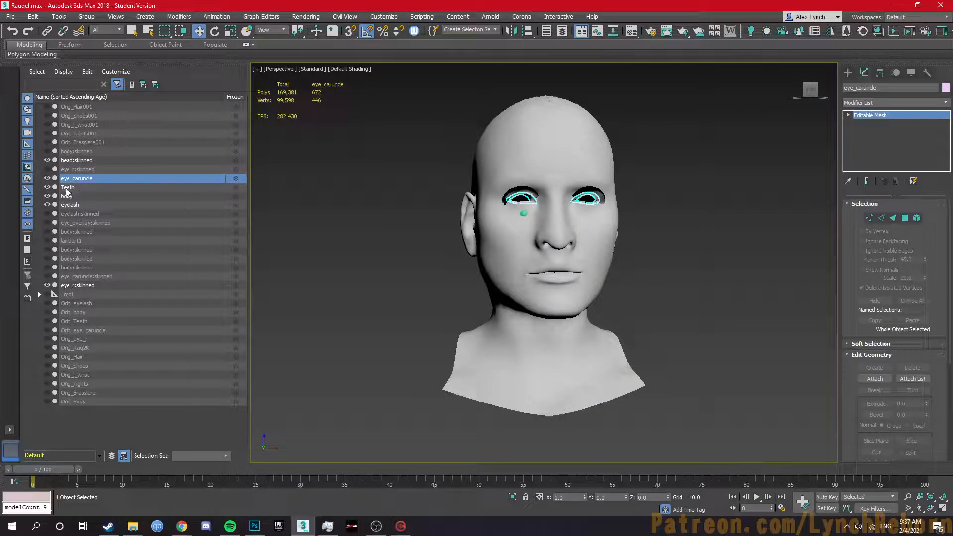
# Add a Skin Wrap modifier to the eyelash mesh with head:skinned as its wrap source
pyautogui.click(70, 205)
pyautogui.click(881, 102)
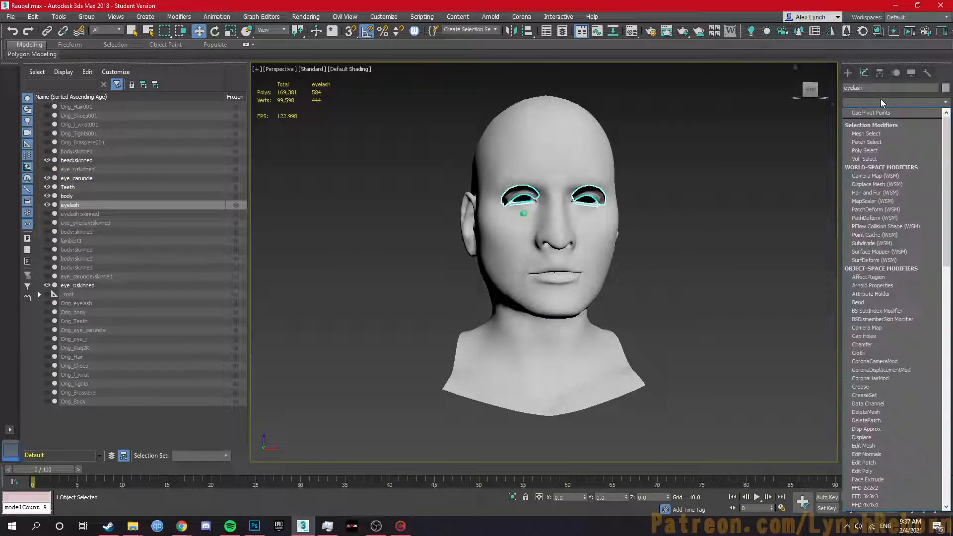
pyautogui.write('skin w')
pyautogui.press('Return')
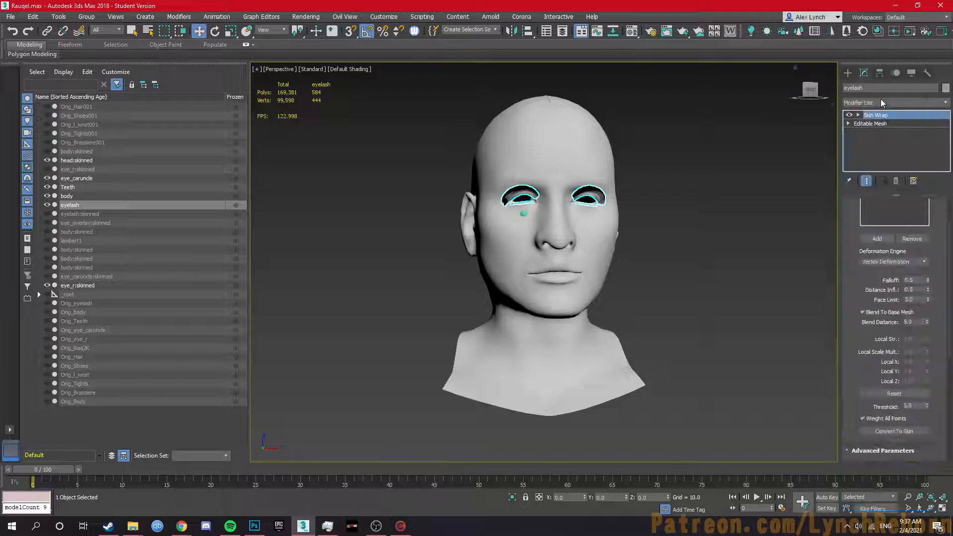
pyautogui.click(877, 238)
pyautogui.click(567, 240)
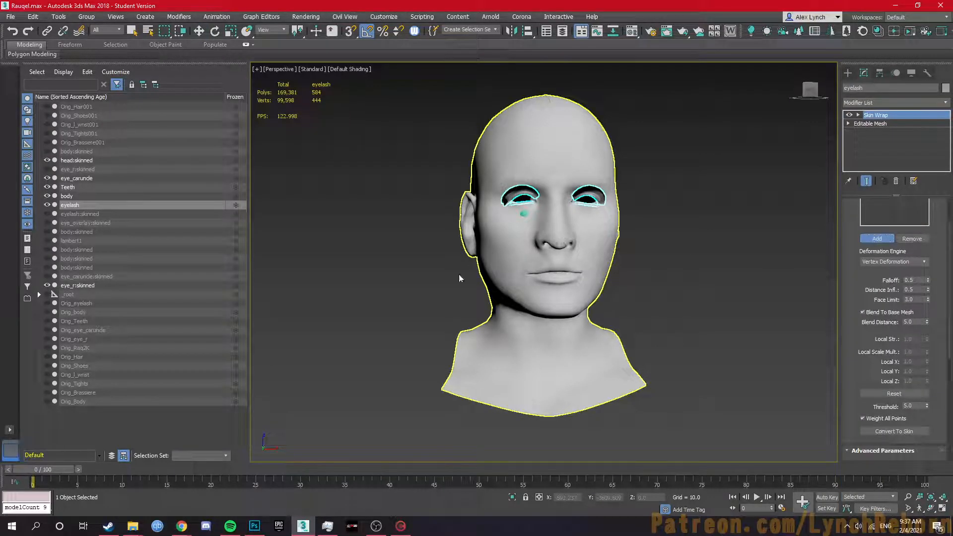
# Convert the eyelash's Skin Wrap to a Skin modifier and rename the mesh as eyelash:skinned
pyautogui.click(901, 432)
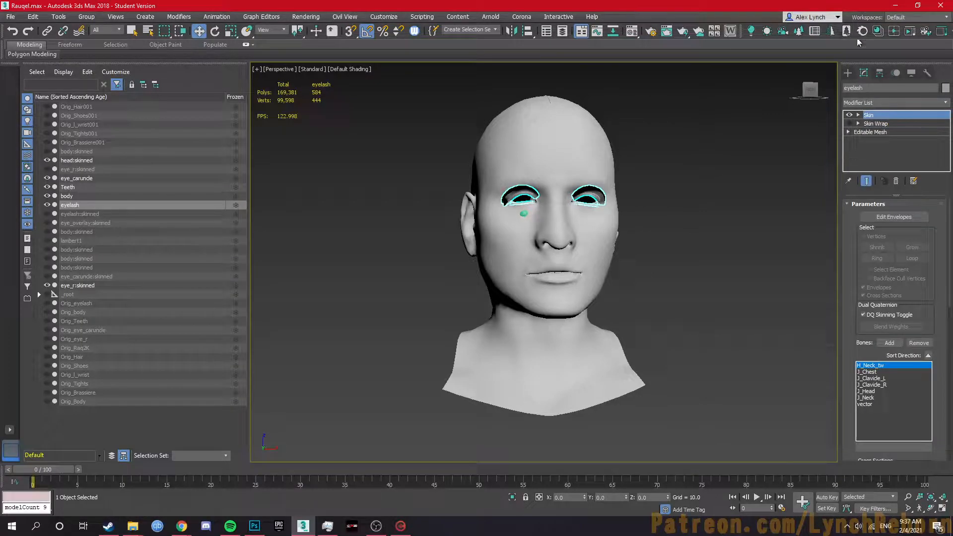
pyautogui.click(888, 88)
pyautogui.write(':skinned')
pyautogui.press('Return')
# Add a Skin Wrap modifier to the small body mesh inside the mouth, using head:skinned as its wrap source
pyautogui.click(80, 188)
pyautogui.click(69, 196)
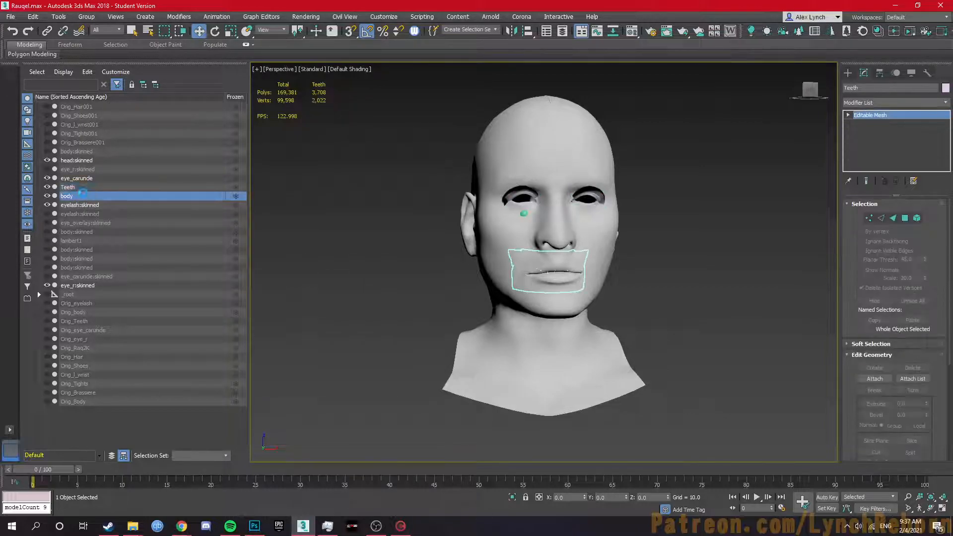
pyautogui.click(883, 103)
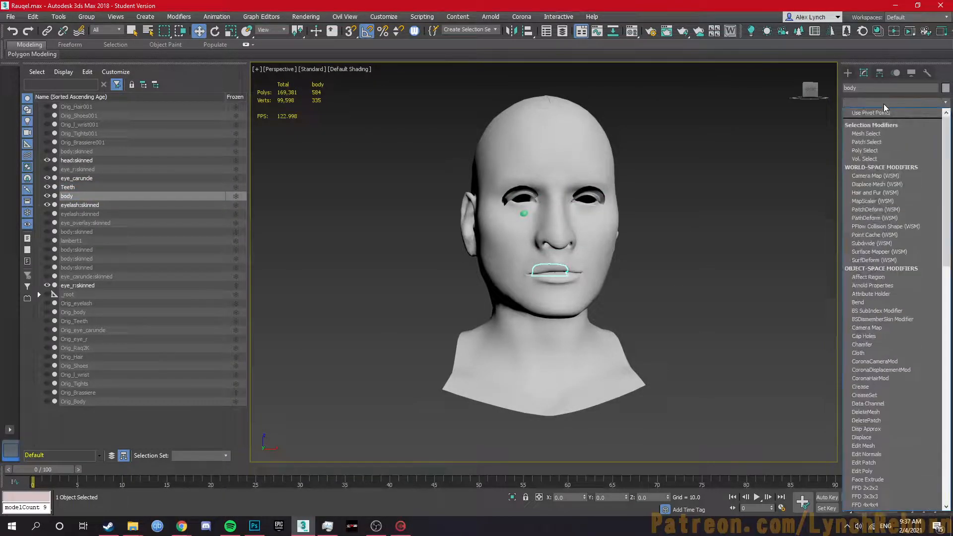
pyautogui.write('skin wrap')
pyautogui.press('Return')
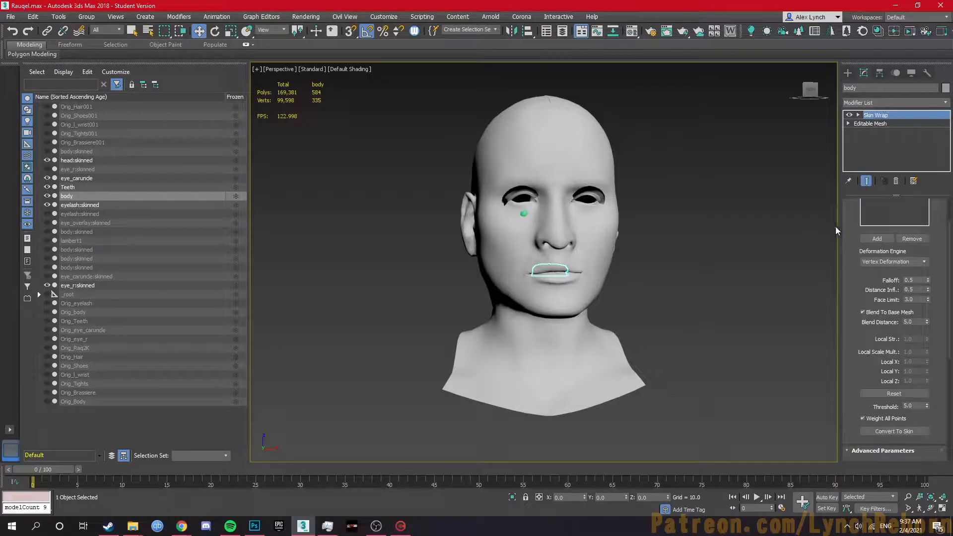
pyautogui.click(877, 238)
pyautogui.click(594, 240)
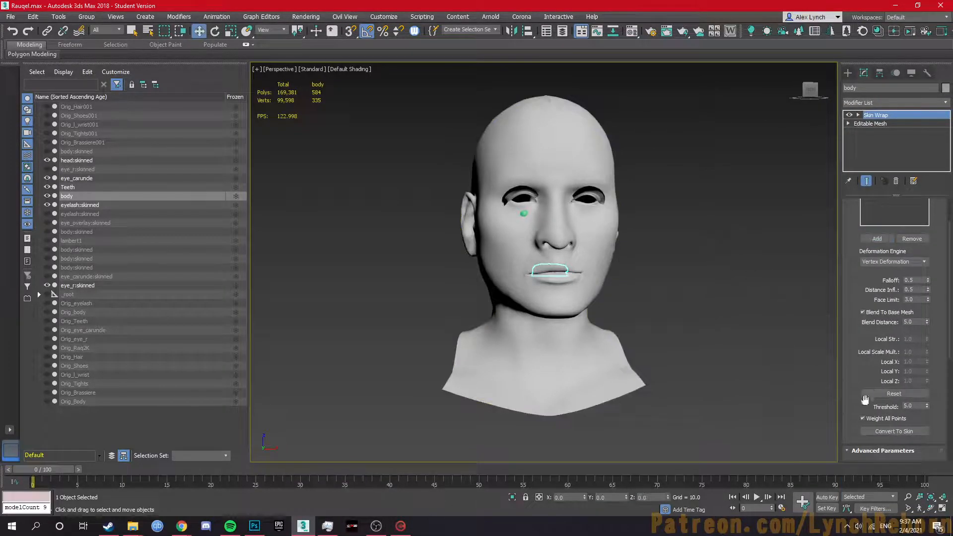
# Convert the inner-mouth mesh's Skin Wrap to a Skin modifier and rename it as body:skinned
pyautogui.click(894, 431)
pyautogui.click(881, 89)
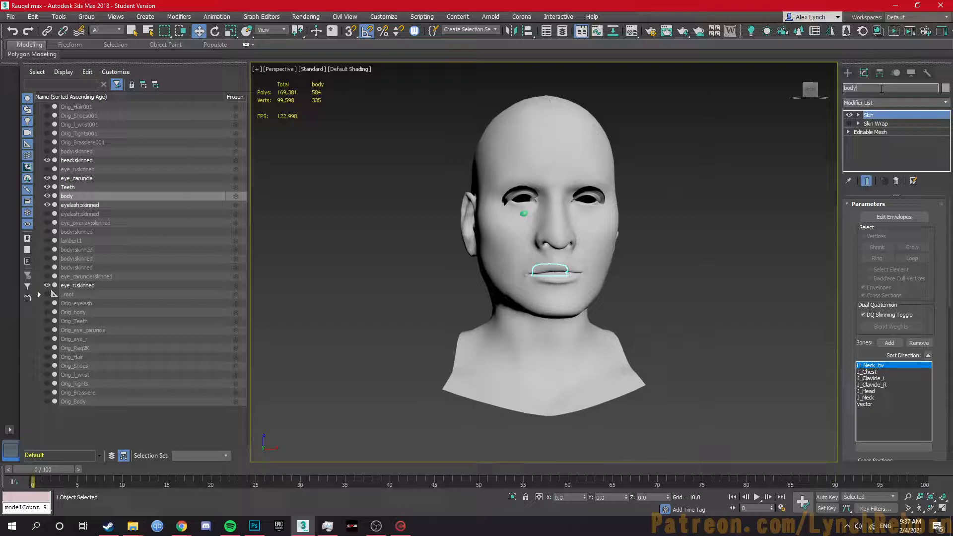
pyautogui.write(':skinned')
pyautogui.press('Return')
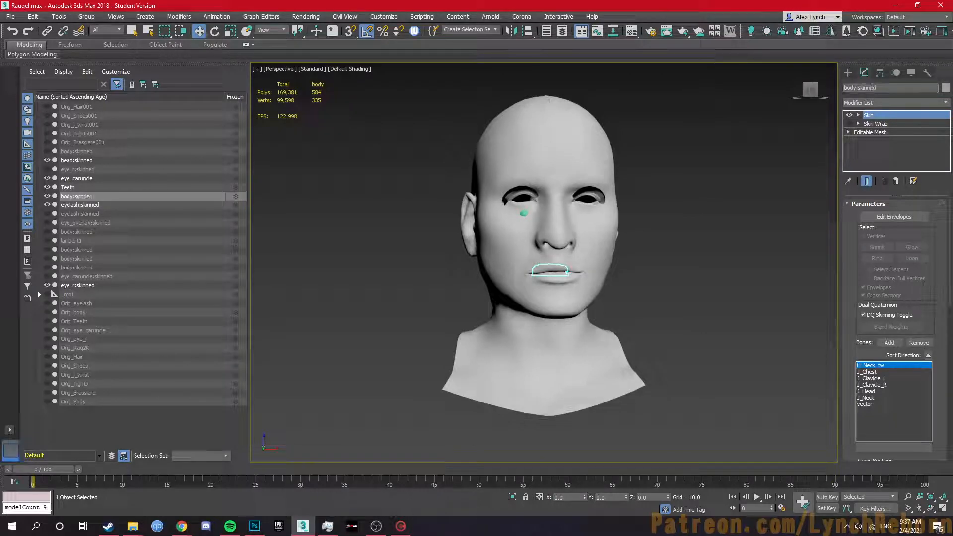
# Add a Skin Wrap modifier to Teeth and assign head:skinned as its wrap source
pyautogui.click(83, 187)
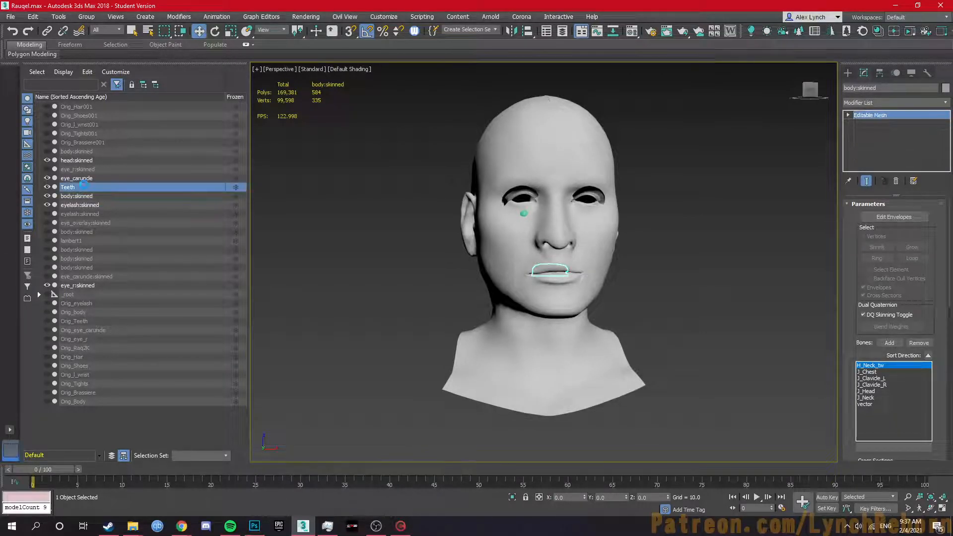
pyautogui.click(908, 102)
pyautogui.write('kin w')
pyautogui.press('Return')
pyautogui.click(870, 239)
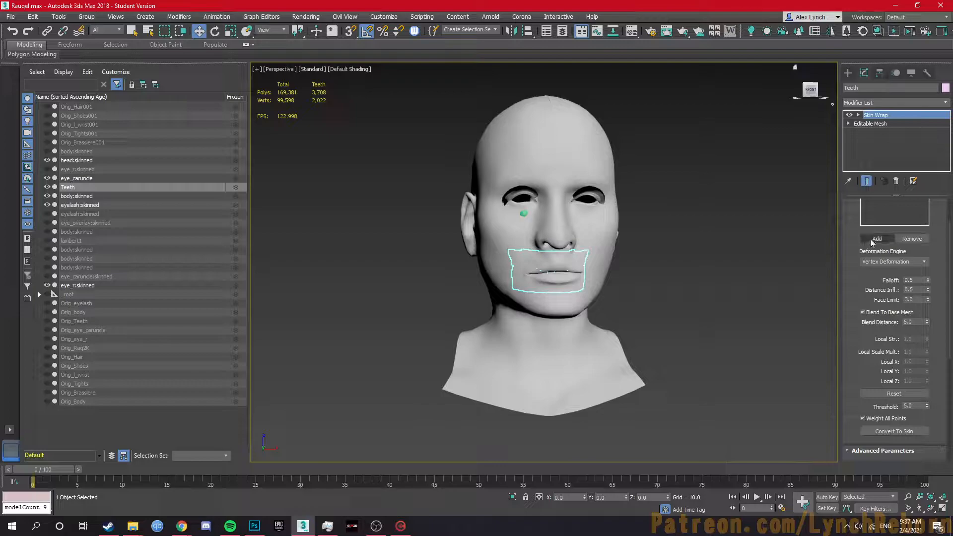
pyautogui.click(596, 280)
pyautogui.rightClick(750, 300)
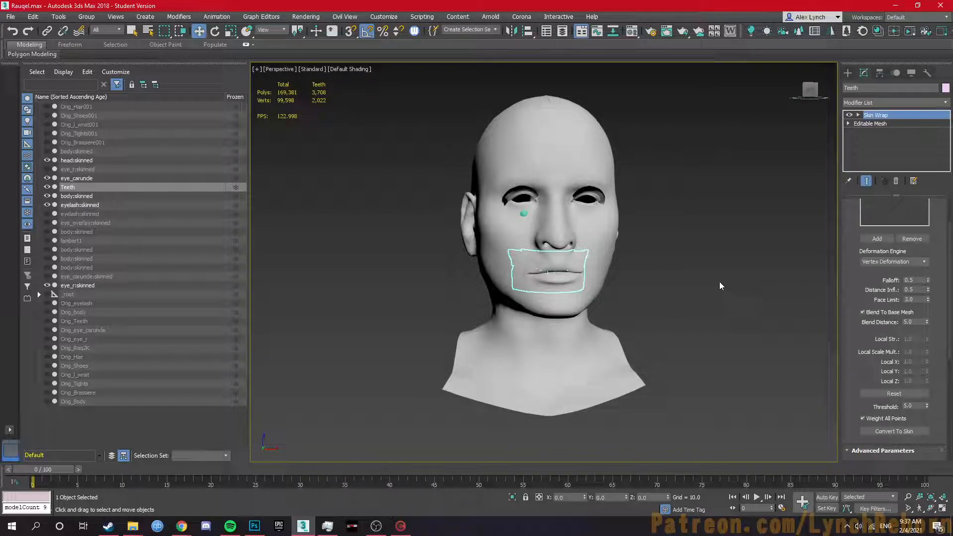
# Rename Teeth as body:skinned and convert its Skin Wrap to a Skin modifier
pyautogui.doubleClick(856, 88)
pyautogui.write('body:skinned')
pyautogui.press('Return')
pyautogui.click(901, 431)
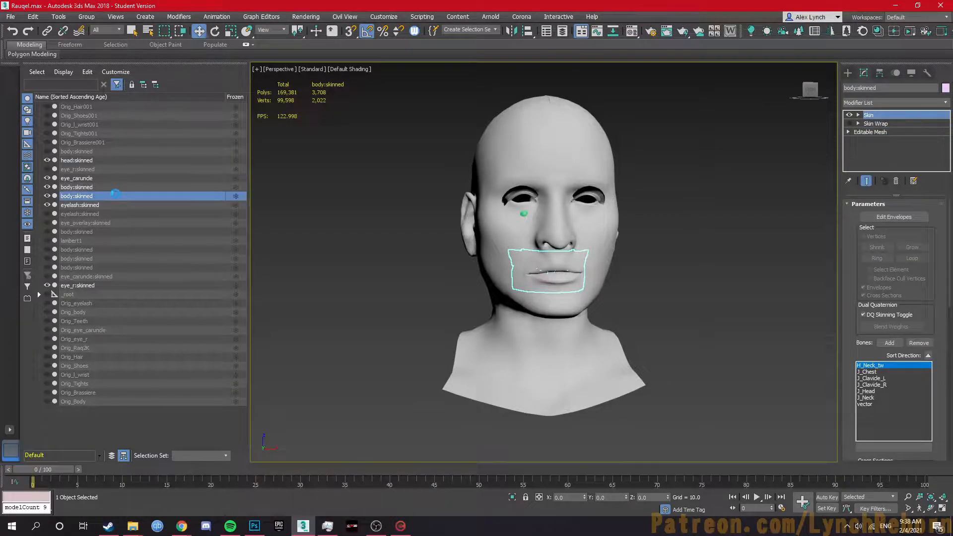
# Add a Skin Wrap modifier to eye_caruncle and assign head:skinned as its wrap source
pyautogui.click(105, 180)
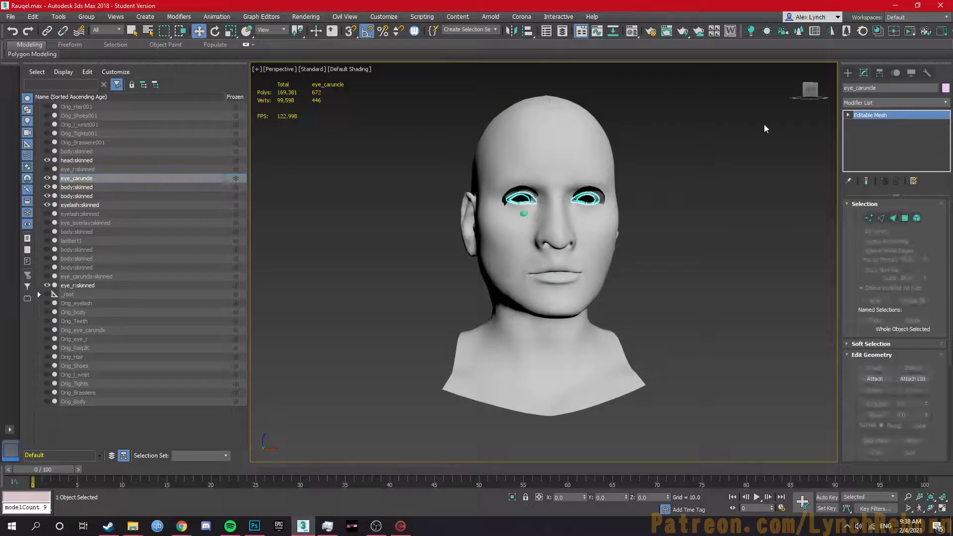
pyautogui.click(887, 100)
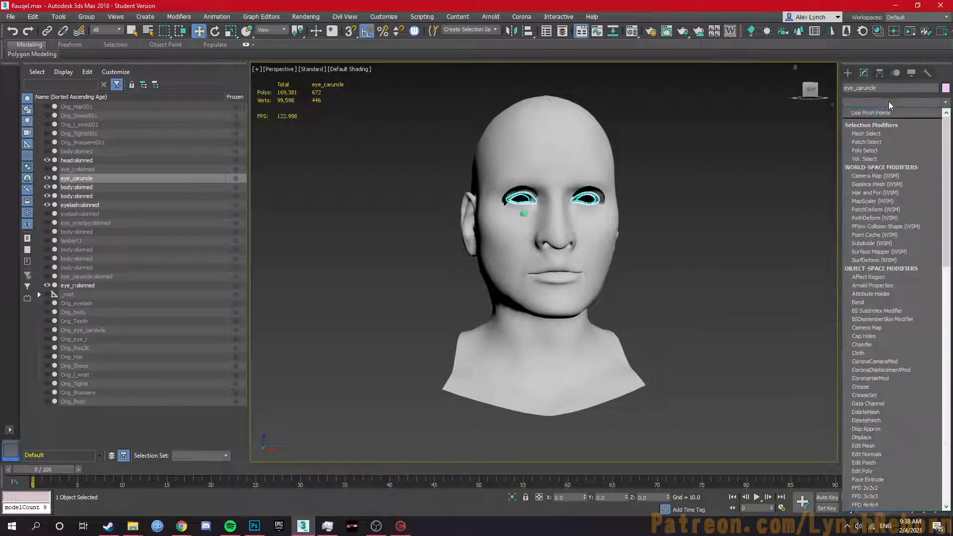
pyautogui.write('skin w')
pyautogui.press('Return')
pyautogui.click(877, 239)
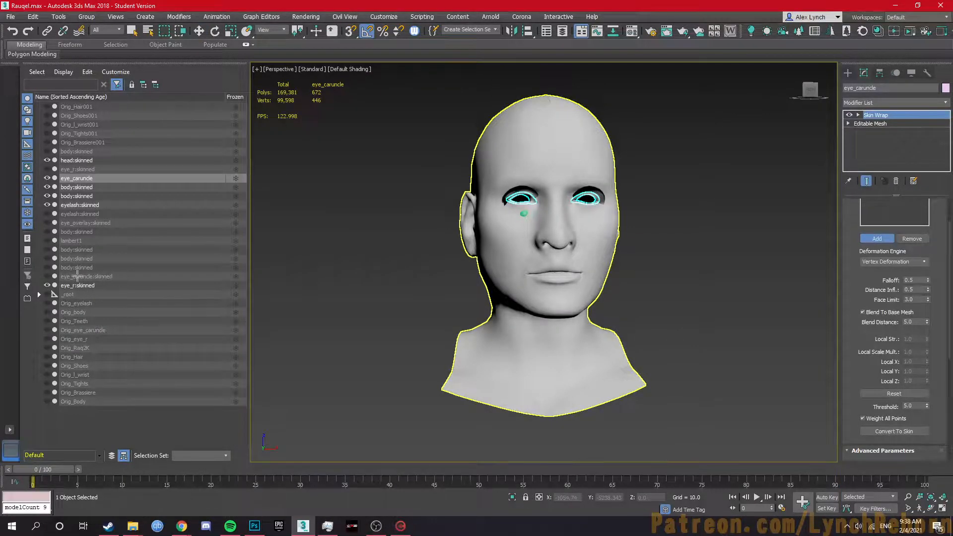
pyautogui.click(45, 285)
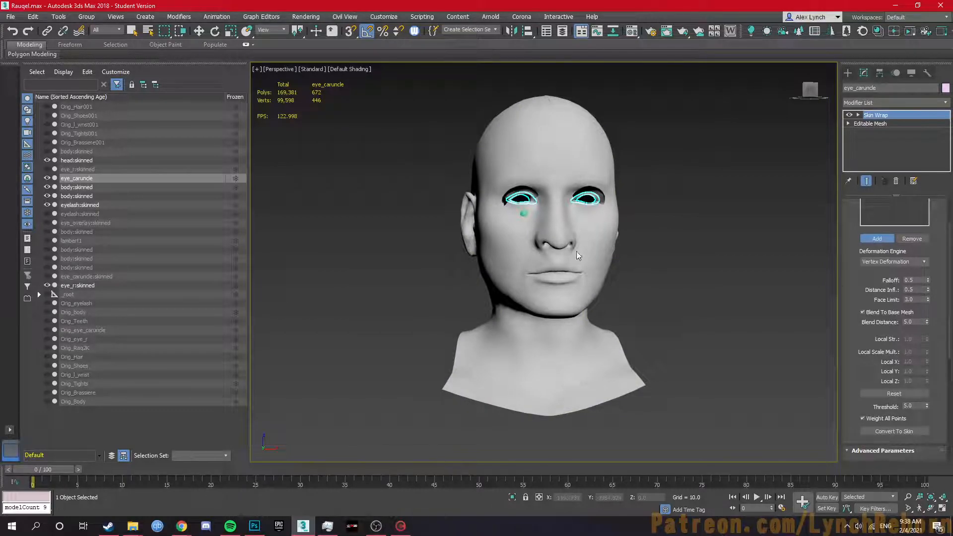
# Convert the caruncle's Skin Wrap to a Skin modifier and rename the mesh as eye_caruncle:skinned
pyautogui.click(889, 430)
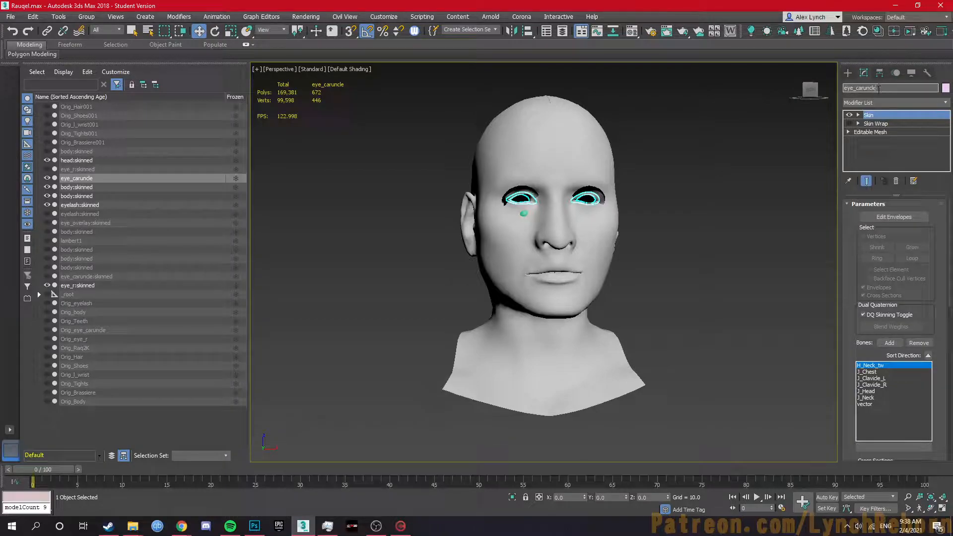
pyautogui.write('d')
pyautogui.press('Return')
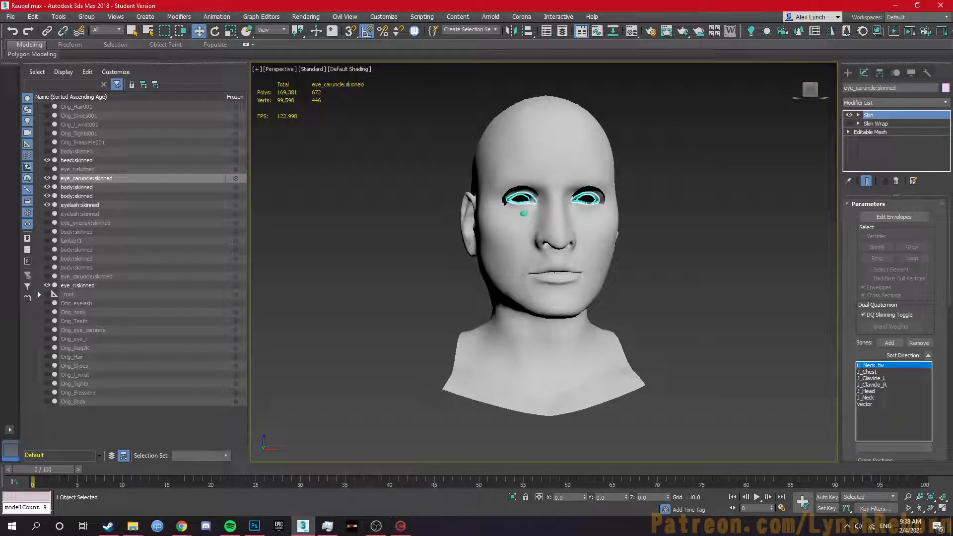
# Unhide the new eye_r:skinned and body:skinned meshes along with the original eyelash:skinned
pyautogui.click(66, 170)
pyautogui.click(47, 169)
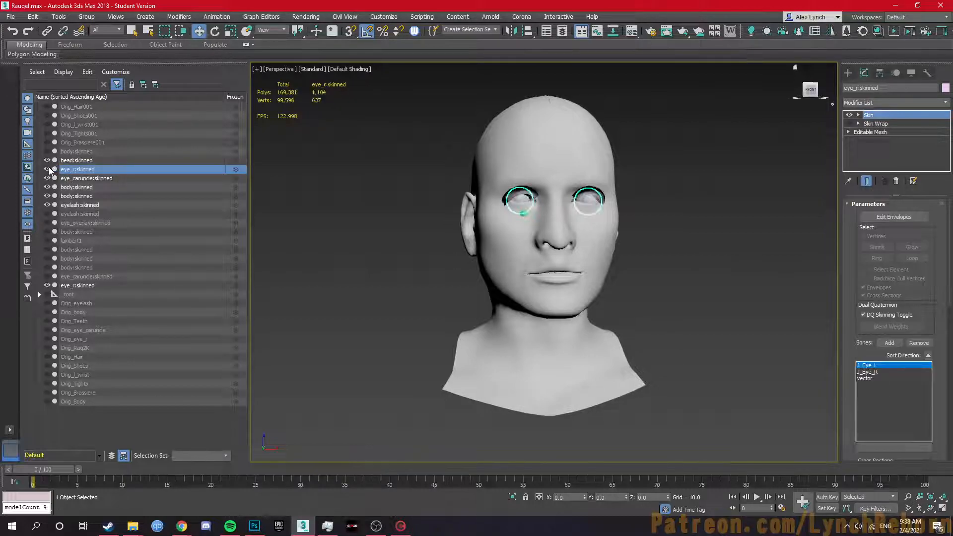
pyautogui.click(91, 161)
pyautogui.click(75, 152)
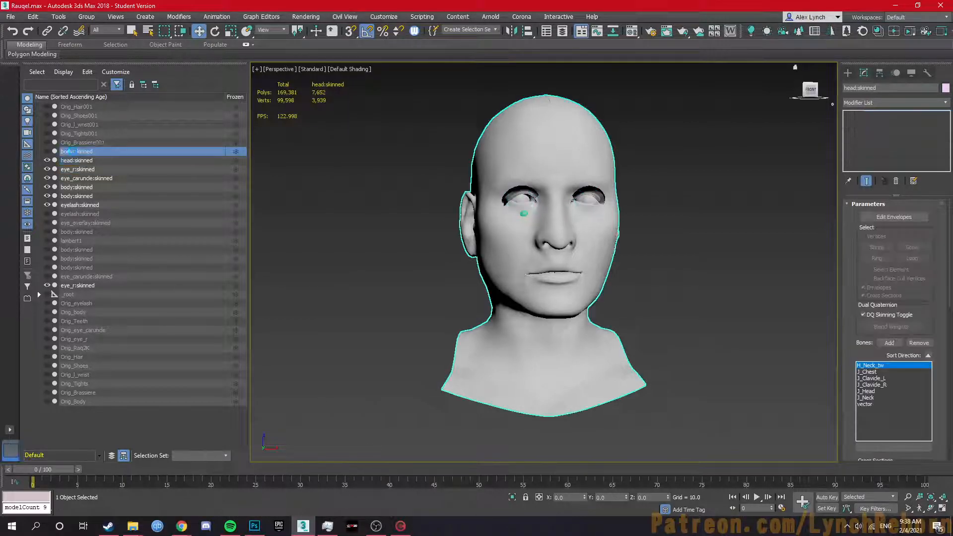
pyautogui.click(47, 152)
pyautogui.click(48, 214)
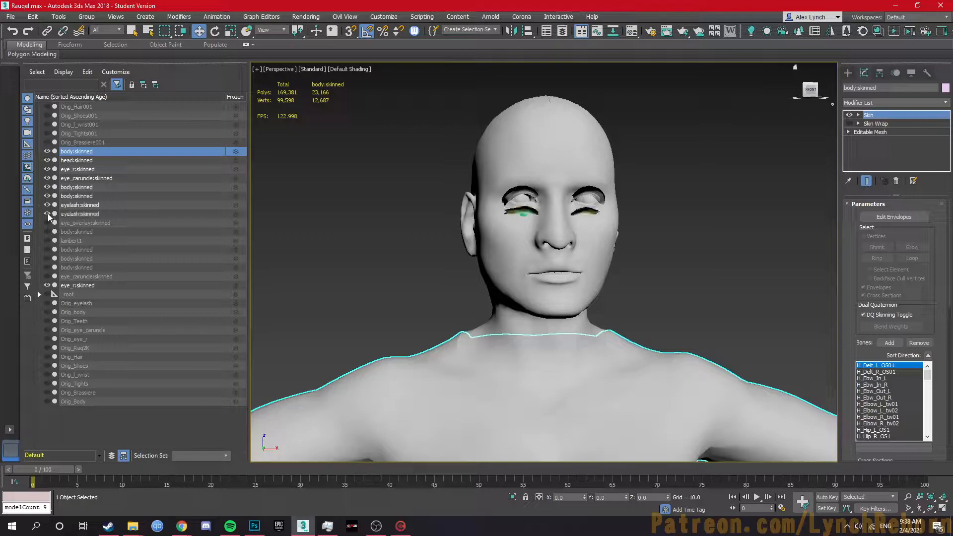
# Hide the original eyelash:skinned mesh and check the seven new skinned meshes as one selection
pyautogui.click(48, 213)
pyautogui.click(98, 205)
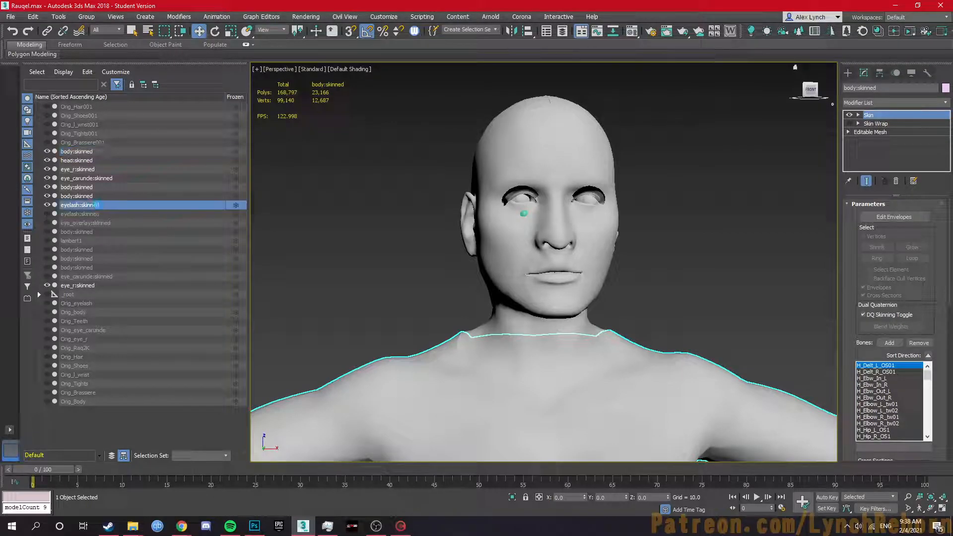
pyautogui.keyDown('shift'); pyautogui.click(101, 155); pyautogui.keyUp('shift')
pyautogui.keyDown('alt'); pyautogui.moveTo(443, 317); pyautogui.dragTo(395, 314, button='middle'); pyautogui.keyUp('alt')
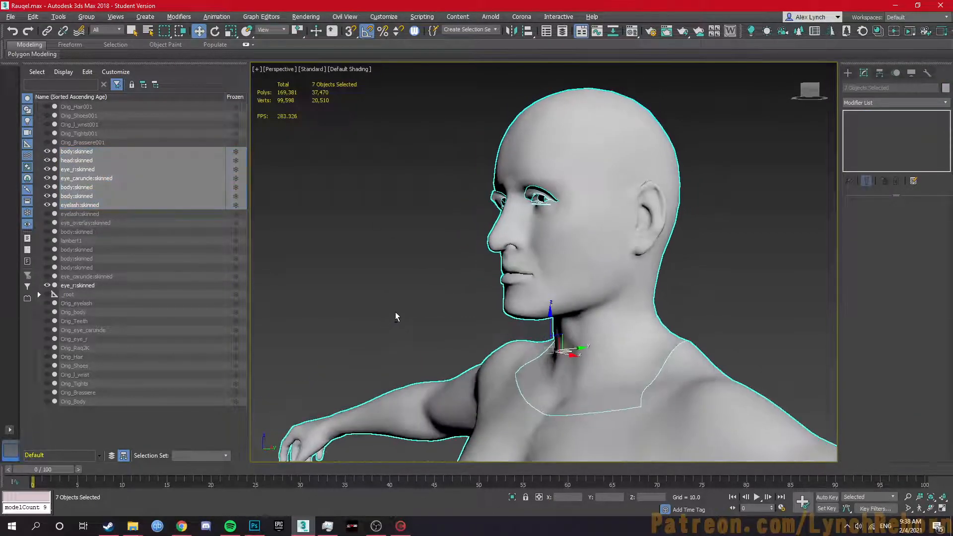
pyautogui.click(395, 317)
# Check the new skinned meshes one by one, from eyelash:skinned through the teeth, eyes and head to body:skinned
pyautogui.click(130, 204)
pyautogui.click(130, 196)
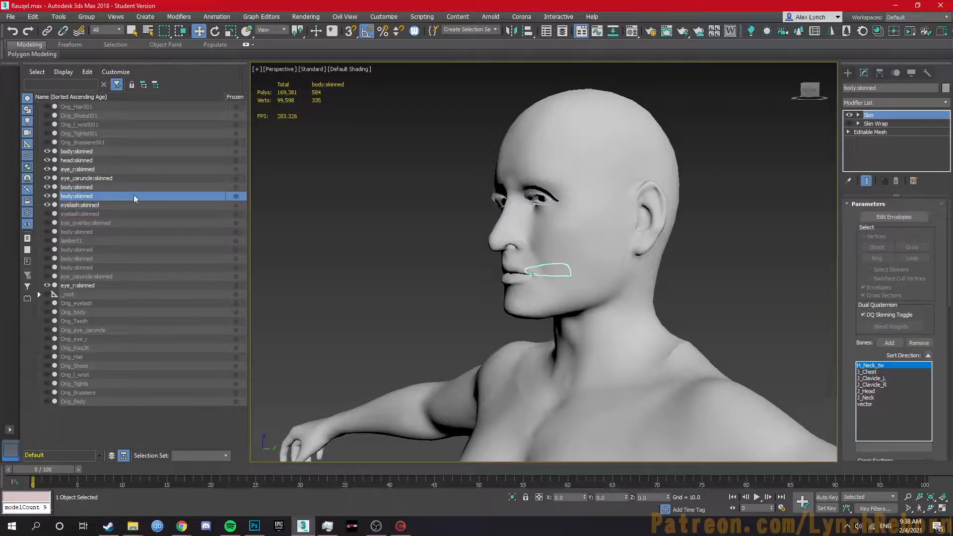
pyautogui.click(126, 187)
pyautogui.click(130, 178)
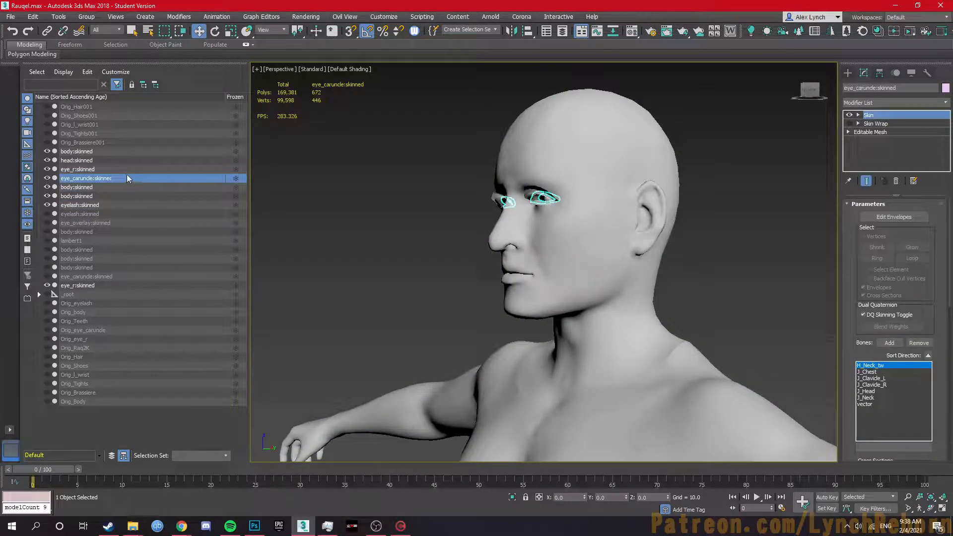
pyautogui.click(123, 169)
pyautogui.click(119, 160)
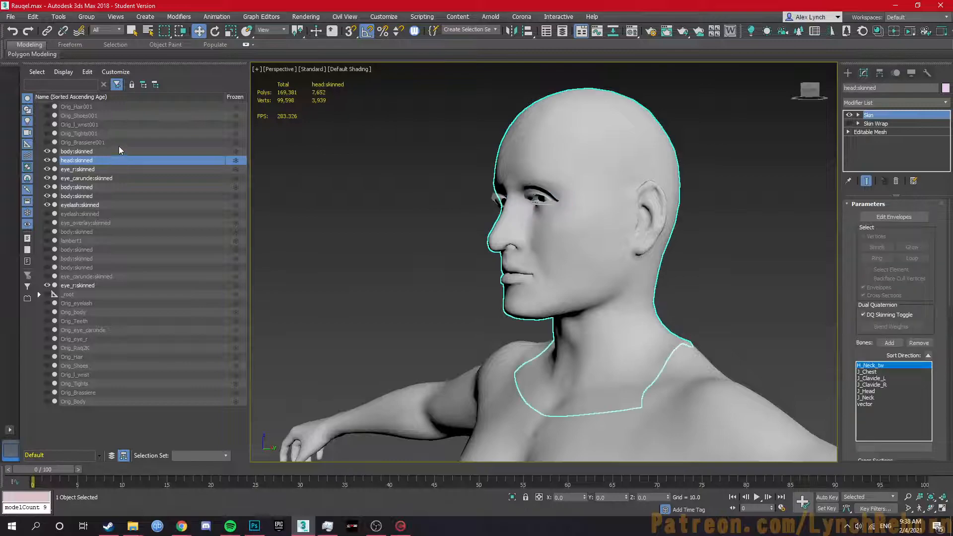
pyautogui.click(117, 151)
pyautogui.keyDown('alt'); pyautogui.moveTo(441, 281); pyautogui.dragTo(501, 281, button='middle'); pyautogui.keyUp('alt')
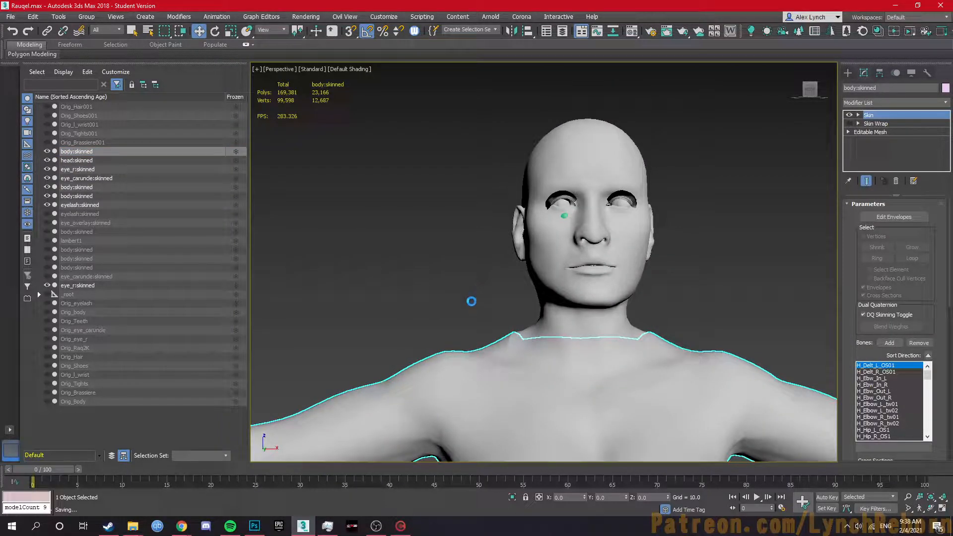
# Unhide the Orig_Hair001, Orig_Shoes001, Orig_l_wrist001, Orig_Tights001 and Orig_Brassiere001 gear meshes together
pyautogui.scroll(-6, 484, 314)
pyautogui.moveTo(485, 320); pyautogui.dragTo(424, 149, button='middle')
pyautogui.scroll(4, 437, 149)
pyautogui.click(82, 142)
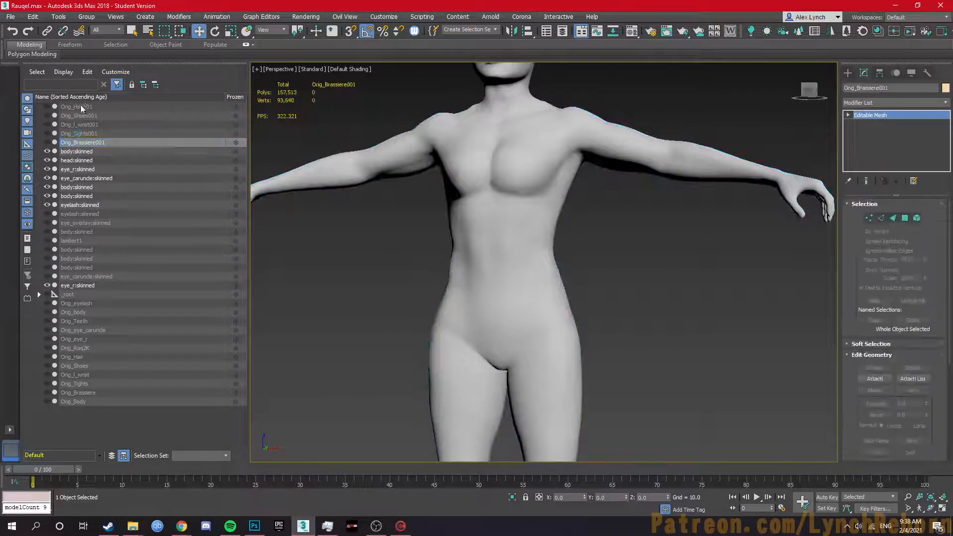
pyautogui.keyDown('shift'); pyautogui.click(81, 108); pyautogui.keyUp('shift')
pyautogui.click(47, 133)
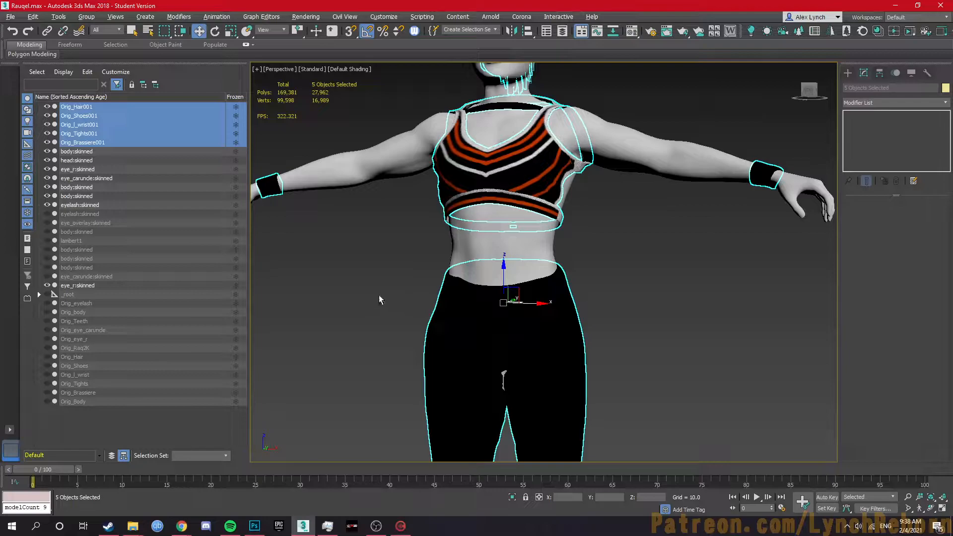
pyautogui.keyDown('alt'); pyautogui.moveTo(380, 300); pyautogui.dragTo(401, 297, button='middle'); pyautogui.keyUp('alt')
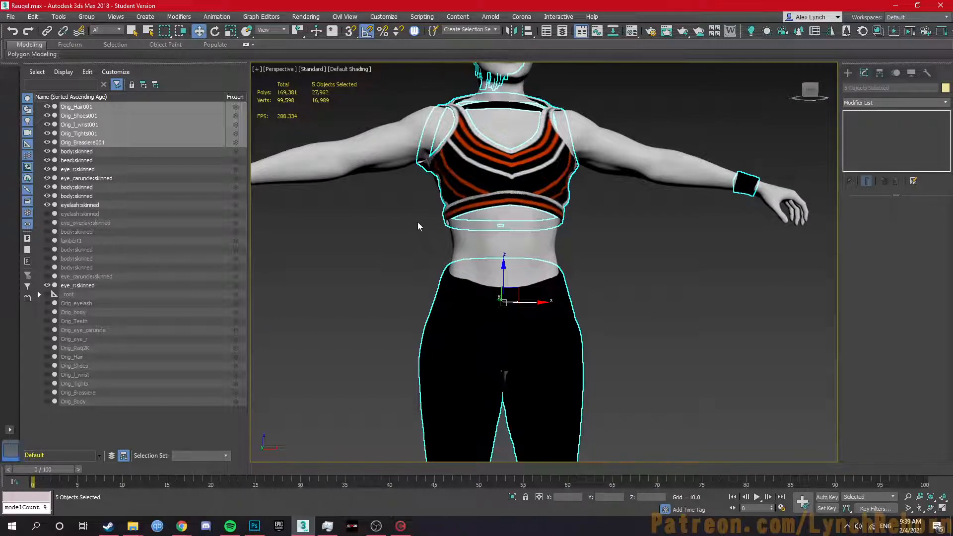
pyautogui.scroll(-5, 617, 280)
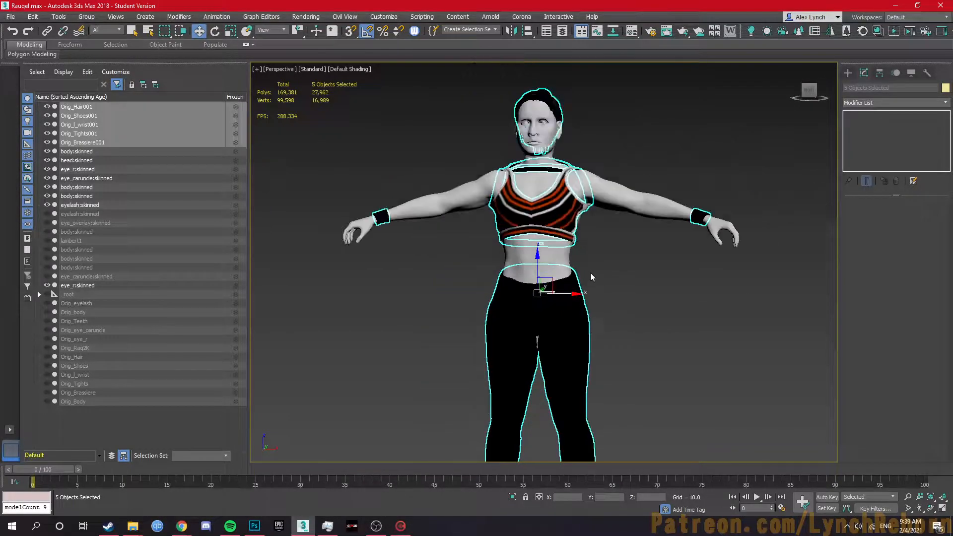
# Rename Orig_Brassiere001 as brassiere:skinned
pyautogui.click(144, 171)
pyautogui.click(106, 143)
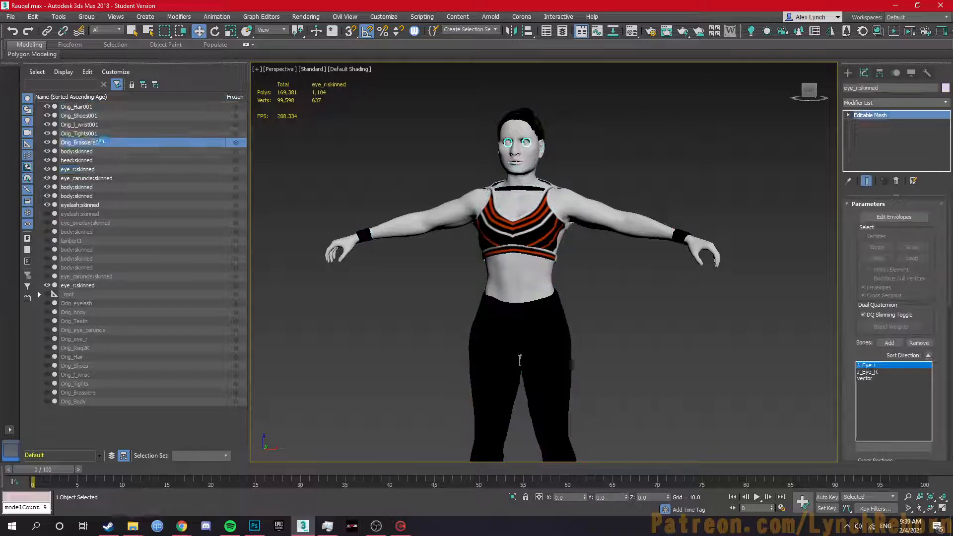
pyautogui.write('bras')
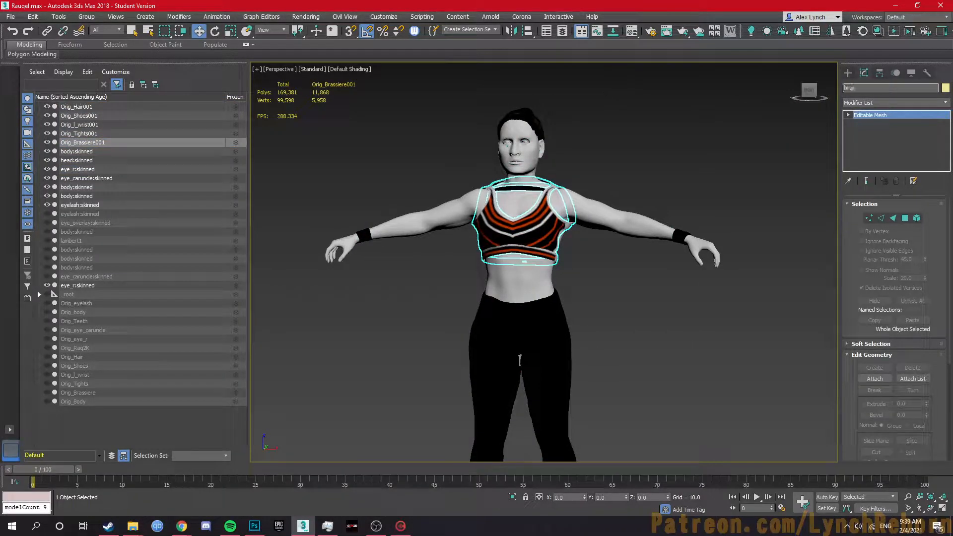
pyautogui.write('siere:skinned')
pyautogui.press('Return')
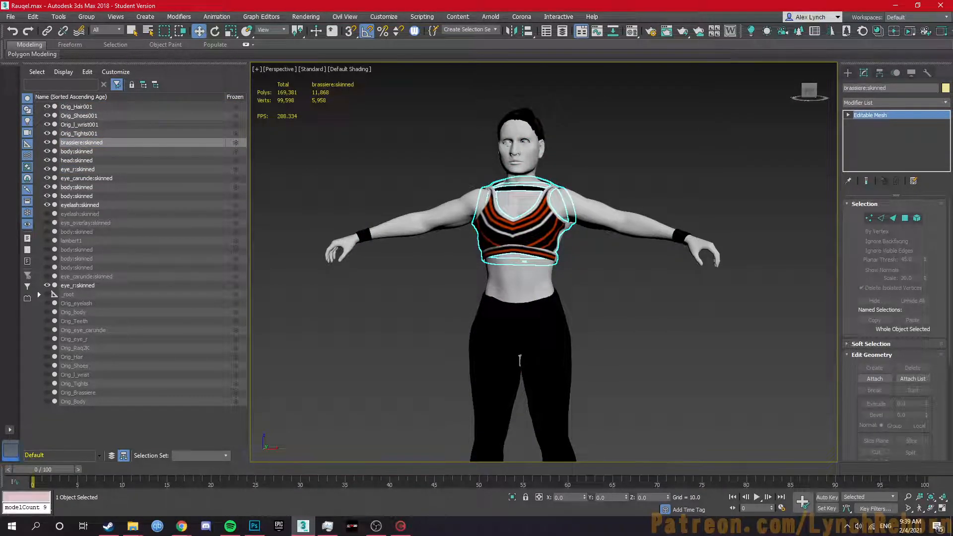
# Add a Skin Wrap modifier to brassiere:skinned and assign body:skinned and head:skinned as its wrap sources
pyautogui.click(855, 104)
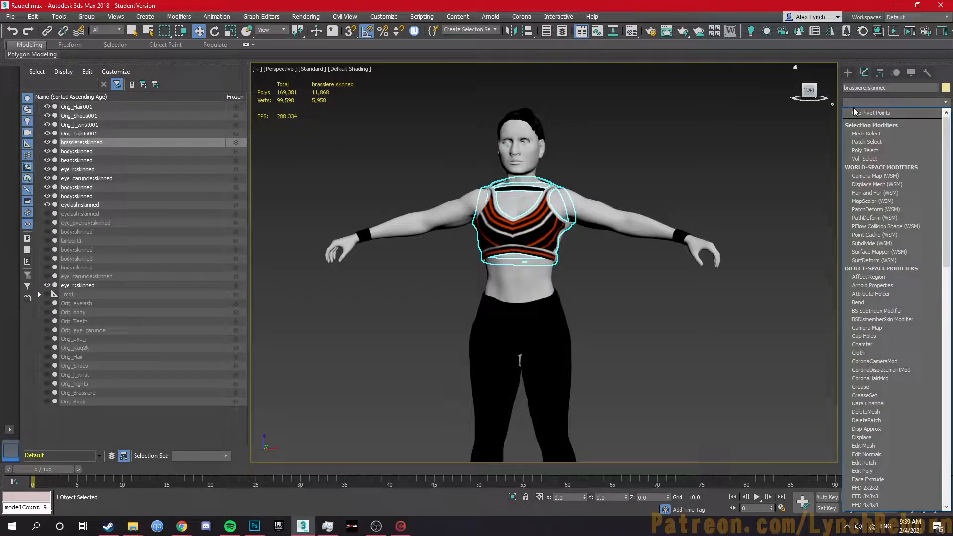
pyautogui.scroll(-10, 863, 239)
pyautogui.click(863, 240)
pyautogui.click(876, 238)
pyautogui.click(670, 239)
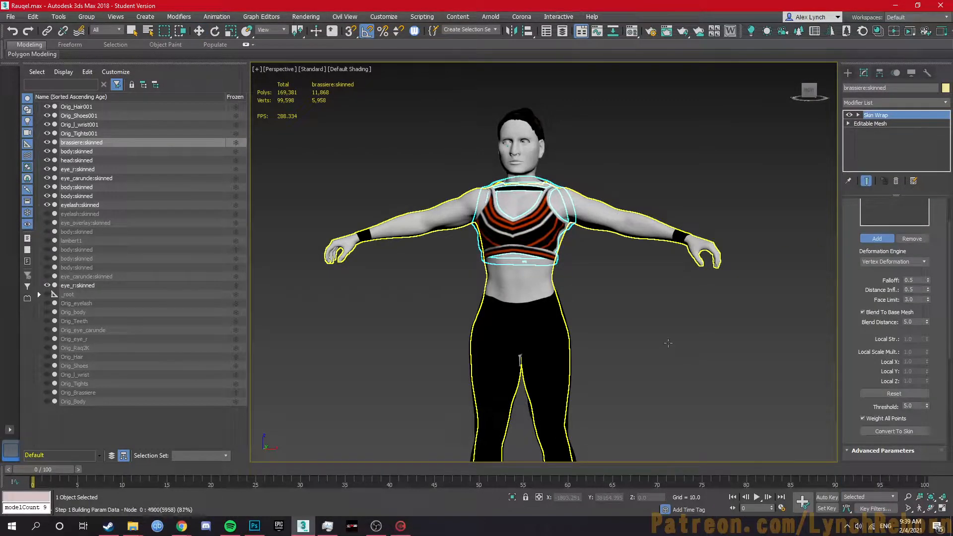
pyautogui.keyDown('alt'); pyautogui.moveTo(655, 334); pyautogui.dragTo(583, 246, button='middle'); pyautogui.keyUp('alt')
pyautogui.moveTo(549, 195)
pyautogui.keyDown('alt'); pyautogui.mouseDown(button='middle')
pyautogui.moveTo(546, 217)
pyautogui.moveTo(552, 196)
pyautogui.mouseUp(button='middle'); pyautogui.keyUp('alt')
pyautogui.click(550, 195)
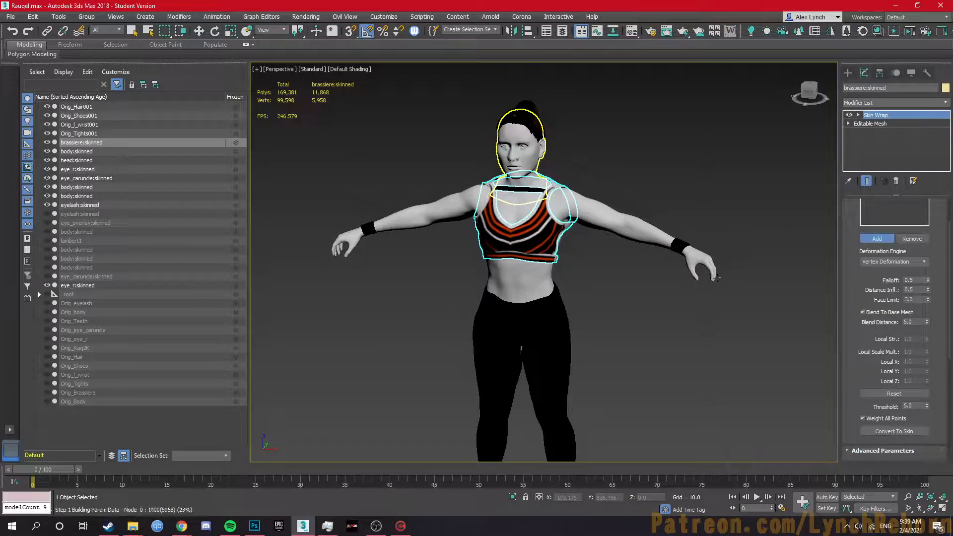
pyautogui.rightClick(620, 355)
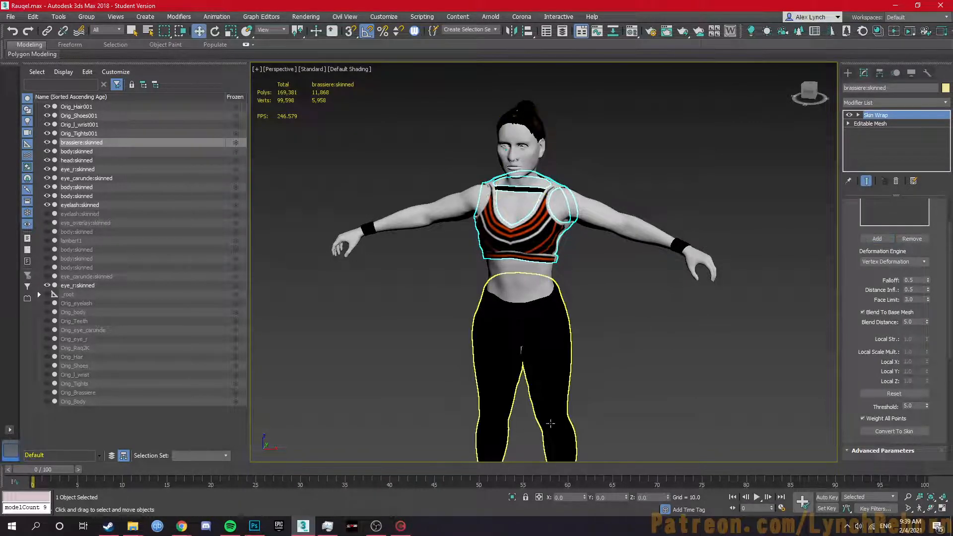
# Convert the brassiere's Skin Wrap to a Skin modifier and save the scene
pyautogui.scroll(-2, 870, 362)
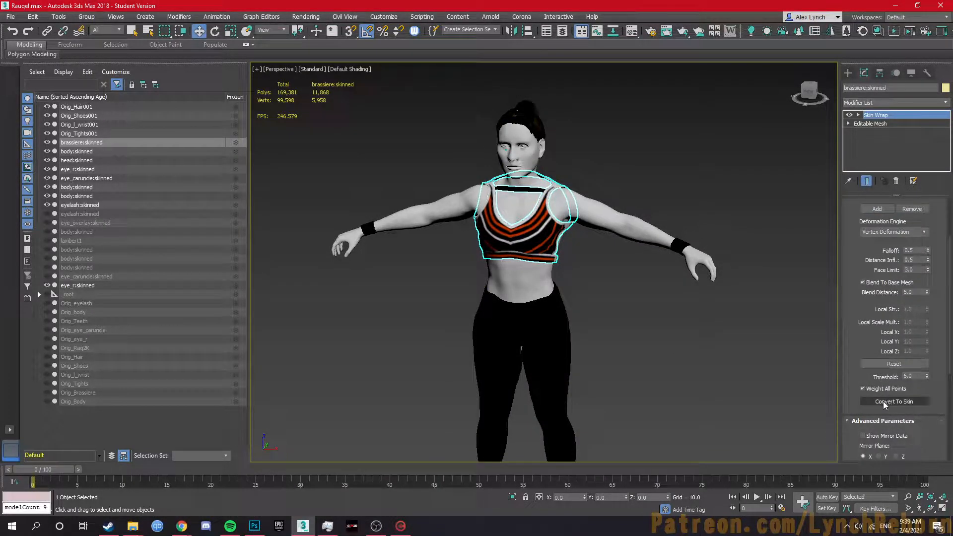
pyautogui.click(884, 401)
pyautogui.hotkey('ctrl', 's')
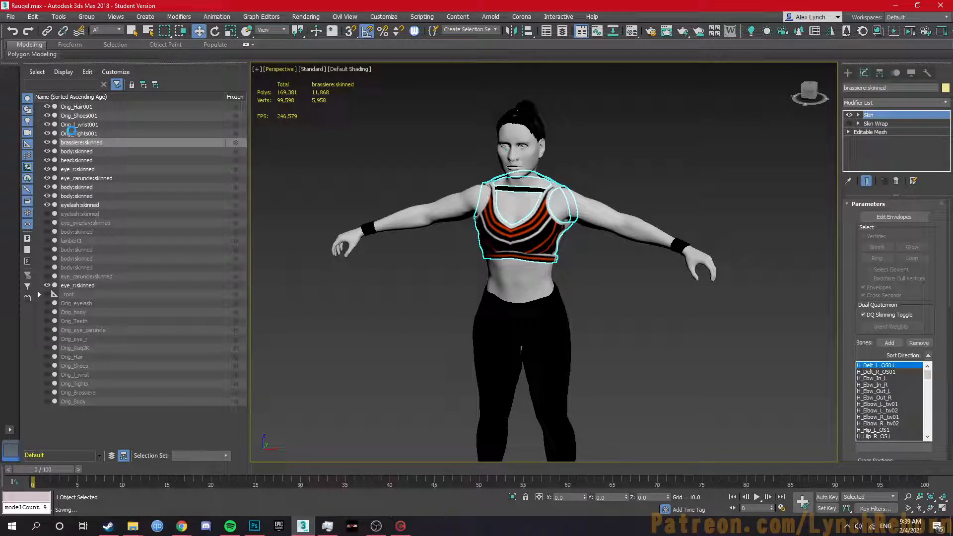
# Rename Orig_Tights001 as tights:skinned
pyautogui.click(72, 133)
pyautogui.moveTo(887, 88); pyautogui.dragTo(553, 93)
pyautogui.write('tights:skinned')
pyautogui.press('Return')
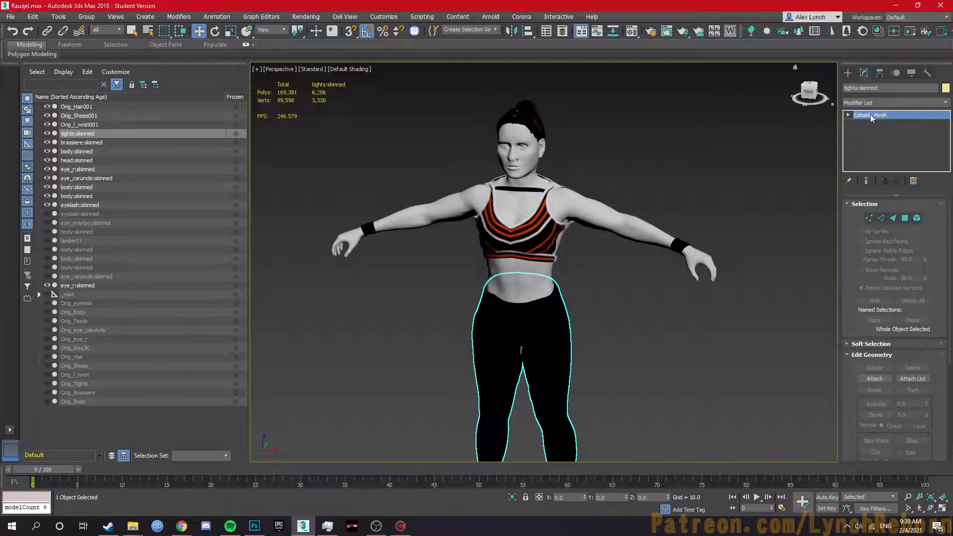
# Add a Skin Wrap modifier to tights:skinned
pyautogui.click(872, 103)
pyautogui.write('skin')
pyautogui.press('Down')
pyautogui.press('Return')
pyautogui.scroll(2, 876, 337)
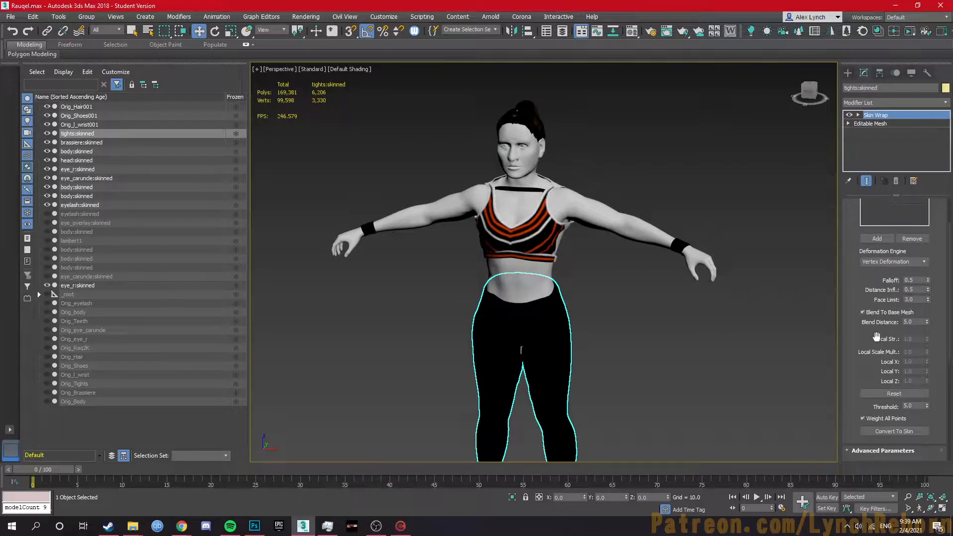
pyautogui.scroll(1, 875, 337)
# Assign body:skinned as the tights' wrap source and convert the Skin Wrap to a Skin modifier
pyautogui.click(876, 254)
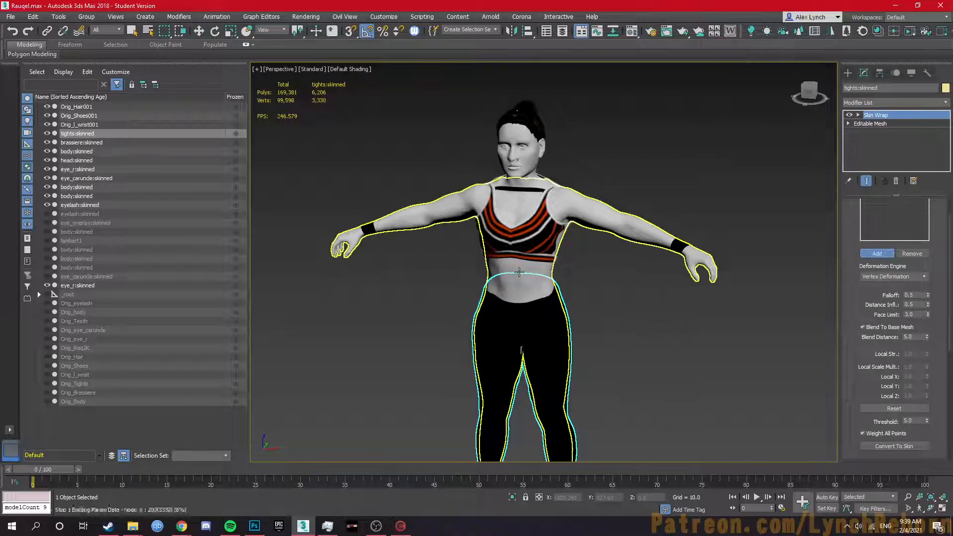
pyautogui.press('w')
pyautogui.moveTo(651, 371); pyautogui.dragTo(630, 251, button='middle')
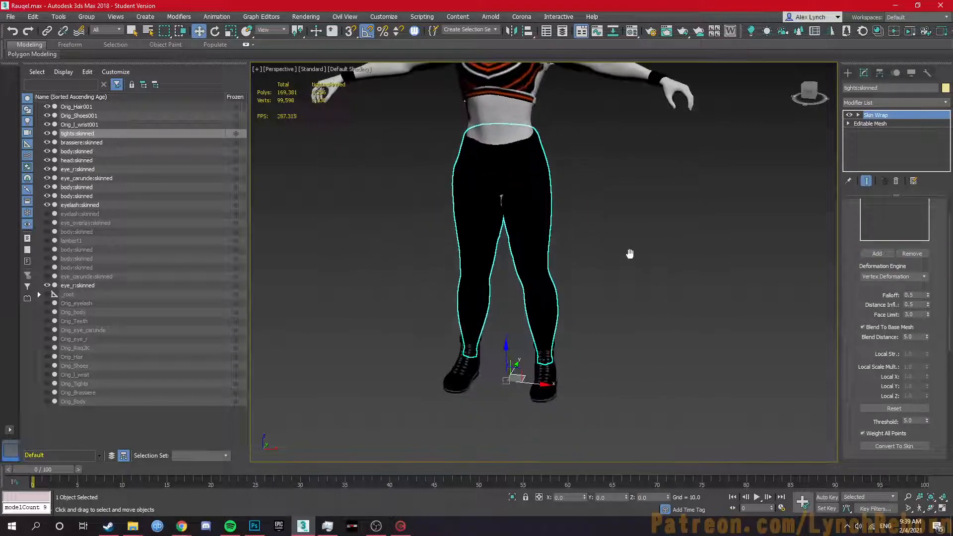
pyautogui.click(885, 445)
# Rename the wristband mesh Orig_l_wrist001 as l_wrist:skinned
pyautogui.click(79, 115)
pyautogui.click(80, 124)
pyautogui.moveTo(438, 154); pyautogui.dragTo(471, 283, button='middle')
pyautogui.click(889, 88)
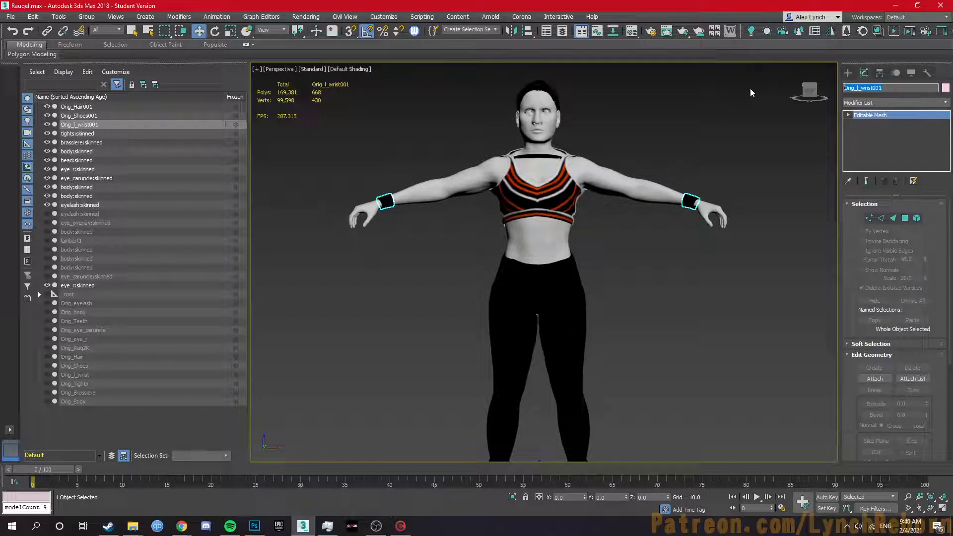
pyautogui.press('BackSpace')
pyautogui.write('l_wrist:skinned')
pyautogui.press('Return')
# Add a Skin Wrap modifier to l_wrist:skinned
pyautogui.click(851, 104)
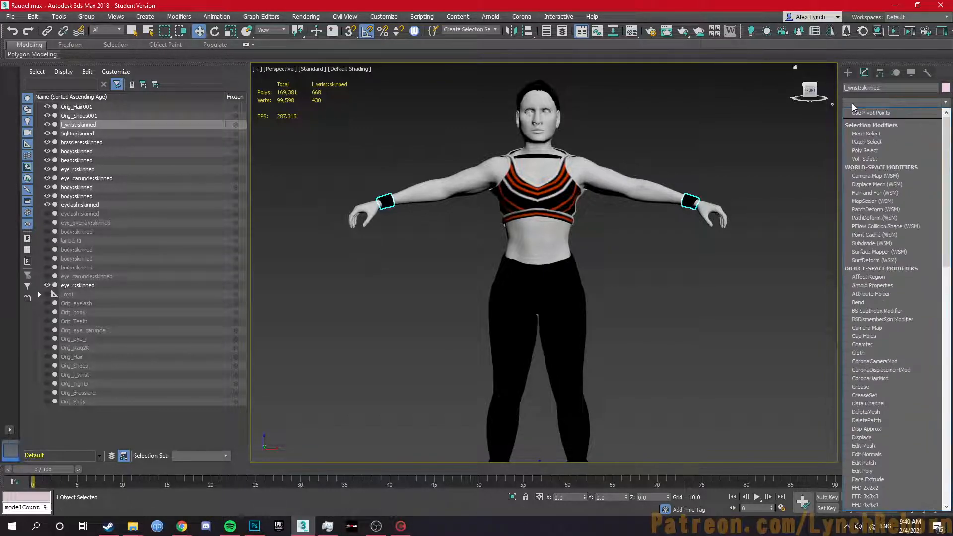
pyautogui.press('s')
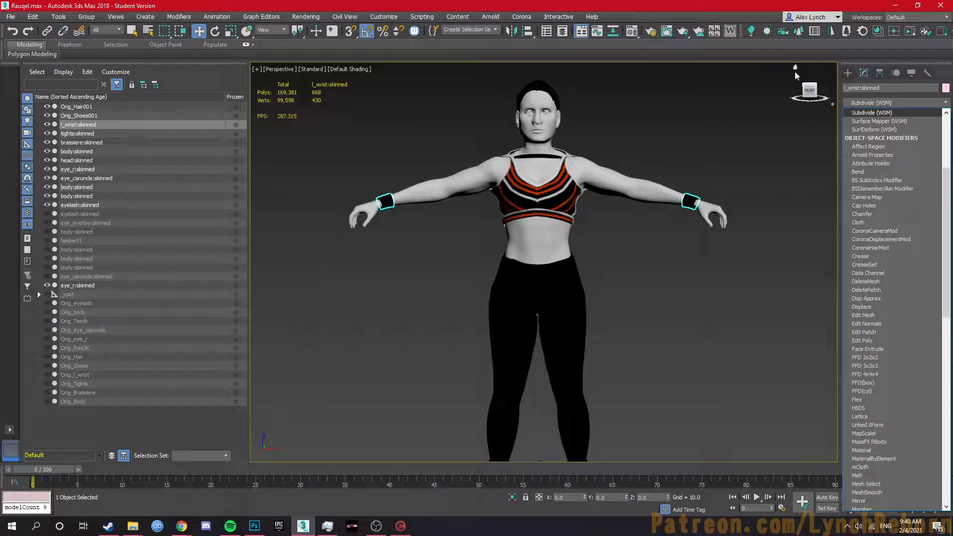
pyautogui.scroll(-6, 784, 337)
pyautogui.scroll(-15, 890, 348)
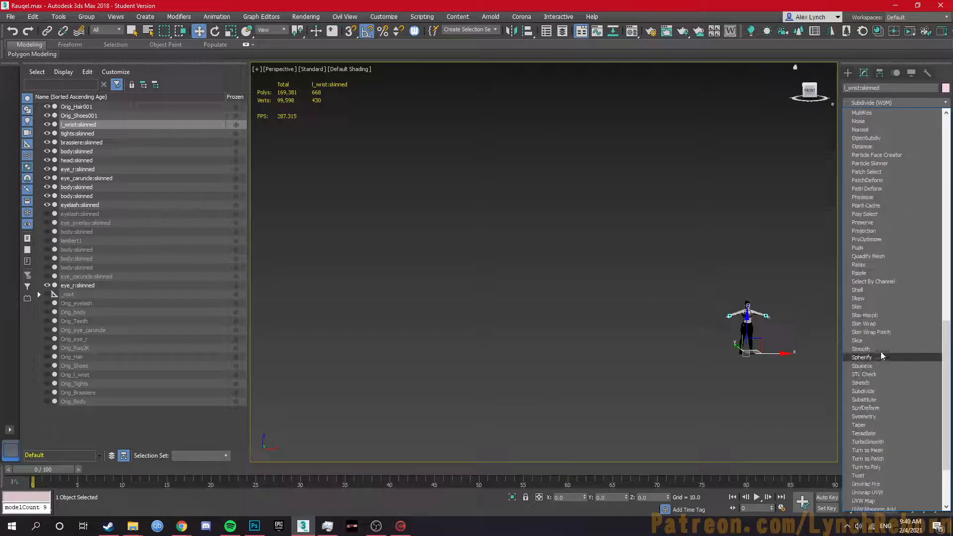
pyautogui.click(864, 324)
pyautogui.press('z')
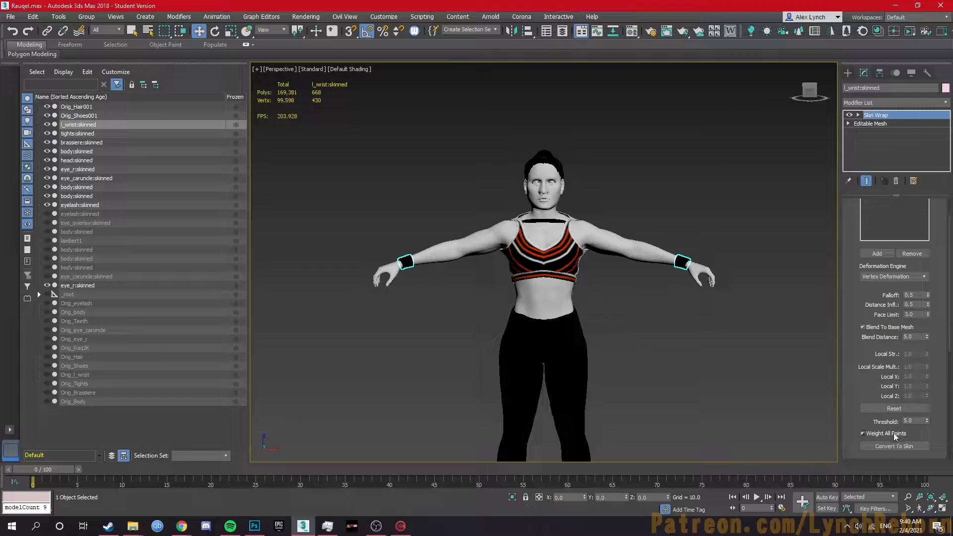
# Assign body:skinned as the wristbands' wrap source and convert their Skin Wrap to a Skin modifier
pyautogui.click(877, 253)
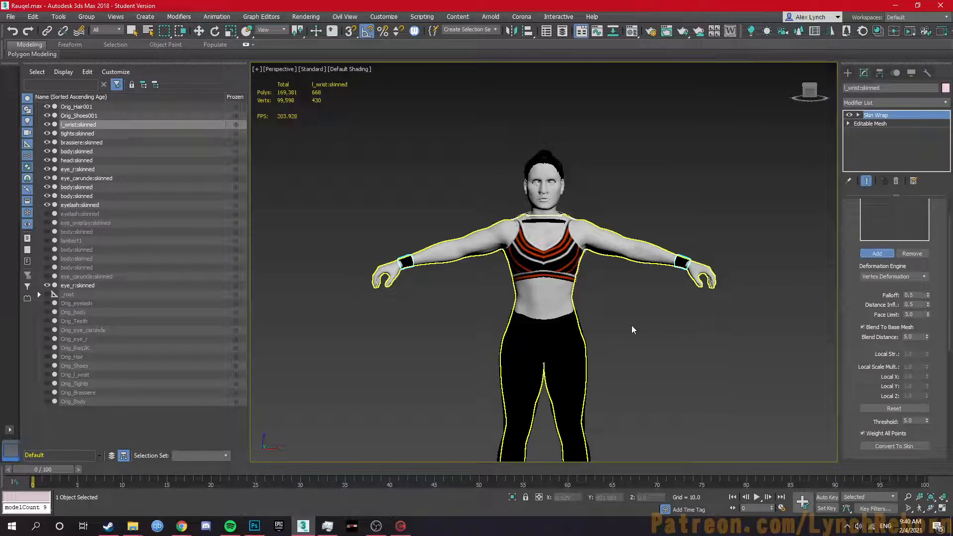
pyautogui.rightClick(713, 317)
pyautogui.scroll(1, 875, 317)
pyautogui.scroll(-1, 869, 316)
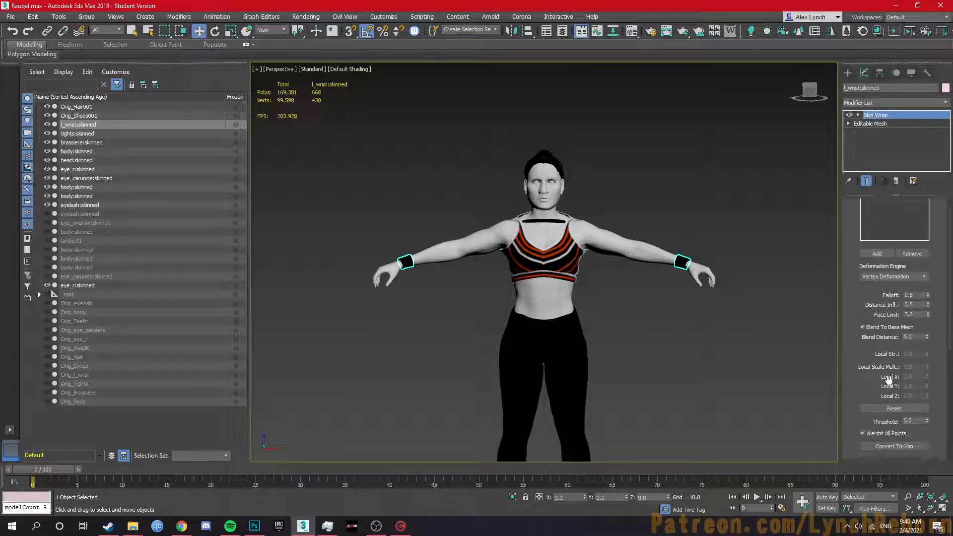
pyautogui.click(906, 446)
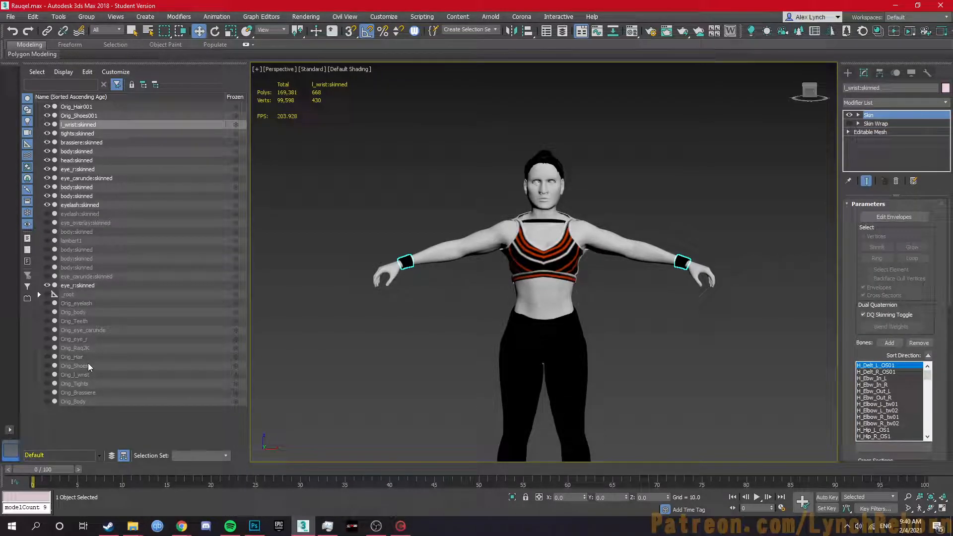
# Rename Orig_Shoes001 as shoes:skinned
pyautogui.click(79, 115)
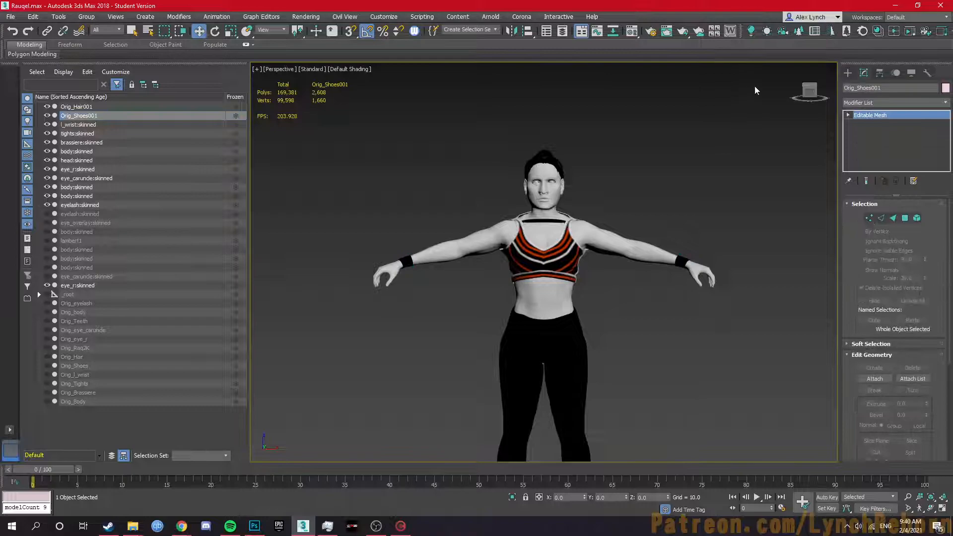
pyautogui.write('shoes:skinned')
pyautogui.press('Return')
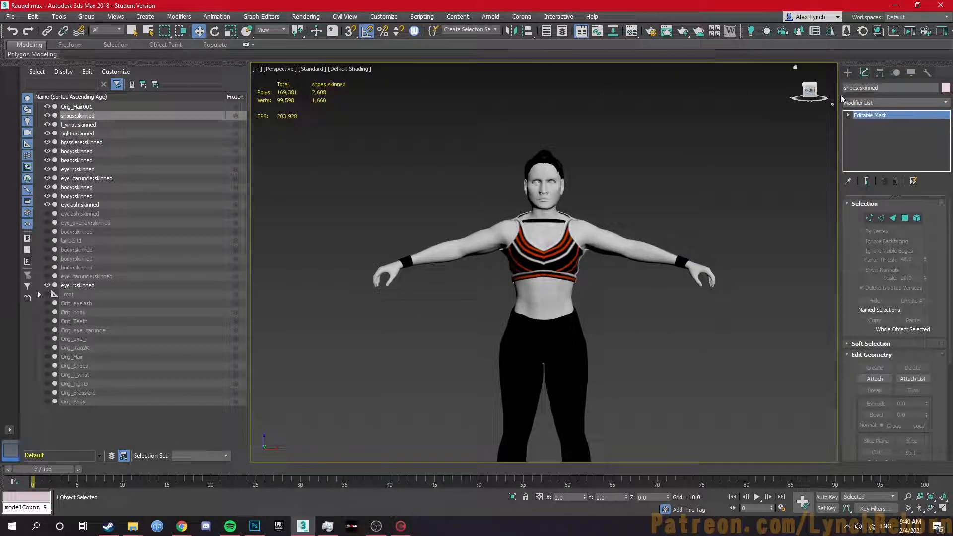
# Add a Skin Wrap modifier to shoes:skinned
pyautogui.click(872, 102)
pyautogui.moveTo(945, 139); pyautogui.dragTo(949, 376)
pyautogui.click(873, 240)
# Assign body:skinned and tights:skinned as the shoes' wrap sources and convert their Skin Wrap to a Skin modifier
pyautogui.moveTo(610, 358); pyautogui.dragTo(623, 225, button='middle')
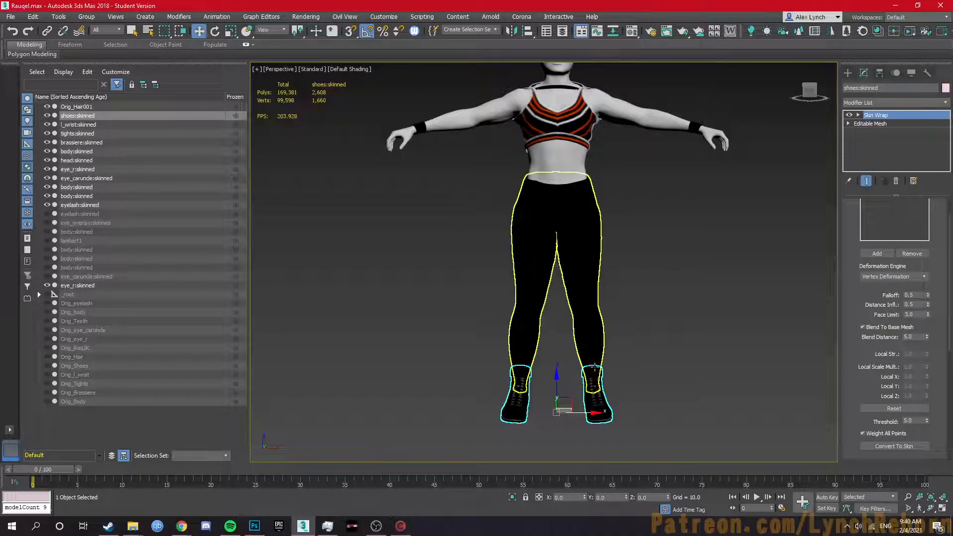
pyautogui.click(877, 254)
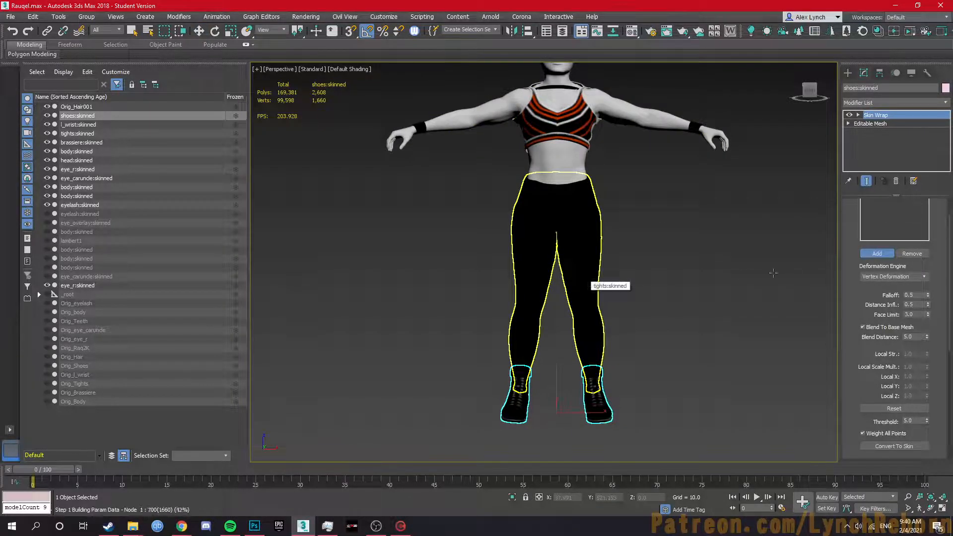
pyautogui.click(583, 288)
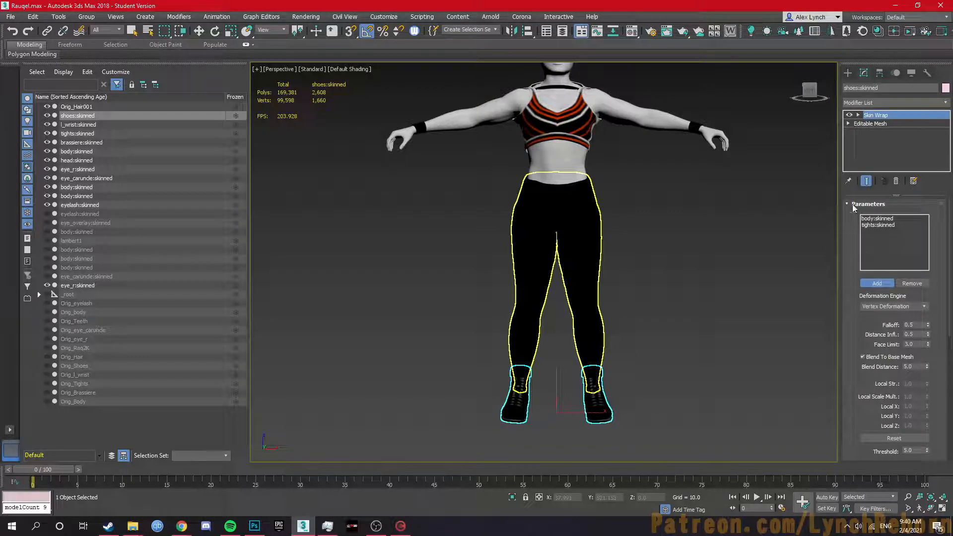
pyautogui.rightClick(731, 292)
pyautogui.moveTo(887, 442); pyautogui.dragTo(887, 427)
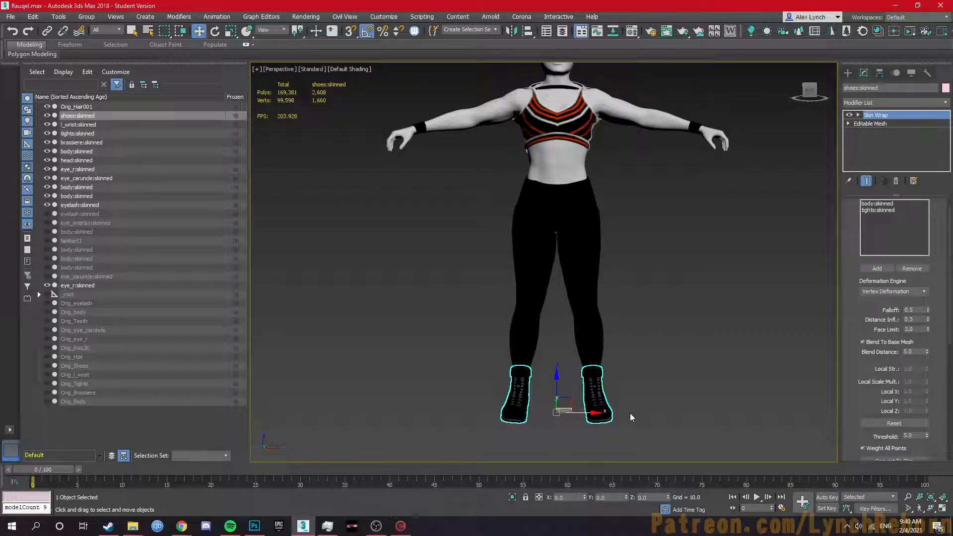
pyautogui.scroll(-2, 873, 435)
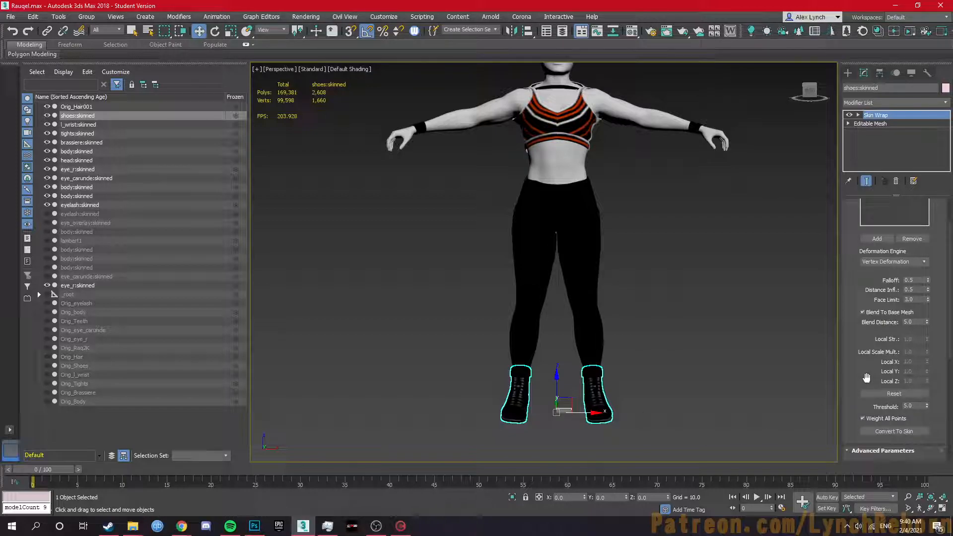
pyautogui.click(873, 432)
# Rename the hair mesh Orig_Hair001 as hair_ALPHA:skinned
pyautogui.click(75, 107)
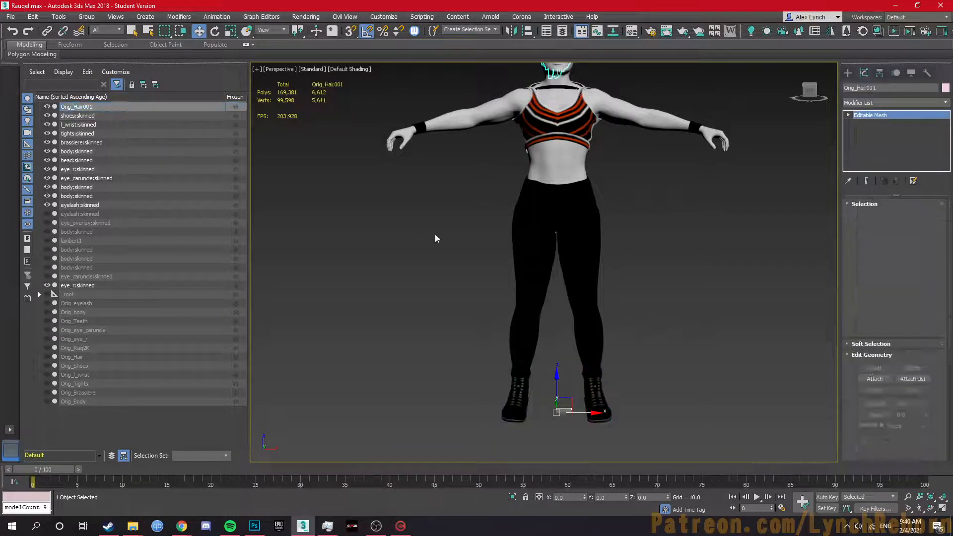
pyautogui.press('z')
pyautogui.keyDown('alt'); pyautogui.moveTo(442, 232); pyautogui.dragTo(519, 251, button='middle'); pyautogui.keyUp('alt')
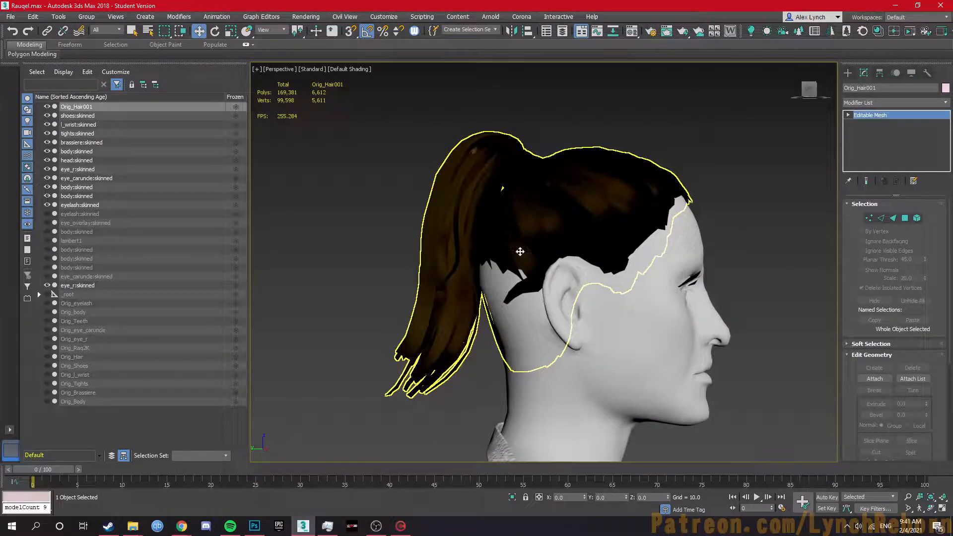
pyautogui.keyDown('alt'); pyautogui.moveTo(519, 252); pyautogui.dragTo(437, 318, button='middle'); pyautogui.keyUp('alt')
pyautogui.click(882, 98)
pyautogui.click(897, 89)
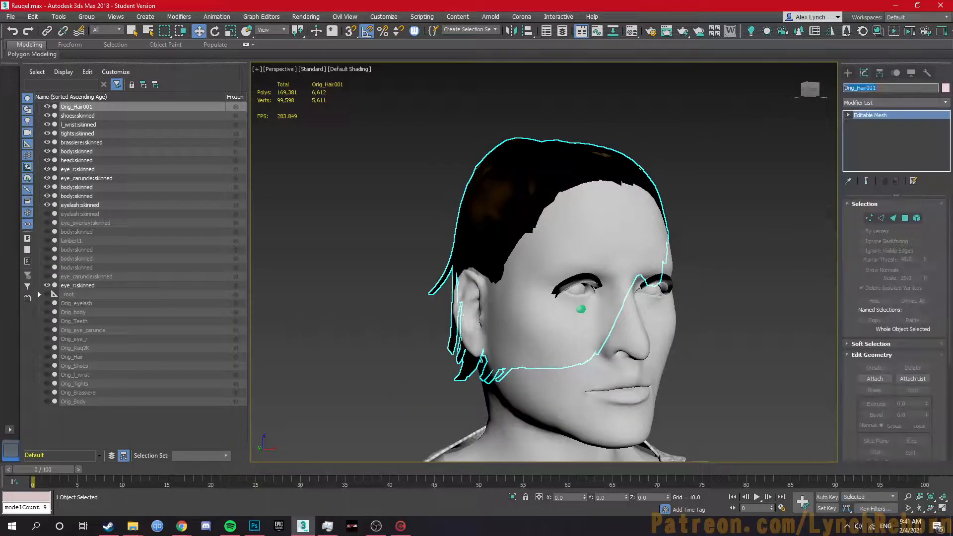
pyautogui.write('a')
pyautogui.write('air_ALPHA:skinned')
pyautogui.press('Return')
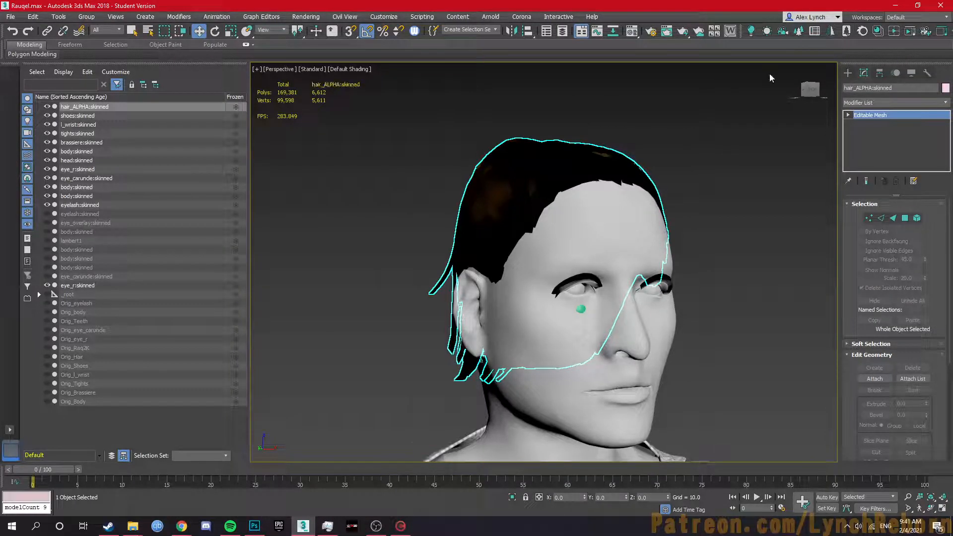
# Add a Skin Wrap modifier to hair_ALPHA:skinned
pyautogui.click(869, 103)
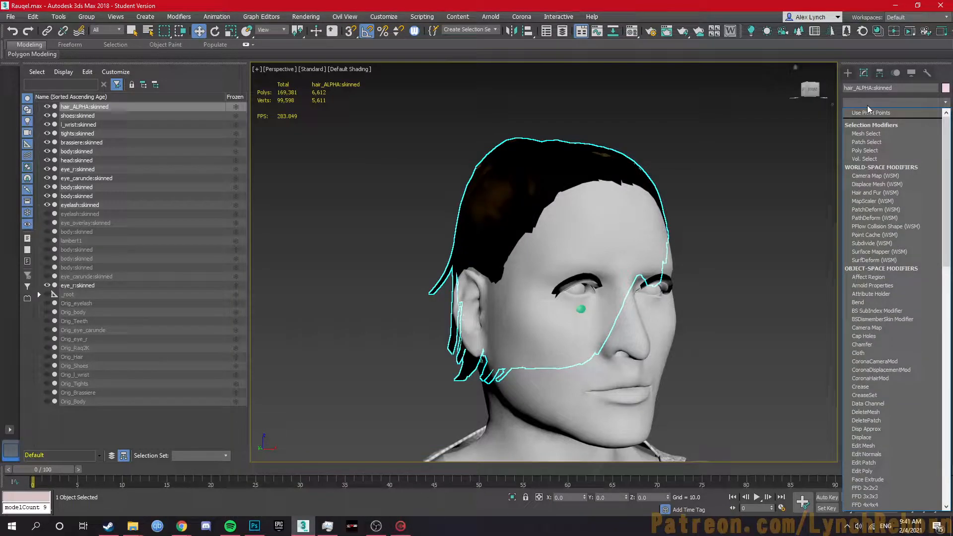
pyautogui.scroll(-10, 873, 174)
pyautogui.click(866, 240)
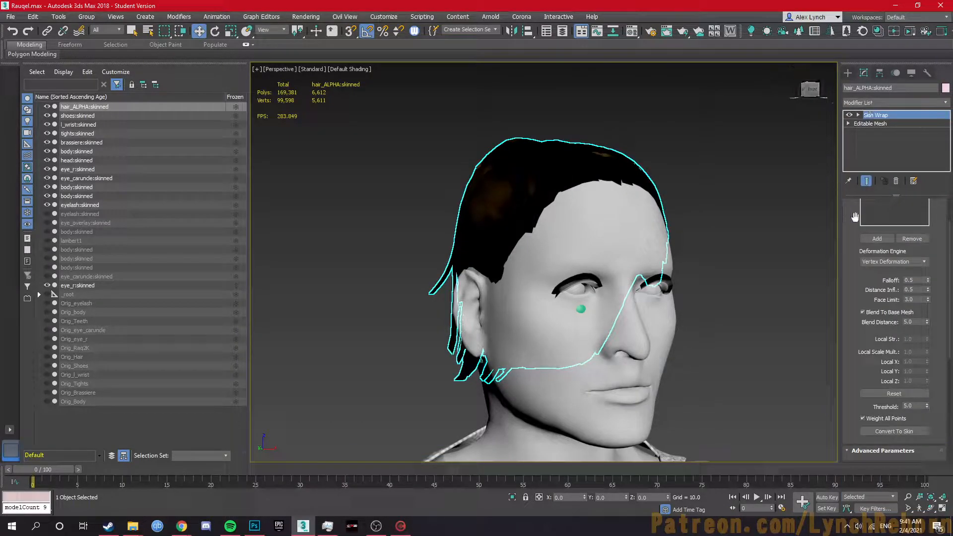
# Assign the head mesh as the hair's wrap source and convert its Skin Wrap to a Skin modifier
pyautogui.click(877, 239)
pyautogui.click(646, 240)
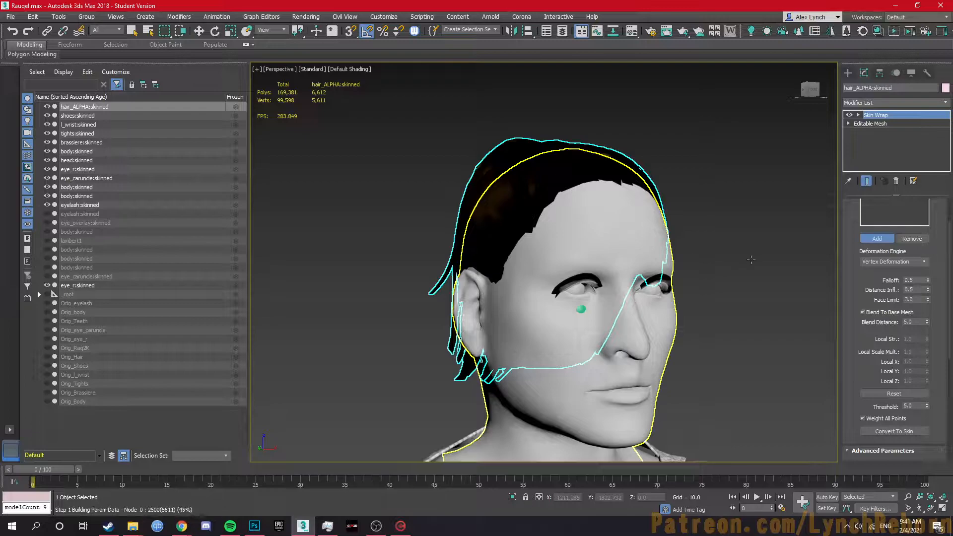
pyautogui.click(893, 430)
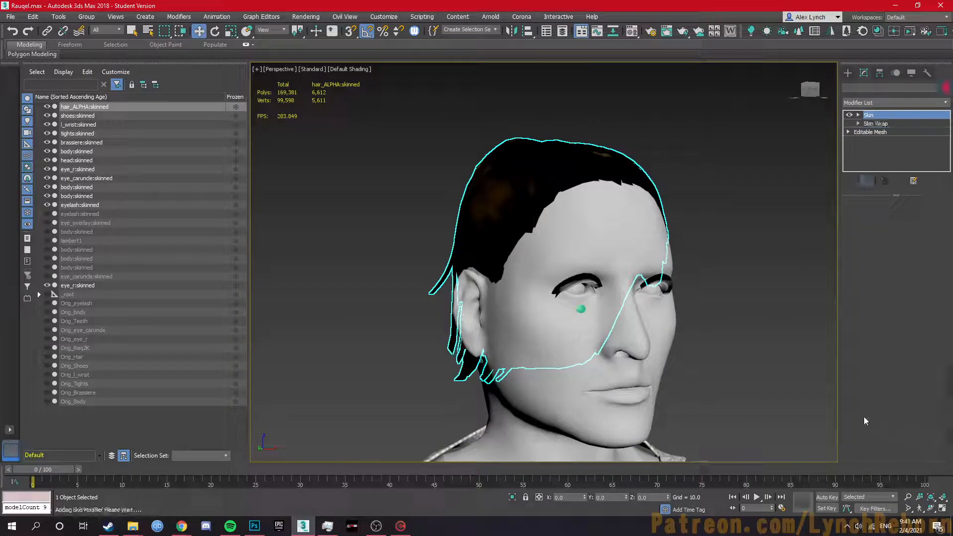
# Save the scene with the skinned hair and gear
pyautogui.keyDown('alt'); pyautogui.moveTo(714, 376); pyautogui.dragTo(622, 239, button='middle'); pyautogui.keyUp('alt')
pyautogui.scroll(2, 677, 338)
pyautogui.scroll(-5, 677, 338)
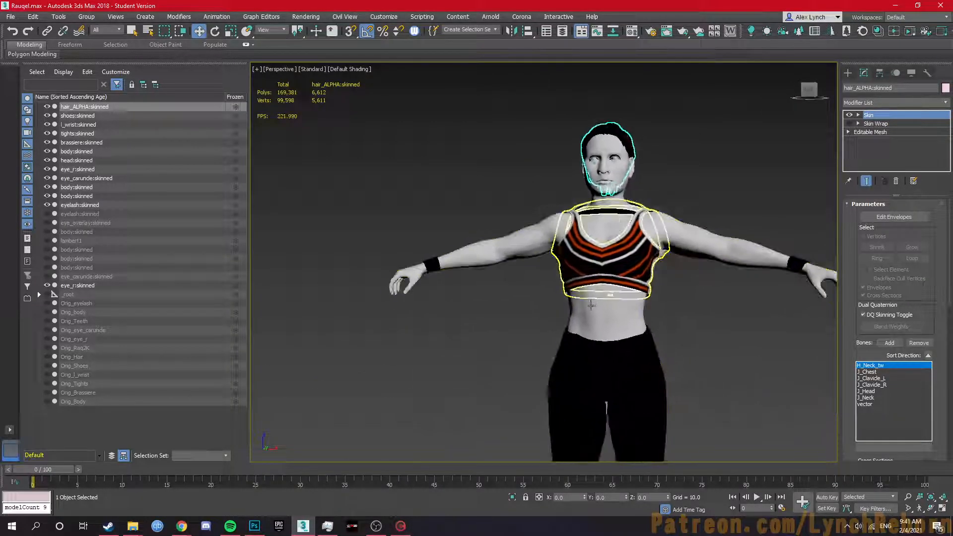
pyautogui.hotkey('ctrl', 's')
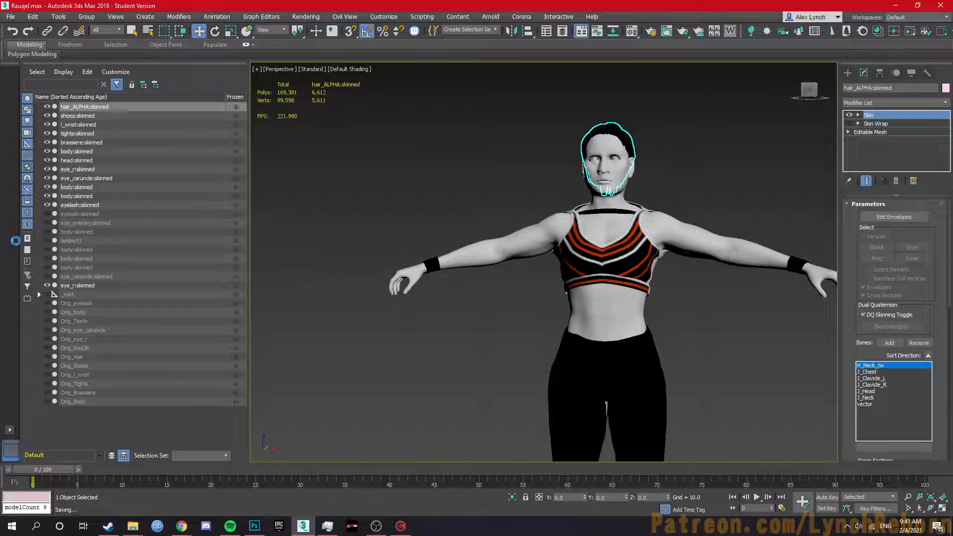
# Select the _root dummy, expand its bone hierarchy and bring up the object commands for it
pyautogui.click(67, 295)
pyautogui.rightClick(96, 292)
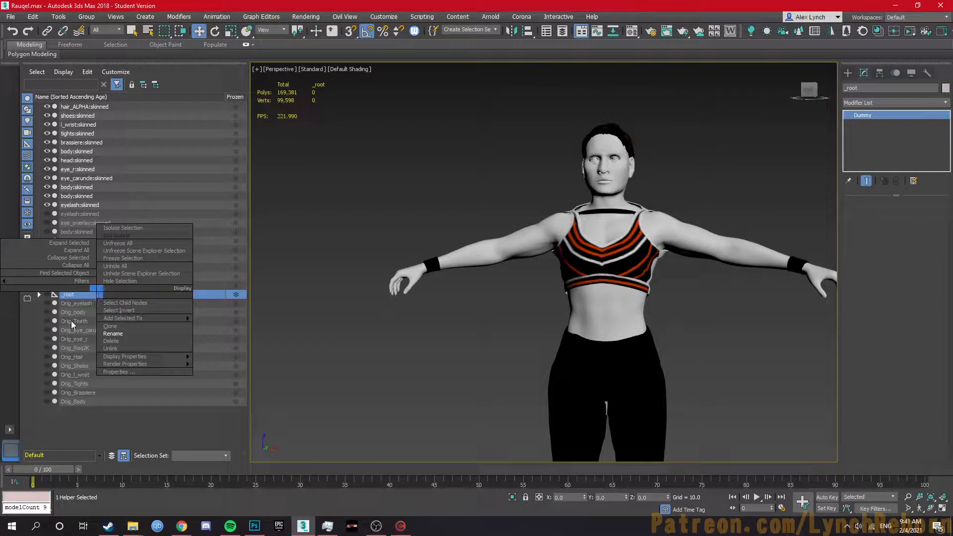
pyautogui.click(38, 295)
pyautogui.rightClick(99, 293)
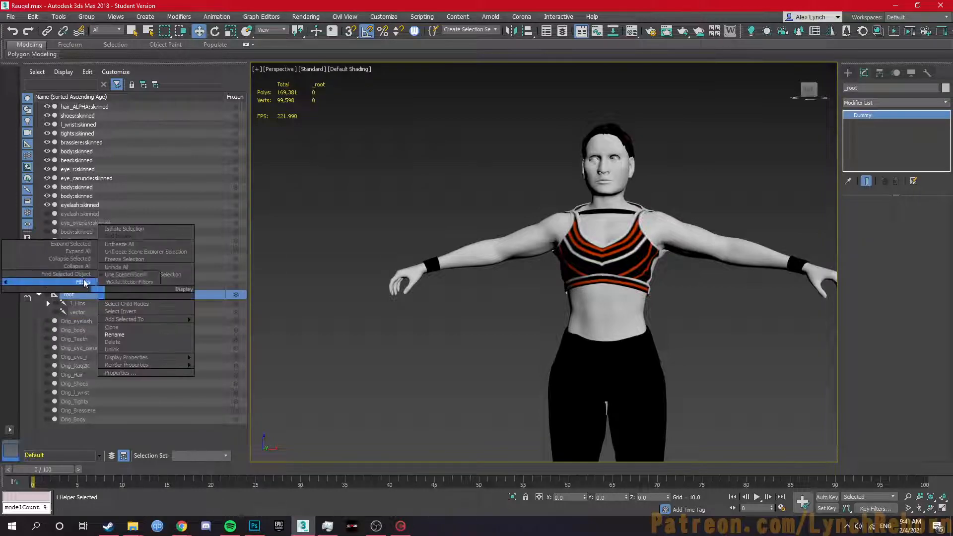
# Expand the _root hierarchy, then test-rotate the J_Leg_R bone and undo the rotation
pyautogui.click(73, 244)
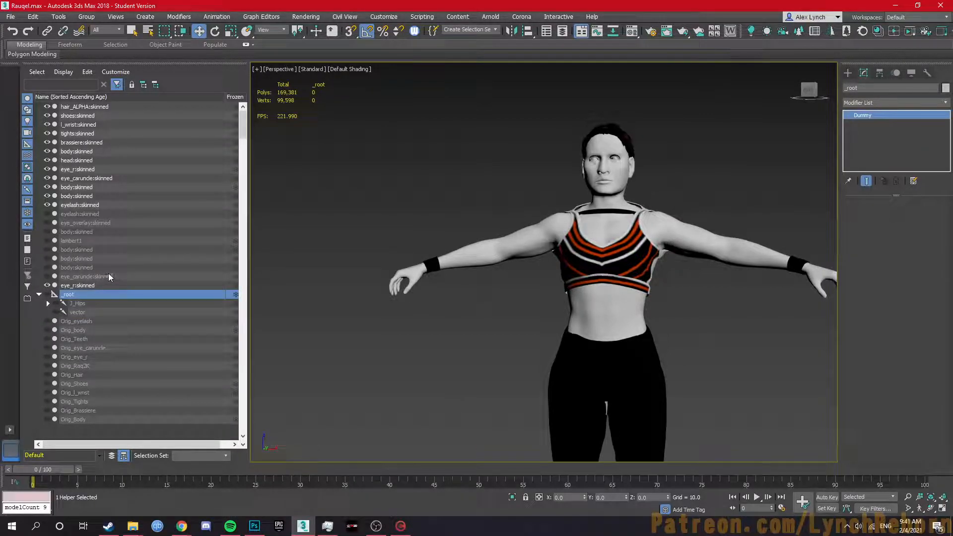
pyautogui.scroll(-3, 108, 273)
pyautogui.click(109, 285)
pyautogui.moveTo(445, 305); pyautogui.dragTo(424, 166, button='middle')
pyautogui.press('e')
pyautogui.moveTo(569, 199)
pyautogui.mouseDown()
pyautogui.moveTo(571, 228)
pyautogui.moveTo(572, 201)
pyautogui.mouseUp()
pyautogui.hotkey('ctrl', 'z')
# Test-rotate the J_Knee_R bone to check the knee deformation and undo the rotation
pyautogui.click(101, 320)
pyautogui.moveTo(542, 342); pyautogui.dragTo(521, 319)
pyautogui.hotkey('ctrl', 'z')
# Test-rotate the J_Leg_L bone outward, inspect the tights' crotch for clipping and undo the rotation
pyautogui.click(110, 356)
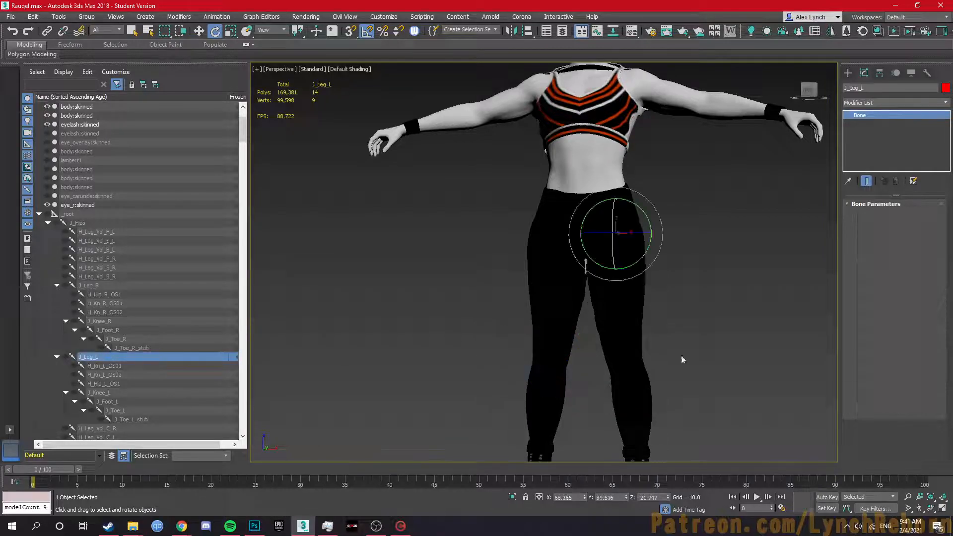
pyautogui.moveTo(640, 208); pyautogui.dragTo(615, 202)
pyautogui.keyDown('alt'); pyautogui.moveTo(615, 202); pyautogui.dragTo(614, 328, button='middle'); pyautogui.keyUp('alt')
pyautogui.scroll(-3, 584, 269)
pyautogui.scroll(4, 580, 267)
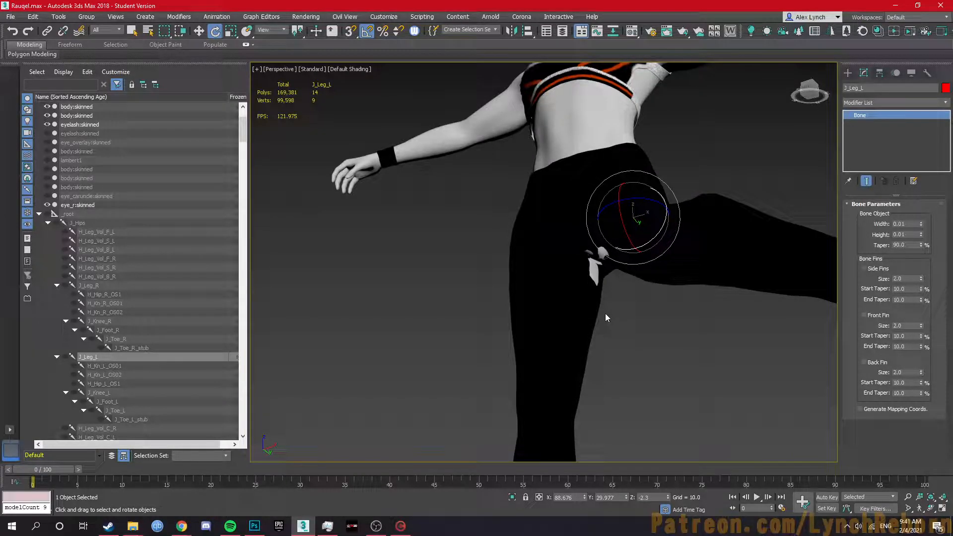
pyautogui.hotkey('ctrl', 'z')
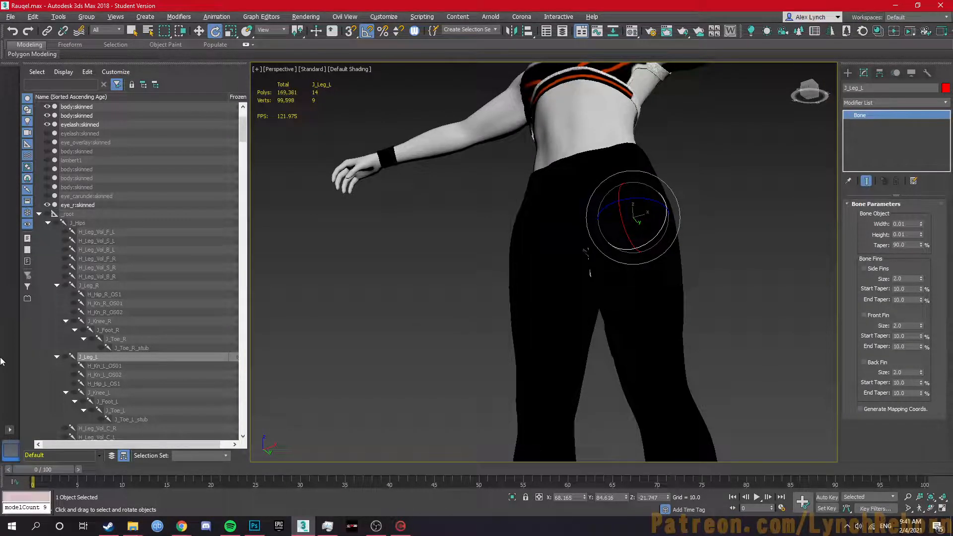
# Test-rotate the J_Spine1 bone to check the torso deformation and undo the rotation
pyautogui.scroll(-1, 112, 337)
pyautogui.scroll(-2, 103, 367)
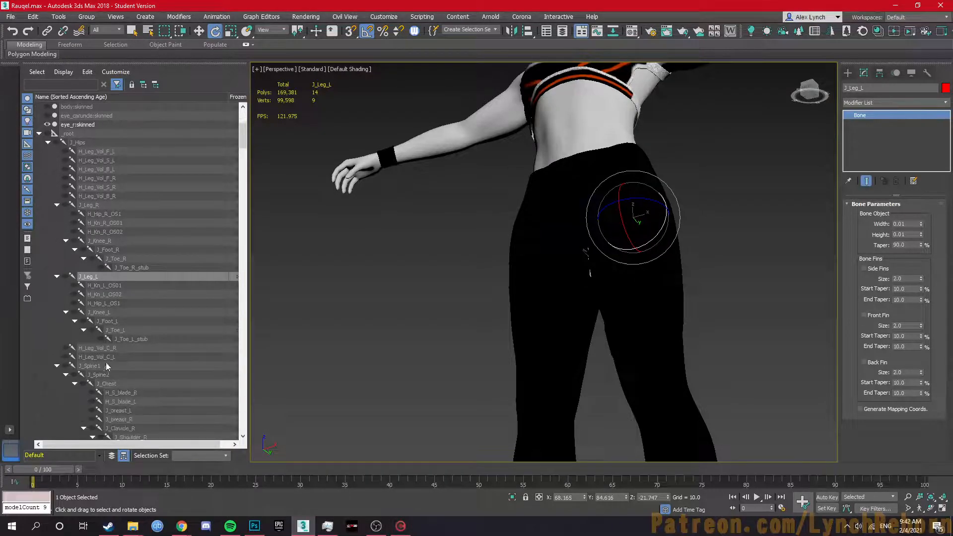
pyautogui.click(106, 366)
pyautogui.keyDown('alt'); pyautogui.moveTo(729, 69); pyautogui.dragTo(701, 189, button='middle'); pyautogui.keyUp('alt')
pyautogui.moveTo(533, 143); pyautogui.dragTo(504, 296, button='middle')
pyautogui.moveTo(561, 324); pyautogui.dragTo(561, 278)
pyautogui.hotkey('ctrl', 'z')
# Collapse the J_Clavicle_R branch, try rotating the J_Clavicle_L bone and cancel the rotation
pyautogui.scroll(-7, 119, 369)
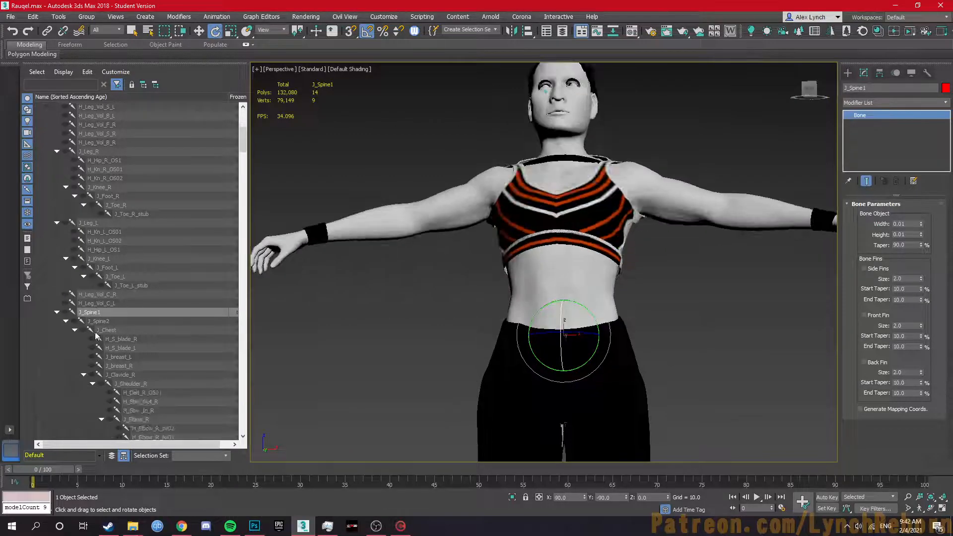
pyautogui.scroll(1, 134, 348)
pyautogui.click(84, 267)
pyautogui.click(119, 277)
pyautogui.moveTo(593, 146)
pyautogui.mouseDown()
pyautogui.moveTo(610, 160)
pyautogui.moveTo(600, 125)
pyautogui.moveTo(591, 129)
pyautogui.mouseUp()
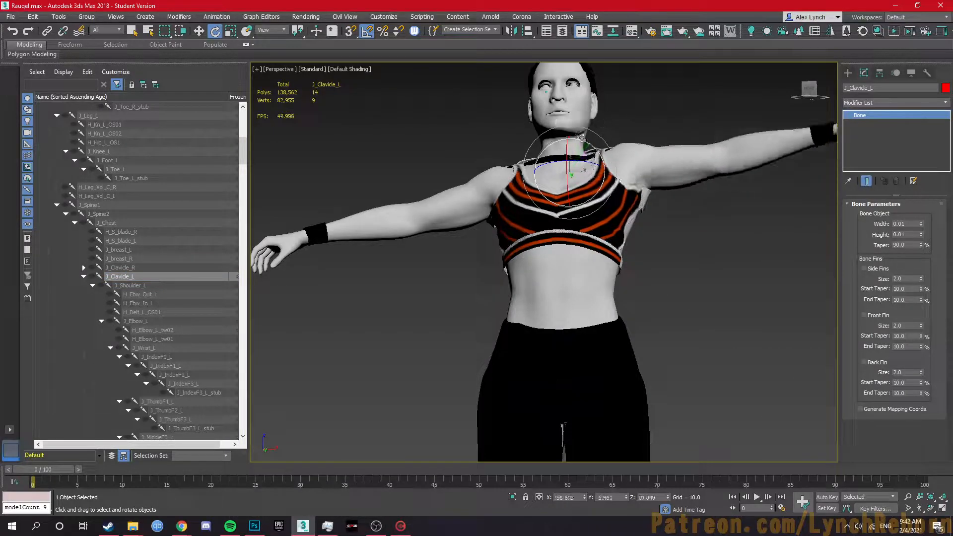
pyautogui.rightClick(591, 129)
# Test-rotate the J_Head bone, inspect the turned head and hair, and undo the rotation
pyautogui.scroll(-10, 167, 352)
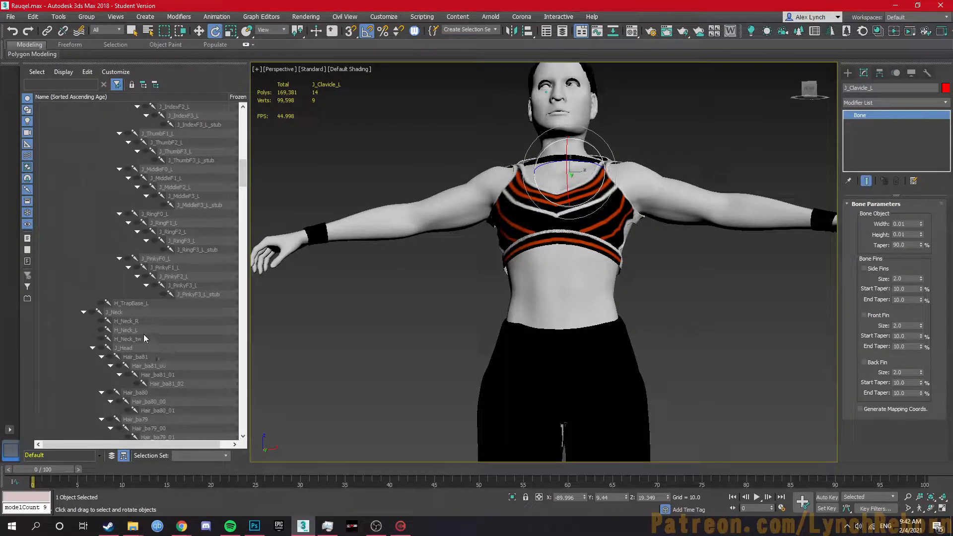
pyautogui.click(143, 348)
pyautogui.moveTo(590, 105); pyautogui.dragTo(552, 103)
pyautogui.keyDown('alt'); pyautogui.moveTo(616, 125); pyautogui.dragTo(578, 144, button='middle'); pyautogui.keyUp('alt')
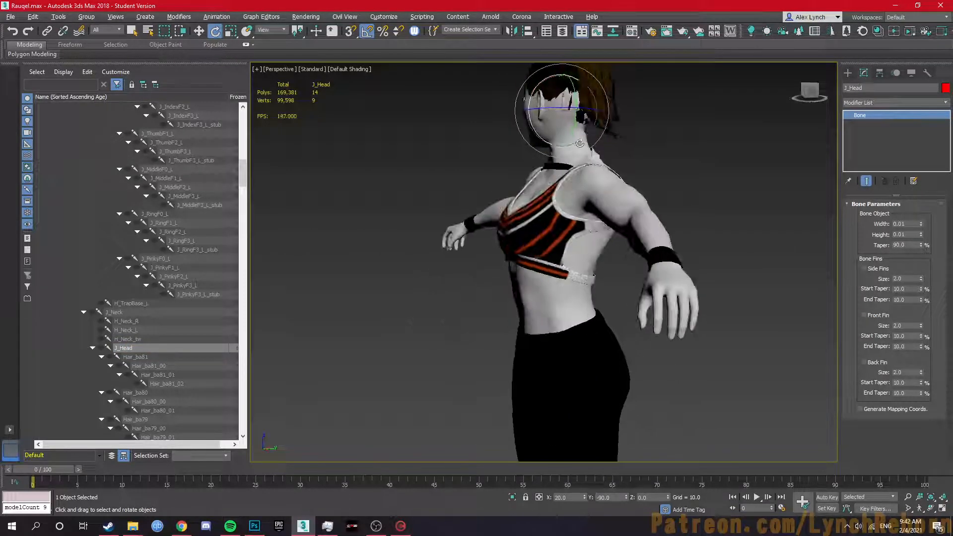
pyautogui.keyDown('alt'); pyautogui.moveTo(489, 243); pyautogui.dragTo(555, 249, button='middle'); pyautogui.keyUp('alt')
pyautogui.hotkey('ctrl', 'z')
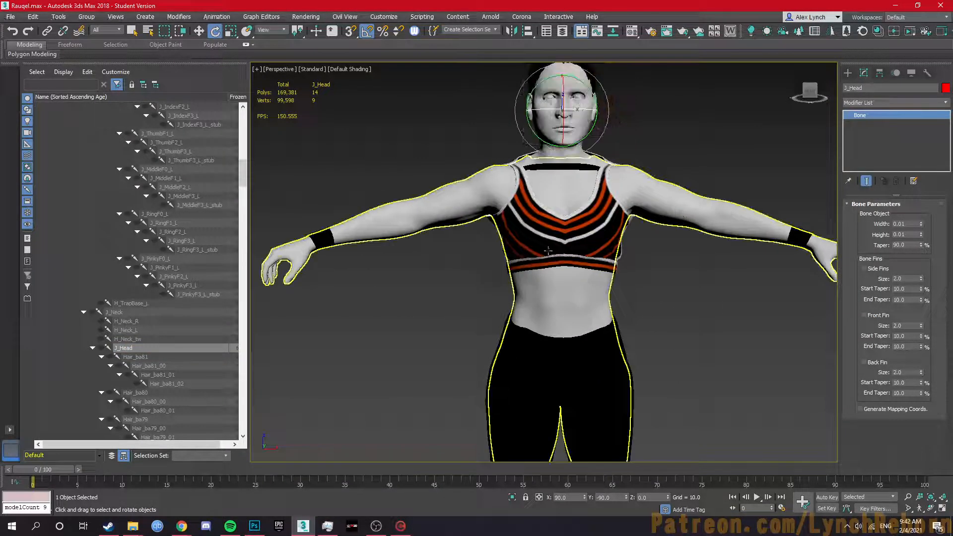
# Collapse the _root bone hierarchy in the scene object list
pyautogui.scroll(3, 554, 248)
pyautogui.scroll(-5, 165, 313)
pyautogui.scroll(10, 166, 313)
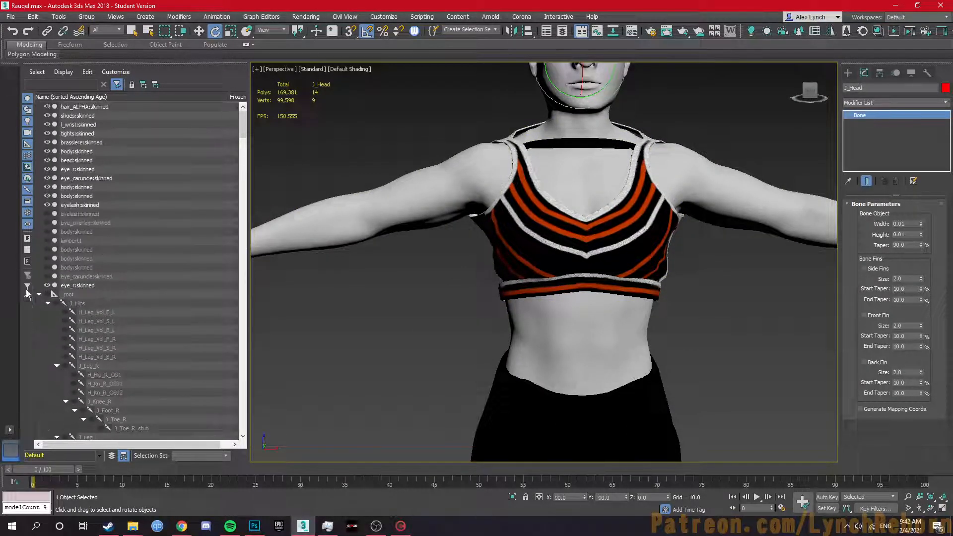
pyautogui.click(38, 294)
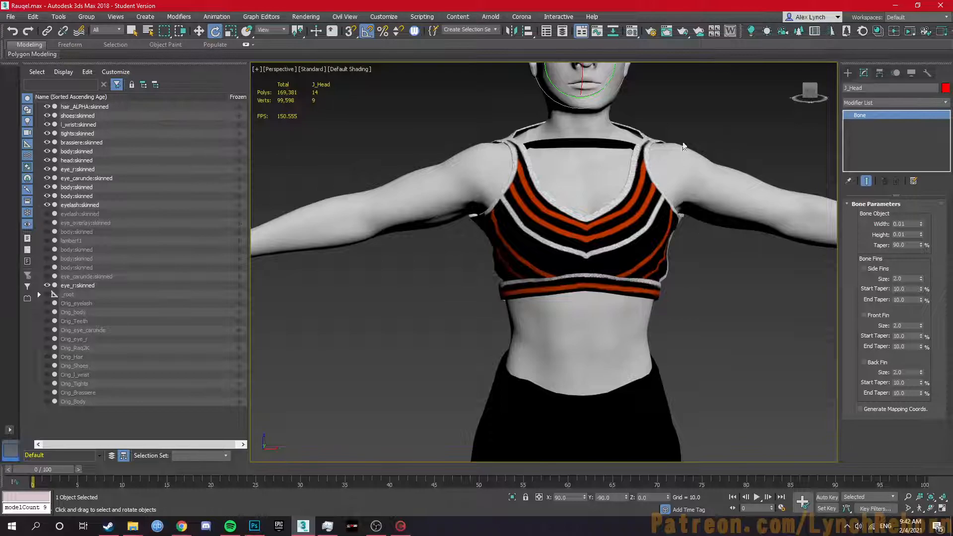
# Select _root with all its child nodes and set a keyframe at frame 0
pyautogui.scroll(-4, 504, 254)
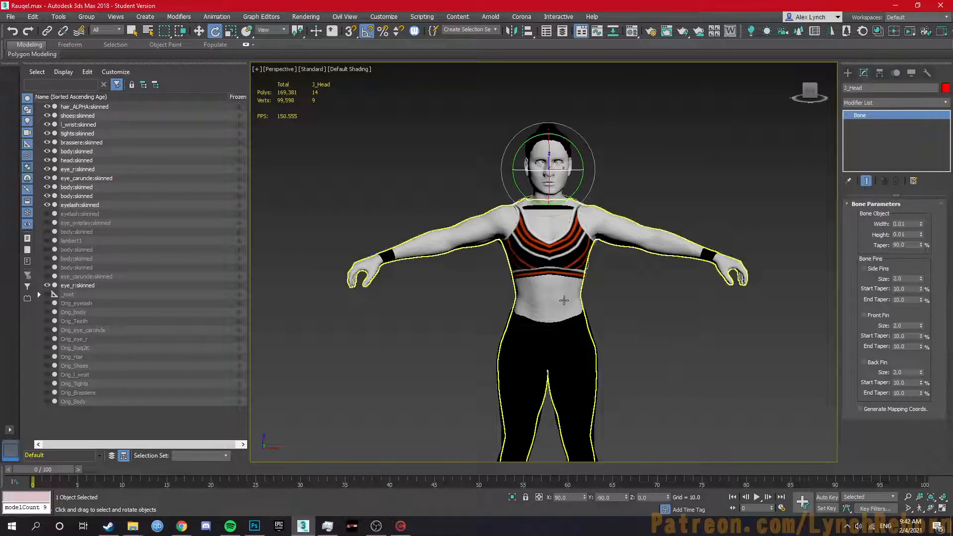
pyautogui.click(74, 294)
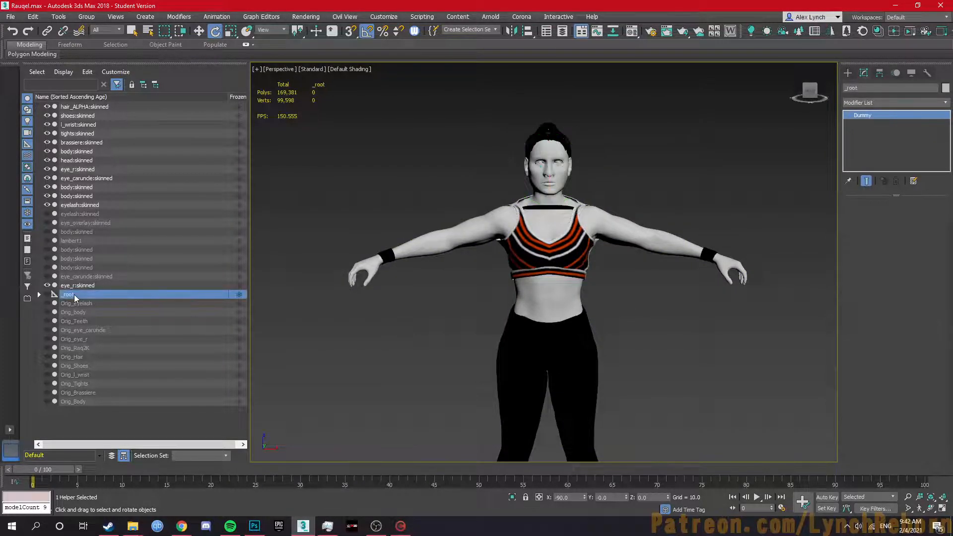
pyautogui.rightClick(74, 294)
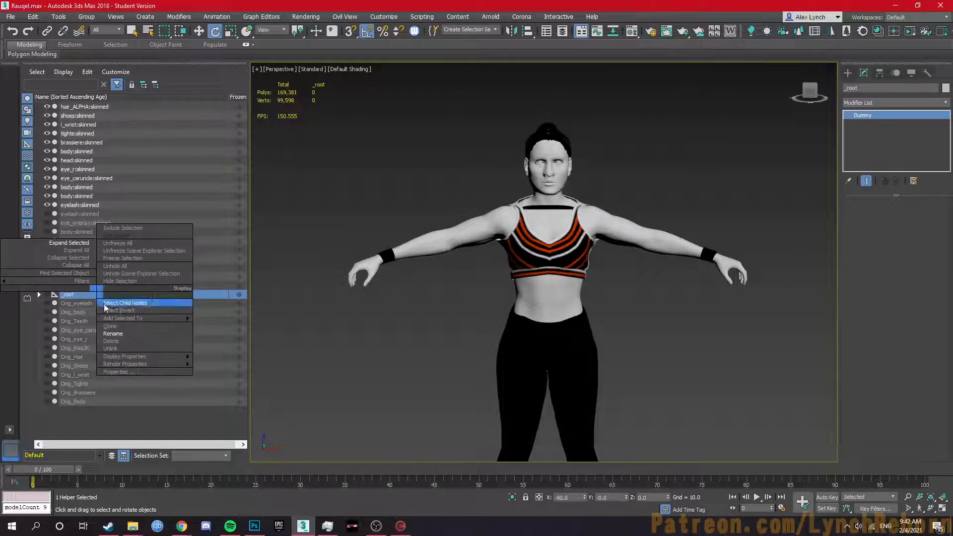
pyautogui.click(128, 303)
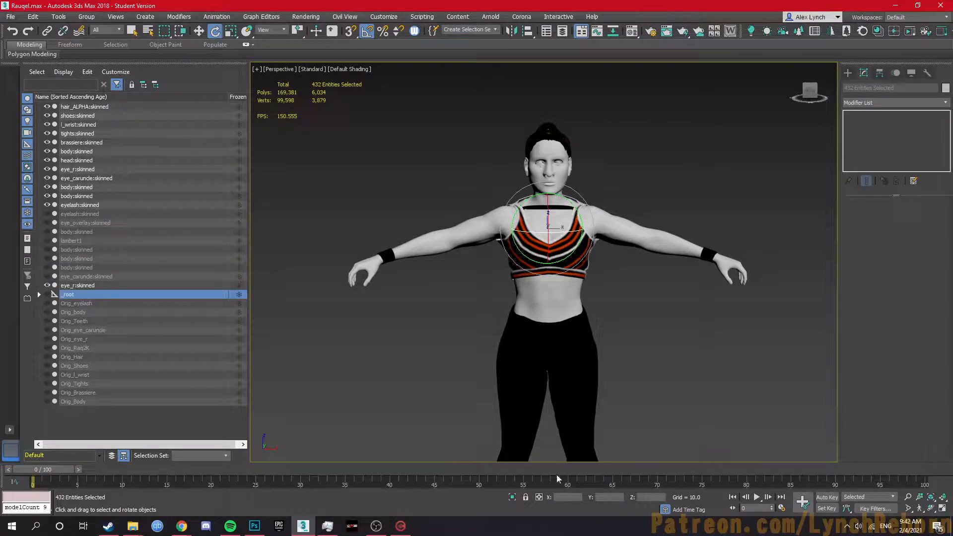
pyautogui.click(802, 502)
# Move to frame 50 on the timeline and turn on Auto Key
pyautogui.moveTo(41, 471); pyautogui.dragTo(79, 474)
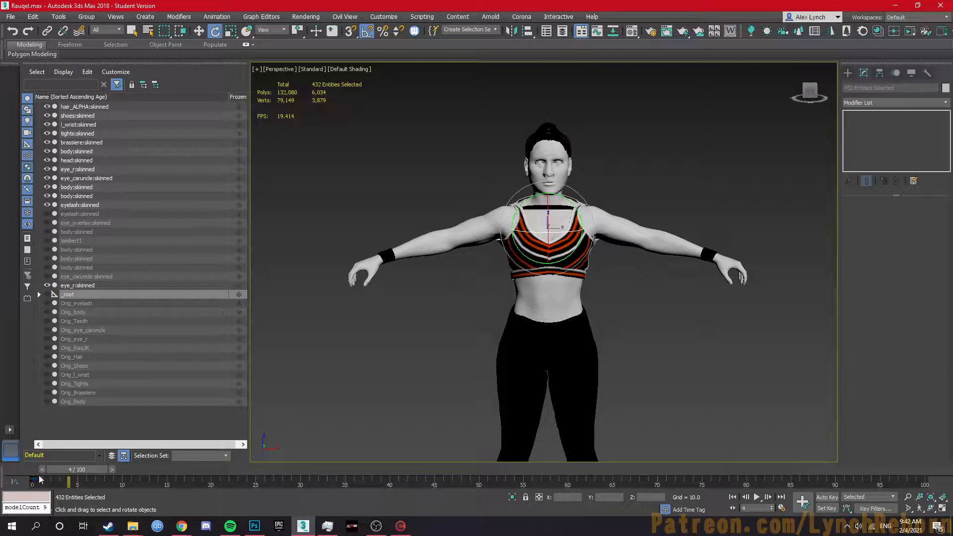
pyautogui.moveTo(66, 471); pyautogui.dragTo(471, 446)
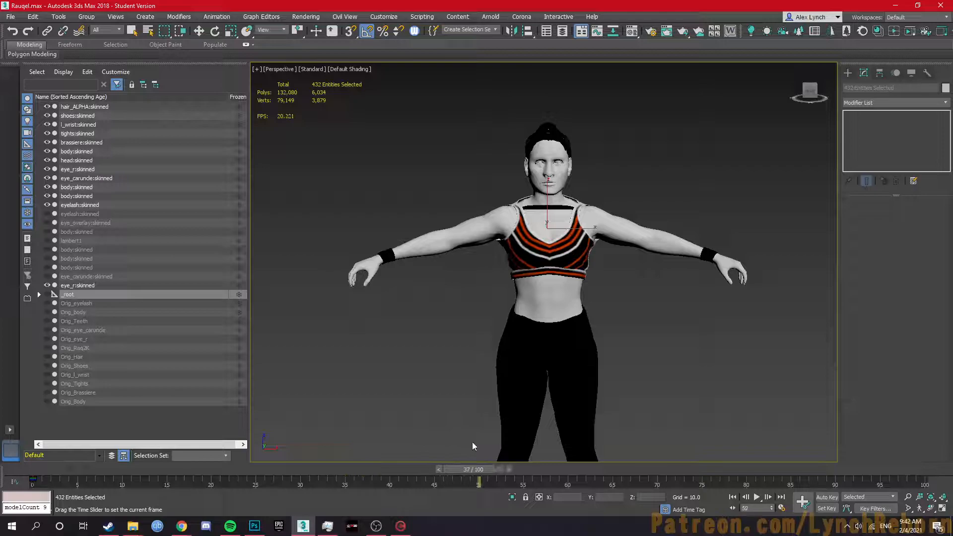
pyautogui.press('e')
pyautogui.click(830, 498)
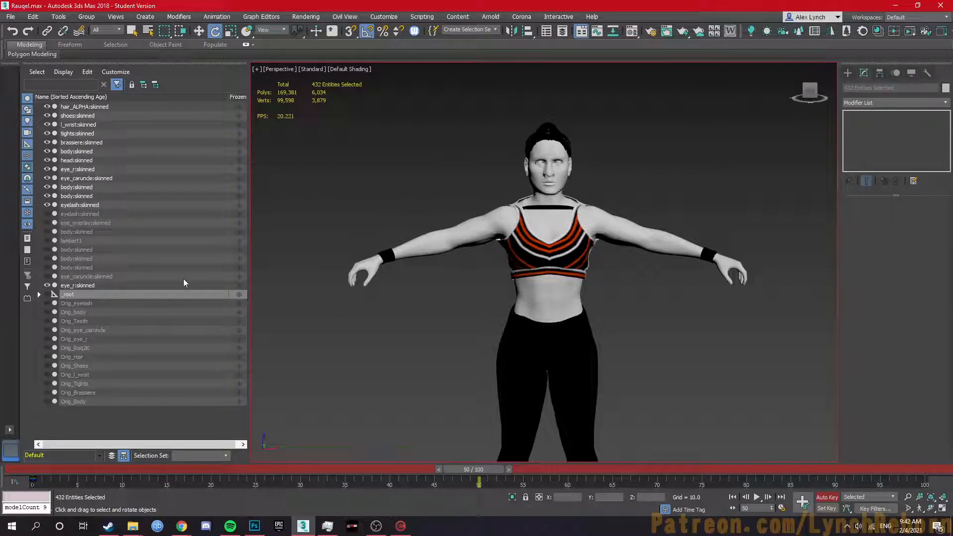
# Expand the selected _root hierarchy again to reveal the leg bones
pyautogui.keyDown('alt'); pyautogui.moveTo(552, 267); pyautogui.dragTo(502, 268, button='middle'); pyautogui.keyUp('alt')
pyautogui.moveTo(460, 397); pyautogui.dragTo(487, 245, button='middle')
pyautogui.rightClick(56, 303)
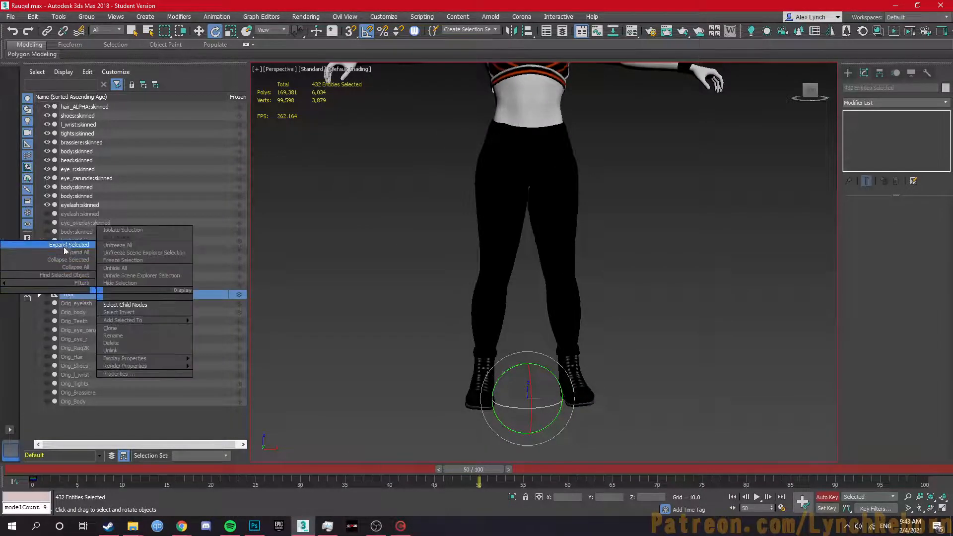
pyautogui.click(35, 248)
pyautogui.scroll(-4, 178, 352)
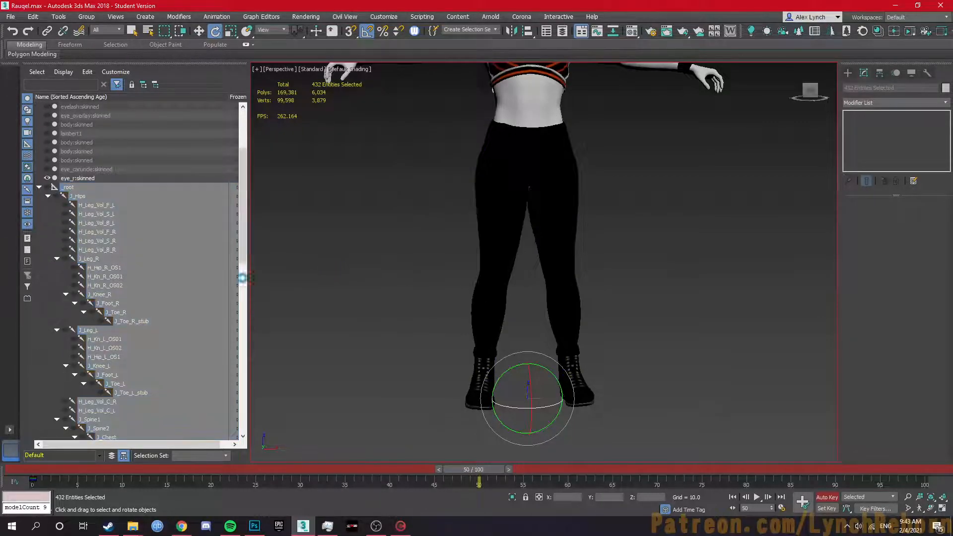
# Clear the selection and rotate the J_Leg_R and J_Leg_L bones into a wide split pose at frame 50
pyautogui.hotkey('ctrl', 'd')
pyautogui.click(89, 259)
pyautogui.moveTo(519, 140); pyautogui.dragTo(491, 149)
pyautogui.click(109, 331)
pyautogui.keyDown('alt'); pyautogui.moveTo(465, 175); pyautogui.dragTo(377, 329, button='middle'); pyautogui.keyUp('alt')
# Rotate the J_Head bone so the head turns to the side at frame 50
pyautogui.scroll(-8, 176, 353)
pyautogui.scroll(-14, 126, 318)
pyautogui.scroll(-9, 135, 339)
pyautogui.click(130, 294)
pyautogui.keyDown('alt'); pyautogui.moveTo(347, 223); pyautogui.dragTo(414, 132, button='middle'); pyautogui.keyUp('alt')
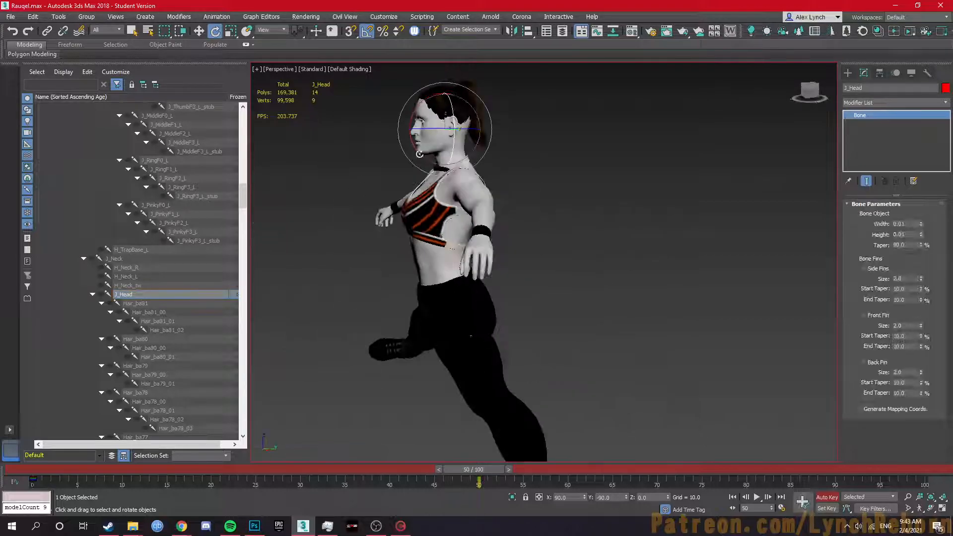
pyautogui.moveTo(414, 132); pyautogui.dragTo(397, 132)
# Turn off Auto Key and scrub the timeline back and forth to preview the pose, ending at frame 50
pyautogui.keyDown('alt'); pyautogui.moveTo(377, 211); pyautogui.dragTo(446, 207, button='middle'); pyautogui.keyUp('alt')
pyautogui.keyDown('alt'); pyautogui.moveTo(469, 336); pyautogui.dragTo(368, 313, button='middle'); pyautogui.keyUp('alt')
pyautogui.keyDown('alt'); pyautogui.moveTo(456, 165); pyautogui.dragTo(551, 206, button='middle'); pyautogui.keyUp('alt')
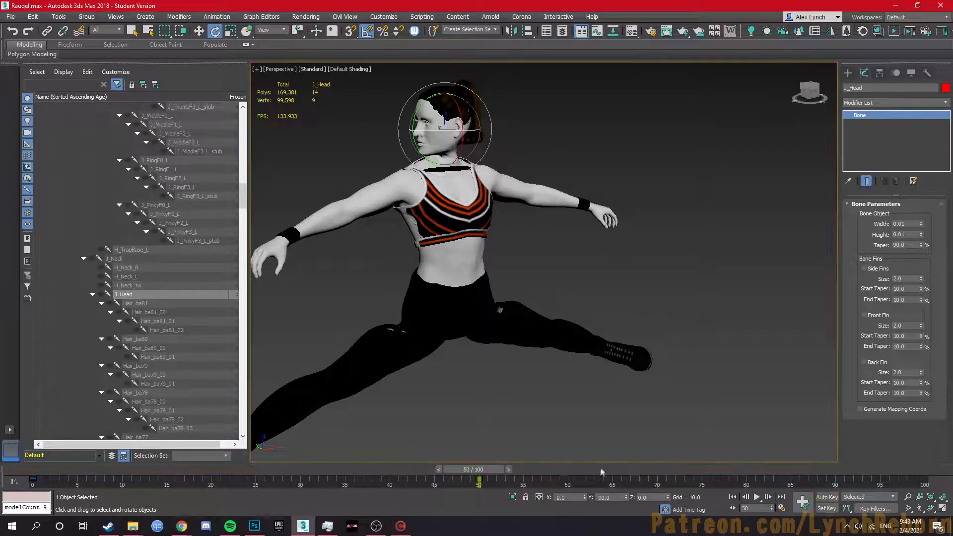
pyautogui.moveTo(488, 472); pyautogui.dragTo(397, 471)
pyautogui.moveTo(320, 453); pyautogui.dragTo(491, 465)
# Select the tights:skinned mesh and examine its crotch area from below for body parts poking through
pyautogui.click(494, 397)
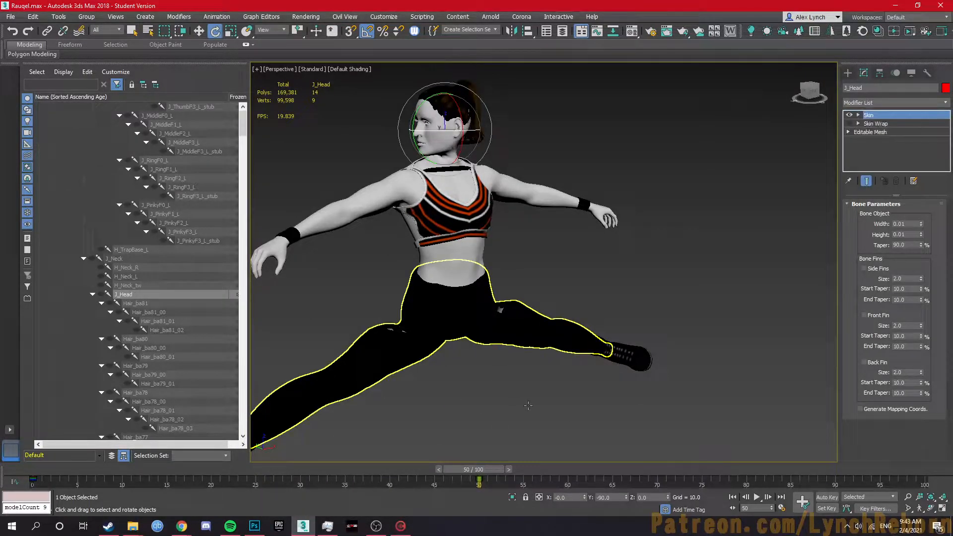
pyautogui.press('e')
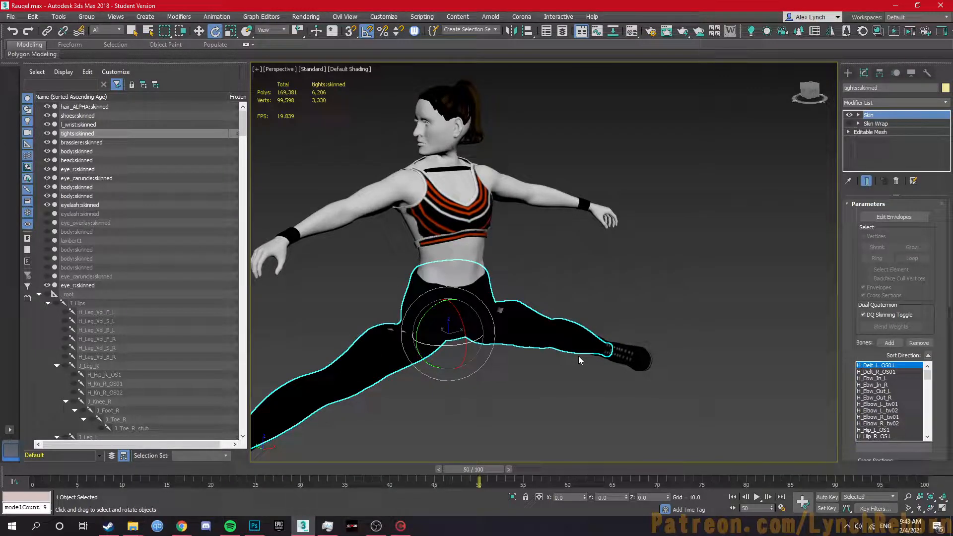
pyautogui.keyDown('alt'); pyautogui.moveTo(522, 347); pyautogui.dragTo(432, 378, button='middle'); pyautogui.keyUp('alt')
pyautogui.scroll(4, 485, 336)
pyautogui.scroll(3, 485, 336)
pyautogui.keyDown('alt'); pyautogui.moveTo(485, 336); pyautogui.dragTo(523, 284, button='middle'); pyautogui.keyUp('alt')
pyautogui.keyDown('alt'); pyautogui.moveTo(511, 332); pyautogui.dragTo(531, 268, button='middle'); pyautogui.keyUp('alt')
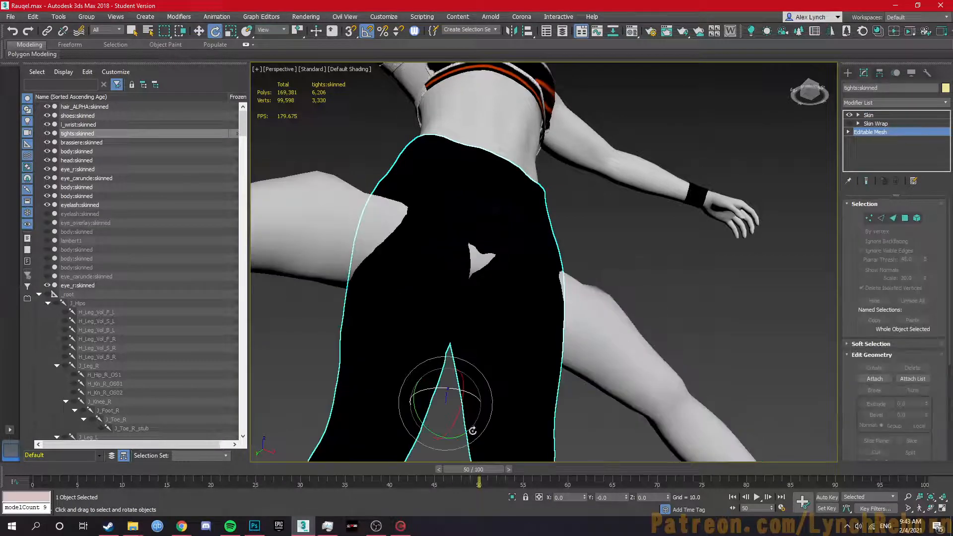
# Add an Edit Mesh modifier above the Skin modifier on the tights
pyautogui.click(886, 114)
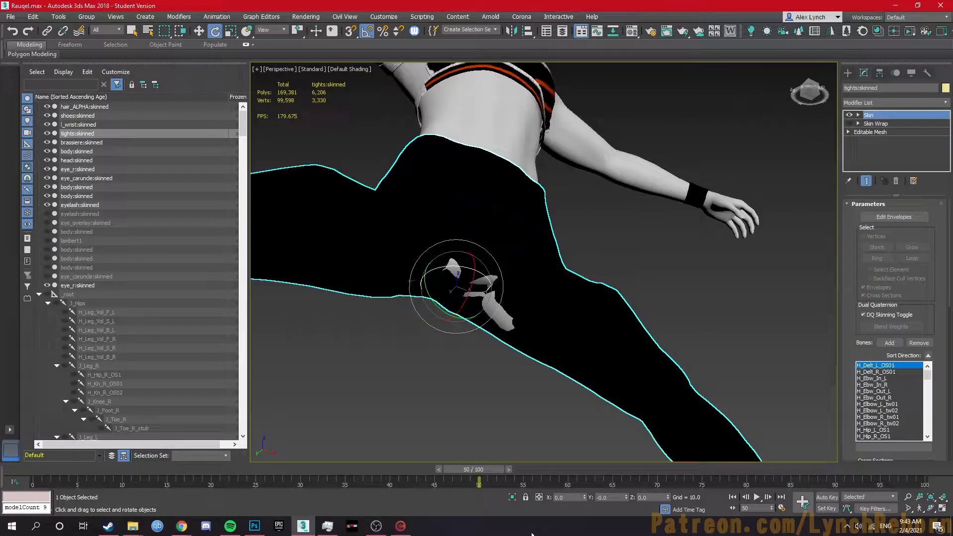
pyautogui.click(898, 103)
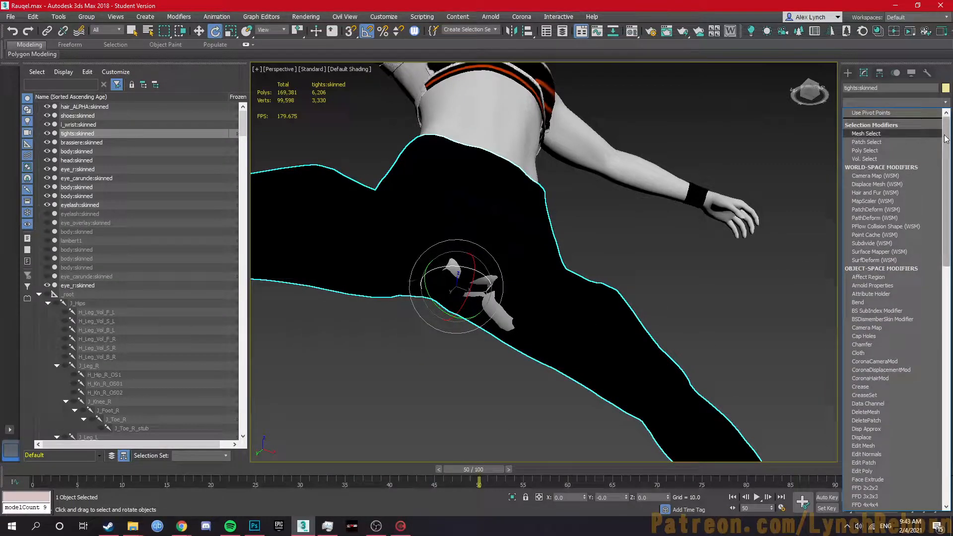
pyautogui.scroll(-5, 912, 232)
pyautogui.click(864, 189)
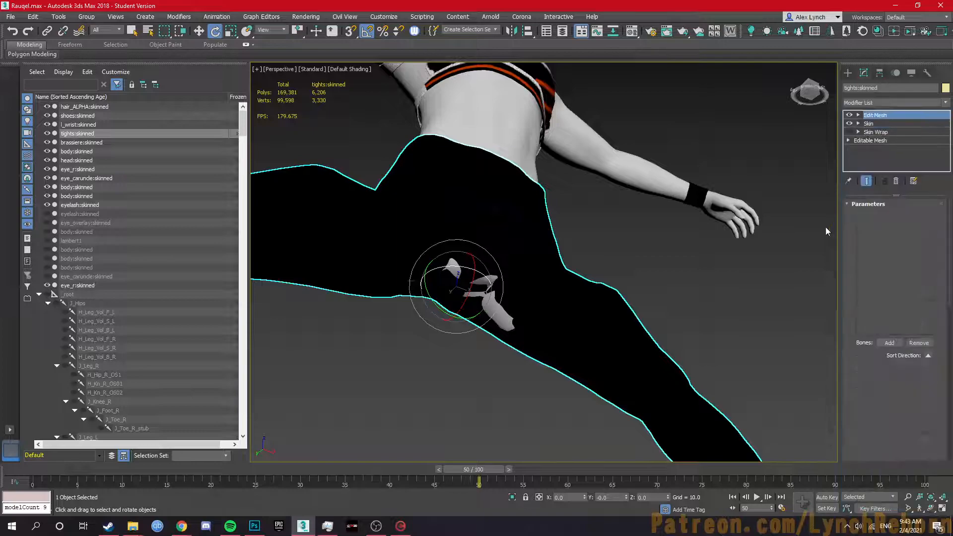
# Edit the tights at vertex level with Soft Selection on, falloff 20, pinch 0.3 and bubble 0.3
pyautogui.scroll(-3, 850, 324)
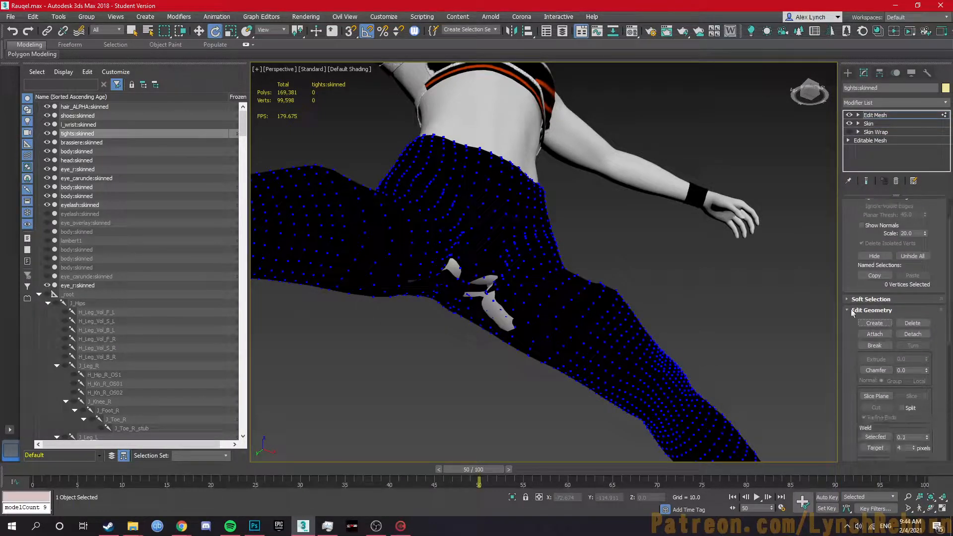
pyautogui.click(864, 299)
pyautogui.click(867, 311)
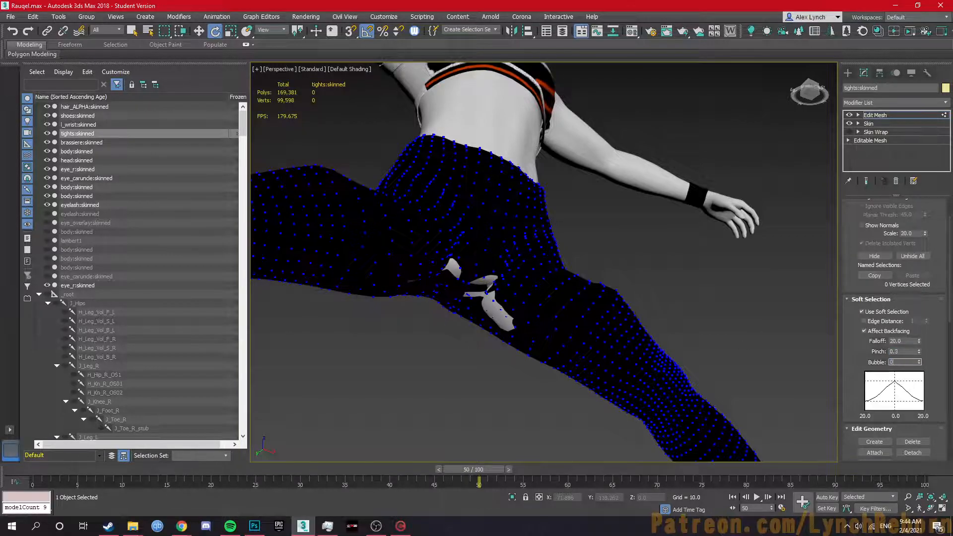
# Pull the tights' central crotch vertex down to about Z 86.45 with soft selection to cover the exposed body
pyautogui.click(461, 281)
pyautogui.keyDown('alt'); pyautogui.moveTo(461, 281); pyautogui.dragTo(465, 259, button='middle'); pyautogui.keyUp('alt')
pyautogui.press('w')
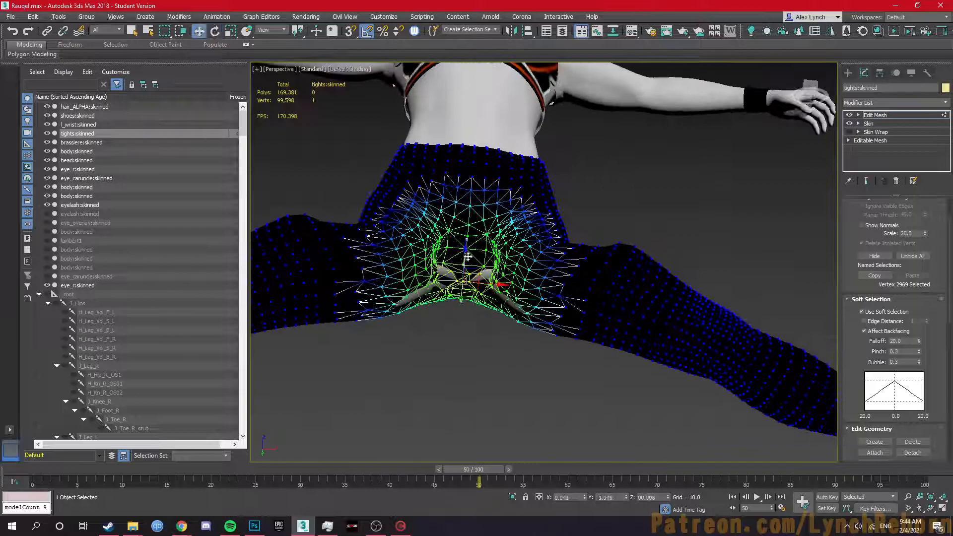
pyautogui.moveTo(465, 248); pyautogui.dragTo(461, 269)
pyautogui.moveTo(448, 271)
pyautogui.keyDown('alt'); pyautogui.mouseDown(button='middle')
pyautogui.moveTo(430, 219)
pyautogui.moveTo(448, 273)
pyautogui.mouseUp(button='middle'); pyautogui.keyUp('alt')
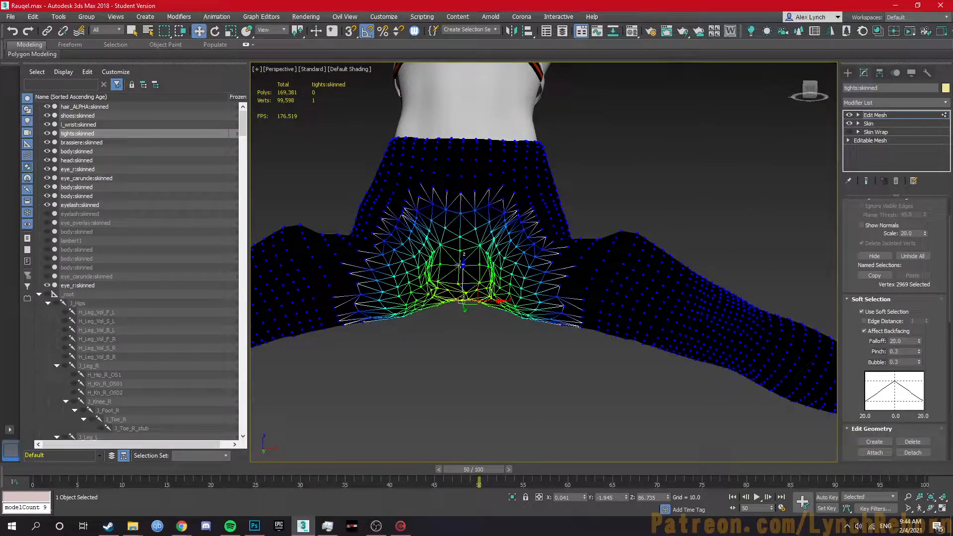
pyautogui.click(462, 269)
pyautogui.hotkey('ctrl', 'z')
pyautogui.moveTo(463, 268); pyautogui.dragTo(463, 270)
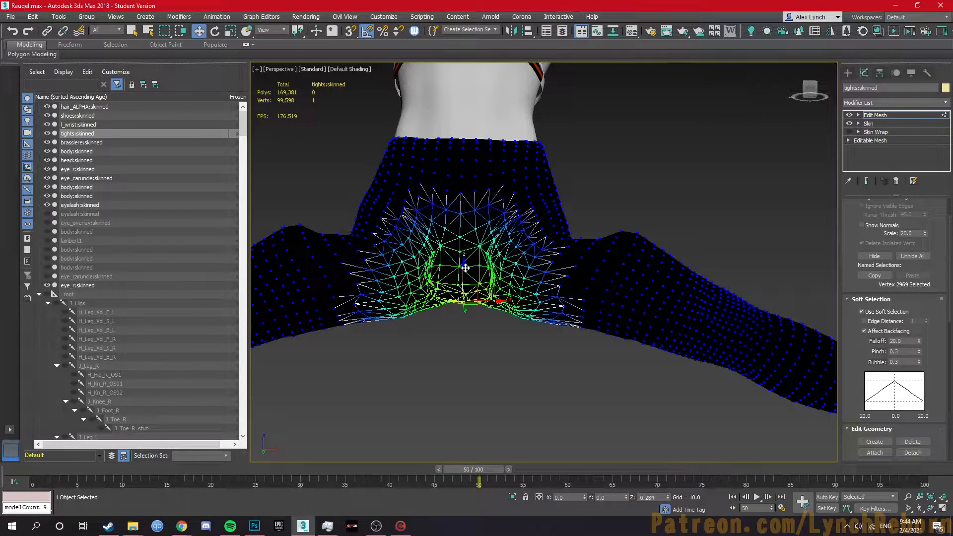
pyautogui.keyDown('alt'); pyautogui.moveTo(518, 273); pyautogui.dragTo(529, 268, button='middle'); pyautogui.keyUp('alt')
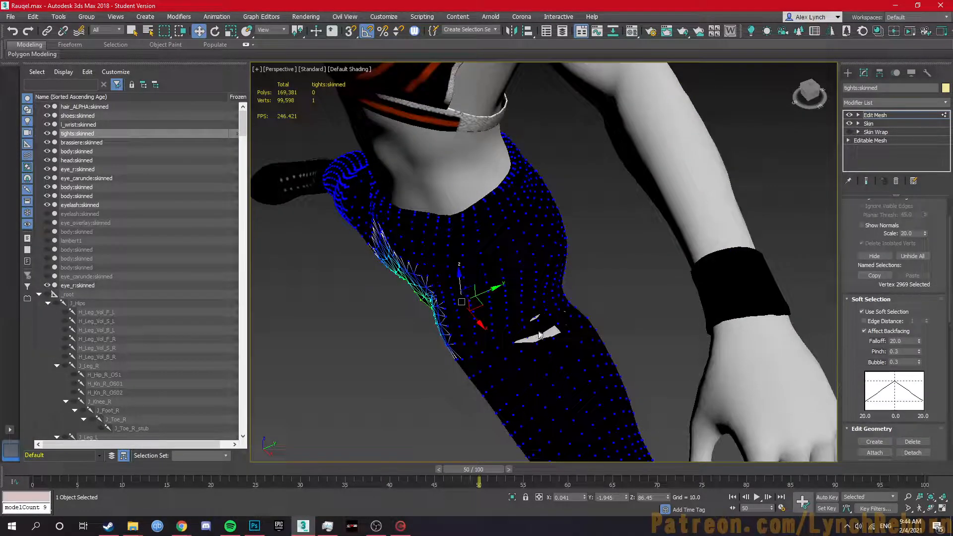
# Select the tights vertex beside the exposed patch on the left upper thigh and set the soft selection falloff to 10
pyautogui.click(542, 333)
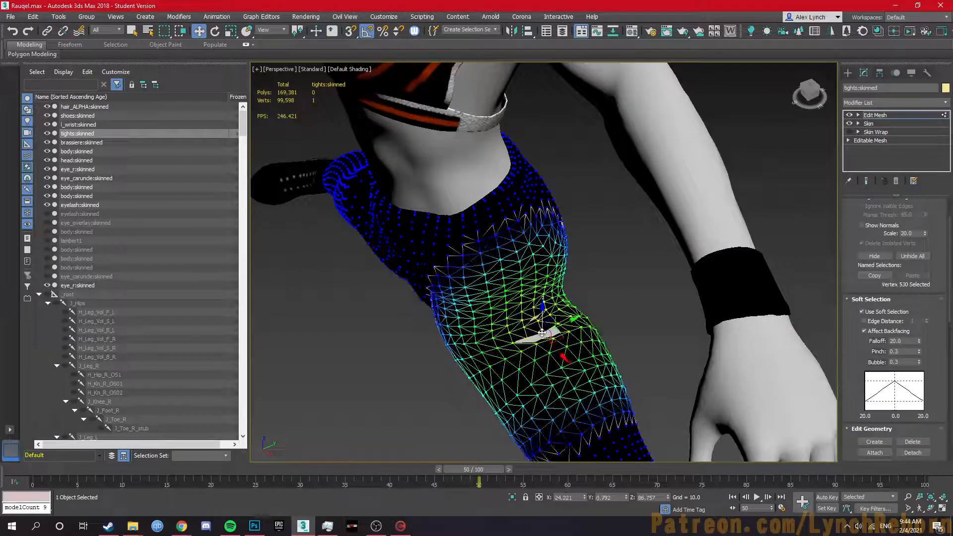
pyautogui.write('10')
pyautogui.press('Return')
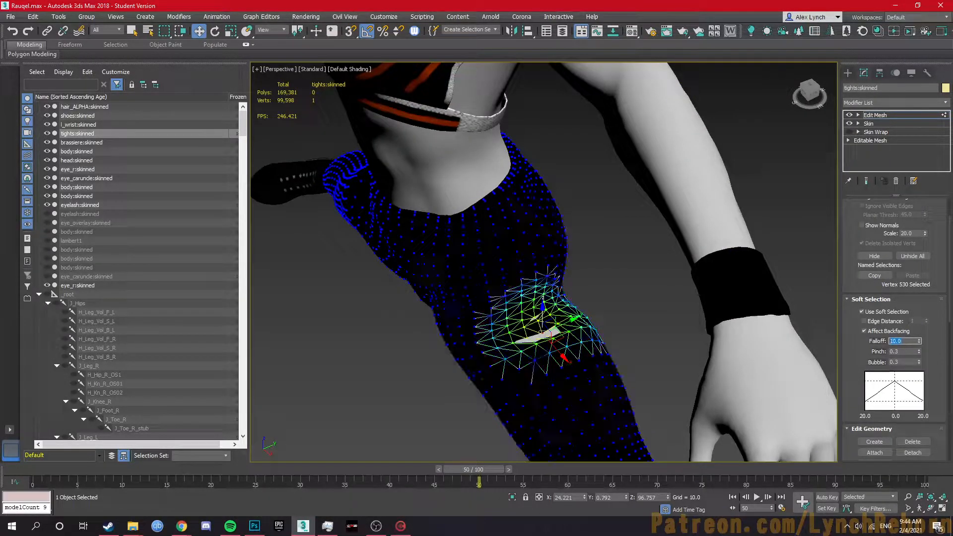
# Try moving the matching vertices on both upper thighs together with soft selection, and undo the move
pyautogui.keyDown('alt'); pyautogui.moveTo(335, 263); pyautogui.dragTo(465, 322, button='middle'); pyautogui.keyUp('alt')
pyautogui.keyDown('ctrl'); pyautogui.click(428, 310); pyautogui.keyUp('ctrl')
pyautogui.moveTo(578, 293); pyautogui.dragTo(570, 287)
pyautogui.keyDown('alt'); pyautogui.moveTo(570, 287); pyautogui.dragTo(426, 346, button='middle'); pyautogui.keyUp('alt')
pyautogui.hotkey('ctrl', 'z')
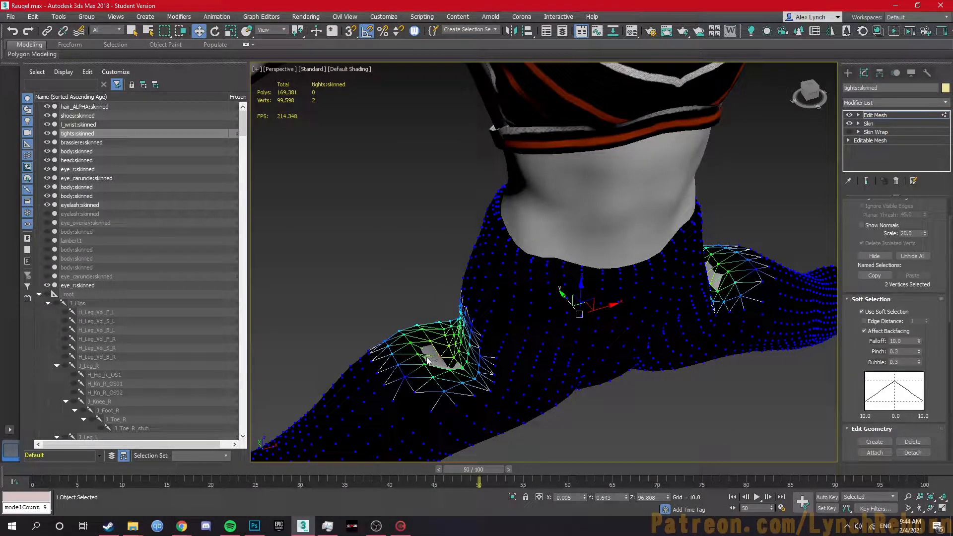
# Pull the tights vertex at the right upper thigh's exposed patch up to about Z 100.14 with soft selection
pyautogui.click(428, 361)
pyautogui.click(441, 356)
pyautogui.moveTo(439, 338); pyautogui.dragTo(437, 322)
pyautogui.keyDown('alt'); pyautogui.moveTo(493, 344); pyautogui.dragTo(262, 320, button='middle'); pyautogui.keyUp('alt')
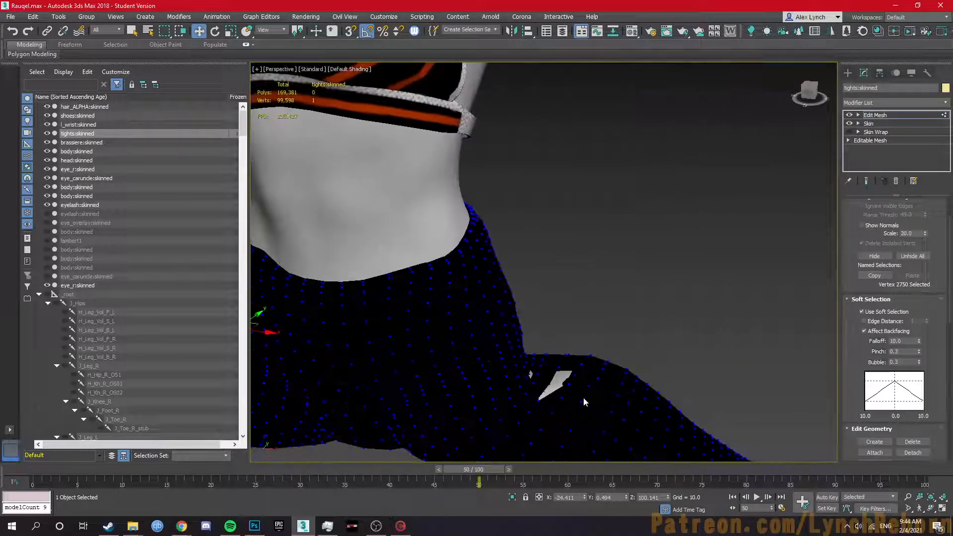
# Pull the tights vertex at the left upper thigh's exposed patch upward to cover the skin, and leave vertex editing
pyautogui.click(551, 387)
pyautogui.moveTo(549, 364); pyautogui.dragTo(550, 342)
pyautogui.keyDown('alt'); pyautogui.moveTo(491, 383); pyautogui.dragTo(531, 372, button='middle'); pyautogui.keyUp('alt')
pyautogui.click(874, 115)
pyautogui.keyDown('alt'); pyautogui.moveTo(393, 342); pyautogui.dragTo(456, 275, button='middle'); pyautogui.keyUp('alt')
pyautogui.scroll(-4, 456, 275)
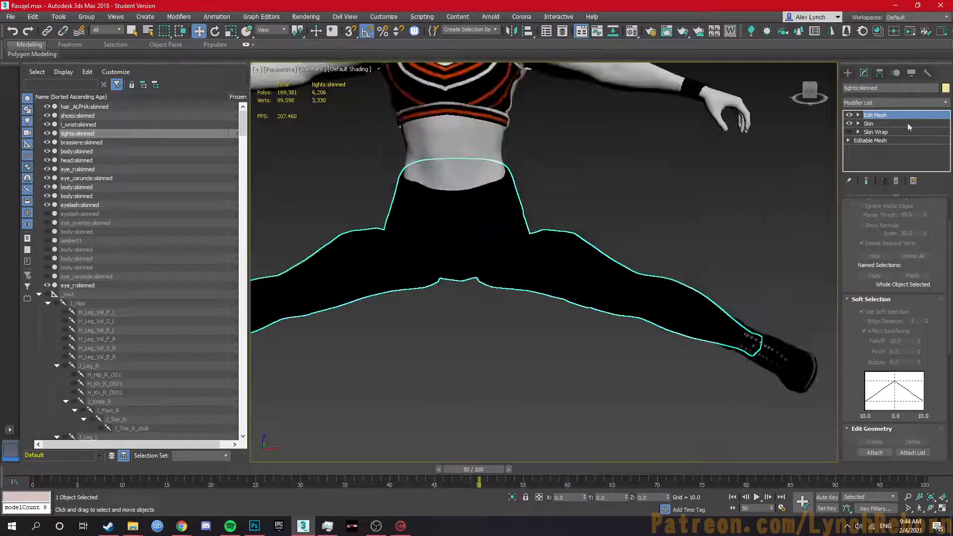
# Move the tights' Edit Mesh modifier below Skin and collapse it into the base Editable Mesh
pyautogui.moveTo(894, 117); pyautogui.dragTo(893, 128)
pyautogui.rightClick(881, 122)
pyautogui.click(848, 211)
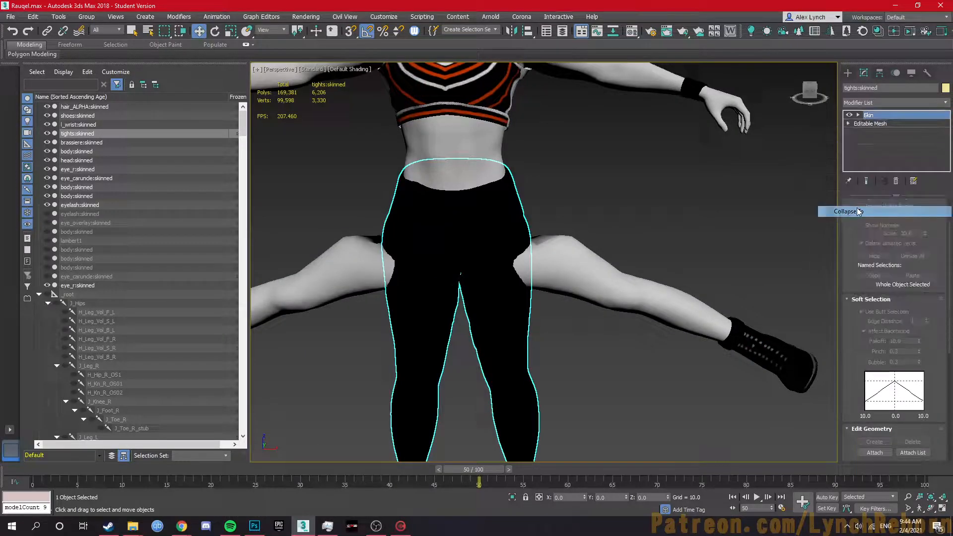
pyautogui.keyDown('alt'); pyautogui.moveTo(444, 372); pyautogui.dragTo(437, 342, button='middle'); pyautogui.keyUp('alt')
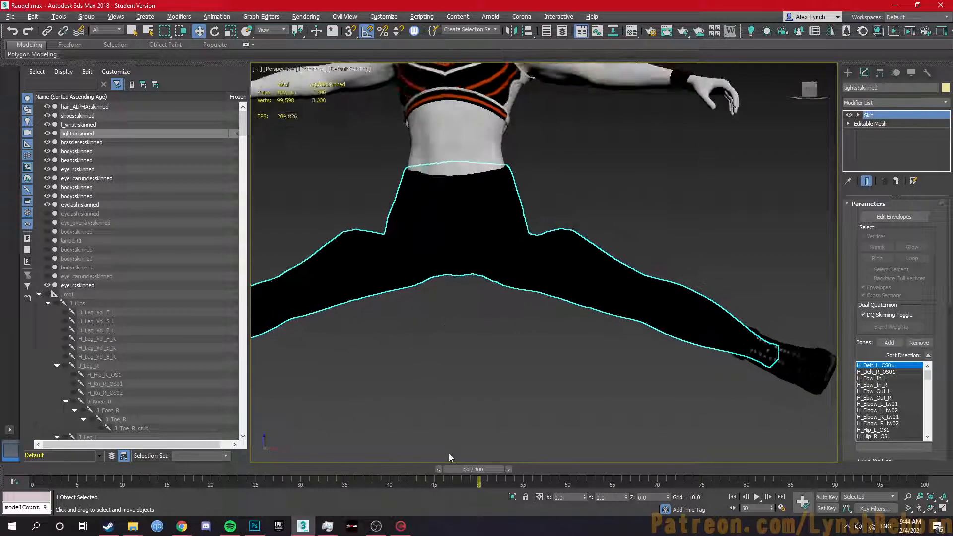
# Select the hair_ALPHA:skinned mesh, enter its Skin envelope editing with Vertices enabled, and select all hair vertices
pyautogui.scroll(-4, 486, 296)
pyautogui.moveTo(509, 211); pyautogui.dragTo(483, 219, button='middle')
pyautogui.hotkey('ctrl', 'z')
pyautogui.click(479, 154)
pyautogui.press('z')
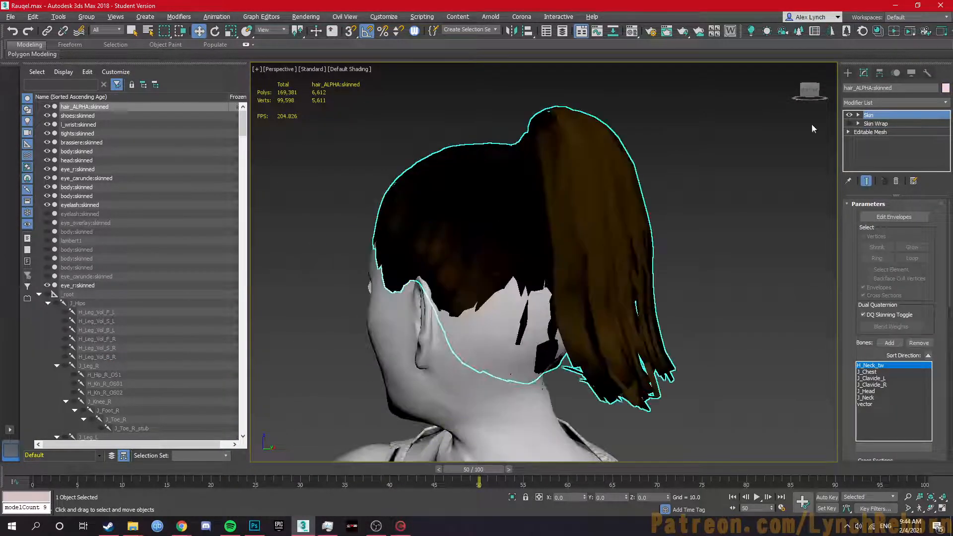
pyautogui.click(876, 124)
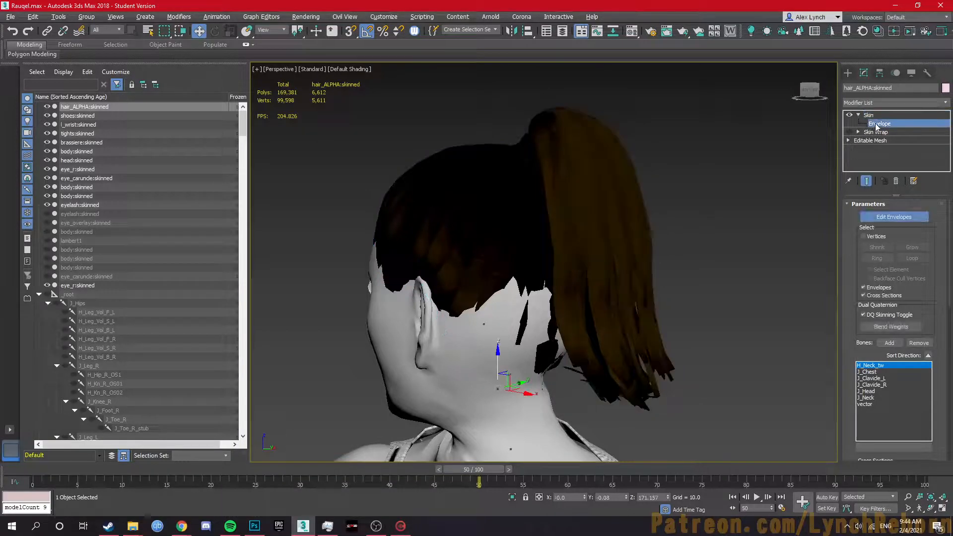
pyautogui.keyDown('alt'); pyautogui.moveTo(567, 337); pyautogui.dragTo(536, 303, button='middle'); pyautogui.keyUp('alt')
pyautogui.click(864, 236)
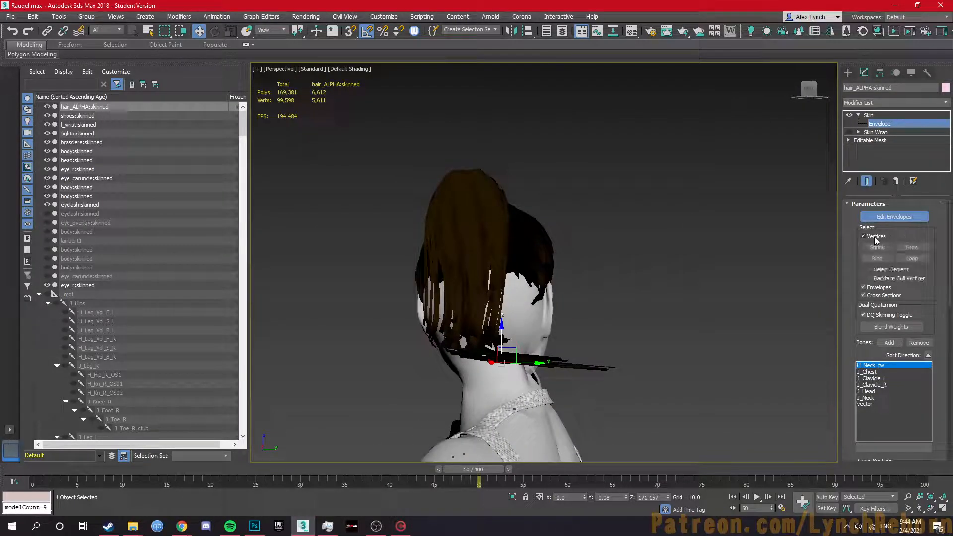
pyautogui.keyDown('alt'); pyautogui.moveTo(583, 337); pyautogui.dragTo(510, 357, button='middle'); pyautogui.keyUp('alt')
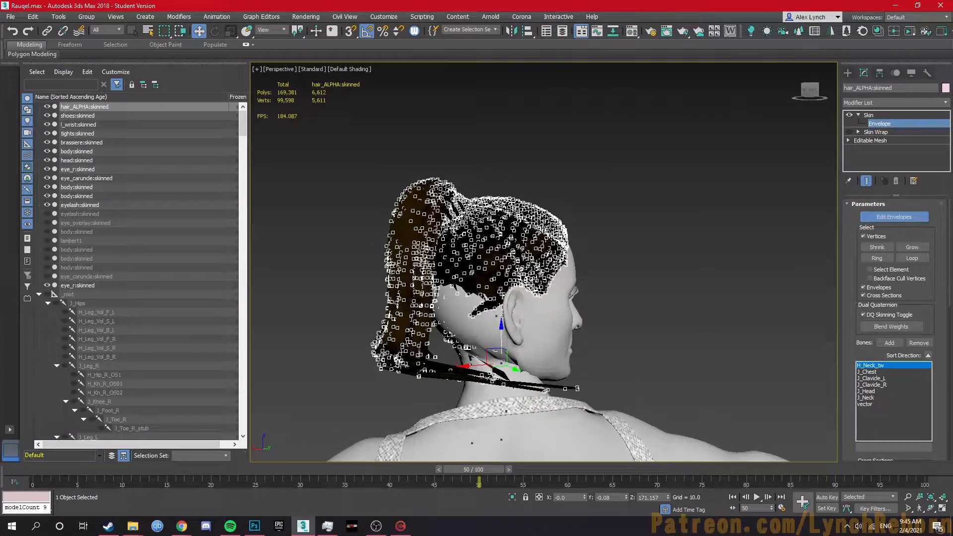
# Assign all hair vertices a weight of 1 to the J_Head bone with the Weight Tool, and leave envelope editing
pyautogui.click(866, 391)
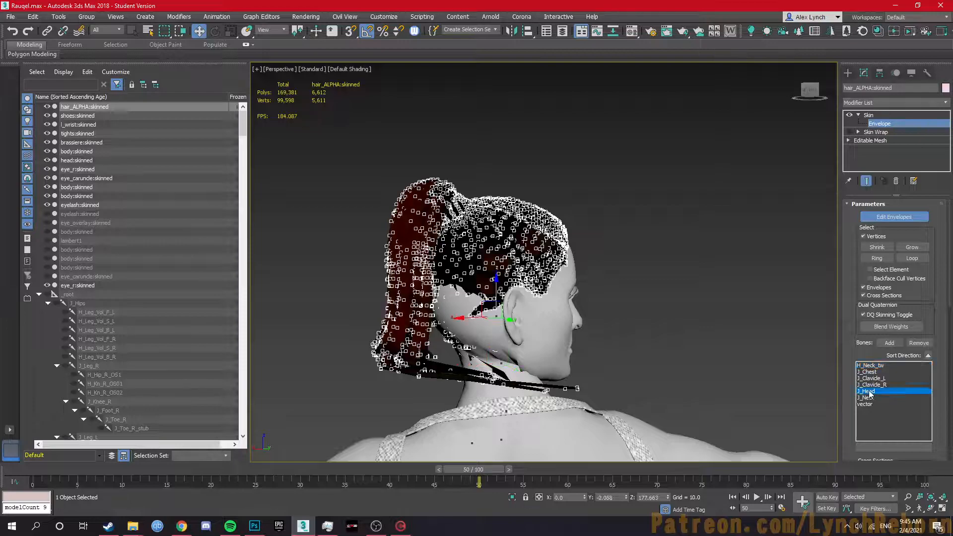
pyautogui.scroll(-6, 844, 347)
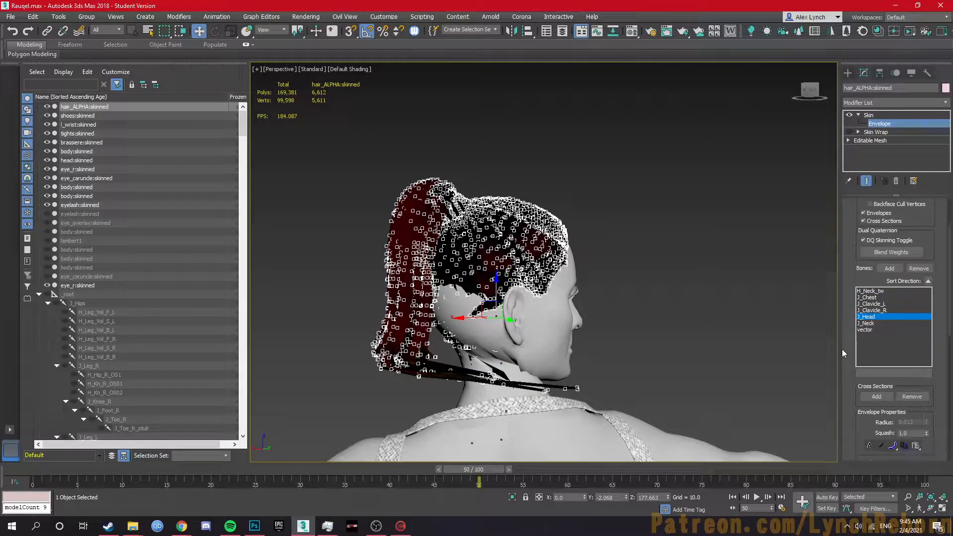
pyautogui.scroll(-4, 866, 392)
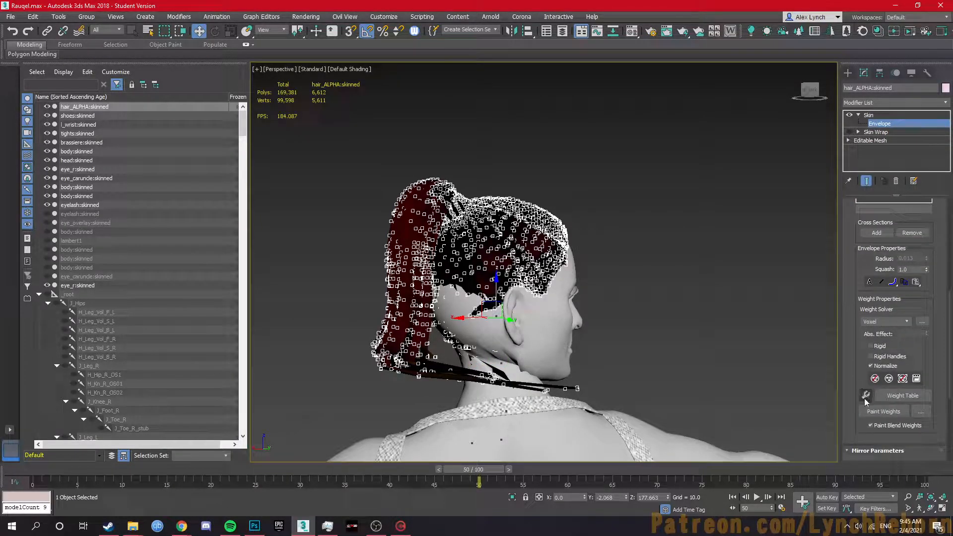
pyautogui.click(865, 396)
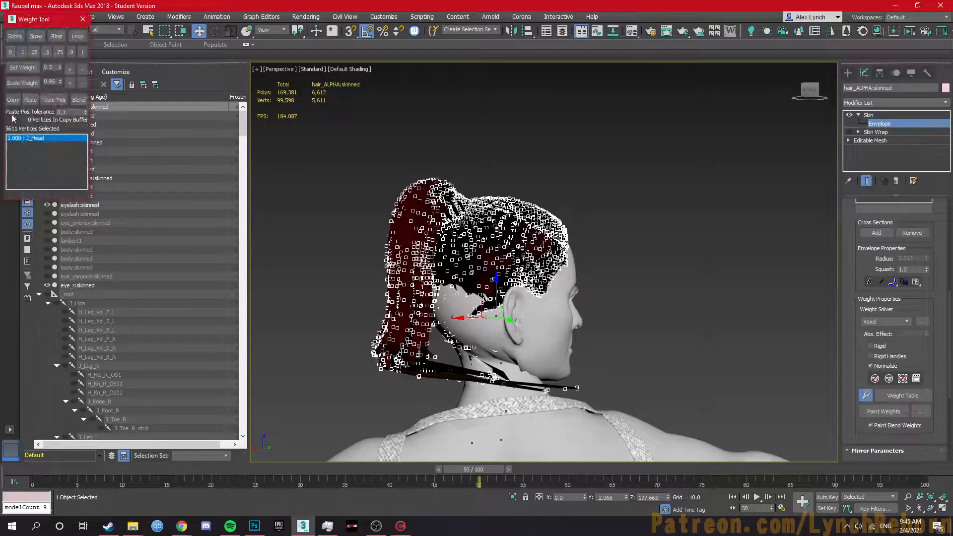
pyautogui.click(80, 54)
pyautogui.keyDown('alt'); pyautogui.moveTo(401, 350); pyautogui.dragTo(467, 340, button='middle'); pyautogui.keyUp('alt')
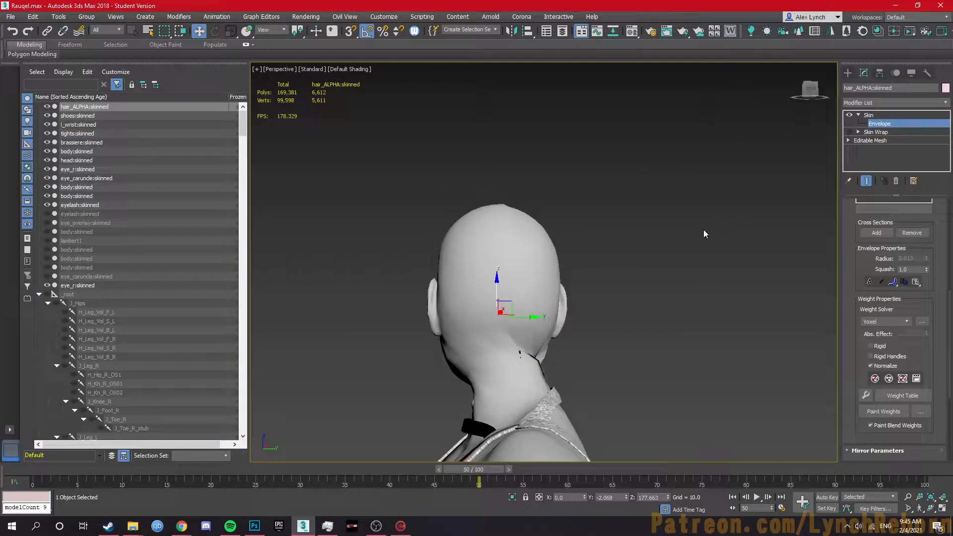
pyautogui.scroll(-2, 897, 399)
pyautogui.click(865, 365)
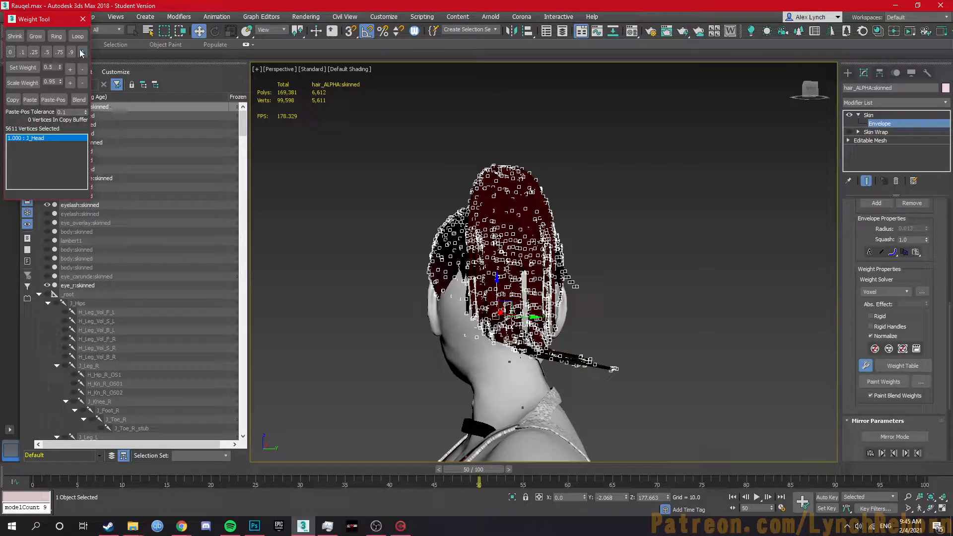
pyautogui.click(81, 52)
pyautogui.click(83, 19)
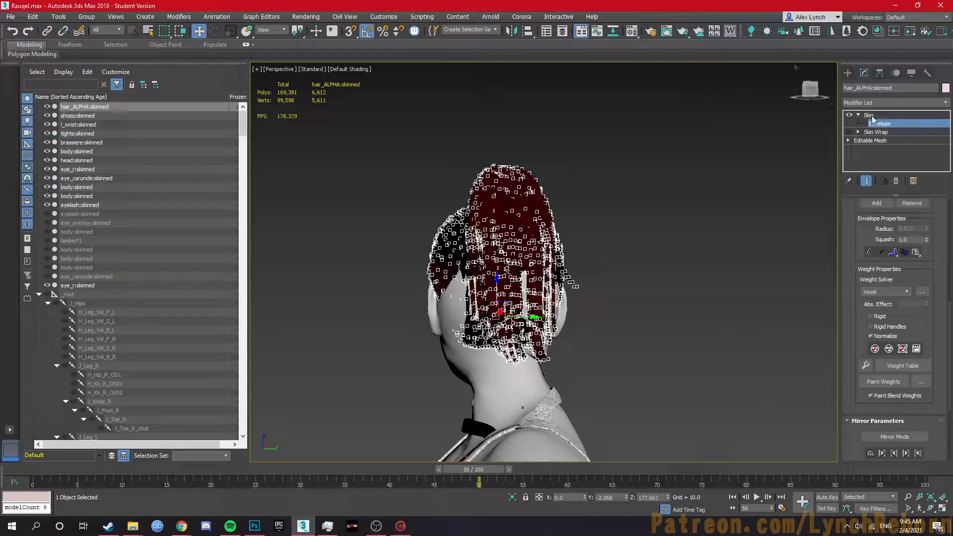
pyautogui.click(869, 115)
# Scrub the animation around frame 50 to check how the reweighted hair follows the head
pyautogui.keyDown('alt'); pyautogui.moveTo(647, 311); pyautogui.dragTo(725, 311, button='middle'); pyautogui.keyUp('alt')
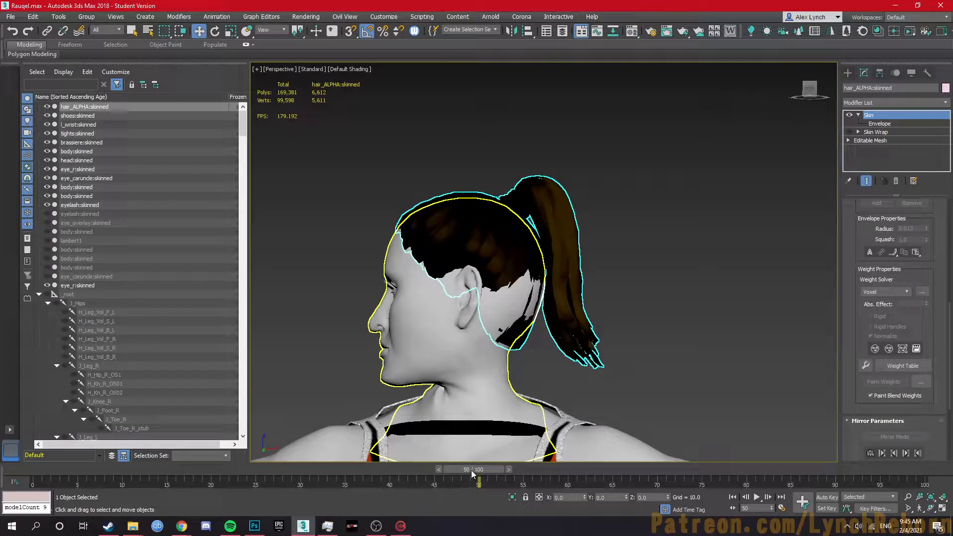
pyautogui.moveTo(471, 469)
pyautogui.mouseDown()
pyautogui.moveTo(22, 470)
pyautogui.moveTo(479, 469)
pyautogui.mouseUp()
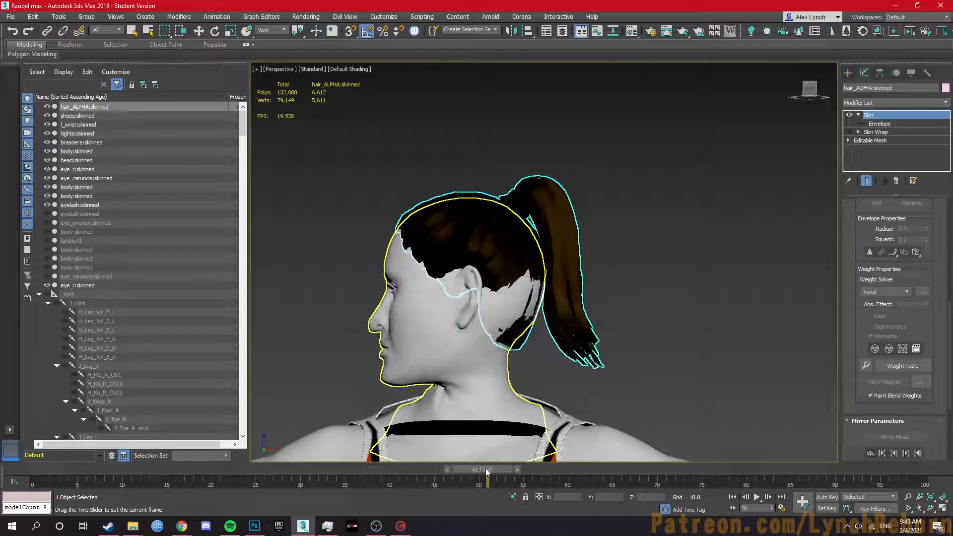
pyautogui.press('w')
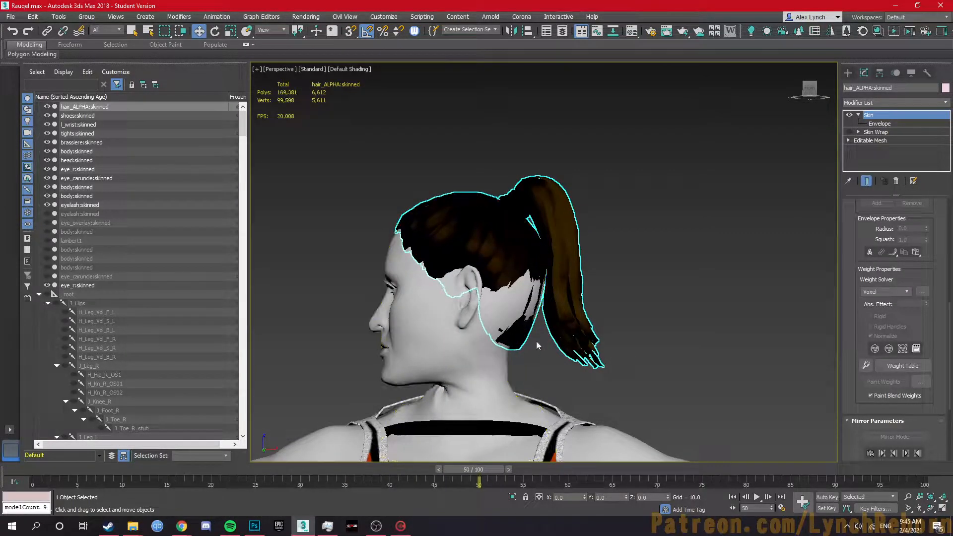
# Try rotating the J_Elbow_R bone at frame 50 without Auto Key, and undo the rotation
pyautogui.scroll(-3, 540, 343)
pyautogui.moveTo(541, 343); pyautogui.dragTo(528, 169, button='middle')
pyautogui.scroll(-2, 556, 208)
pyautogui.scroll(-12, 80, 318)
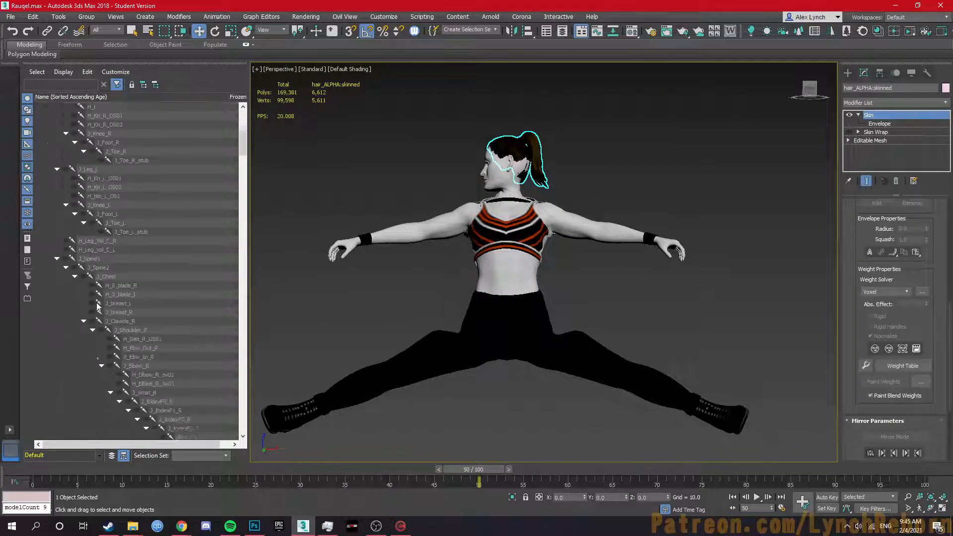
pyautogui.click(137, 258)
pyautogui.press('e')
pyautogui.moveTo(419, 236); pyautogui.dragTo(376, 239)
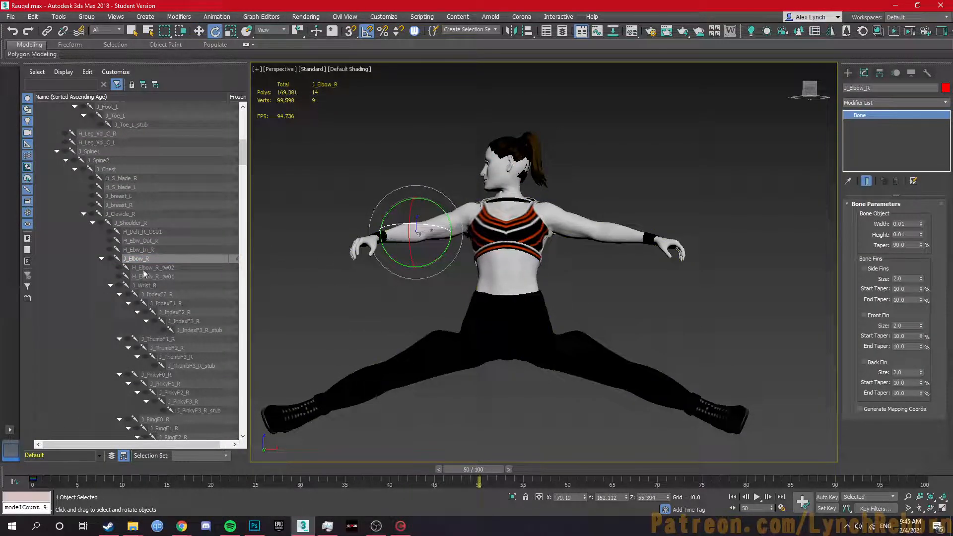
pyautogui.click(145, 285)
pyautogui.hotkey('ctrl', 'z')
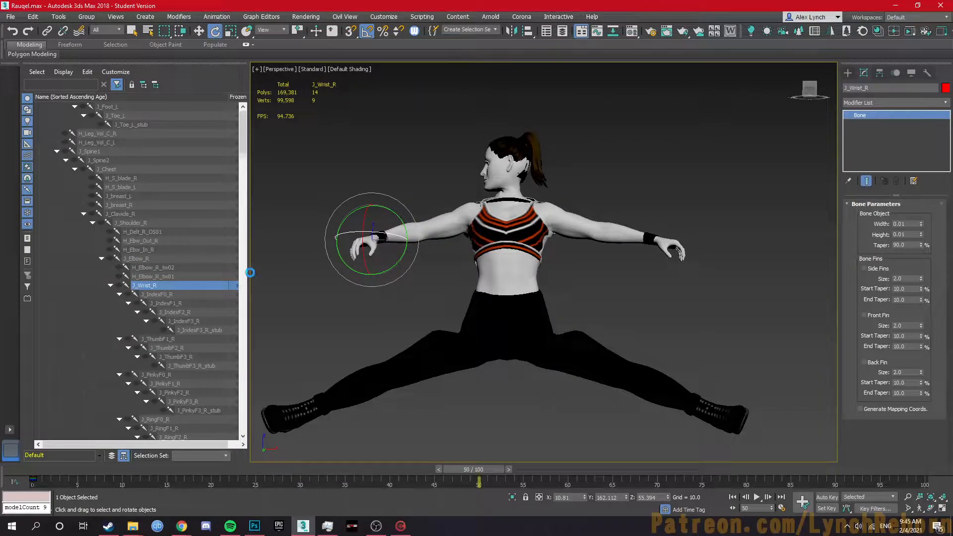
pyautogui.hotkey('ctrl', 'z')
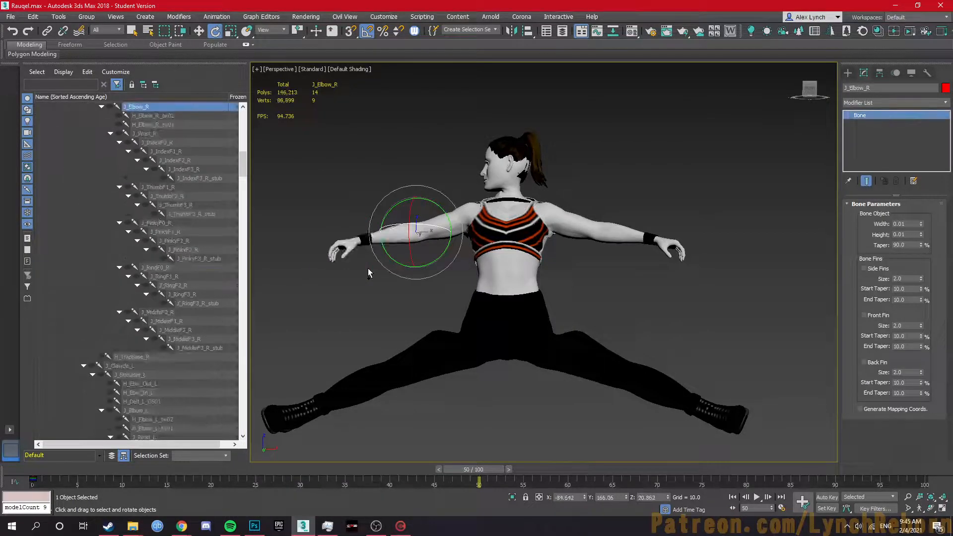
# Key a downward bend of the J_Elbow_R bone at frame 50 with Auto Key, select J_RingF1_R, and turn Auto Key off
pyautogui.click(832, 499)
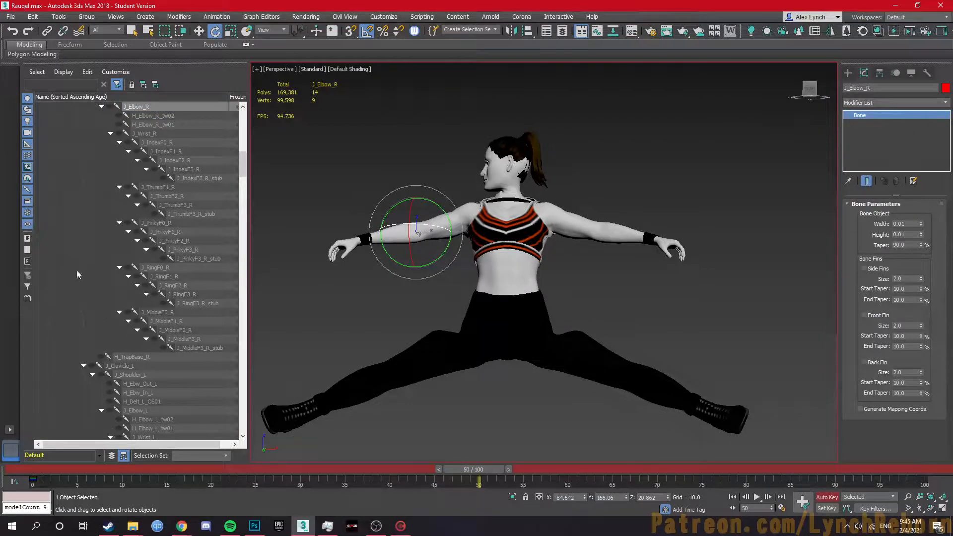
pyautogui.moveTo(390, 238)
pyautogui.mouseDown()
pyautogui.moveTo(433, 247)
pyautogui.moveTo(367, 218)
pyautogui.moveTo(367, 263)
pyautogui.moveTo(366, 249)
pyautogui.moveTo(327, 275)
pyautogui.mouseUp()
pyautogui.click(169, 267)
pyautogui.click(169, 276)
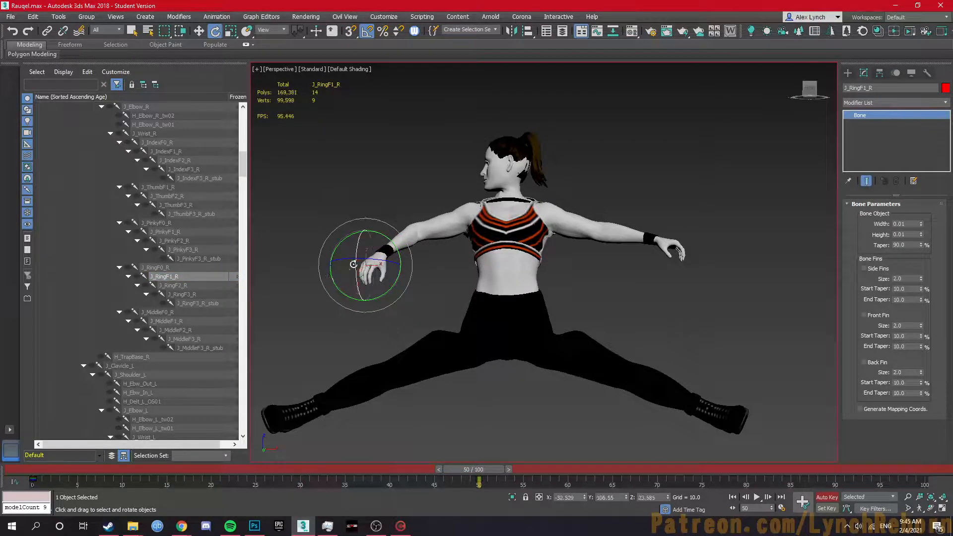
pyautogui.click(824, 497)
# Return the animation to frame 0 and collapse the _root bone hierarchy in the scene list
pyautogui.moveTo(473, 469); pyautogui.dragTo(30, 446)
pyautogui.moveTo(498, 341); pyautogui.dragTo(496, 400, button='middle')
pyautogui.moveTo(243, 164); pyautogui.dragTo(235, 119)
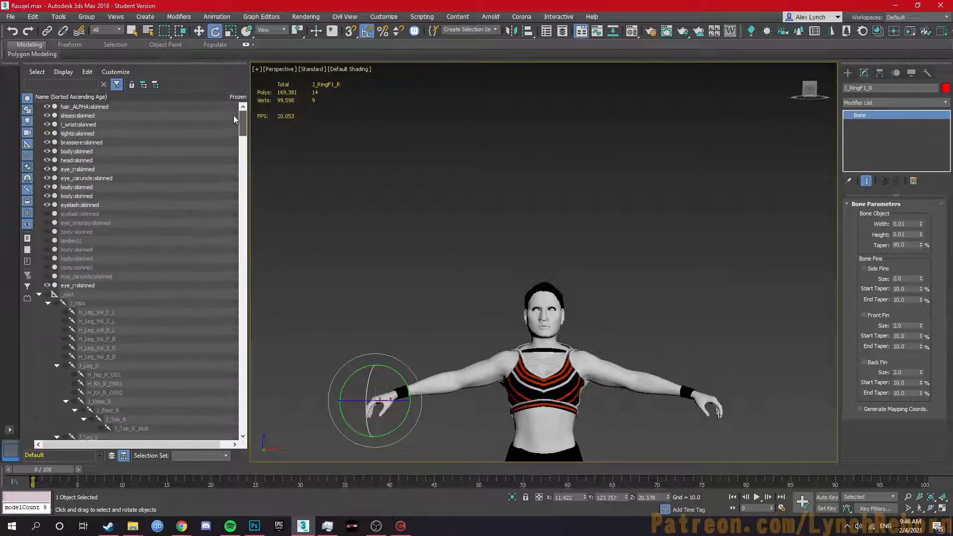
pyautogui.click(39, 294)
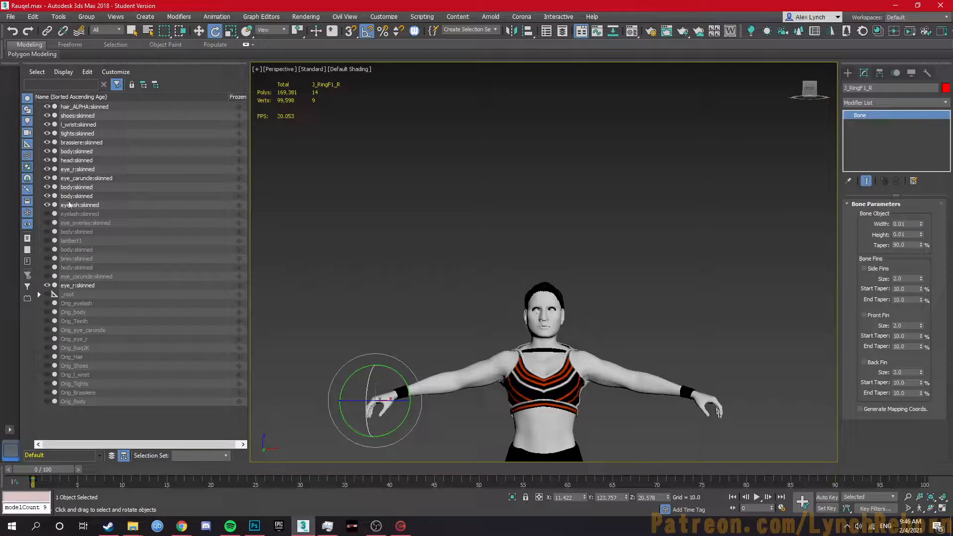
# Go through the skinned meshes one by one from hair_ALPHA:skinned to eye_r:skinned to review the model's separate parts
pyautogui.click(126, 106)
pyautogui.click(126, 115)
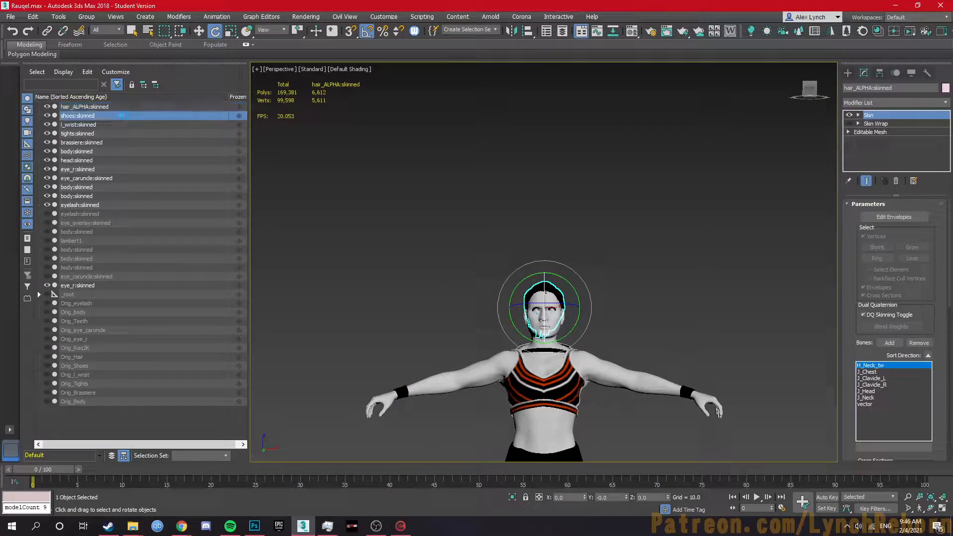
pyautogui.click(123, 125)
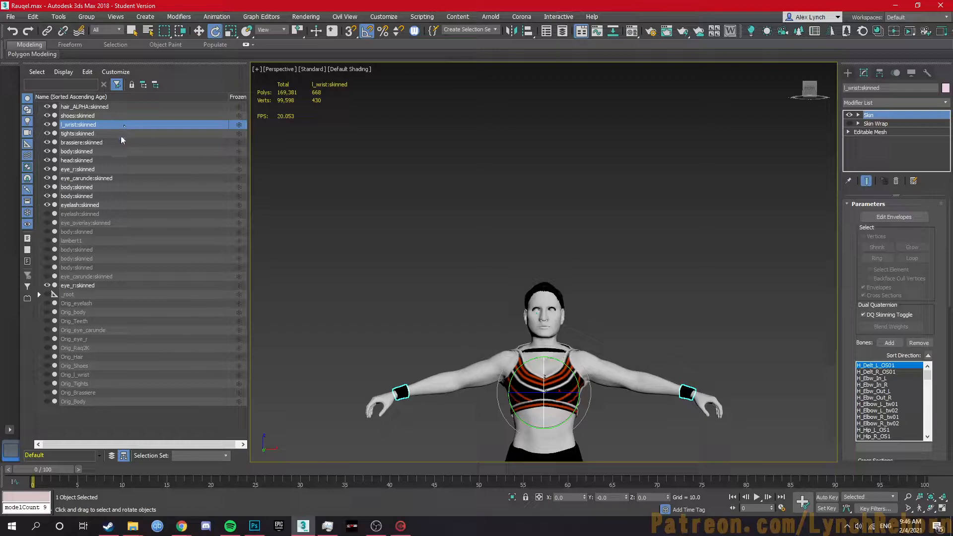
pyautogui.click(121, 134)
pyautogui.click(121, 143)
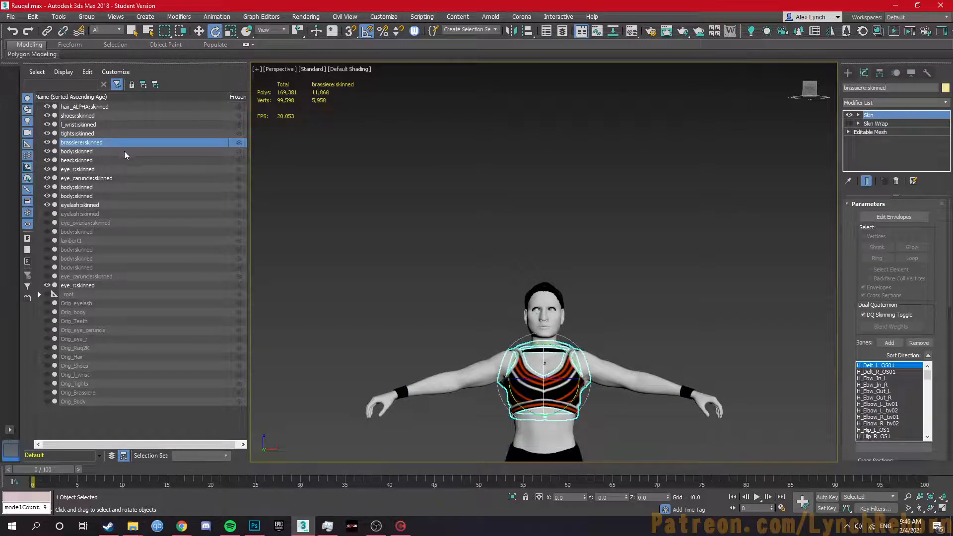
pyautogui.click(124, 151)
pyautogui.click(124, 160)
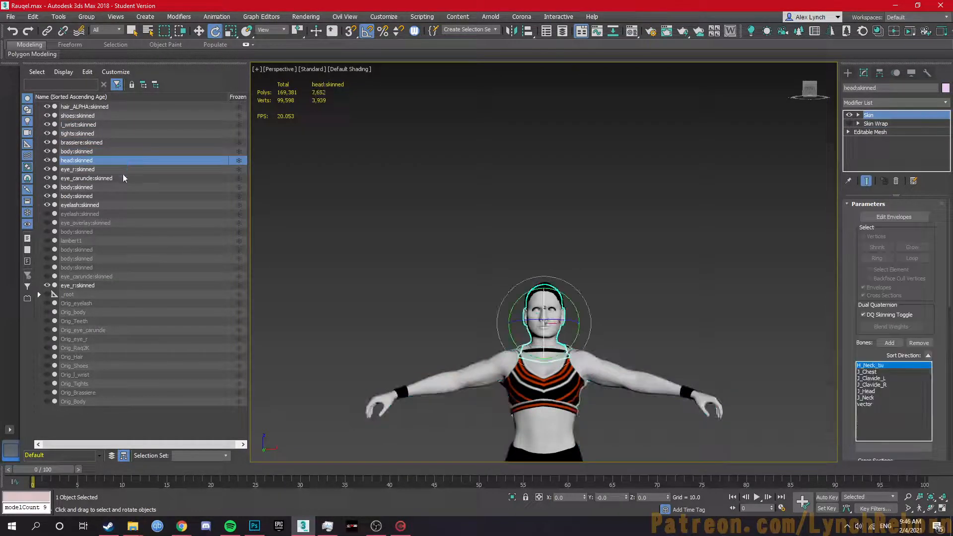
pyautogui.click(121, 169)
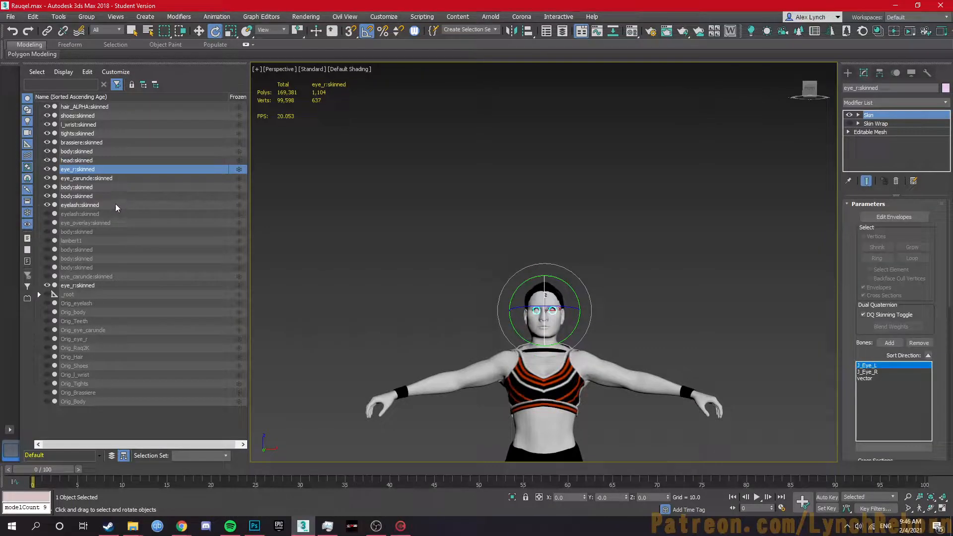
# In CakeTools, start opening a cake file, and duplicate bakedfile07.bak in the WWE 2K20 Originals folder in File Explorer
pyautogui.click(400, 526)
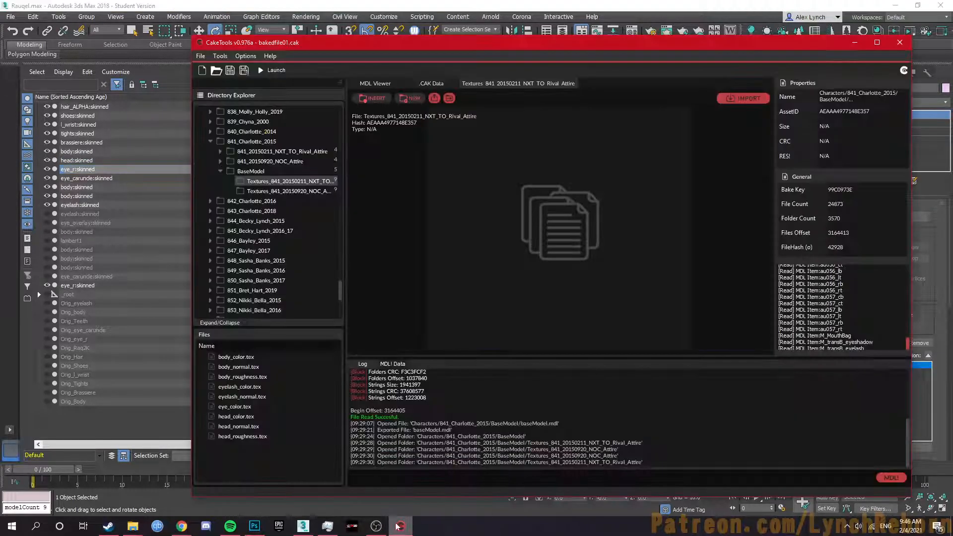
pyautogui.click(216, 70)
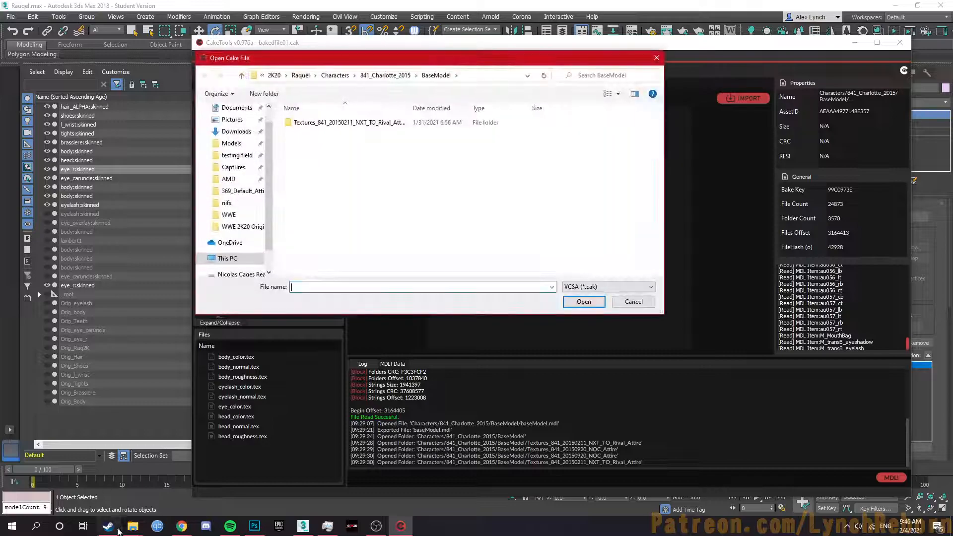
pyautogui.moveTo(133, 526)
pyautogui.click(227, 461)
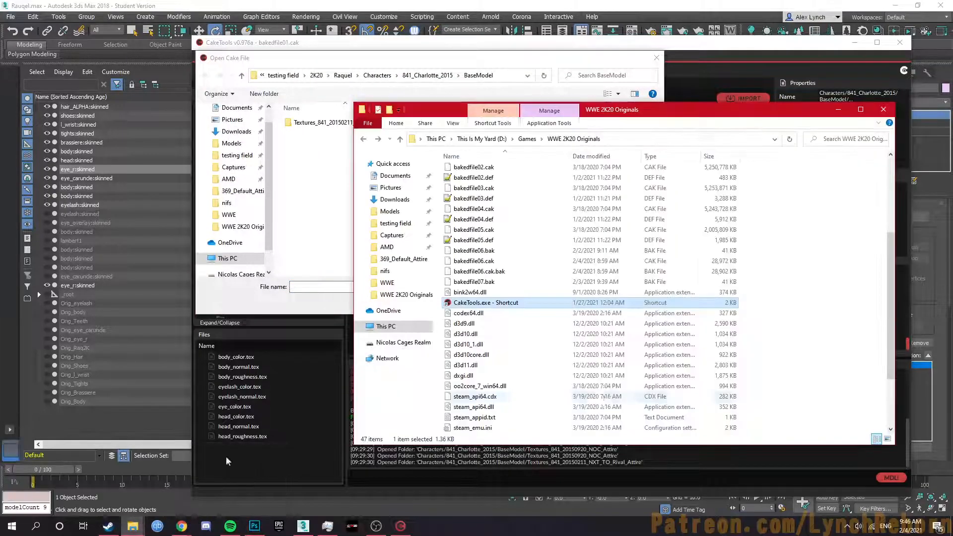
pyautogui.click(483, 282)
pyautogui.hotkey('ctrl', 'c')
pyautogui.hotkey('ctrl', 'v')
# Rename the duplicated file as bakedfile07.cak and accept the file extension change
pyautogui.rightClick(482, 280)
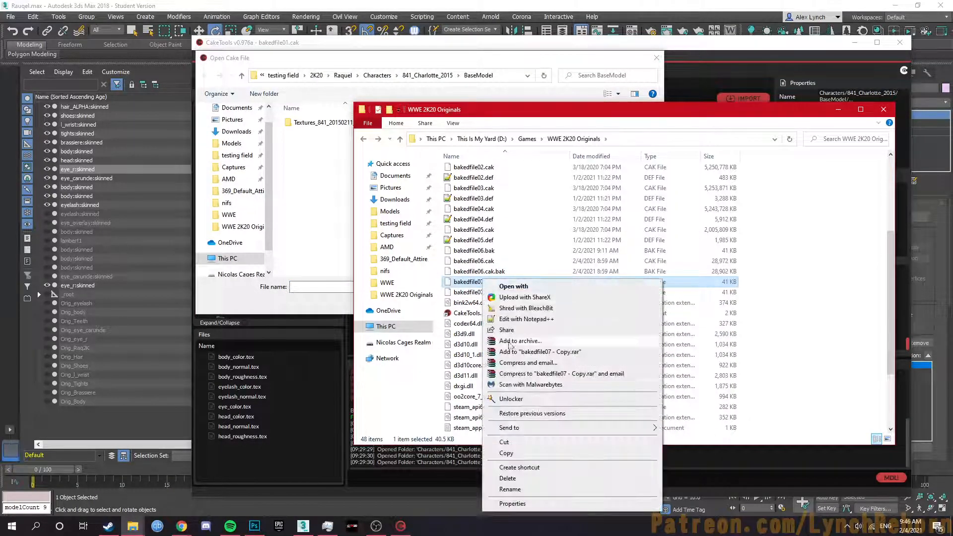
pyautogui.click(500, 489)
pyautogui.moveTo(483, 282); pyautogui.dragTo(606, 293)
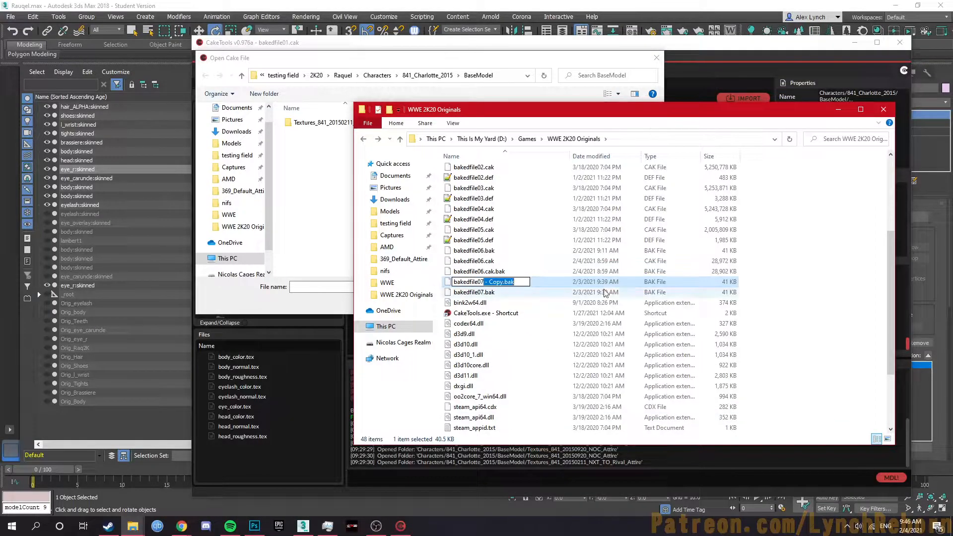
pyautogui.write('.cak')
pyautogui.press('Return')
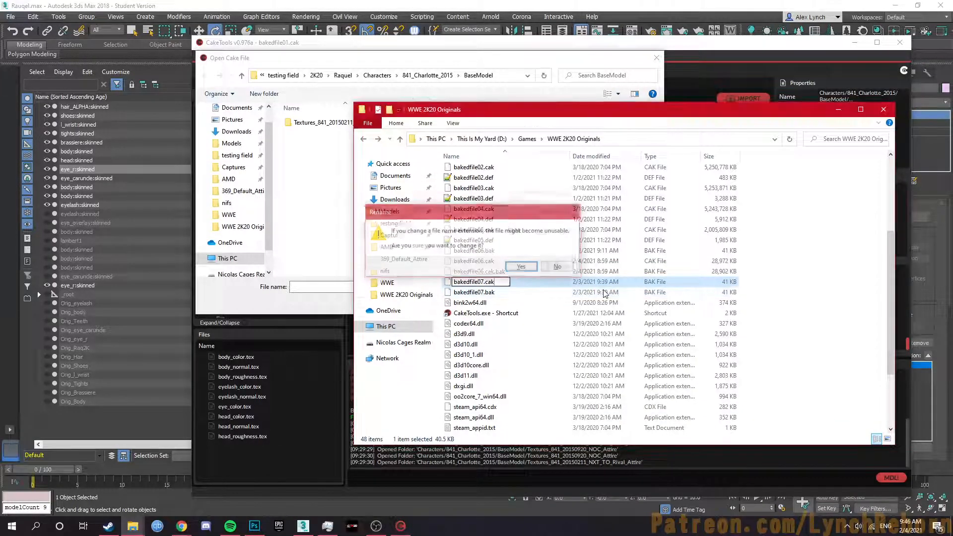
pyautogui.press('Return')
# Open bakedfile07.cak from the WWE 2K20 Originals folder in CakeTools
pyautogui.moveTo(488, 292); pyautogui.dragTo(327, 286)
pyautogui.click(326, 286)
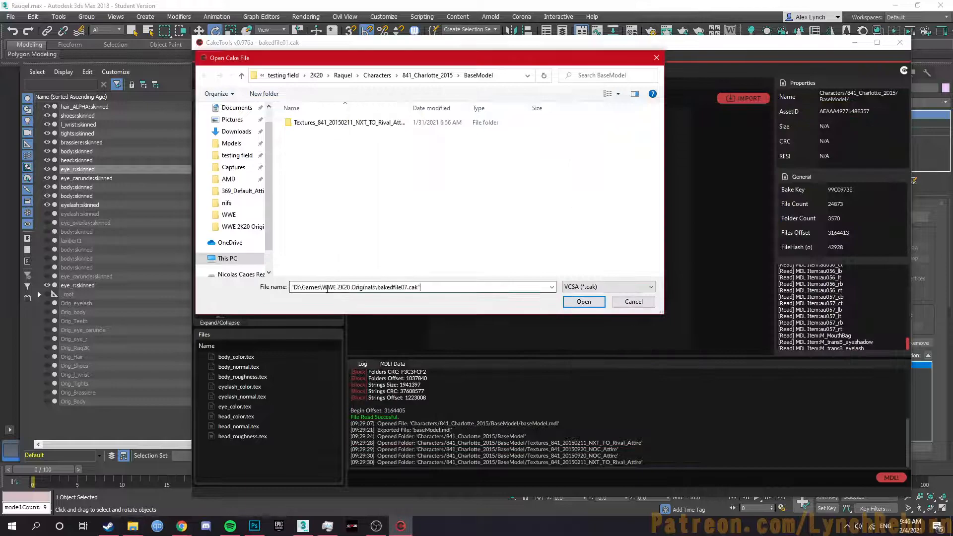
pyautogui.press('Return')
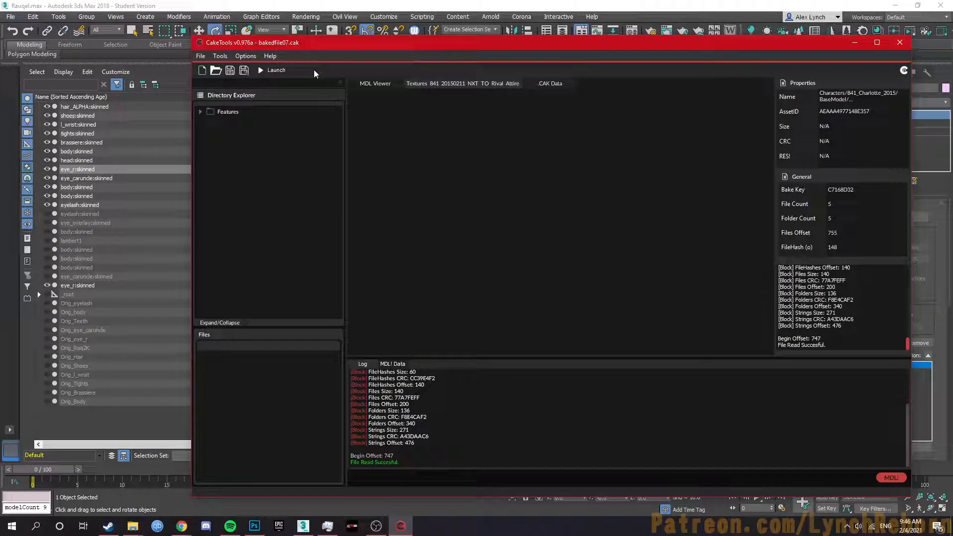
# Switch to 3ds Max and select the seven visible meshes from body:skinned through eyelash:skinned
pyautogui.click(232, 3)
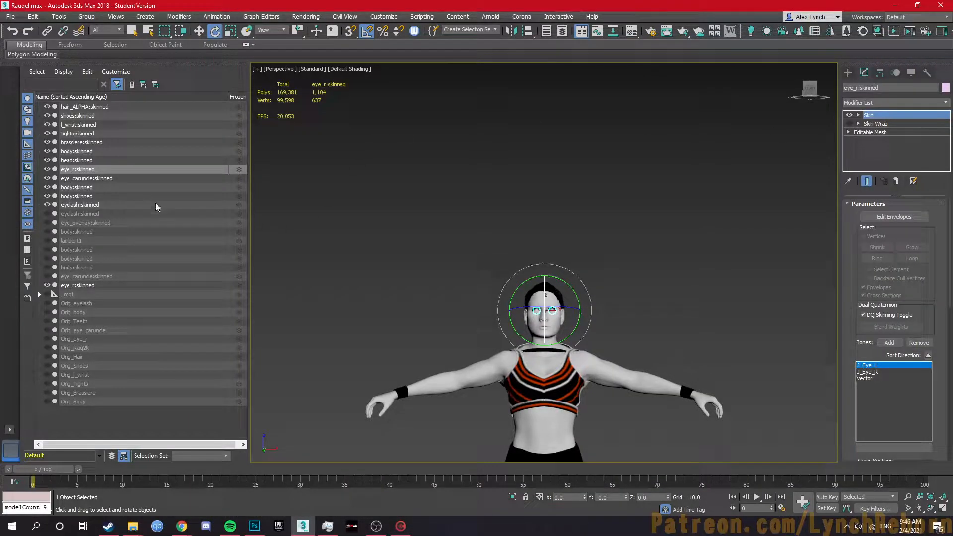
pyautogui.click(93, 207)
pyautogui.keyDown('shift'); pyautogui.click(99, 152); pyautogui.keyUp('shift')
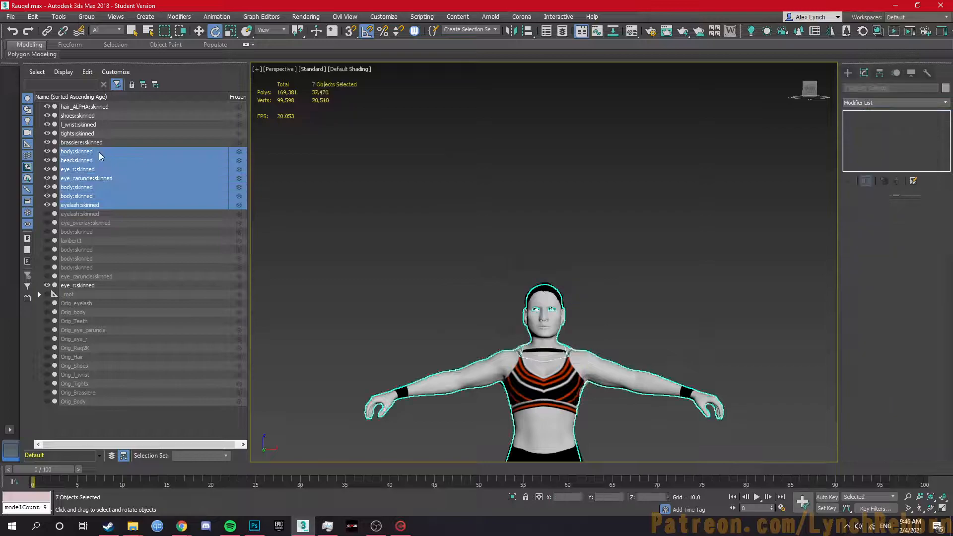
pyautogui.keyDown('alt'); pyautogui.moveTo(464, 355); pyautogui.dragTo(470, 277, button='middle'); pyautogui.keyUp('alt')
# Hide the separate eye_r:skinned mesh just above _root, then select _root with its child bones and unhide them
pyautogui.click(94, 293)
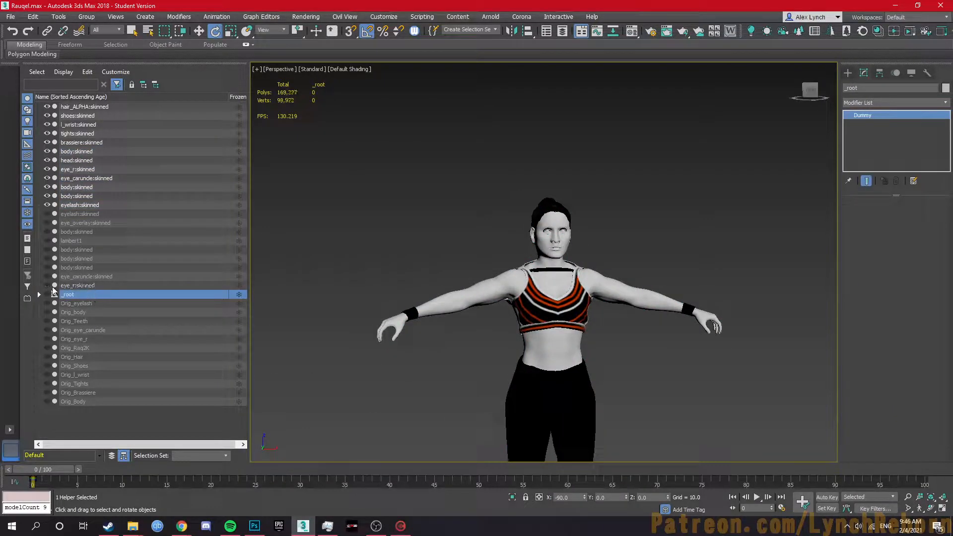
pyautogui.rightClick(136, 299)
pyautogui.click(97, 301)
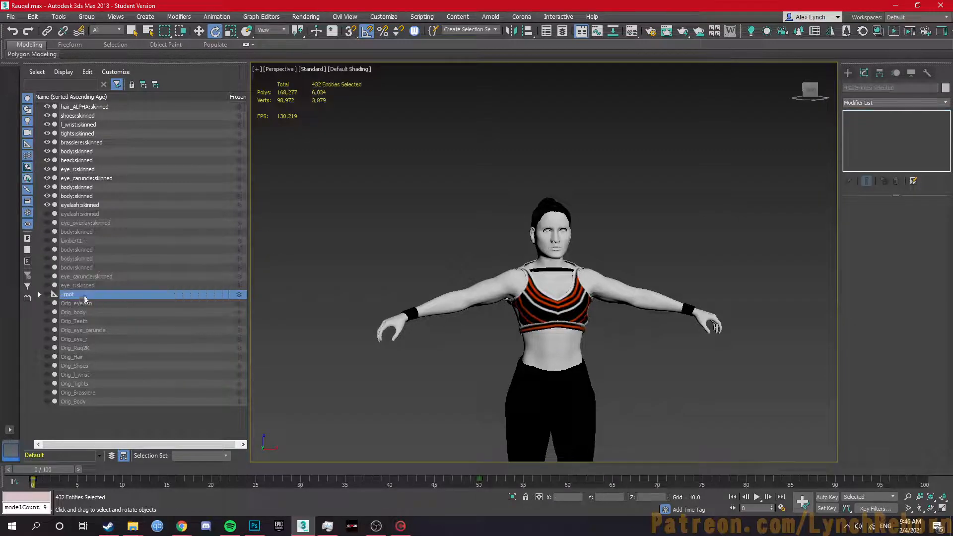
pyautogui.click(47, 294)
pyautogui.keyDown('alt'); pyautogui.moveTo(502, 303); pyautogui.dragTo(466, 261, button='middle'); pyautogui.keyUp('alt')
pyautogui.moveTo(467, 260); pyautogui.dragTo(491, 263, button='middle')
# Select the seven meshes from body:skinned through eyelash:skinned and run the _WWE20_MDLExport_v101.ms script
pyautogui.click(78, 203)
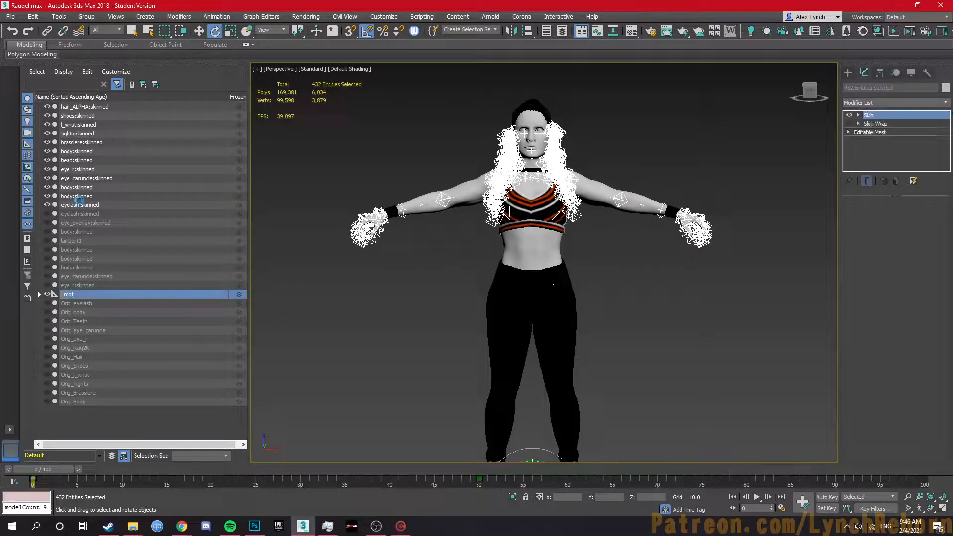
pyautogui.keyDown('shift'); pyautogui.click(79, 151); pyautogui.keyUp('shift')
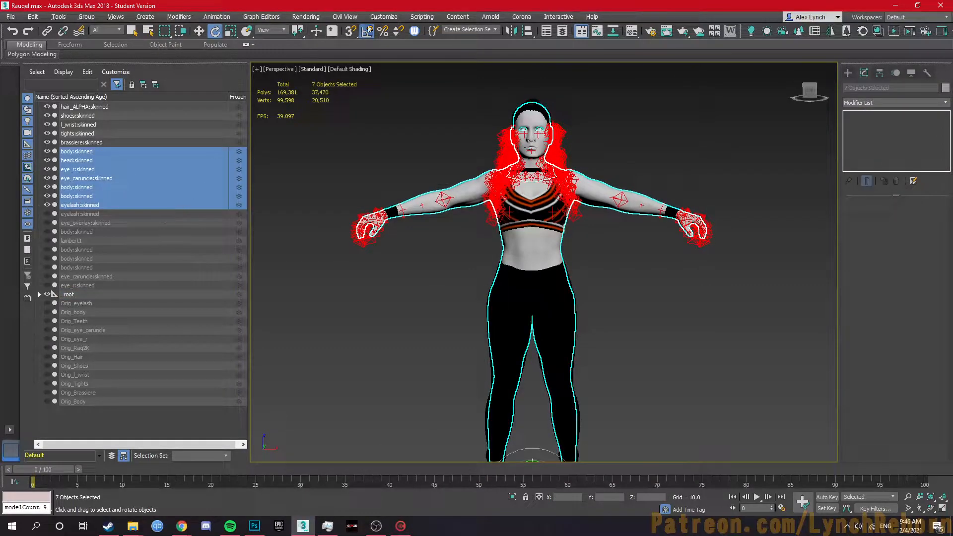
pyautogui.click(417, 18)
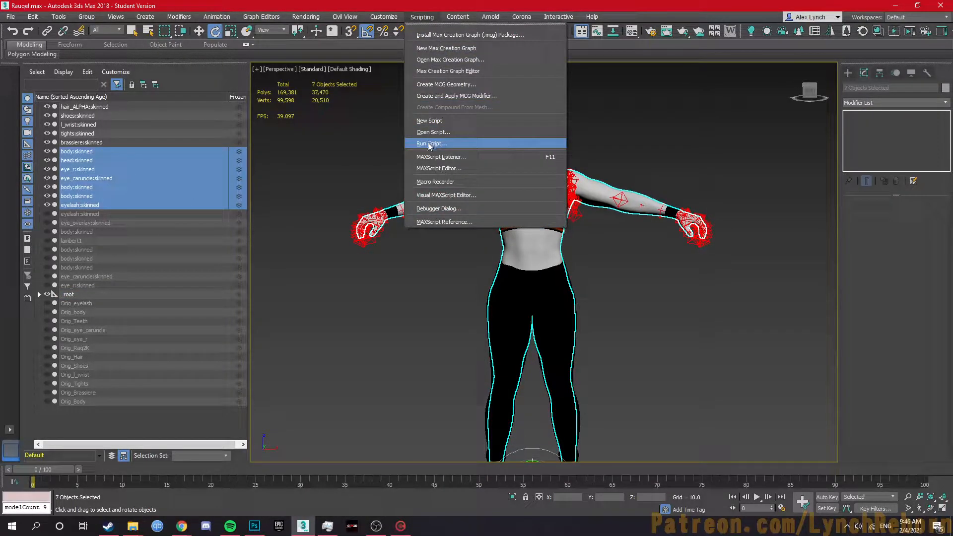
pyautogui.click(430, 144)
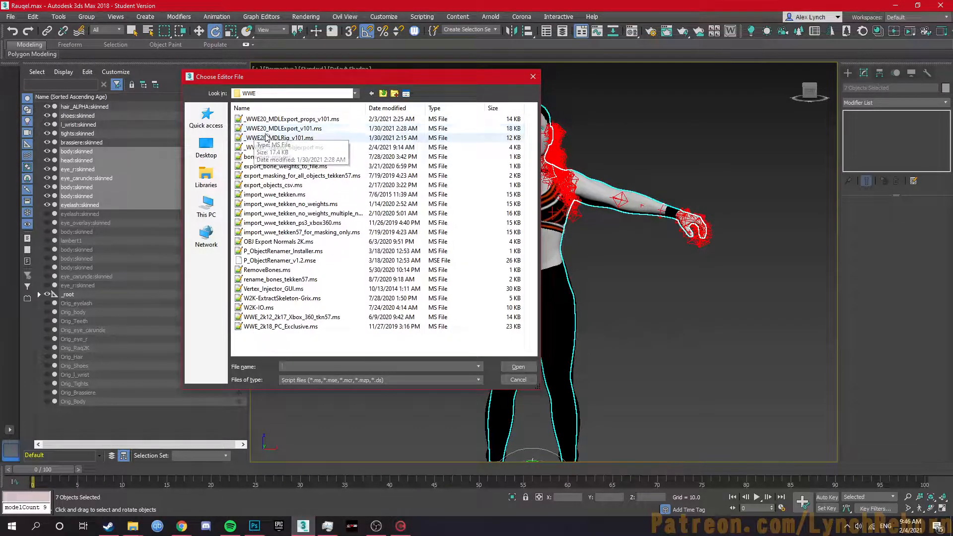
pyautogui.doubleClick(302, 132)
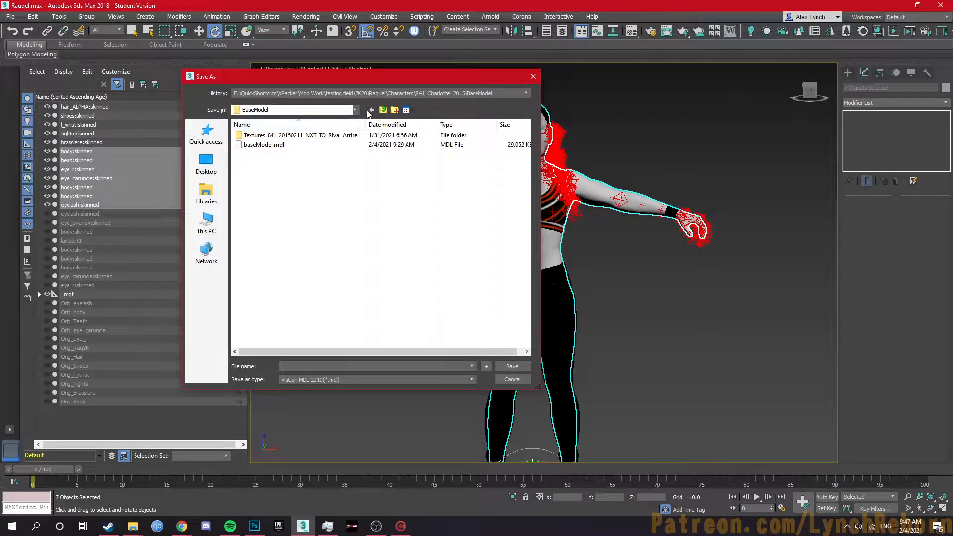
# Try to export over baseModel.mdl using baseModel.mdl itself as the skeleton source, and close the script editor
pyautogui.click(265, 146)
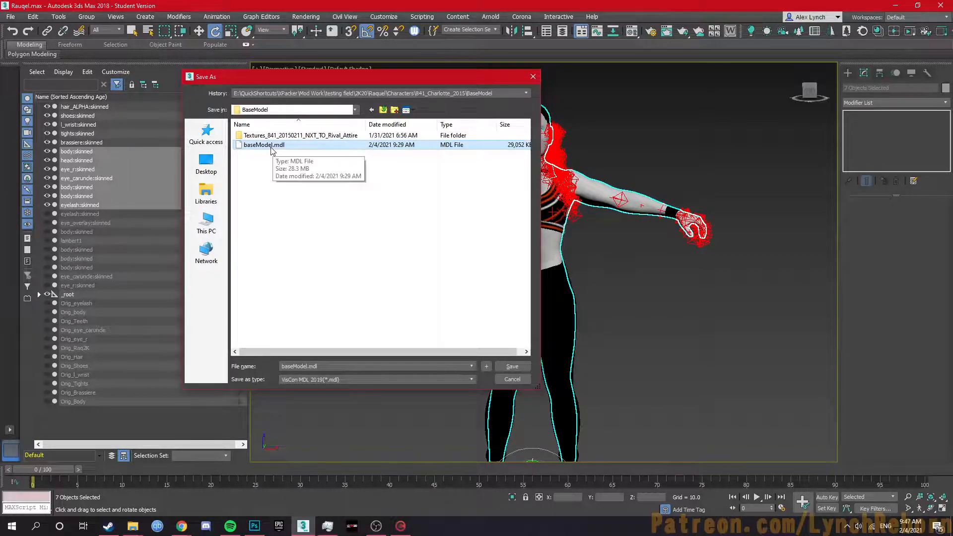
pyautogui.doubleClick(270, 145)
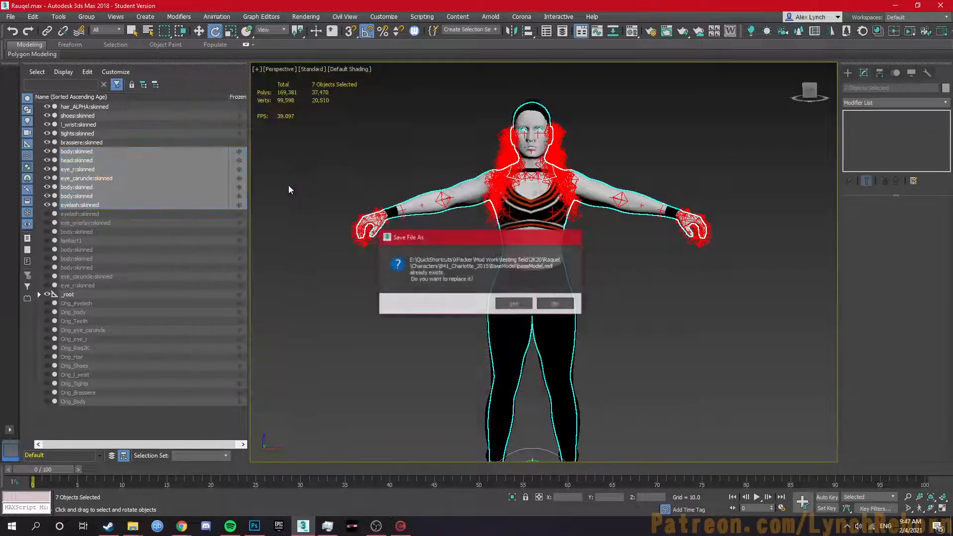
pyautogui.click(505, 309)
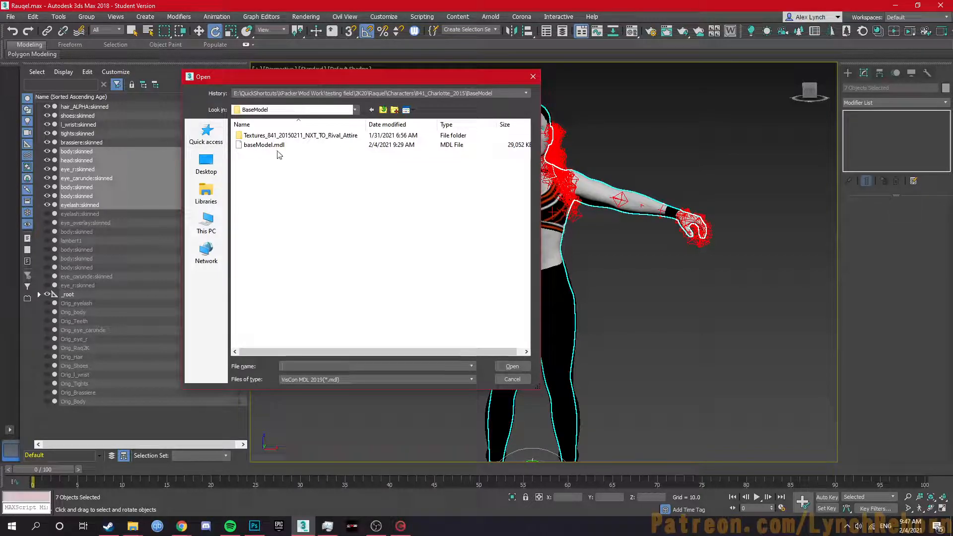
pyautogui.doubleClick(264, 145)
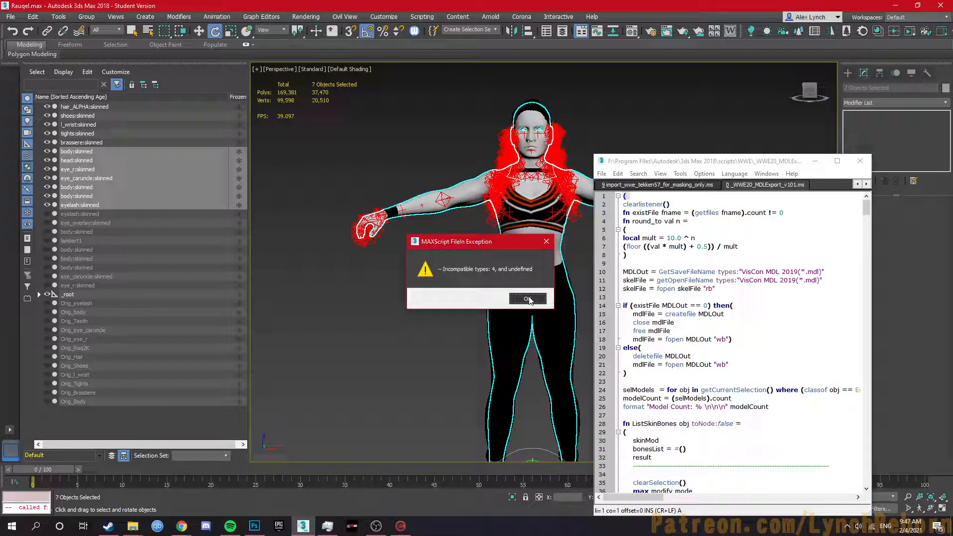
pyautogui.click(528, 298)
pyautogui.click(859, 160)
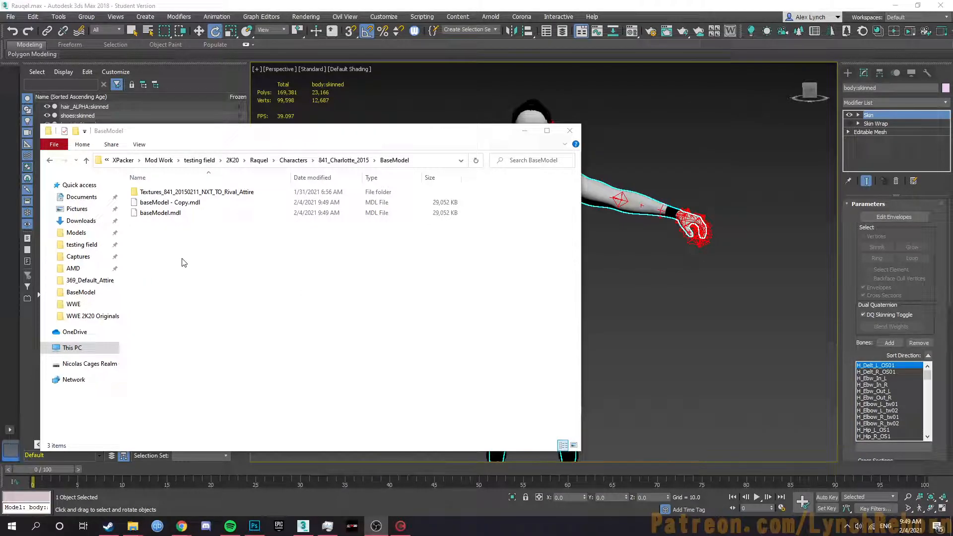
# Compare baseModel.mdl with baseModel - Copy.mdl in the BaseModel folder
pyautogui.click(166, 213)
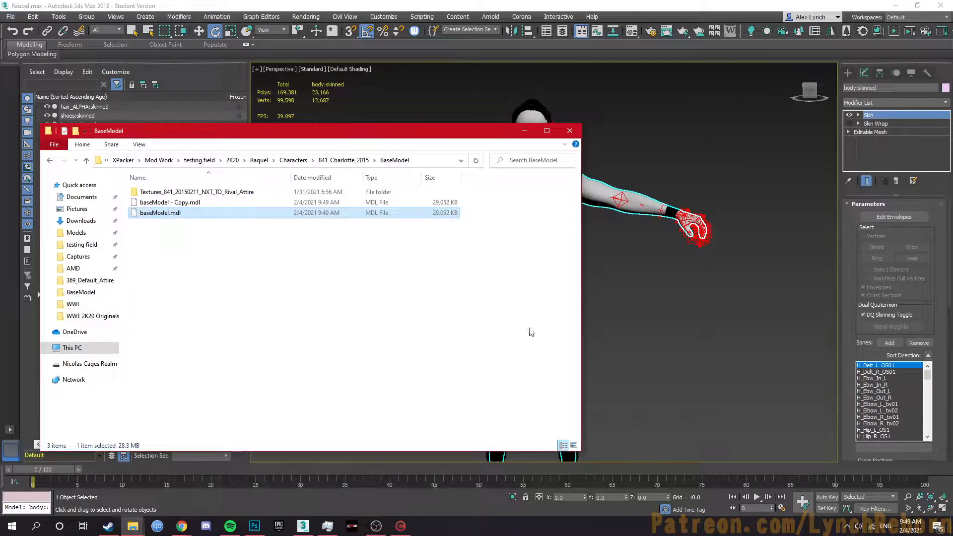
pyautogui.click(170, 202)
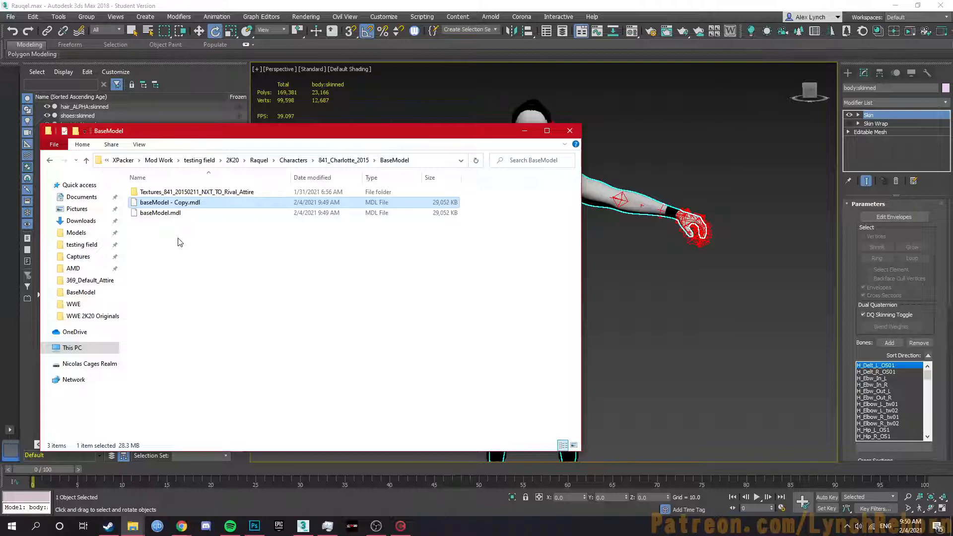
pyautogui.click(173, 216)
pyautogui.click(178, 205)
# Return to 3ds Max, select the body:skinned through eyelash:skinned meshes again, and rerun the _WWE20_MDLExport_v101.ms script
pyautogui.click(362, 4)
pyautogui.keyDown('shift'); pyautogui.click(83, 205); pyautogui.keyUp('shift')
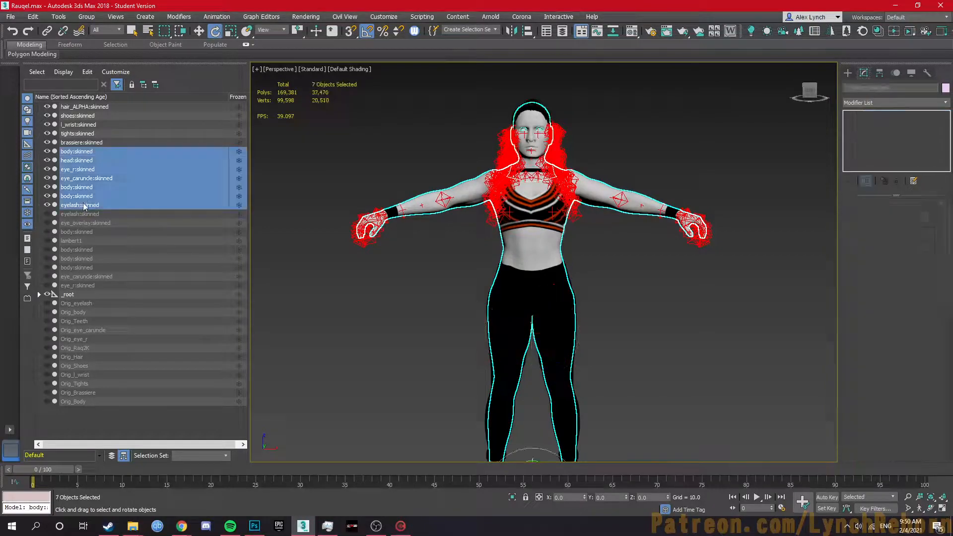
pyautogui.click(422, 17)
pyautogui.click(434, 144)
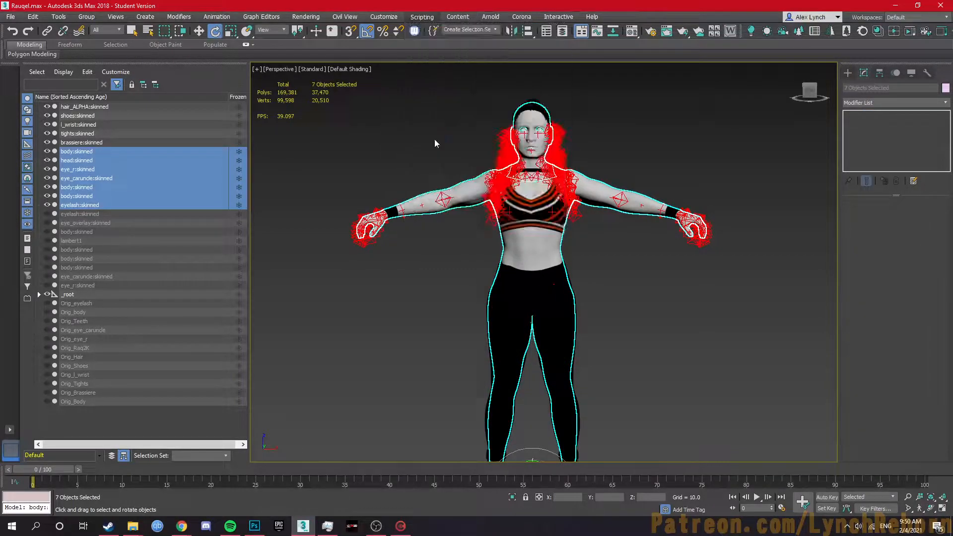
pyautogui.doubleClick(269, 128)
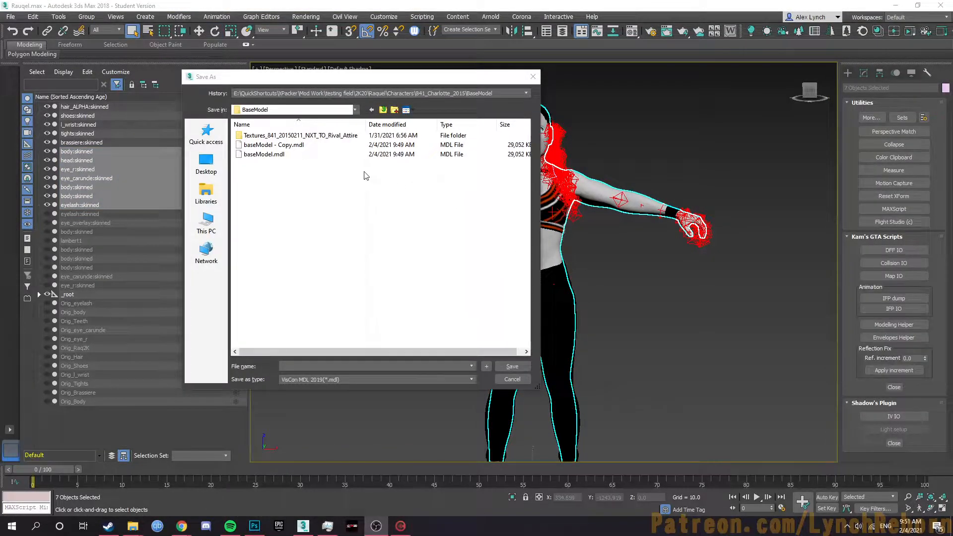
# Export the selected meshes over baseModel.mdl, using baseModel - Copy.mdl as the skeleton source
pyautogui.doubleClick(305, 153)
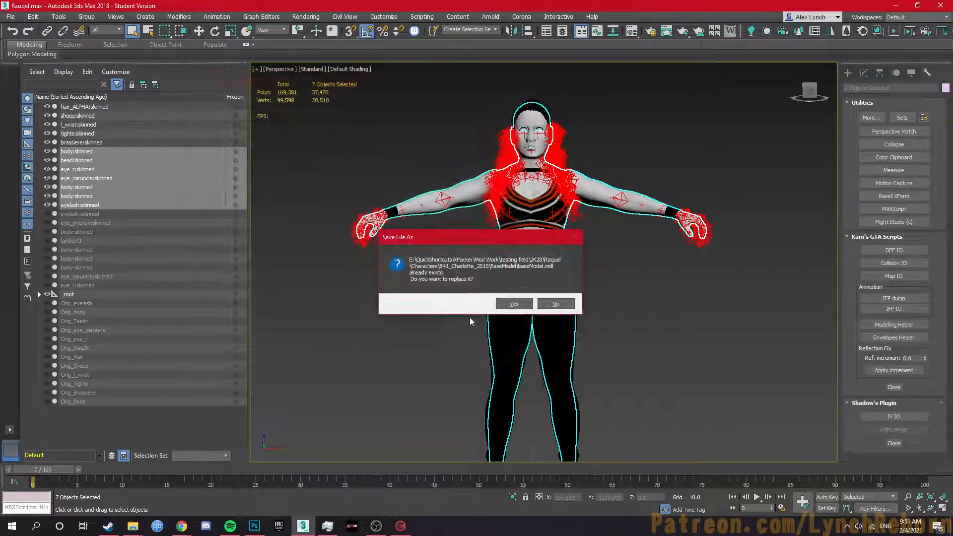
pyautogui.click(501, 303)
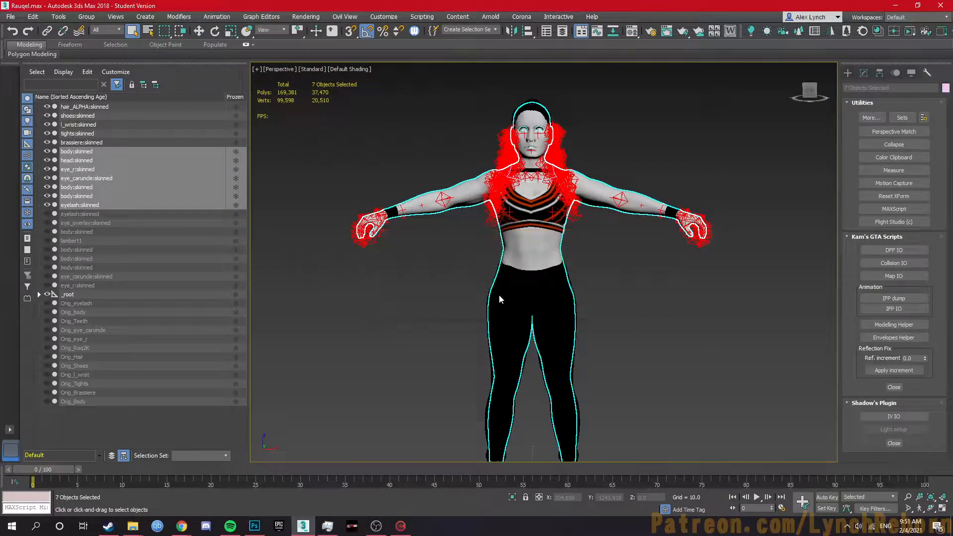
pyautogui.click(287, 145)
pyautogui.doubleClick(288, 146)
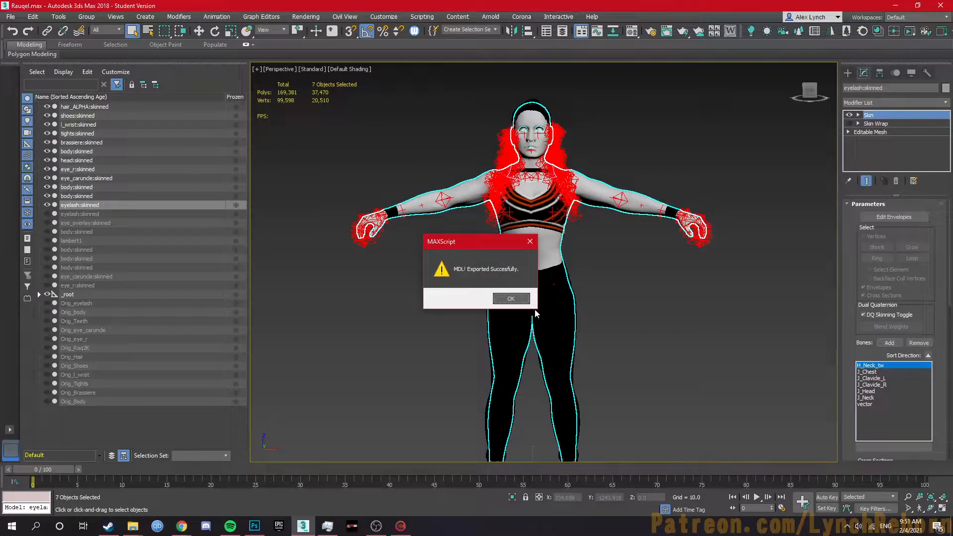
pyautogui.click(511, 298)
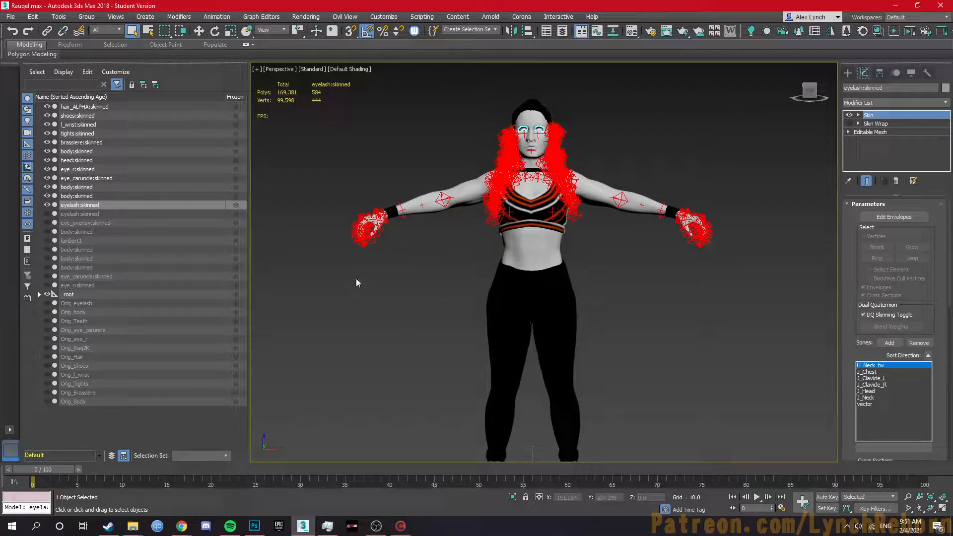
# Select the five meshes from hair_ALPHA:skinned through brassiere:skinned and run the MDL export script
pyautogui.click(117, 141)
pyautogui.keyDown('shift'); pyautogui.click(113, 114); pyautogui.keyUp('shift')
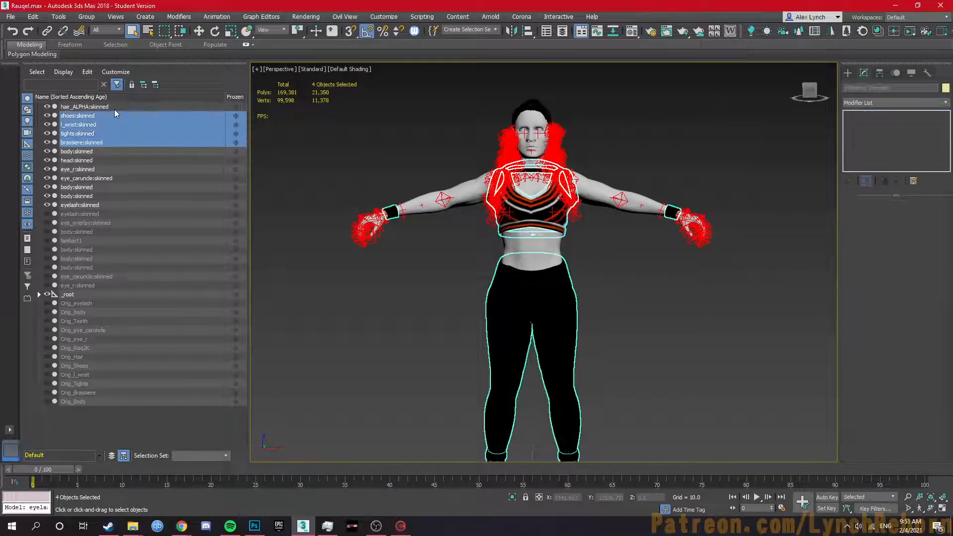
pyautogui.keyDown('shift'); pyautogui.click(114, 110); pyautogui.keyUp('shift')
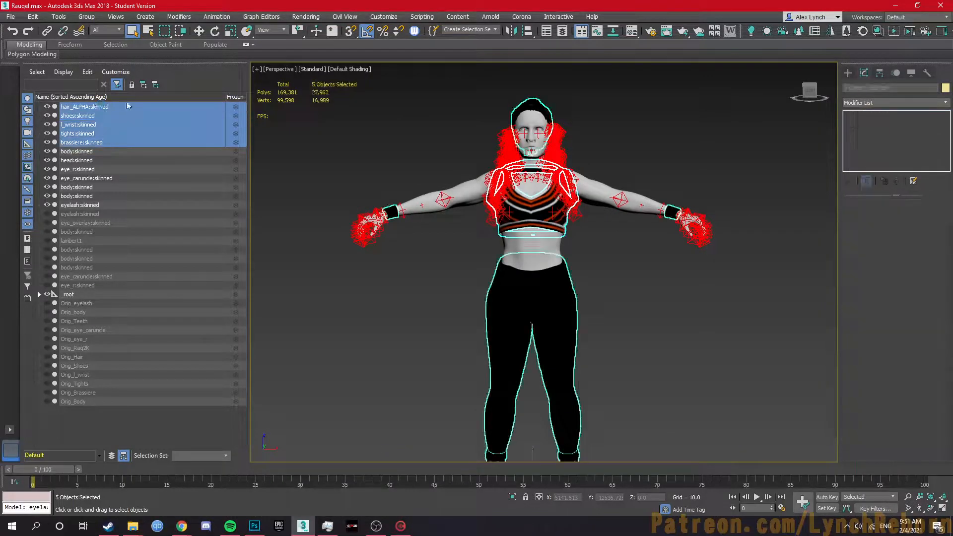
pyautogui.click(427, 16)
pyautogui.click(438, 143)
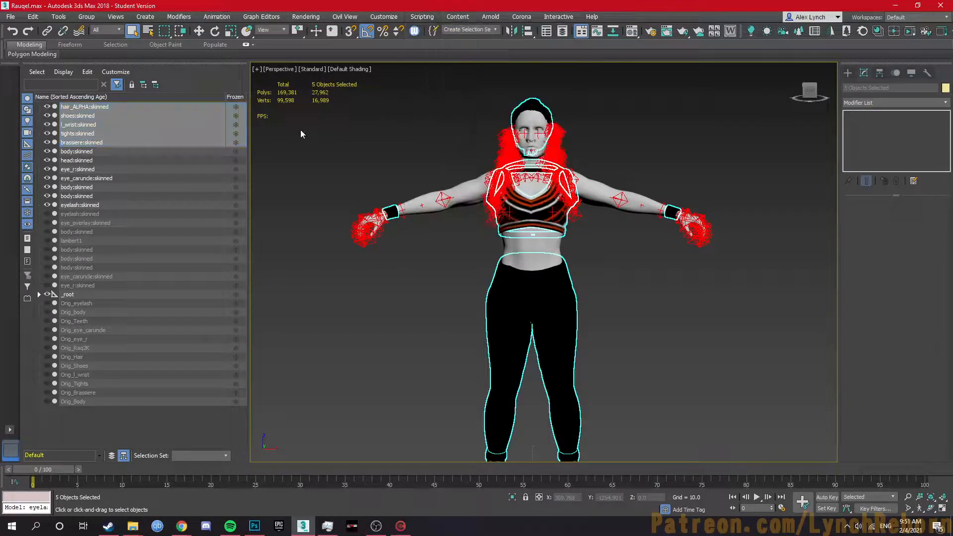
pyautogui.doubleClick(278, 145)
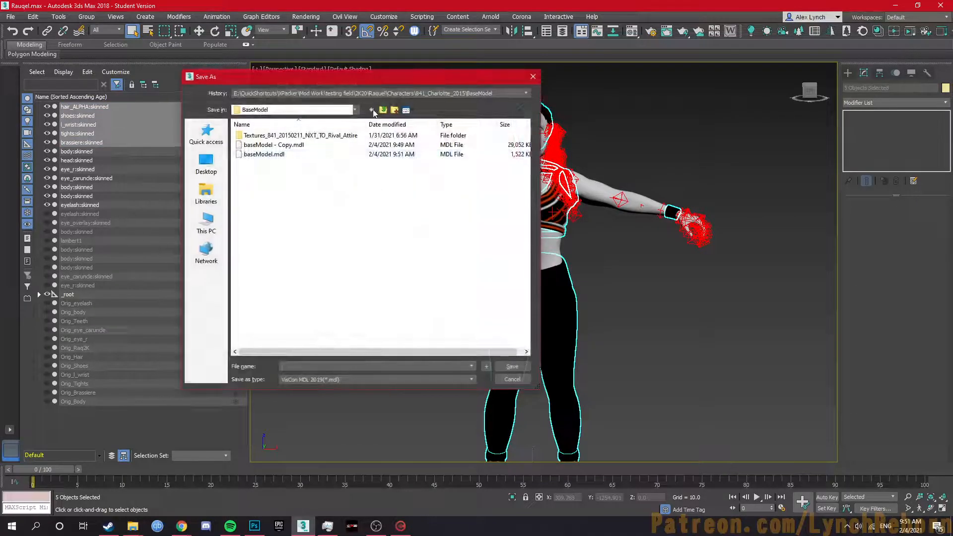
# Set the attire export to overwrite 841_Attire.mdl in the 841_20150211_NXT_TO_Rival_Attire folder
pyautogui.click(371, 110)
pyautogui.click(371, 110)
pyautogui.doubleClick(304, 137)
pyautogui.doubleClick(304, 137)
pyautogui.doubleClick(262, 154)
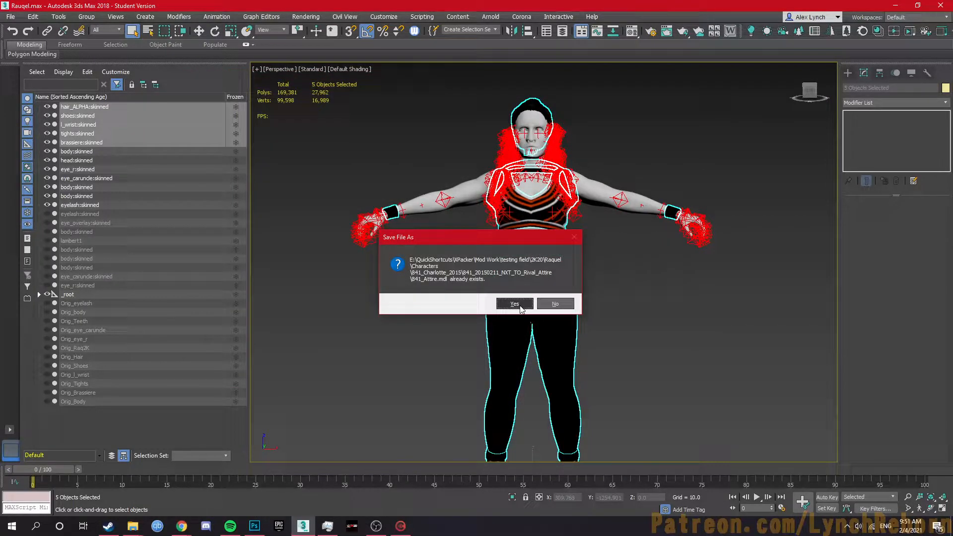
pyautogui.click(515, 303)
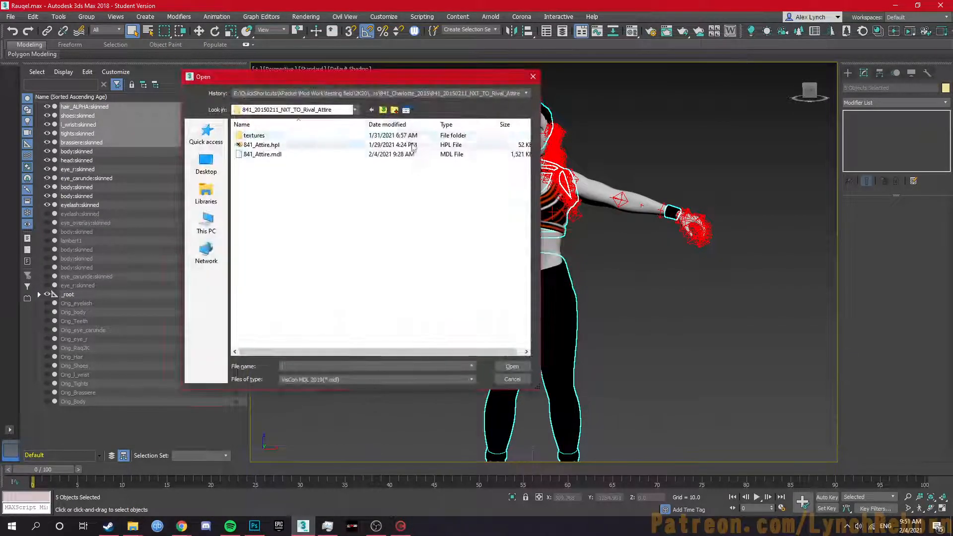
# Supply baseModel - Copy.mdl from the BaseModel folder as the skeleton source and complete the attire export
pyautogui.click(383, 110)
pyautogui.click(382, 110)
pyautogui.doubleClick(353, 134)
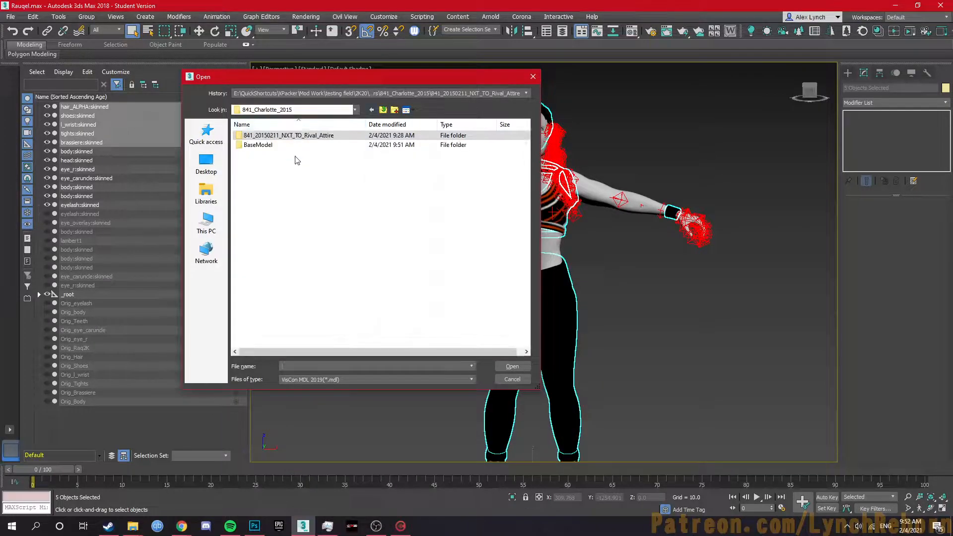
pyautogui.doubleClick(289, 147)
pyautogui.click(287, 145)
pyautogui.doubleClick(287, 147)
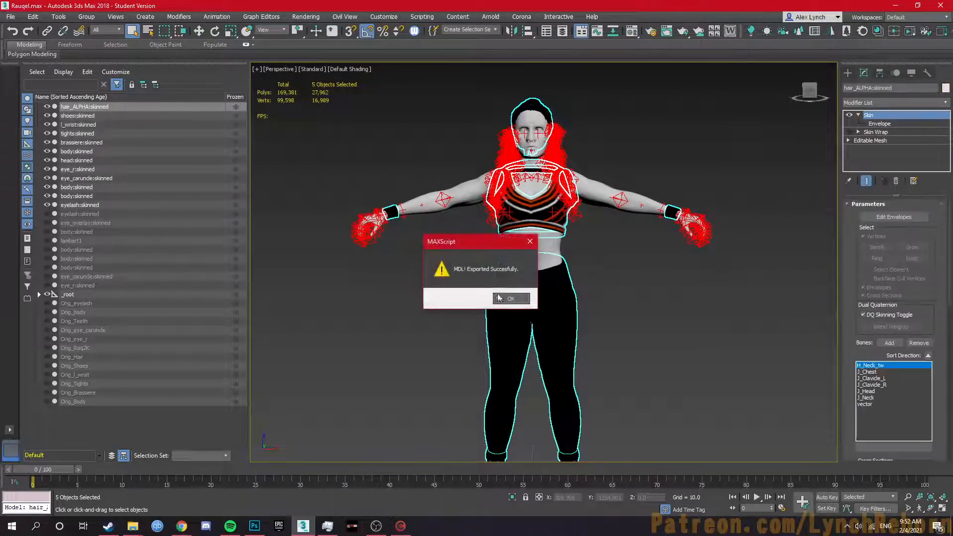
pyautogui.click(511, 298)
# Switch to CakeTools and open bakedfile07.cak from the WWE 2K20 Originals folder
pyautogui.click(400, 525)
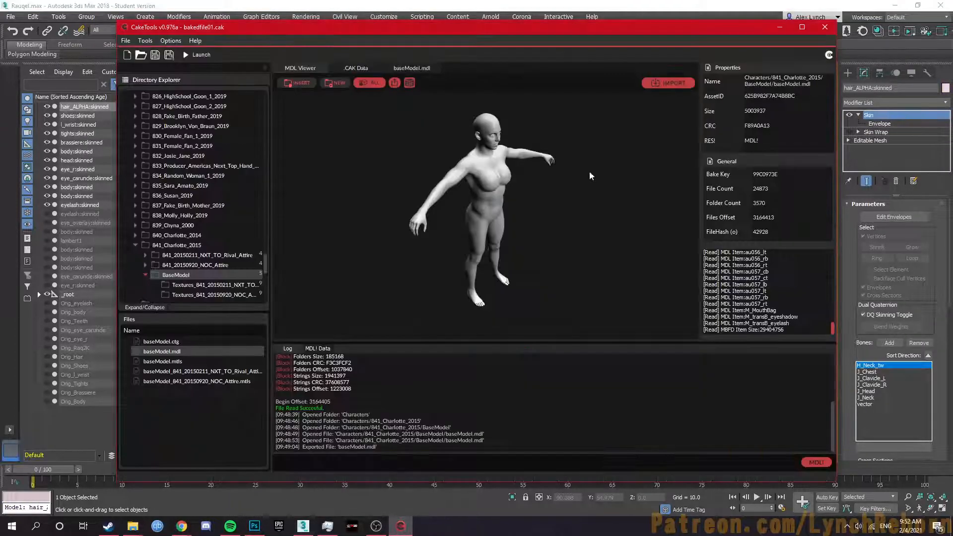
pyautogui.click(140, 55)
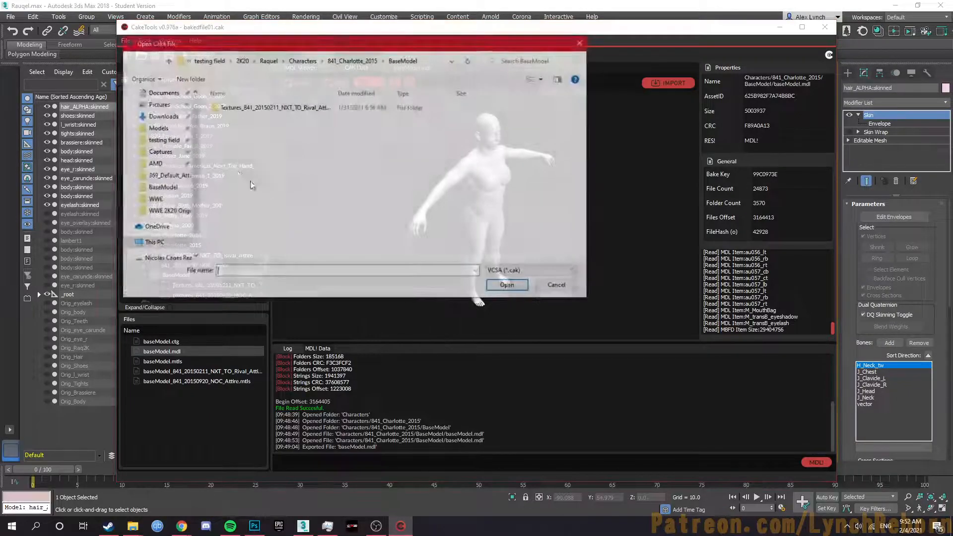
pyautogui.click(157, 212)
pyautogui.scroll(-1, 268, 234)
pyautogui.doubleClick(239, 254)
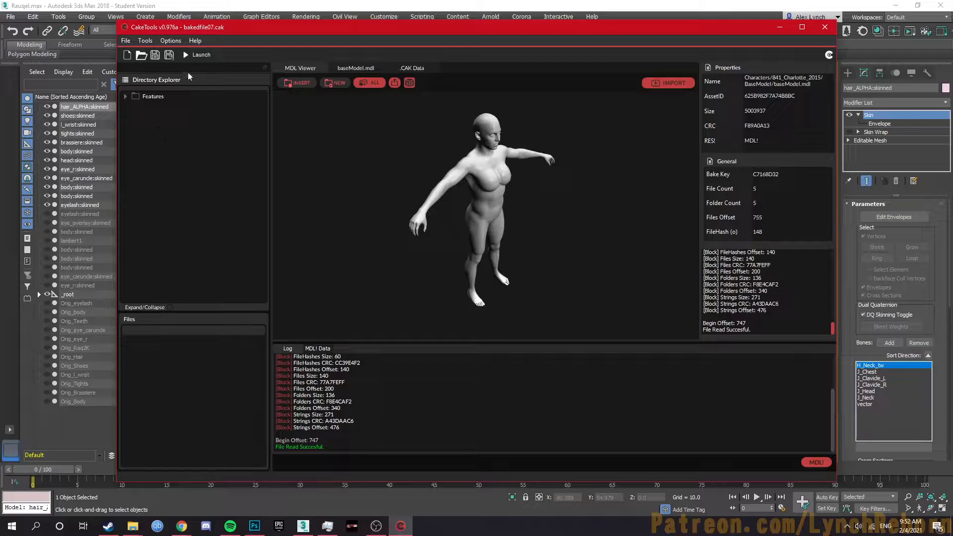
# Append a new folder named Characters to bakedfile07.cak
pyautogui.click(145, 40)
pyautogui.click(156, 55)
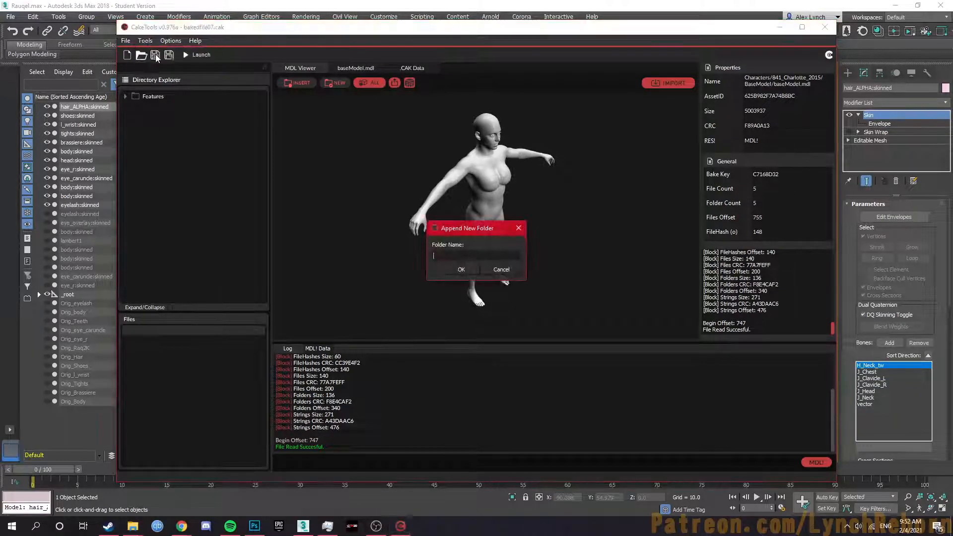
pyautogui.write('Characters')
pyautogui.press('Return')
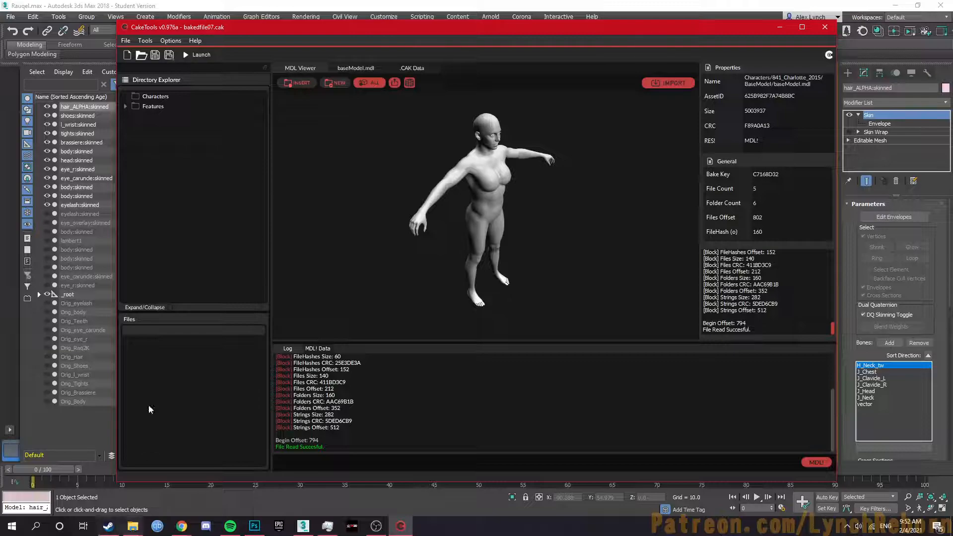
# Launch the CakeTools MTLs Editor from the HanleysTool folder and load baseModel.mdl from the BaseModel folder into it
pyautogui.click(145, 41)
pyautogui.click(150, 65)
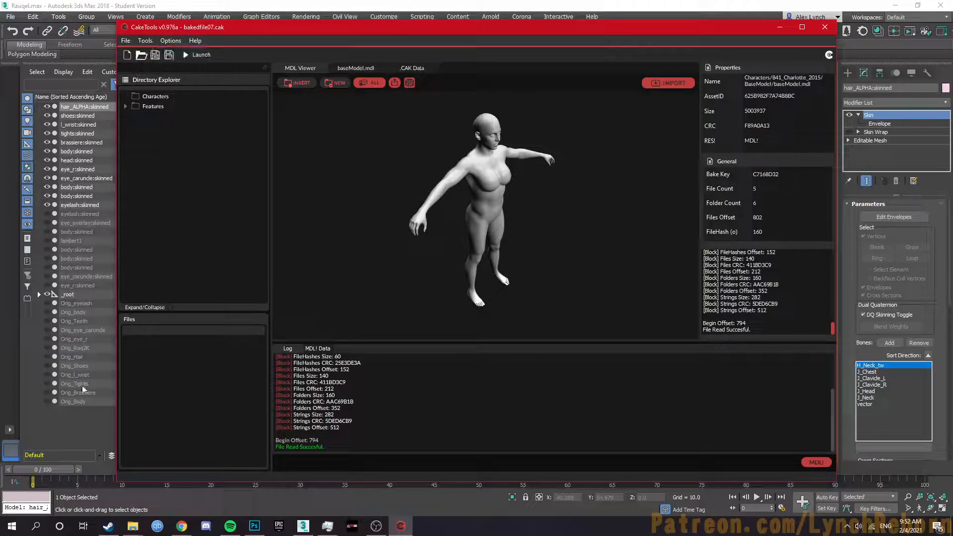
pyautogui.click(132, 526)
pyautogui.click(125, 497)
pyautogui.doubleClick(471, 229)
pyautogui.scroll(-4, 476, 272)
pyautogui.doubleClick(472, 260)
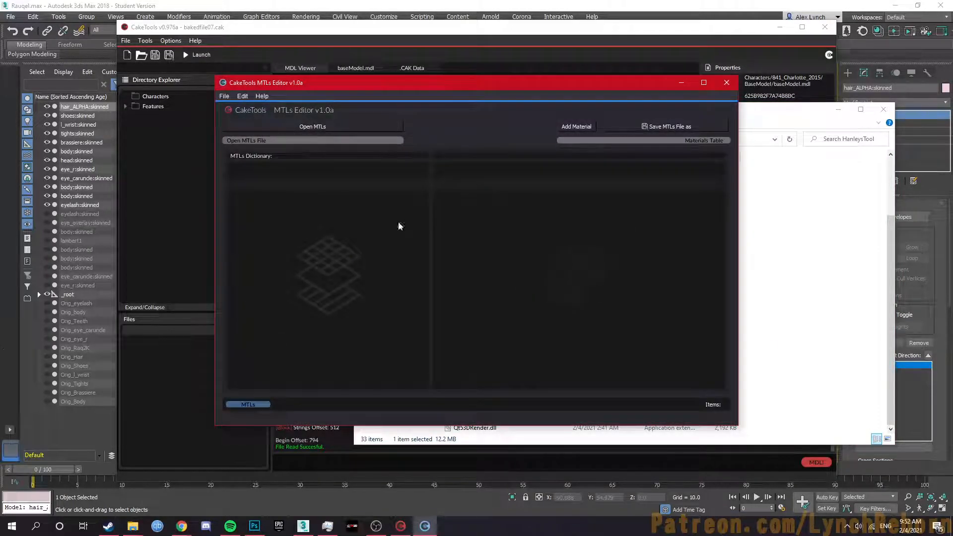
pyautogui.click(131, 522)
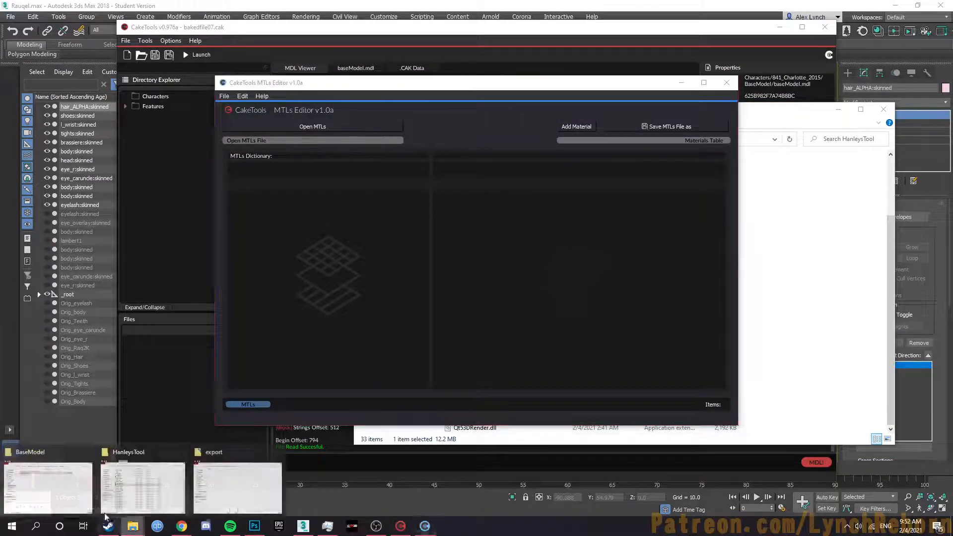
pyautogui.click(46, 496)
pyautogui.moveTo(159, 214); pyautogui.dragTo(383, 222)
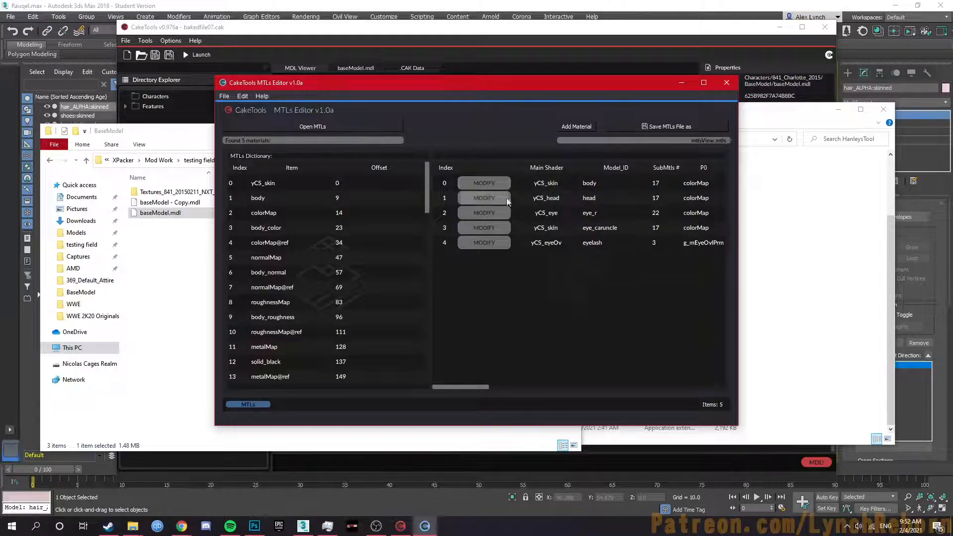
# Change the eyelash material's shader to yCS_trans and look over the material table's texture columns
pyautogui.click(474, 246)
pyautogui.click(476, 276)
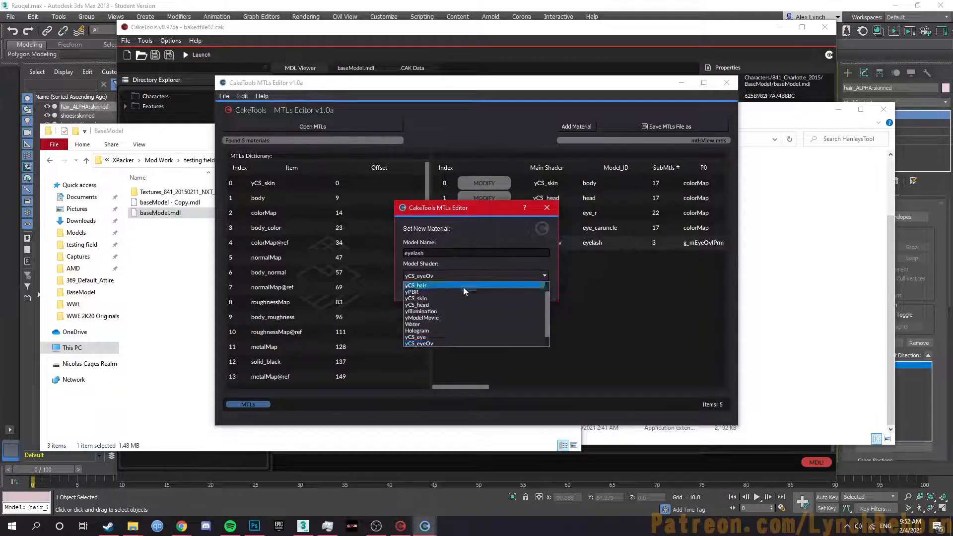
pyautogui.scroll(2, 432, 316)
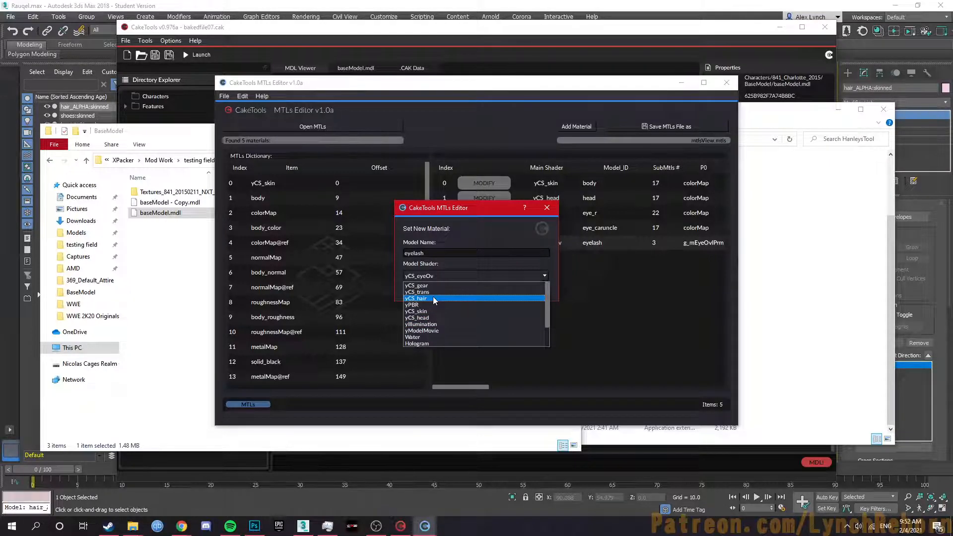
pyautogui.click(433, 297)
pyautogui.click(498, 289)
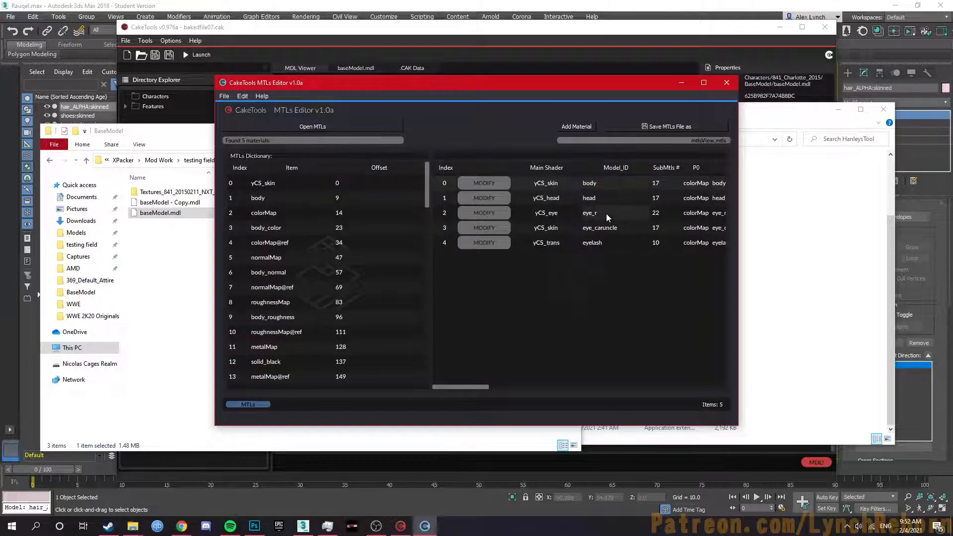
pyautogui.moveTo(453, 387); pyautogui.dragTo(471, 387)
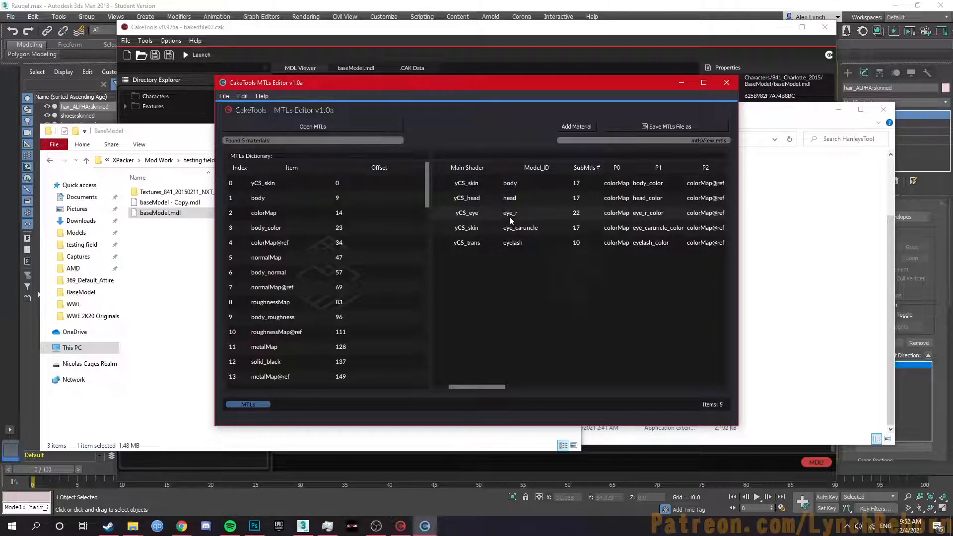
# Return to 3ds Max and rename the eye_r:skinned mesh as eye:skinned
pyautogui.click(784, 305)
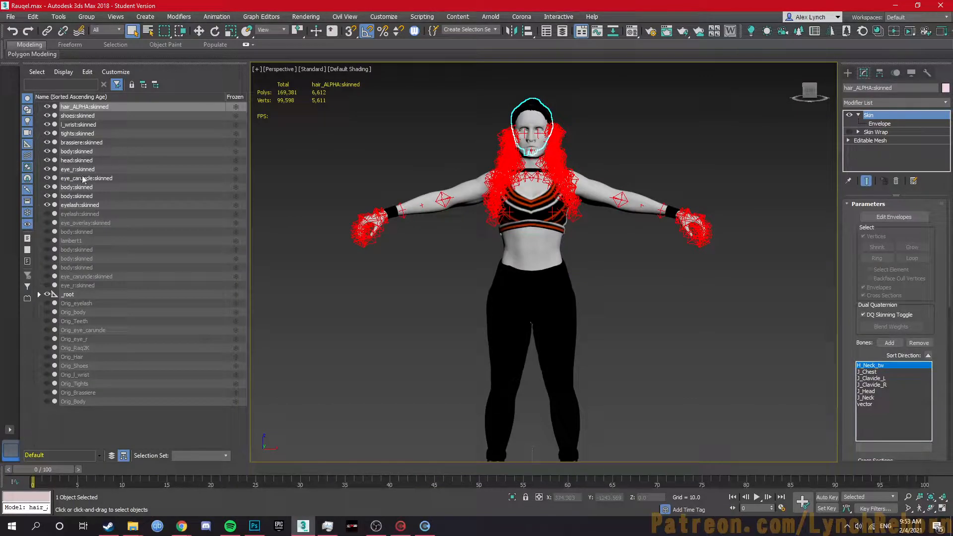
pyautogui.click(79, 170)
pyautogui.click(857, 89)
pyautogui.press('BackSpace')
pyautogui.press('Return')
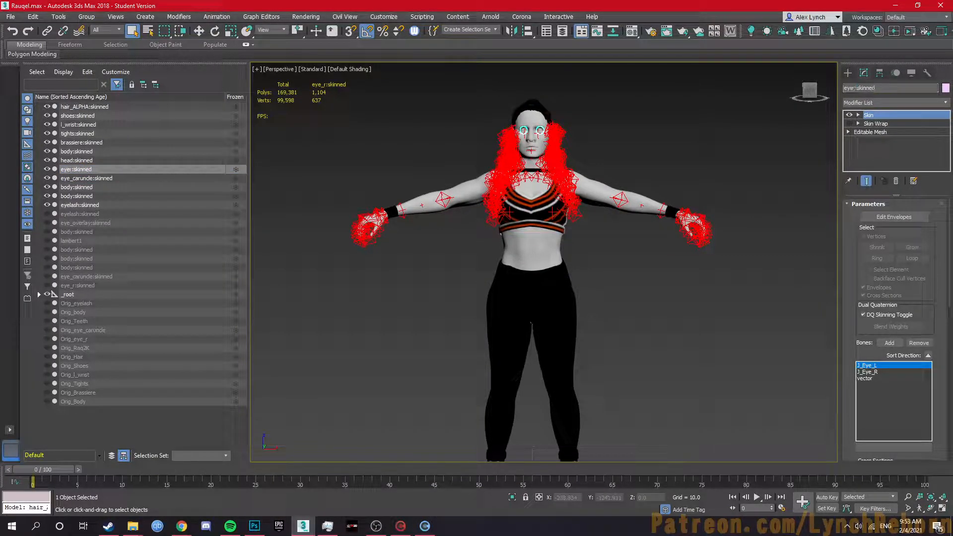
pyautogui.click(855, 88)
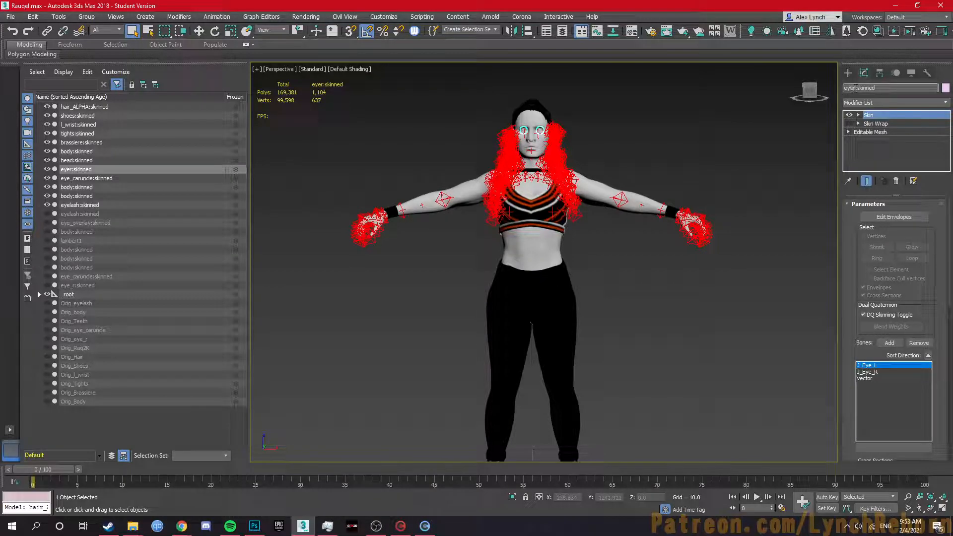
pyautogui.press('BackSpace')
pyautogui.press('Return')
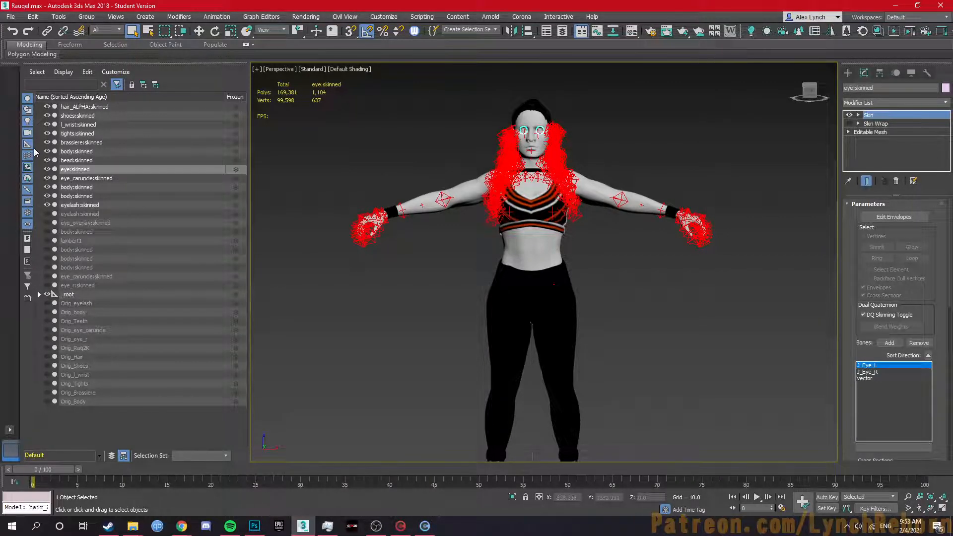
# Export the body:skinned through eyelash:skinned meshes over baseModel.mdl with the MDL export script, using baseModel - Copy.mdl as the skeleton source
pyautogui.click(74, 204)
pyautogui.keyDown('shift'); pyautogui.click(77, 152); pyautogui.keyUp('shift')
pyautogui.click(432, 20)
pyautogui.click(446, 138)
pyautogui.doubleClick(293, 130)
pyautogui.doubleClick(291, 155)
pyautogui.click(514, 303)
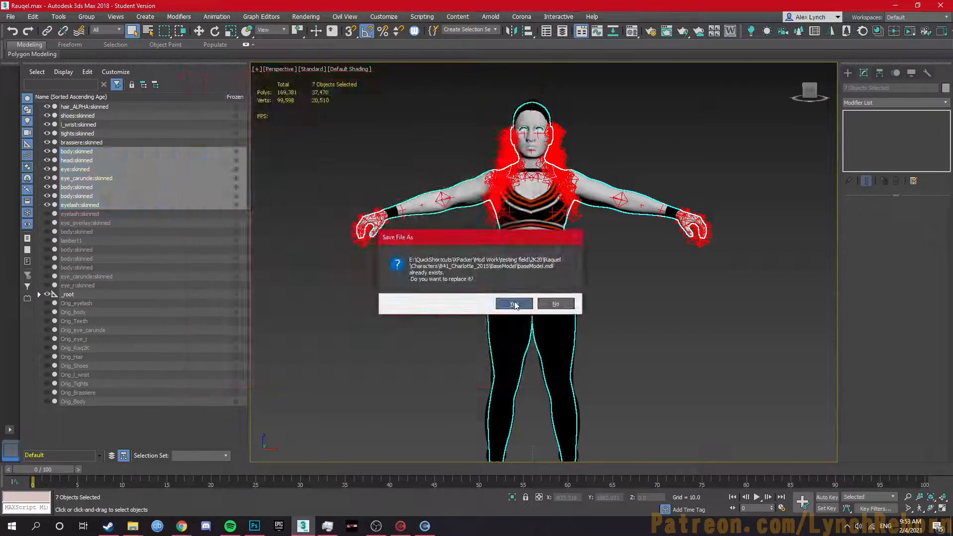
pyautogui.doubleClick(290, 147)
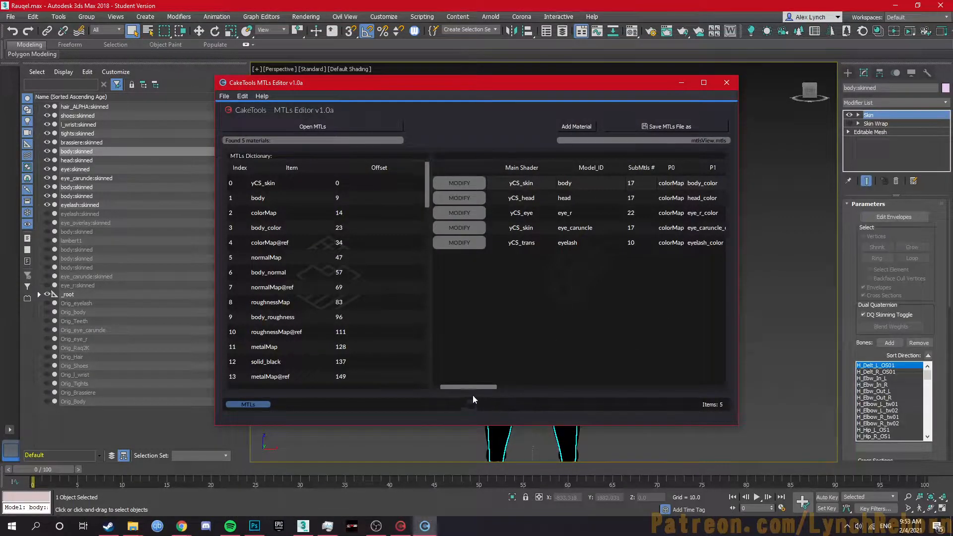
# Check the texture columns in the MTLs Editor, and load the re-exported baseModel.mdl from the BaseModel folder
pyautogui.moveTo(472, 395); pyautogui.dragTo(497, 388)
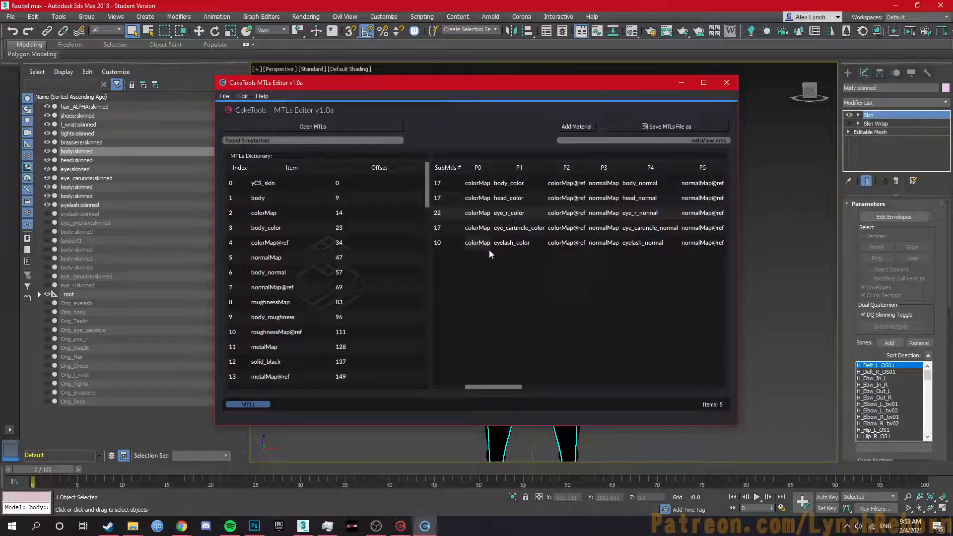
pyautogui.moveTo(494, 386); pyautogui.dragTo(433, 391)
pyautogui.click(134, 527)
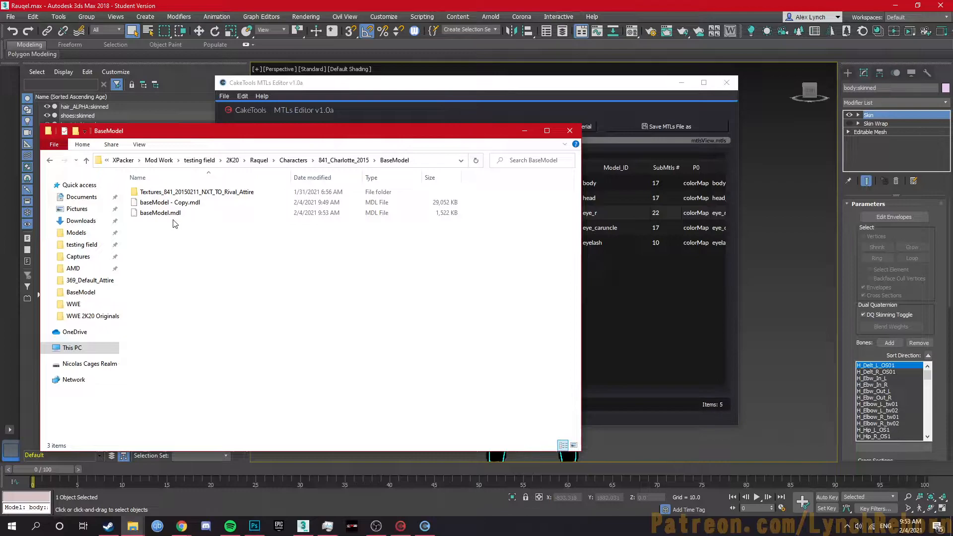
pyautogui.moveTo(160, 213); pyautogui.dragTo(652, 237)
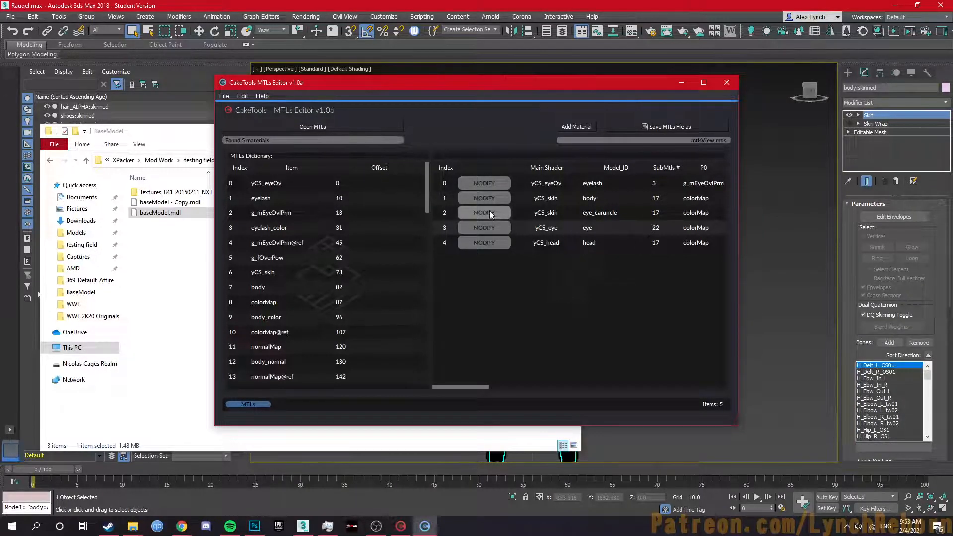
# Set the model shader of the eyelash material to yCS_trans
pyautogui.click(489, 184)
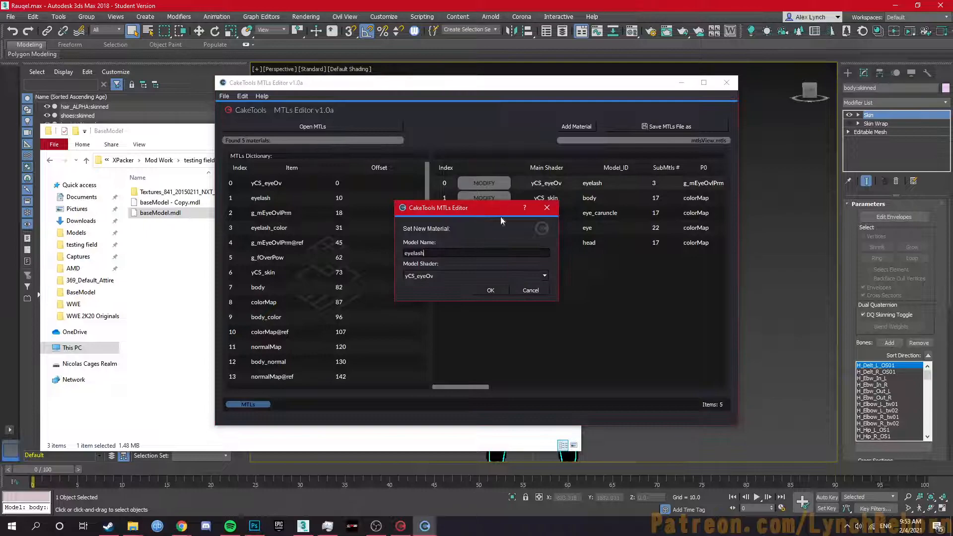
pyautogui.click(477, 278)
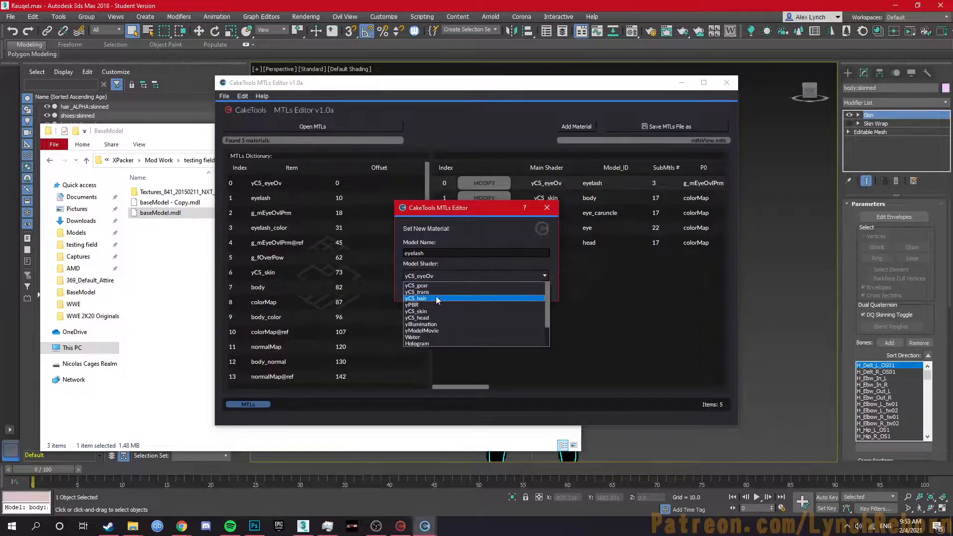
pyautogui.click(435, 294)
pyautogui.click(482, 290)
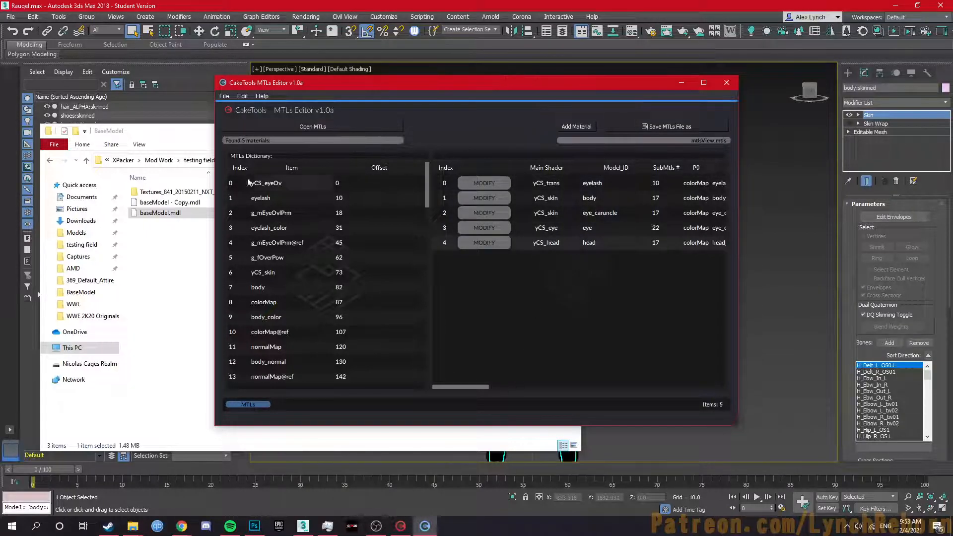
# Save the materials as baseModel.mtls in the BaseModel folder
pyautogui.click(646, 127)
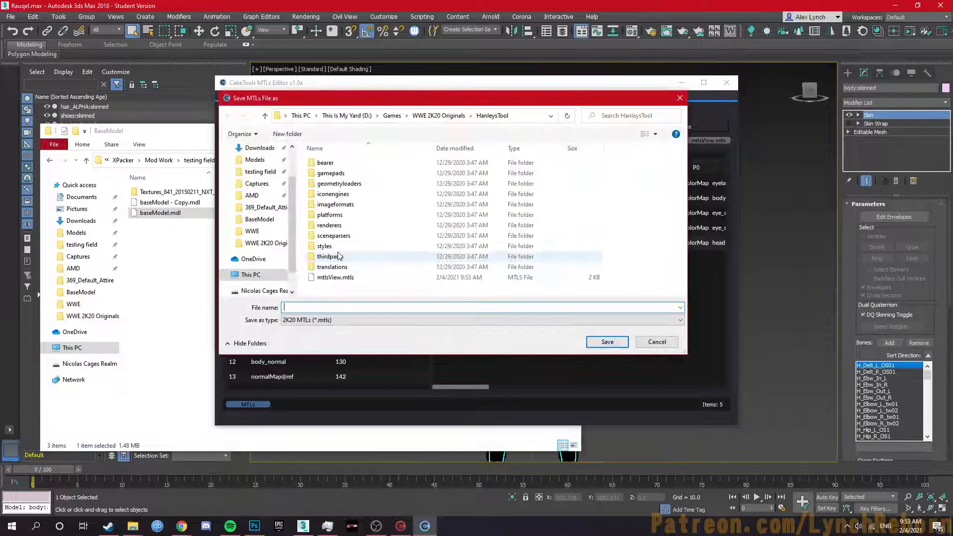
pyautogui.click(259, 219)
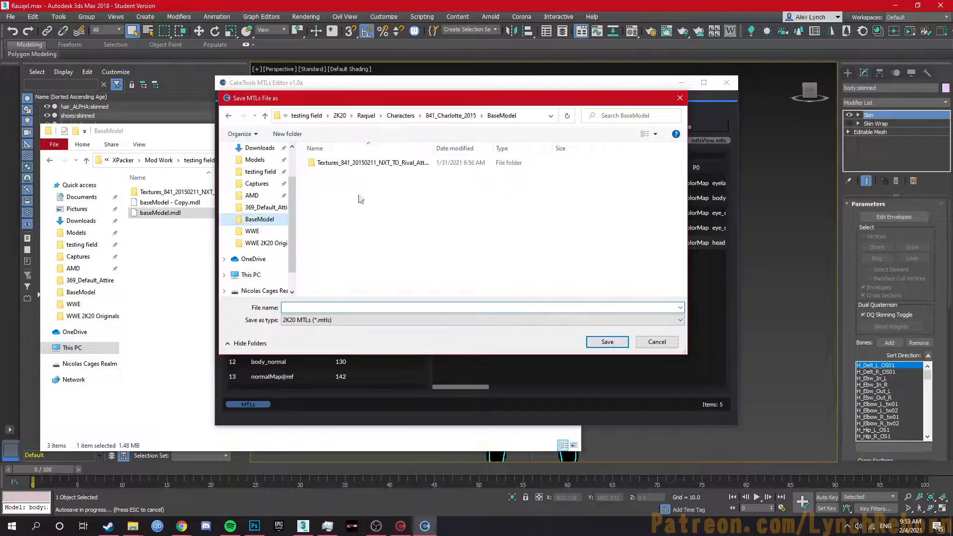
pyautogui.click(344, 308)
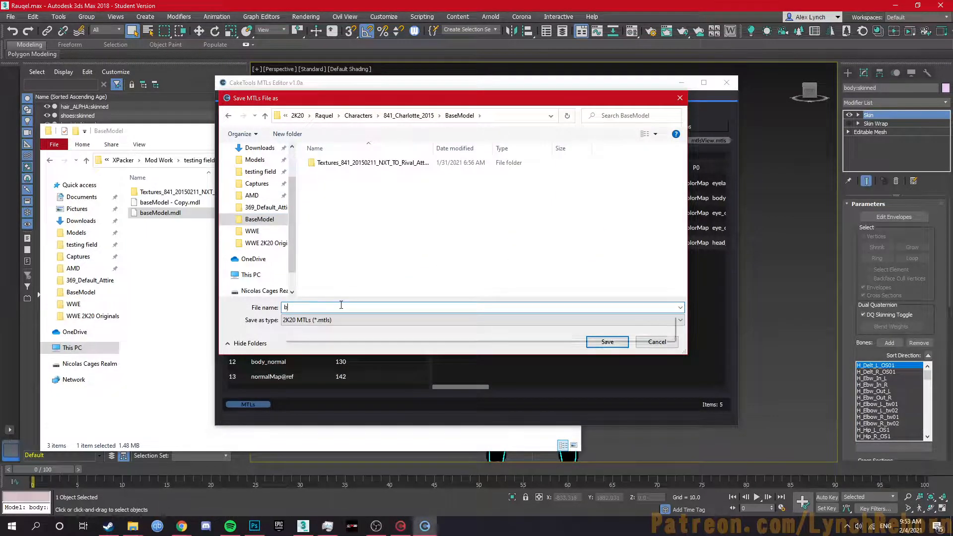
pyautogui.write('baseModel.mtls')
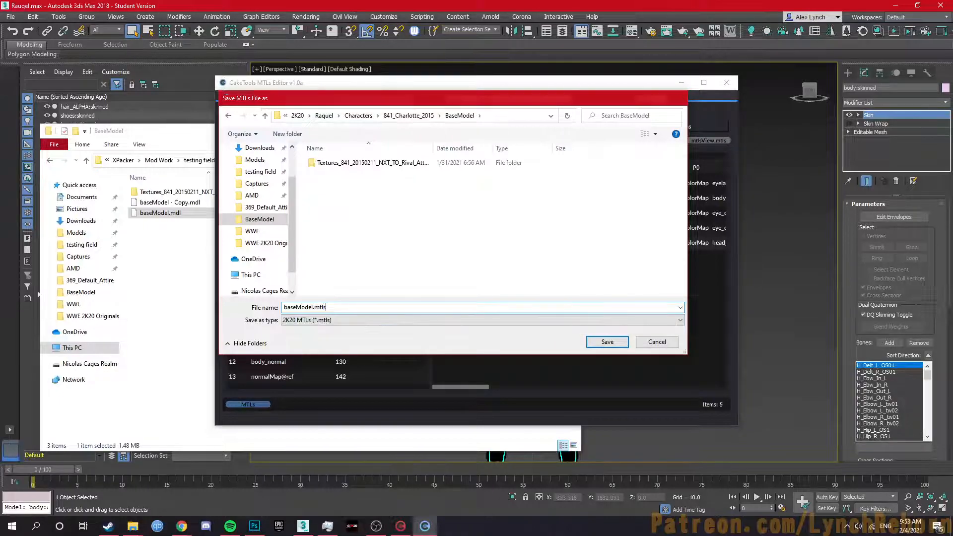
pyautogui.press('Return')
pyautogui.click(498, 268)
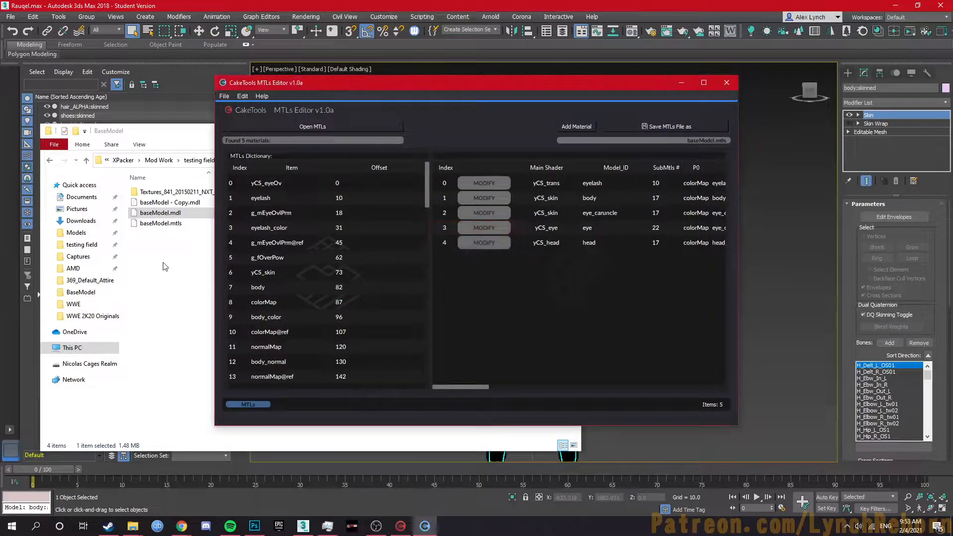
# Load 841_Attire.mdl from the 841_20150211_NXT_TO_Rival_Attire folder into the MTLs Editor
pyautogui.click(164, 266)
pyautogui.click(347, 160)
pyautogui.click(195, 193)
pyautogui.doubleClick(195, 194)
pyautogui.moveTo(159, 212); pyautogui.dragTo(597, 219)
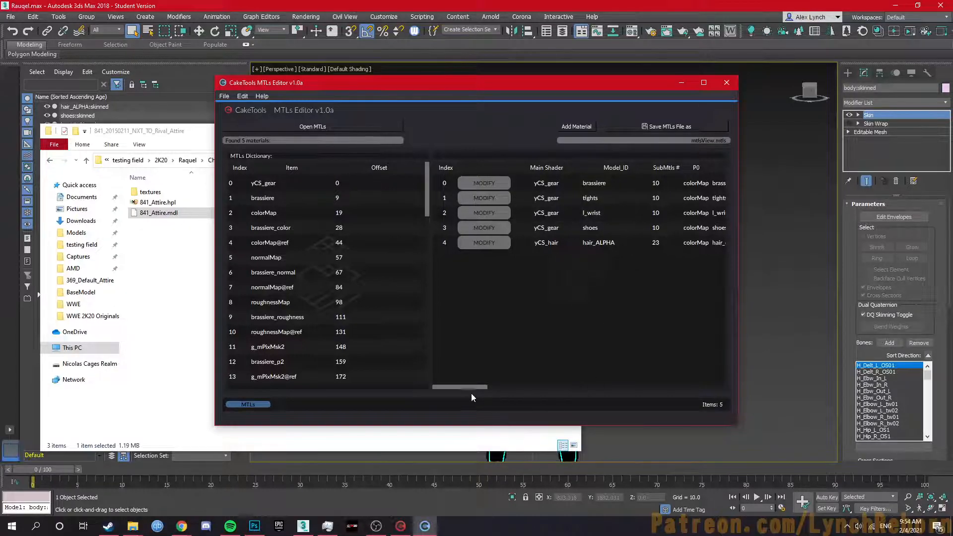
# Start saving the attire materials as a 2K20 MTLs file, with the 841_20150211_NXT_TO_Rival_Attire folder as the destination
pyautogui.moveTo(462, 388); pyautogui.dragTo(468, 388)
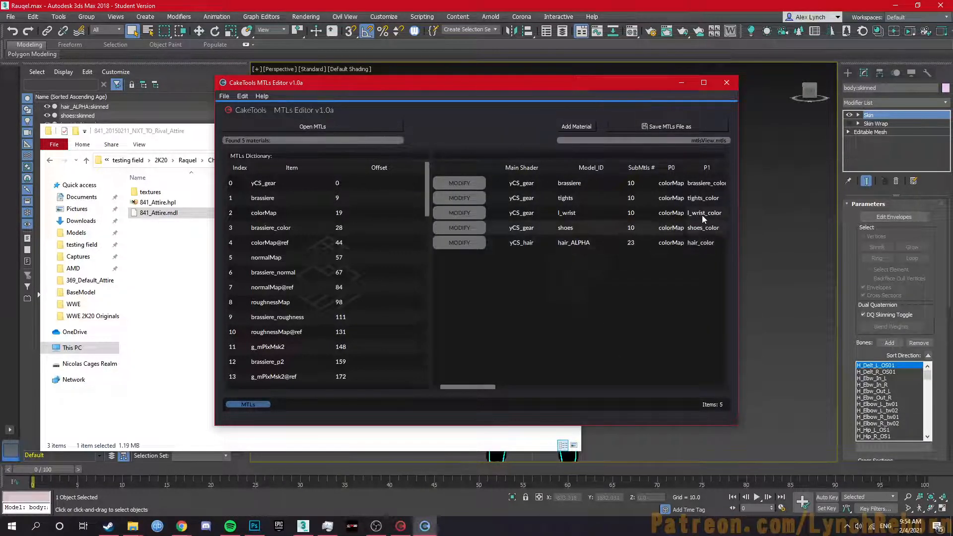
pyautogui.hscroll(1, 502, 247)
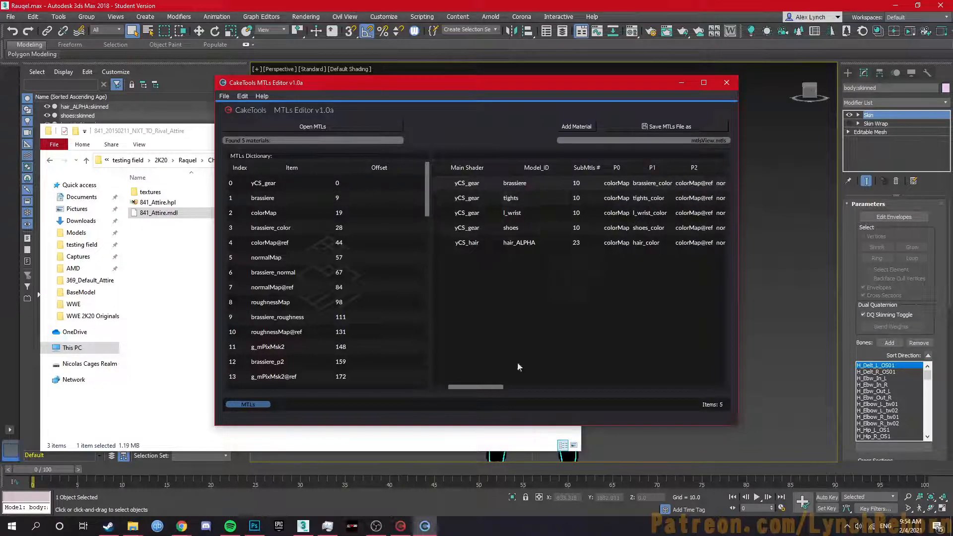
pyautogui.hscroll(-1, 448, 386)
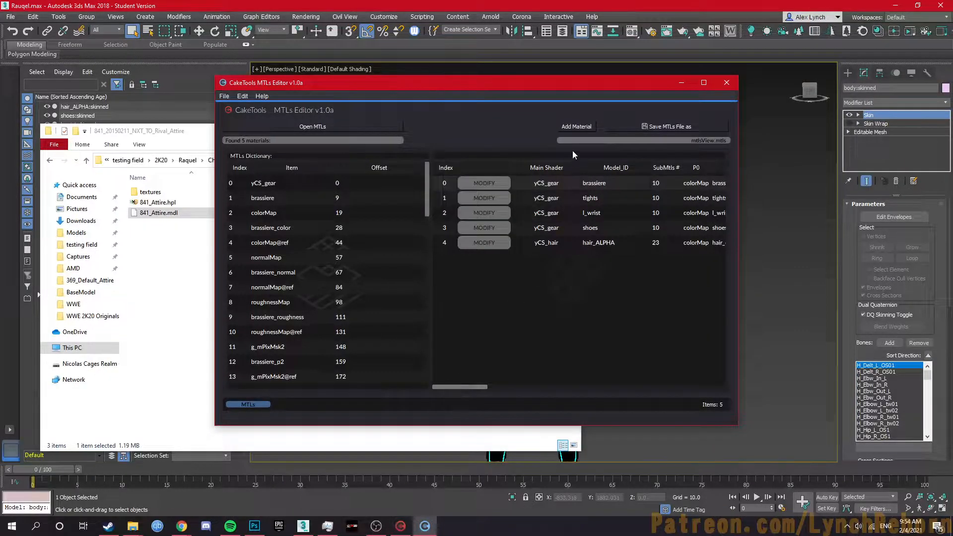
pyautogui.click(667, 127)
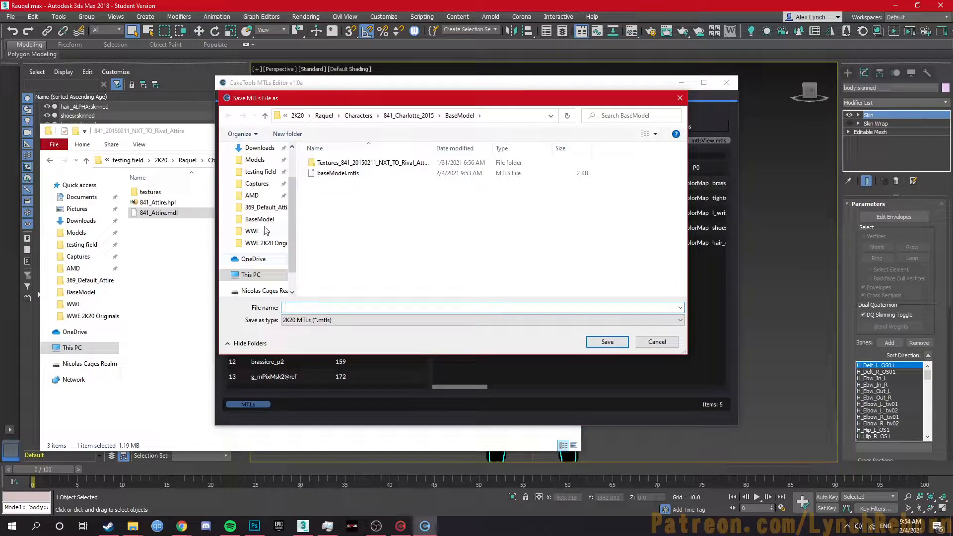
pyautogui.click(259, 219)
pyautogui.click(164, 215)
pyautogui.click(433, 160)
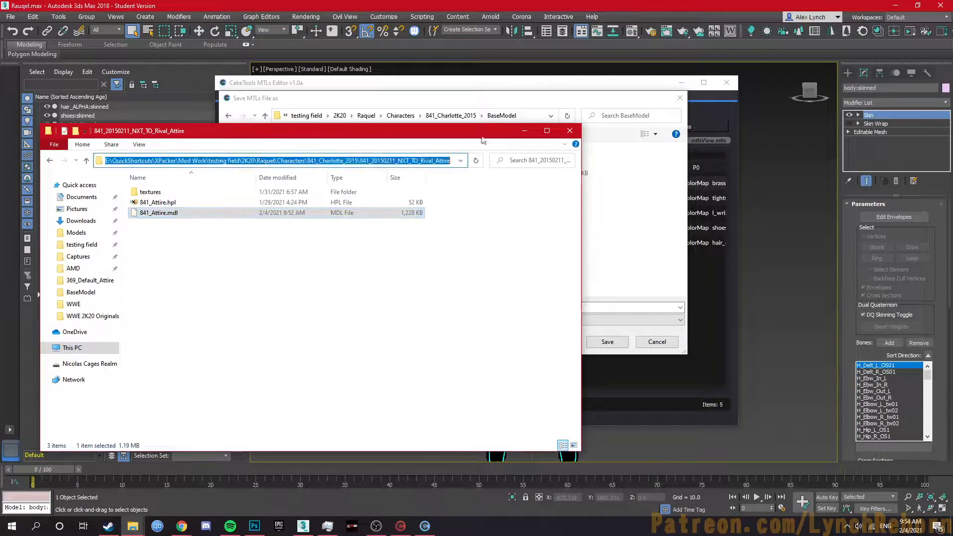
pyautogui.click(531, 119)
pyautogui.hotkey('ctrl', 'v')
pyautogui.press('Return')
# Name the materials file 841_Attire.mtls and save it
pyautogui.click(347, 308)
pyautogui.write('84')
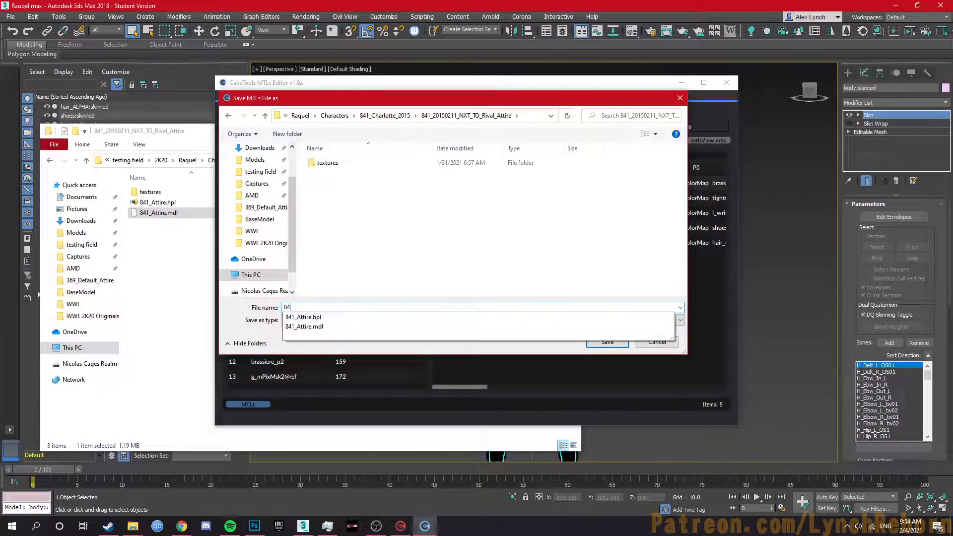
pyautogui.write('1_Attire.mtls')
pyautogui.press('Return')
pyautogui.press('Return')
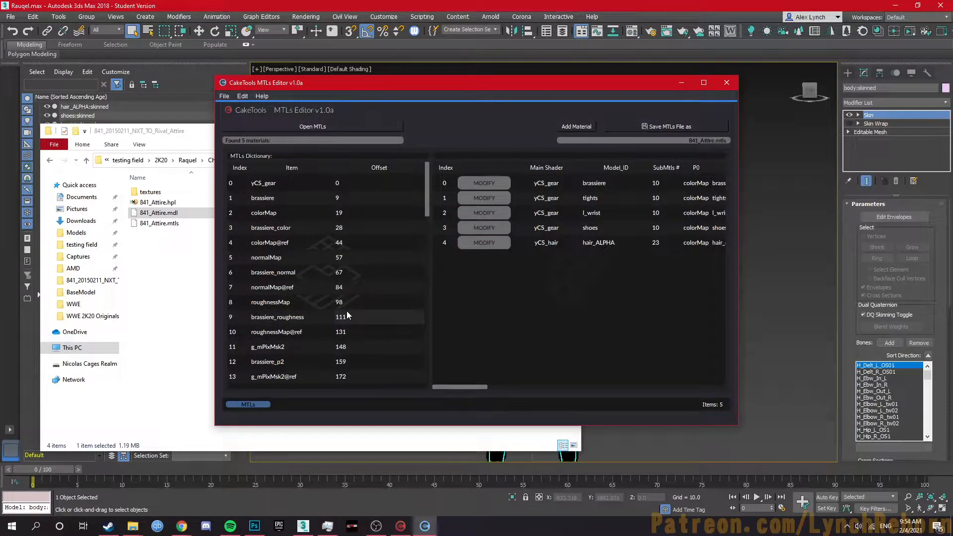
# Switch to CakeTools and open bakedfile01.cak from the WWE 2K20 Originals folder
pyautogui.click(380, 529)
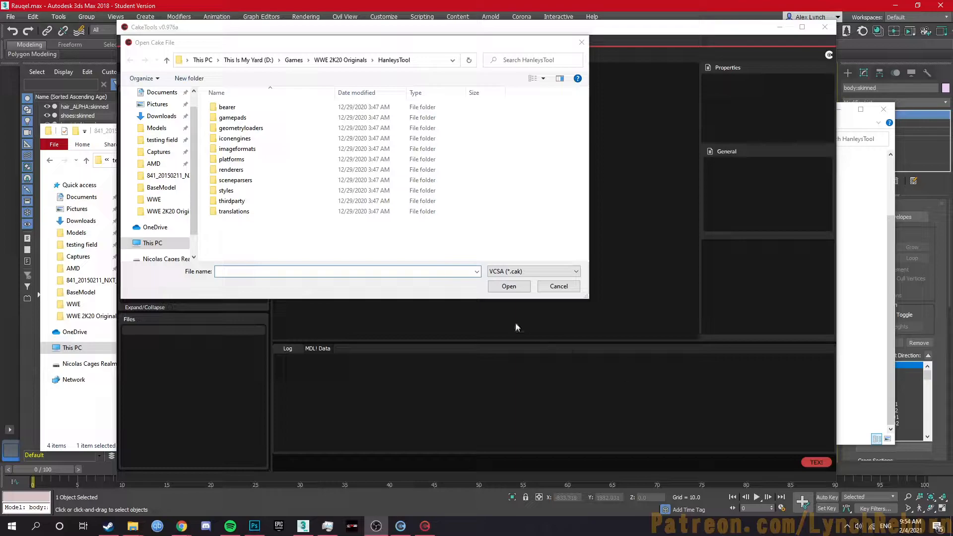
pyautogui.click(340, 60)
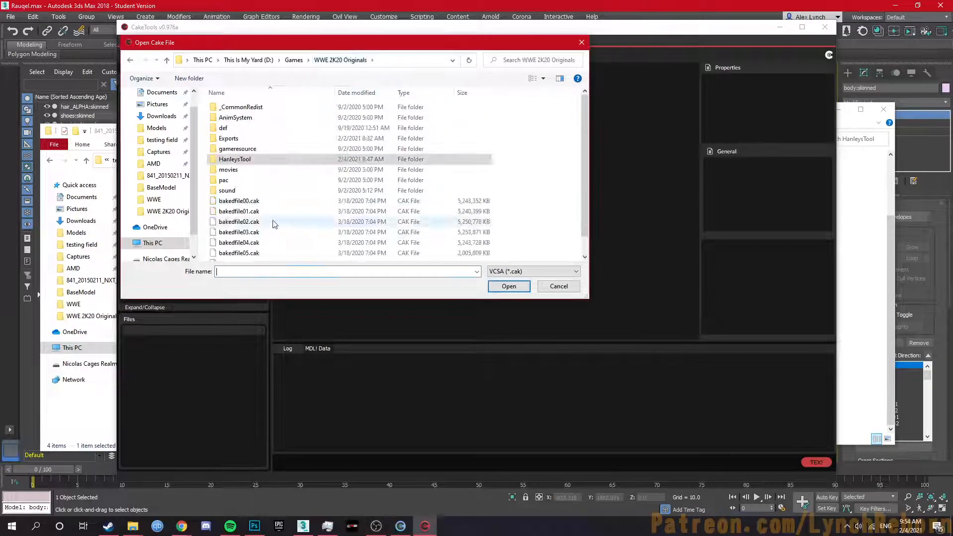
pyautogui.doubleClick(234, 211)
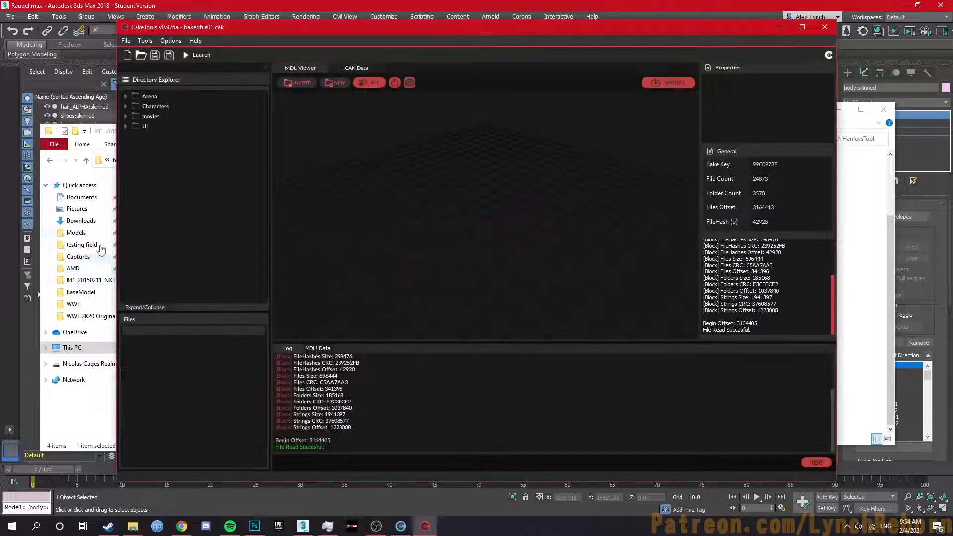
# Examine the original folder structure and files of 841_Charlotte_2015, including its BaseModel and 841_20150211_NXT_TO_Rival_Attire folders
pyautogui.doubleClick(156, 106)
pyautogui.moveTo(267, 111); pyautogui.dragTo(254, 277)
pyautogui.doubleClick(183, 185)
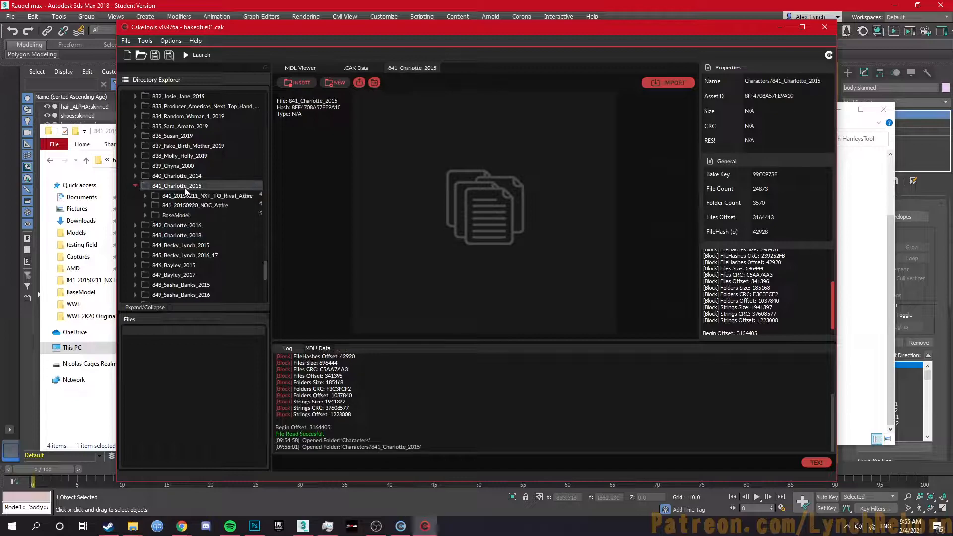
pyautogui.doubleClick(186, 215)
pyautogui.scroll(-1, 201, 284)
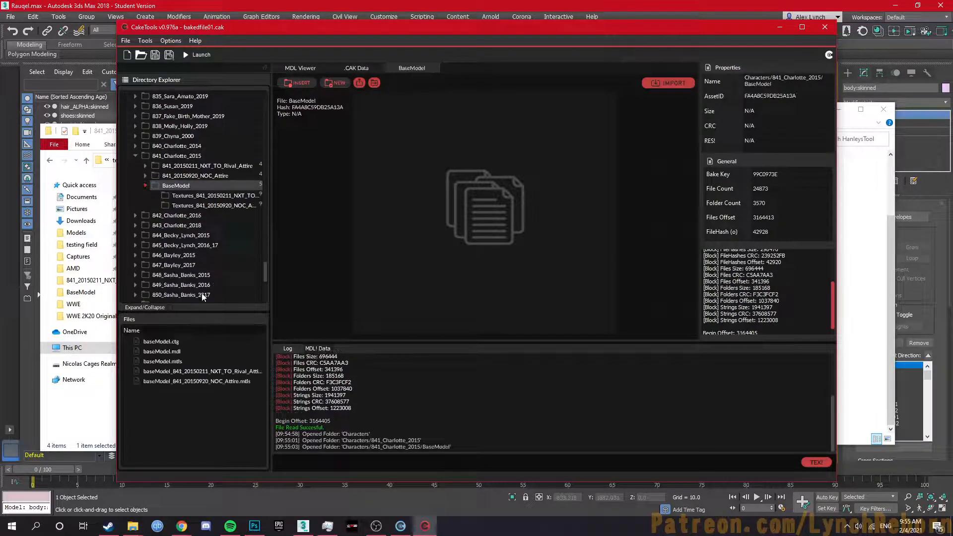
pyautogui.doubleClick(188, 166)
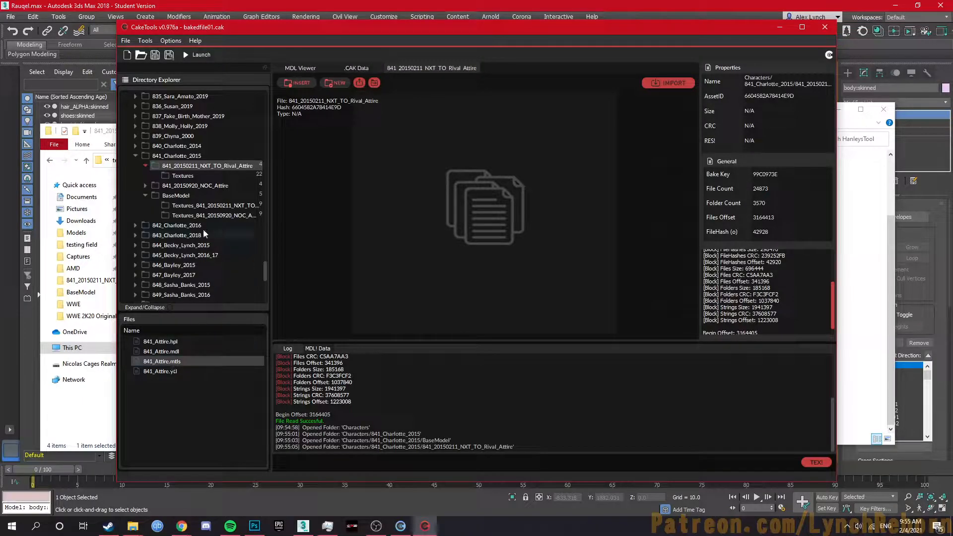
pyautogui.doubleClick(176, 196)
pyautogui.click(181, 363)
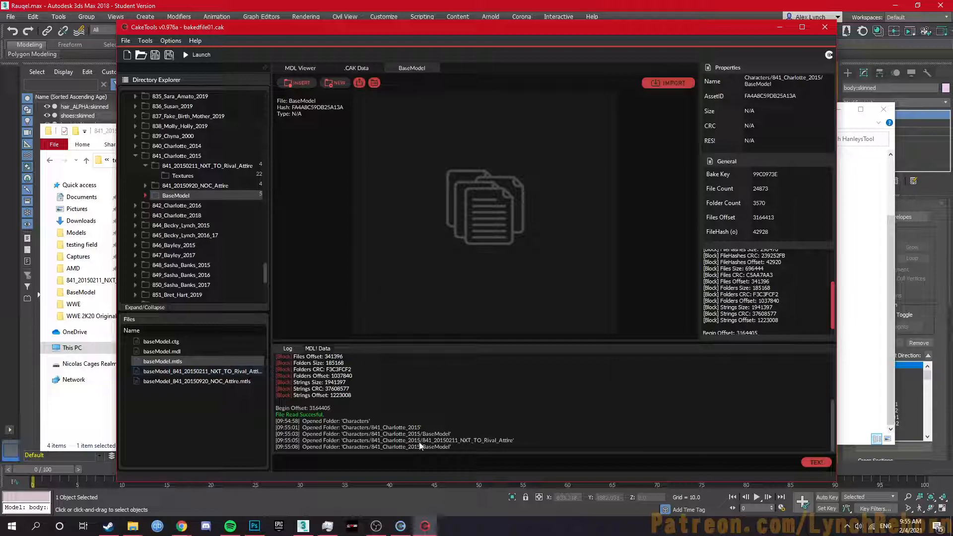
# Open bakedfile07.cak and add a folder named 841_Charlotte_2015 inside Characters
pyautogui.click(141, 54)
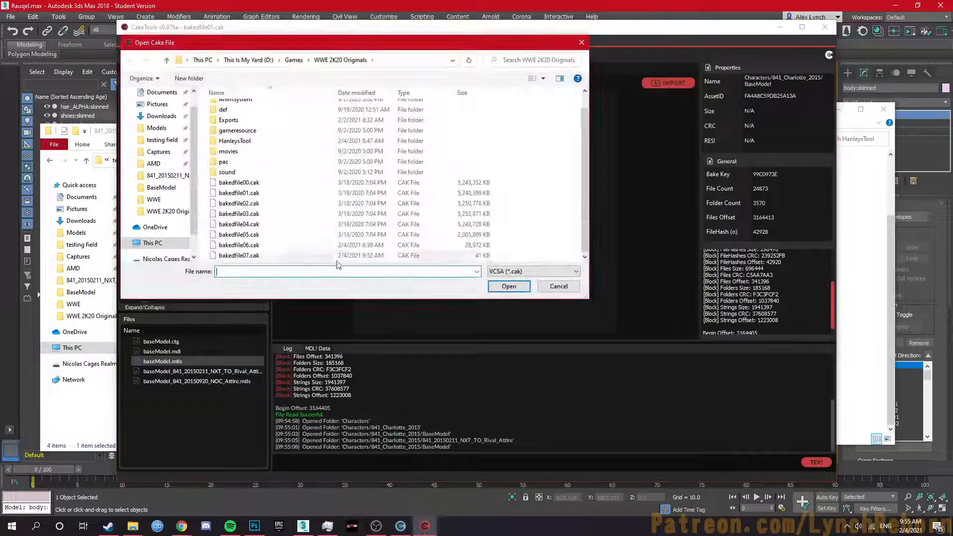
pyautogui.click(232, 255)
pyautogui.doubleClick(232, 255)
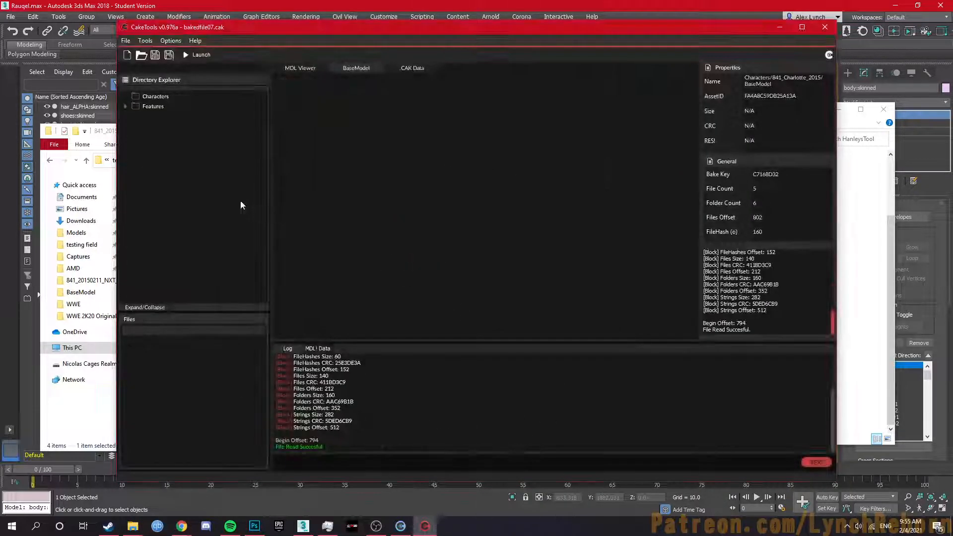
pyautogui.click(175, 97)
pyautogui.click(105, 138)
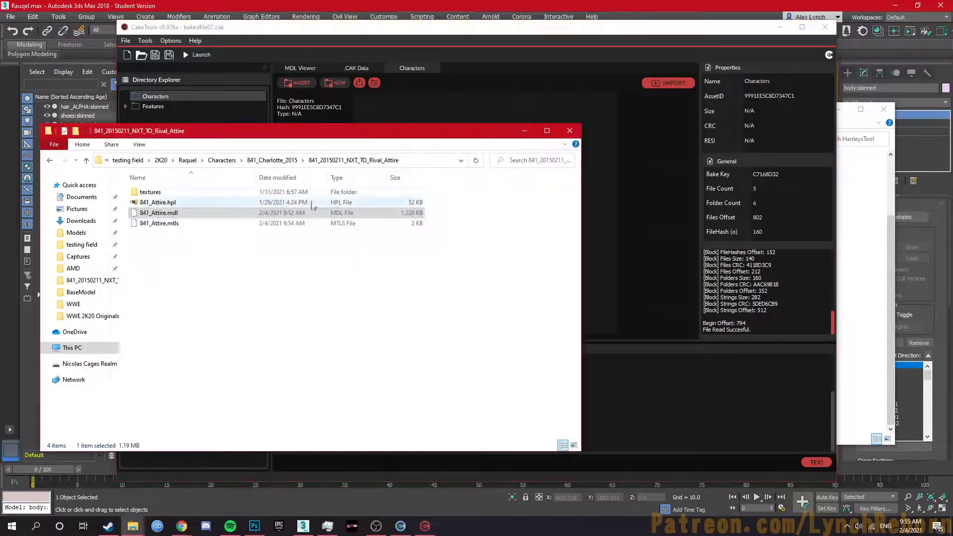
pyautogui.click(255, 164)
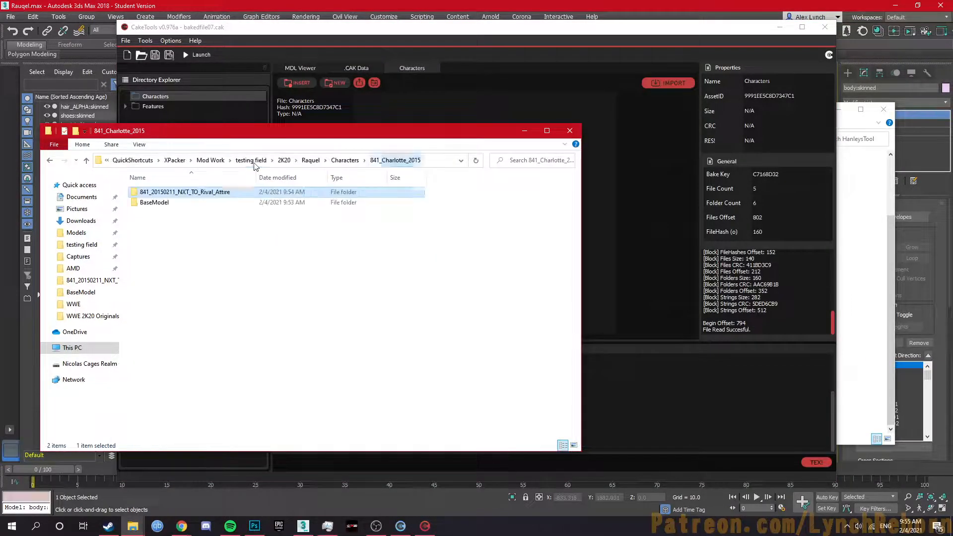
pyautogui.click(441, 163)
pyautogui.moveTo(307, 161); pyautogui.dragTo(368, 165)
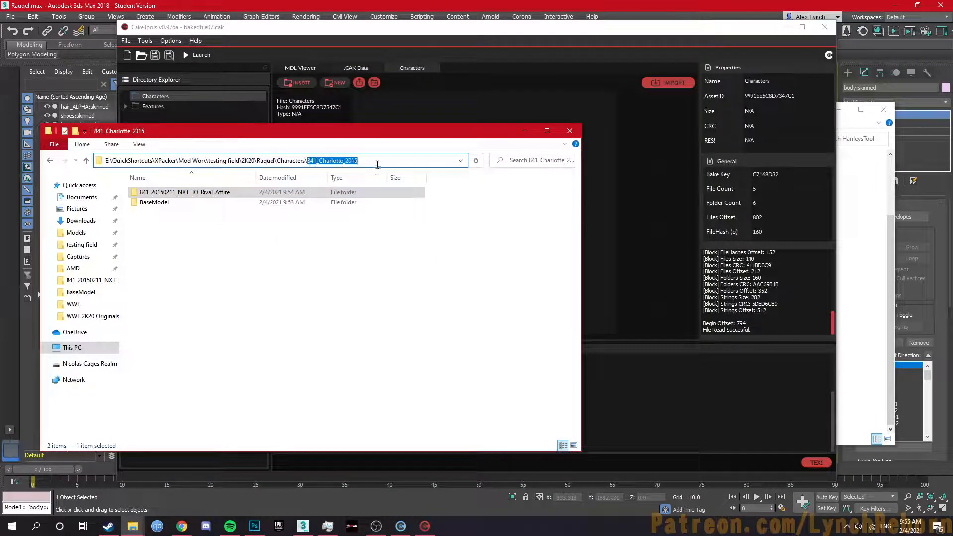
pyautogui.moveTo(183, 93); pyautogui.dragTo(335, 84)
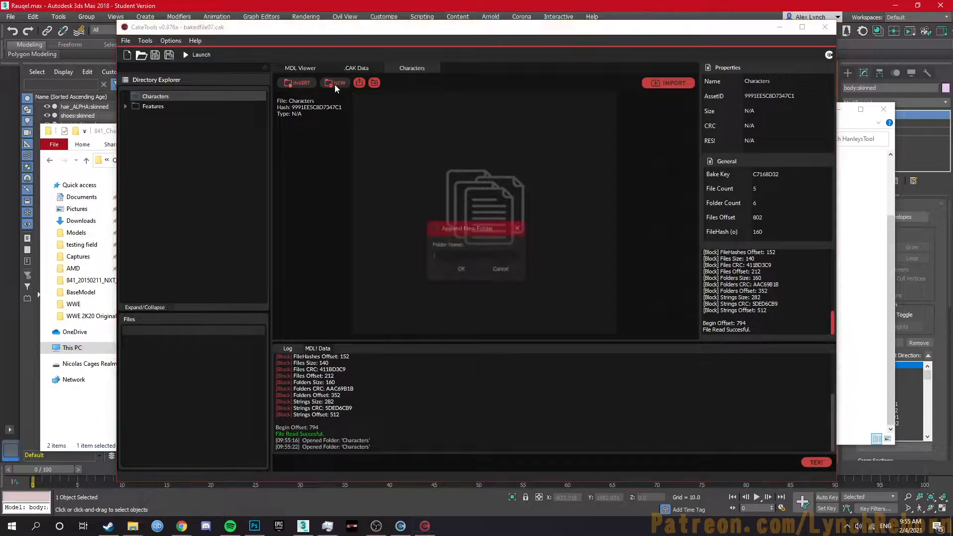
pyautogui.press('Return')
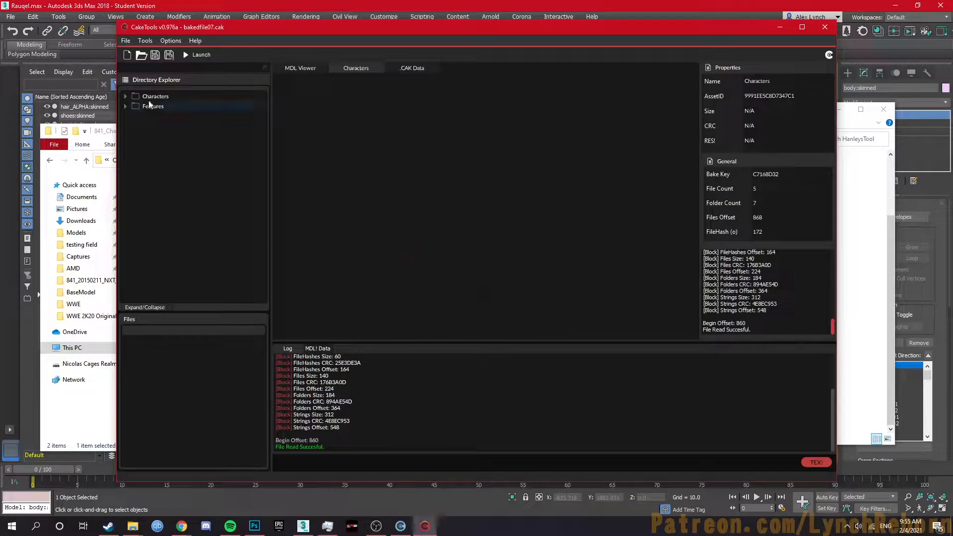
# Add a folder named 841_20150211_NXT_TO_Rival_Attire inside 841_Charlotte_2015, copying the name from the matching folder on disk
pyautogui.click(164, 108)
pyautogui.hotkey('alt', 'Tab')
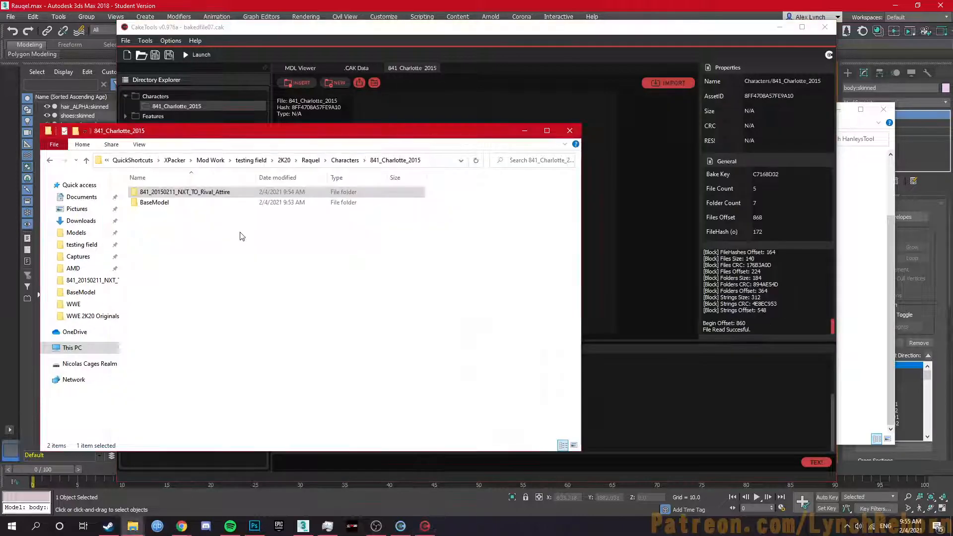
pyautogui.doubleClick(176, 196)
pyautogui.click(412, 164)
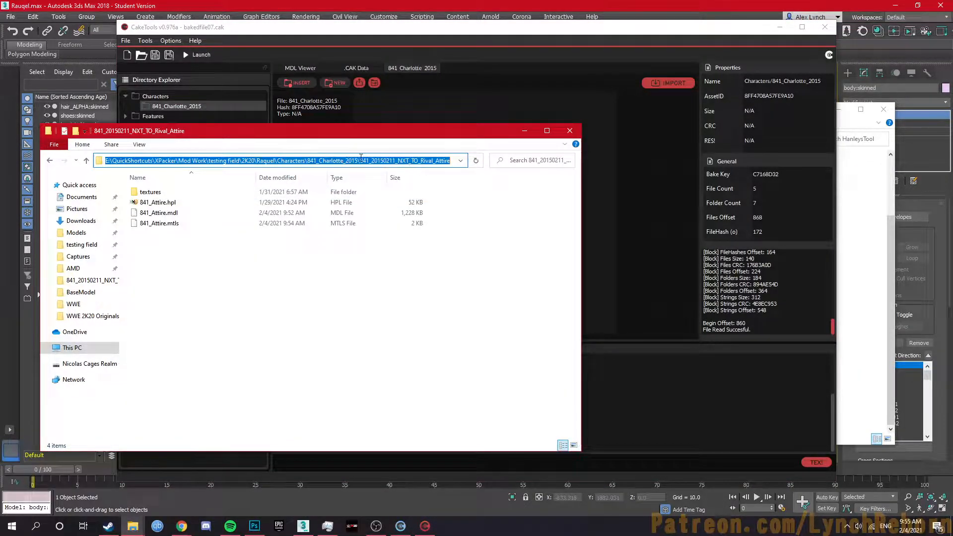
pyautogui.moveTo(360, 160); pyautogui.dragTo(475, 166)
pyautogui.hotkey('ctrl', 'c')
pyautogui.click(50, 160)
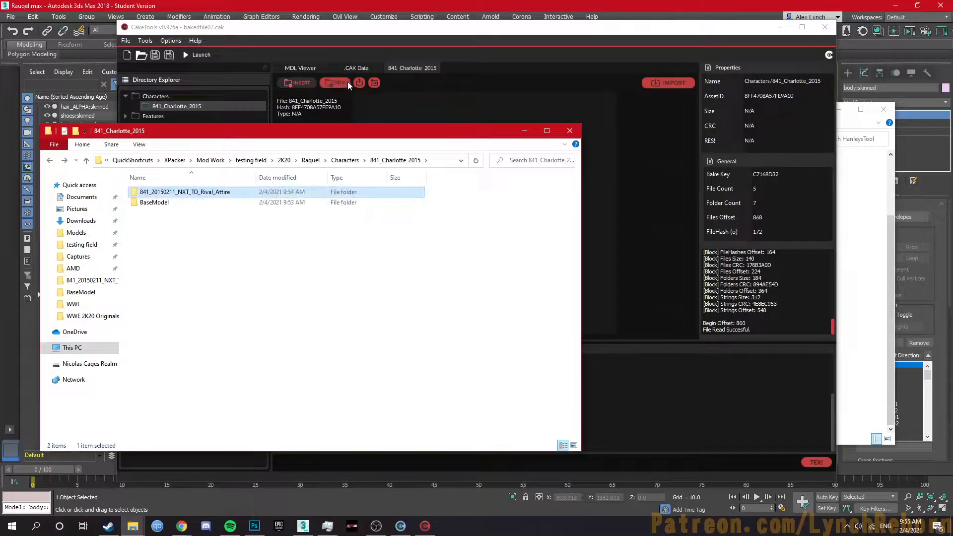
pyautogui.click(347, 82)
pyautogui.hotkey('ctrl', 'v')
pyautogui.press('Return')
pyautogui.press('Return')
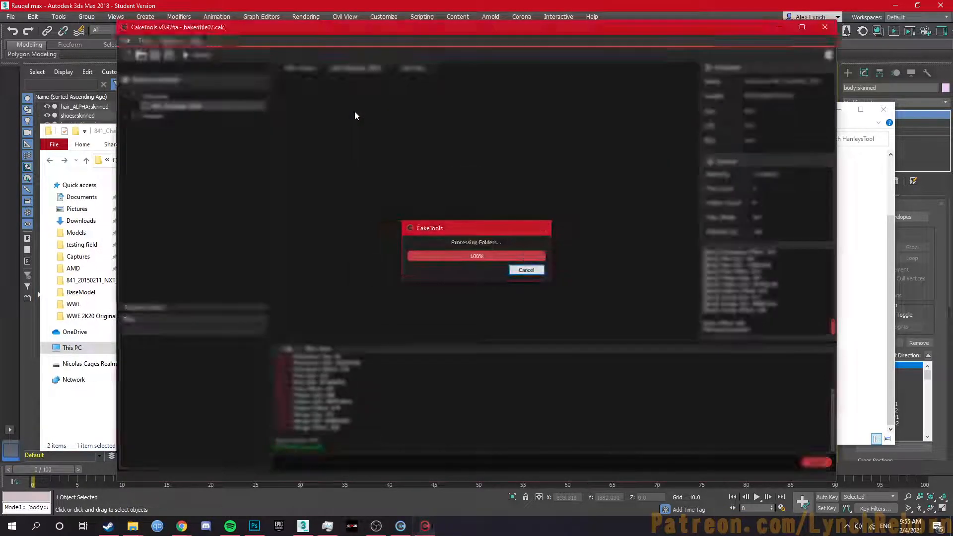
# Add a subfolder named textures inside the 841_20150211_NXT_TO_Rival_Attire folder of the cake file
pyautogui.click(170, 117)
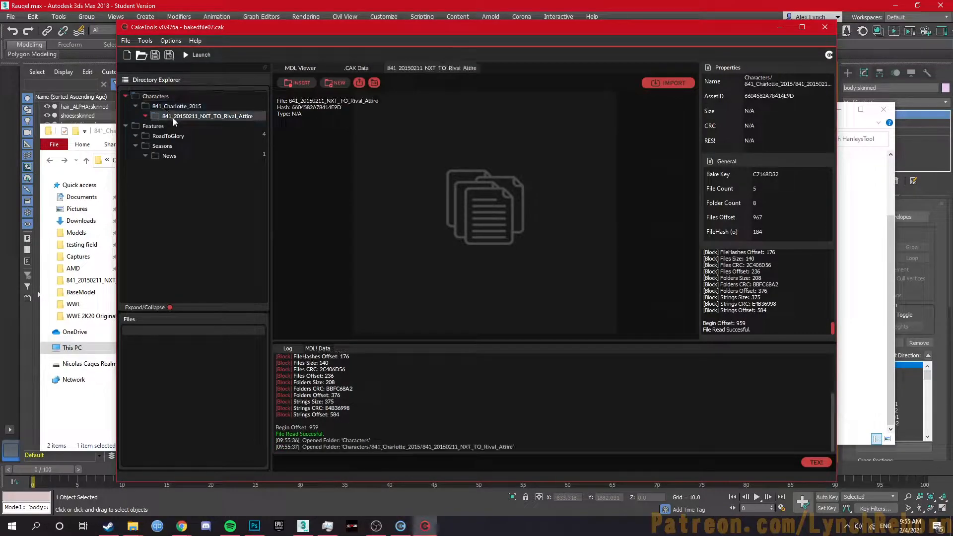
pyautogui.hotkey('alt', 'Tab')
pyautogui.doubleClick(207, 193)
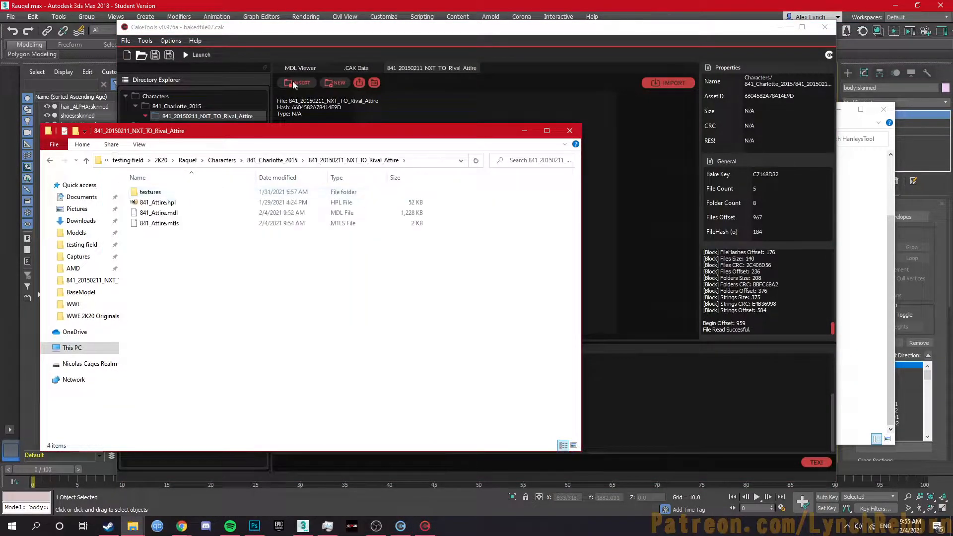
pyautogui.click(324, 83)
pyautogui.write('textures')
pyautogui.press('Return')
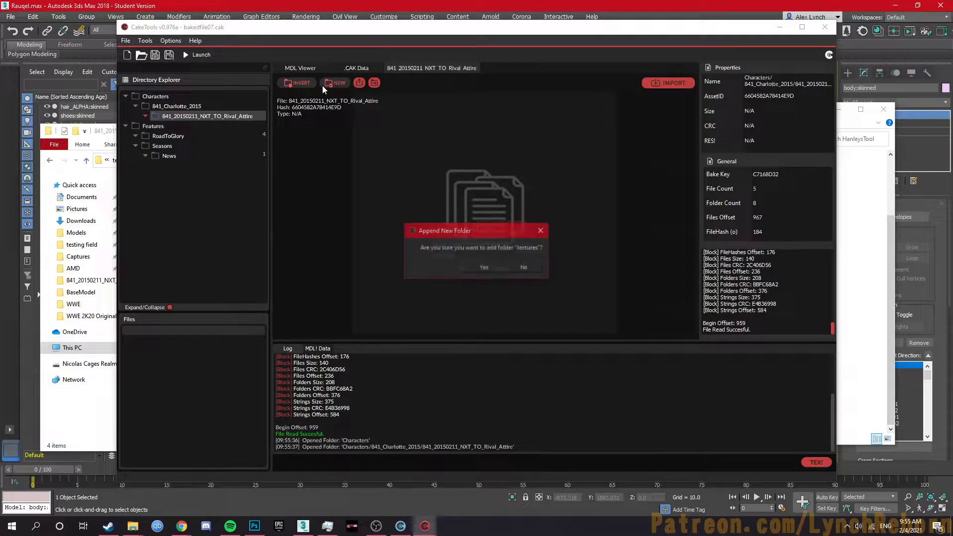
pyautogui.press('Return')
# Open 841_Attire.hpl in HxD, replace its entire contents with a short run of 00 bytes, save it and close the editor
pyautogui.click(235, 115)
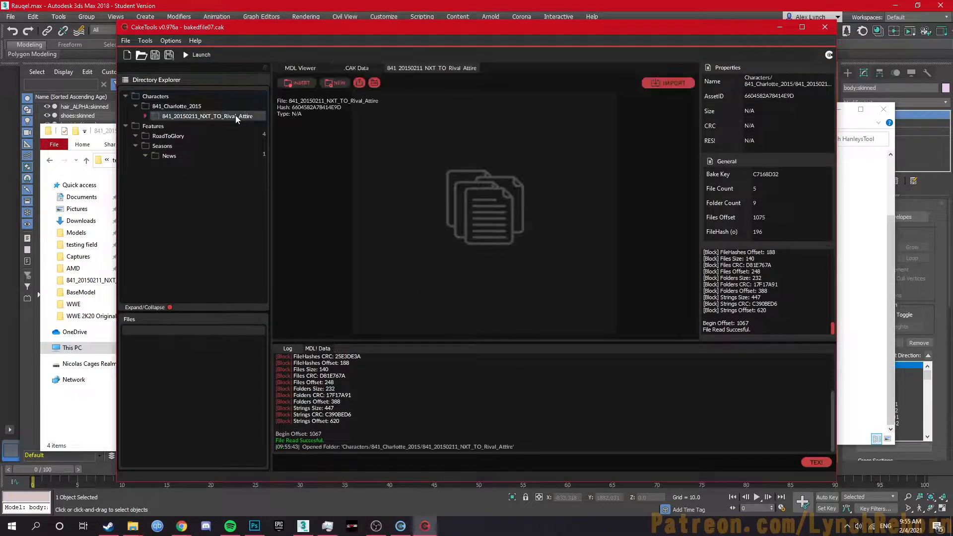
pyautogui.hotkey('alt', 'Tab')
pyautogui.click(180, 204)
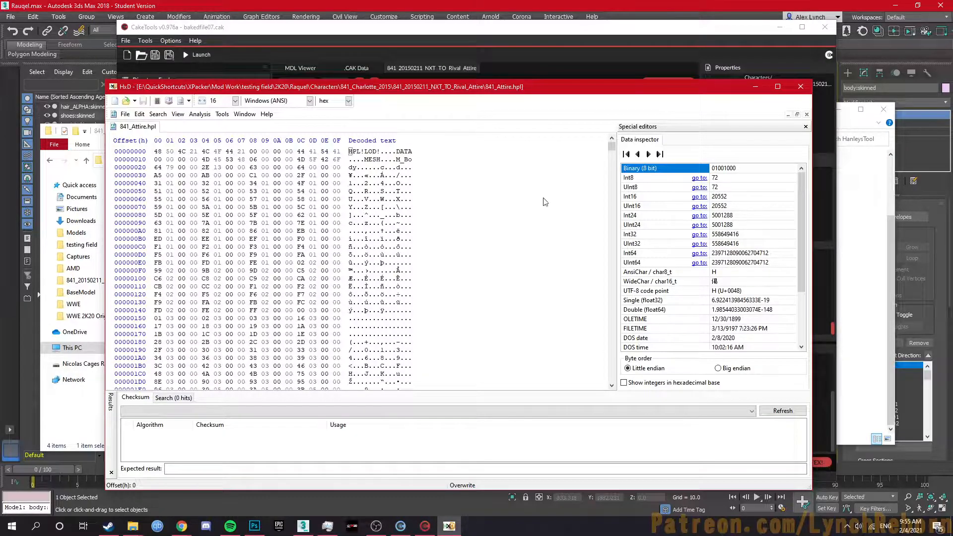
pyautogui.hotkey('ctrl', 'a')
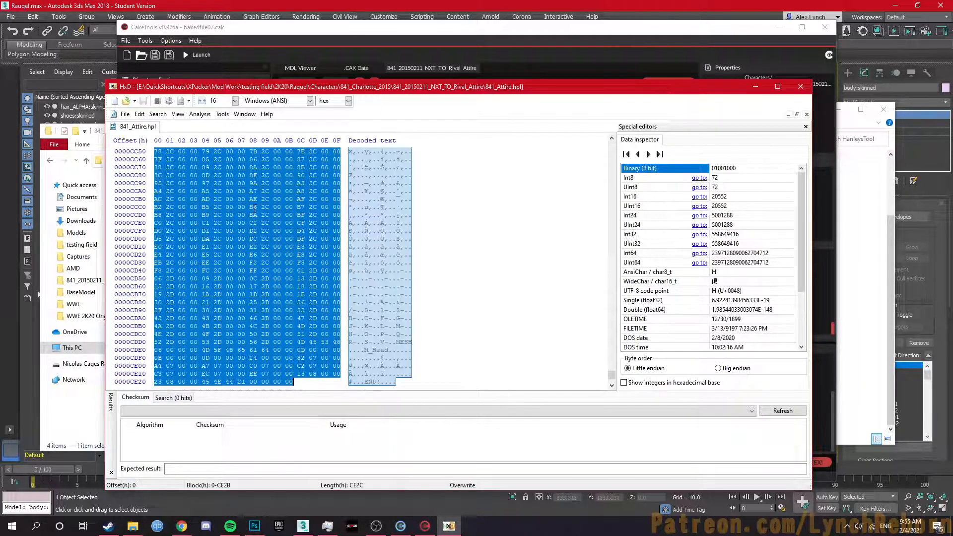
pyautogui.press('Right')
pyautogui.hotkey('ctrl', 'a')
pyautogui.press('Delete')
pyautogui.write('00 00 00 00 00 00 00 00 00 00 00 00 00 00 00 00 0')
pyautogui.hotkey('ctrl', 's')
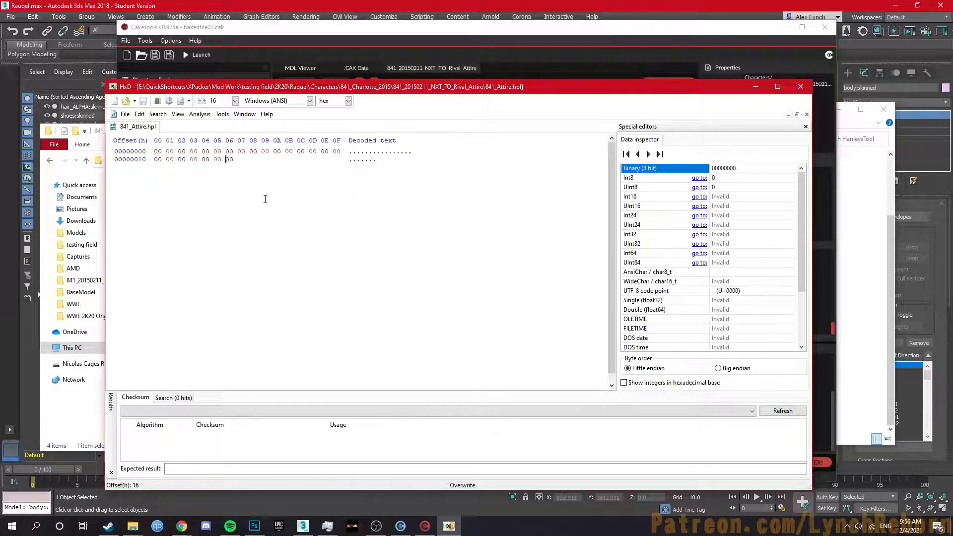
pyautogui.click(801, 86)
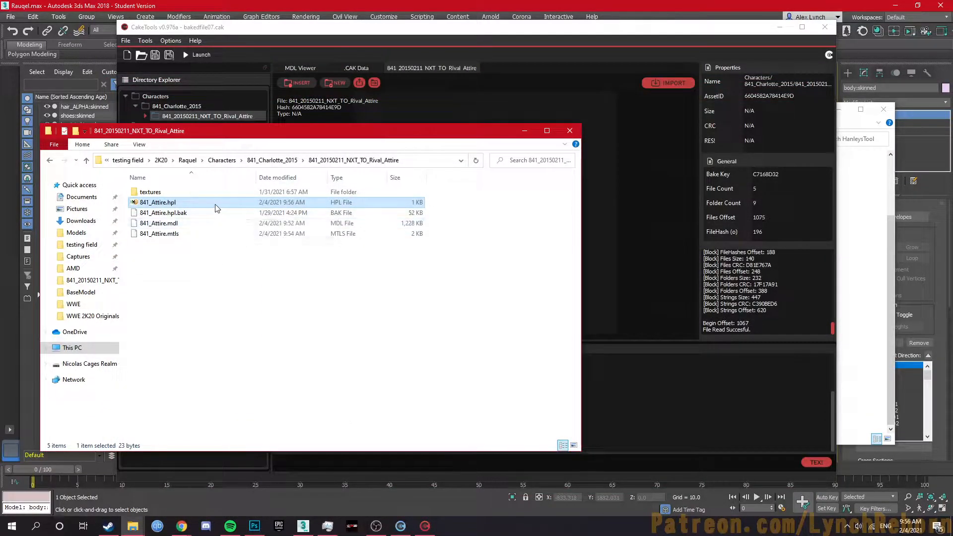
# Insert 841_Attire.mdl and 841_Attire.mtls into the 841_20150211_NXT_TO_Rival_Attire folder of bakedfile07.cak
pyautogui.click(179, 224)
pyautogui.keyDown('shift'); pyautogui.click(185, 234); pyautogui.keyUp('shift')
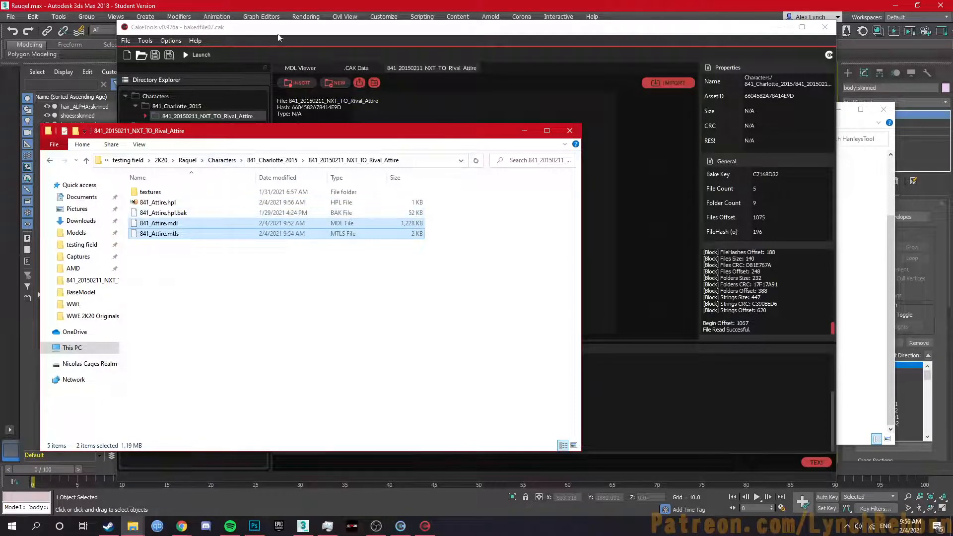
pyautogui.click(276, 36)
pyautogui.doubleClick(194, 118)
pyautogui.hotkey('alt', 'Tab')
pyautogui.moveTo(169, 233); pyautogui.dragTo(180, 367)
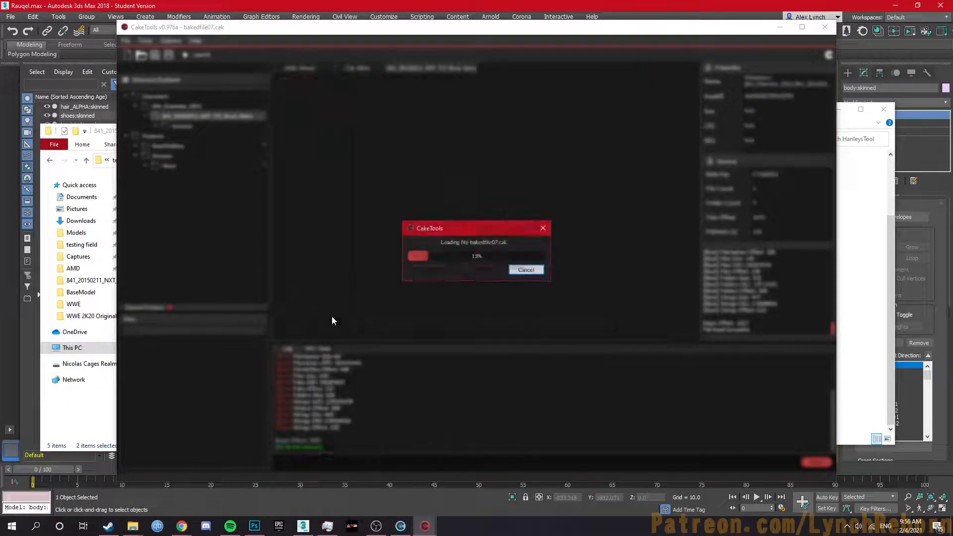
# Add a folder named BaseModel inside 841_Charlotte_2015 in the cake file
pyautogui.doubleClick(191, 107)
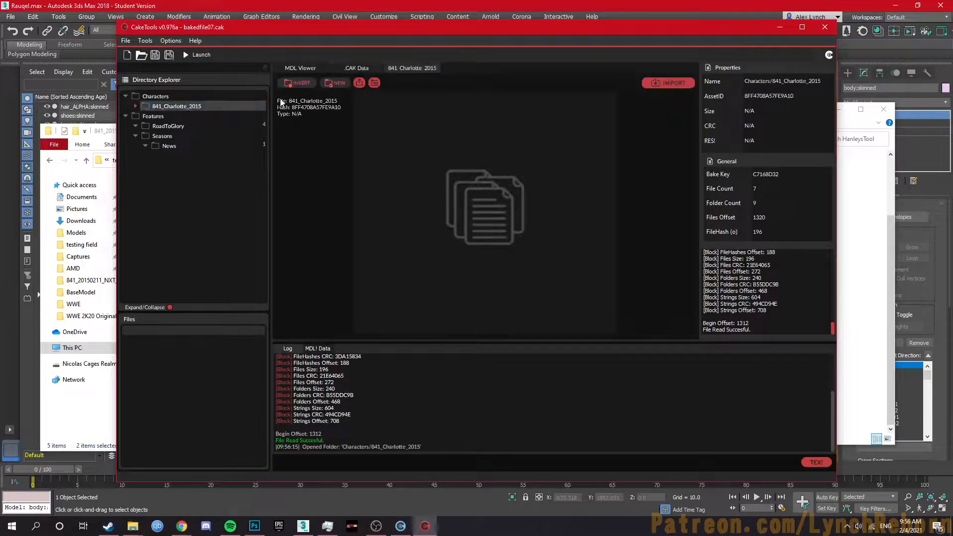
pyautogui.click(337, 82)
pyautogui.write('BaseModel')
pyautogui.press('Return')
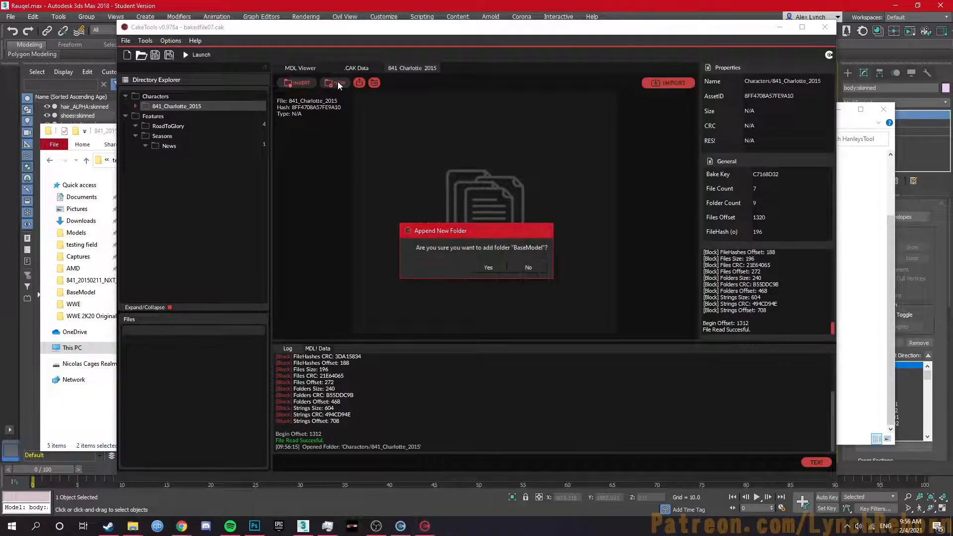
pyautogui.press('Return')
# Insert baseModel.mdl and baseModel.mtls from the BaseModel folder on disk into the BaseModel folder of the cake file
pyautogui.click(223, 136)
pyautogui.hotkey('alt', 'Tab')
pyautogui.hotkey('alt', 'Left')
pyautogui.doubleClick(175, 203)
pyautogui.click(179, 212)
pyautogui.keyDown('shift'); pyautogui.click(174, 224); pyautogui.keyUp('shift')
pyautogui.moveTo(174, 223); pyautogui.dragTo(189, 347)
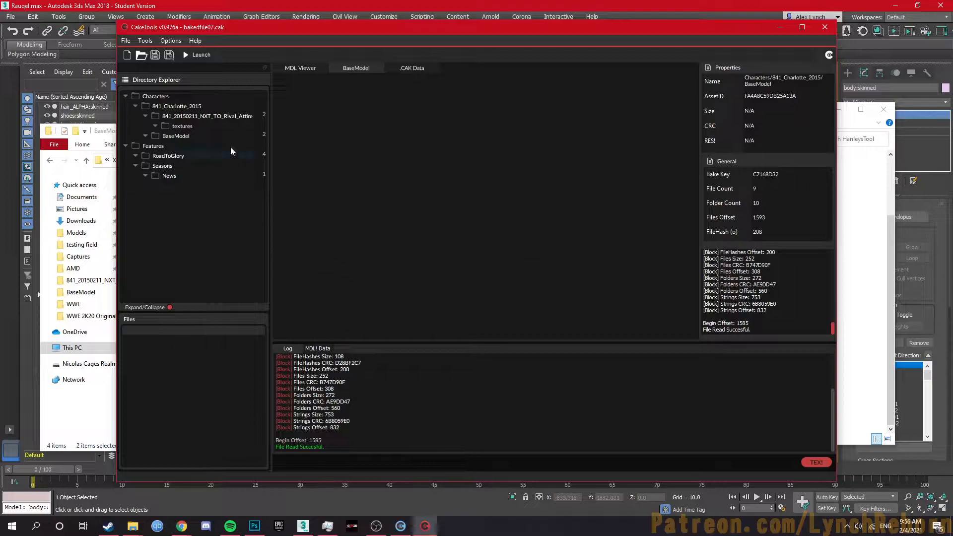
# Add a subfolder named Textures_841_20150211_NXT_TO_Rival_Attire inside BaseModel, copying the name from the matching folder on disk
pyautogui.click(210, 136)
pyautogui.hotkey('alt', 'Tab')
pyautogui.doubleClick(187, 193)
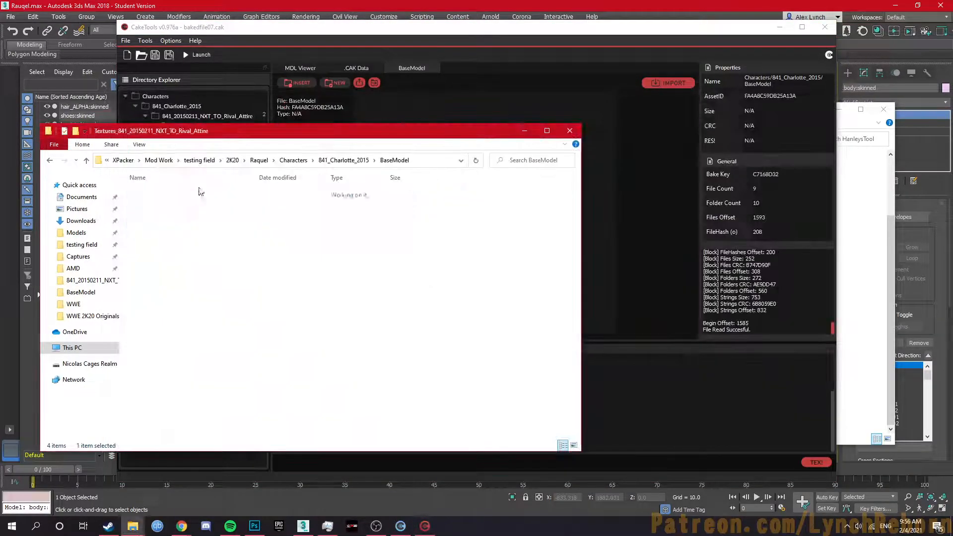
pyautogui.click(434, 160)
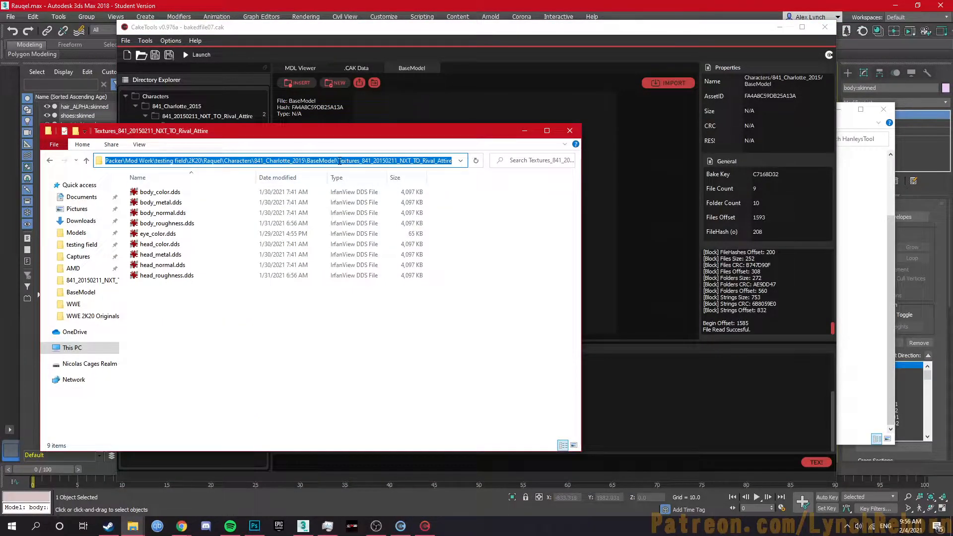
pyautogui.moveTo(339, 160); pyautogui.dragTo(457, 168)
pyautogui.hotkey('alt', 'Left')
pyautogui.click(340, 82)
pyautogui.click(341, 82)
pyautogui.write('841_20150211_NXT_TO_Rival_Attire')
pyautogui.press('Return')
pyautogui.press('Return')
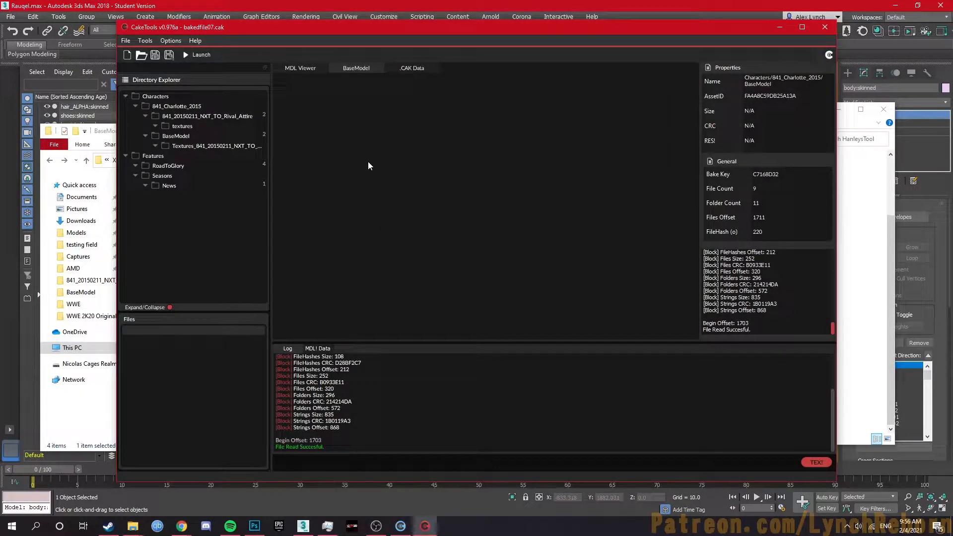
# Launch WWE 2K20 Originals and open the superstar selection for a custom entrance in Creations
pyautogui.press('super')
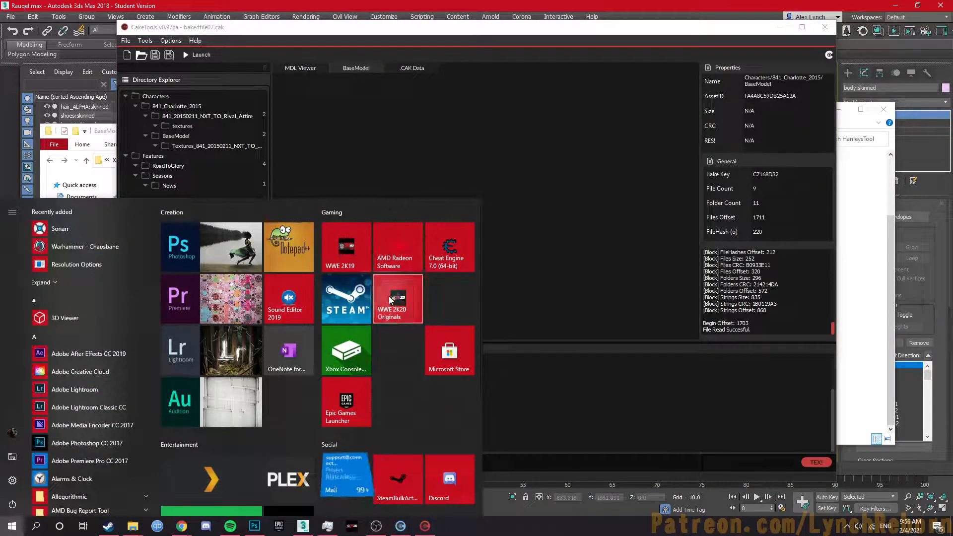
pyautogui.click(389, 296)
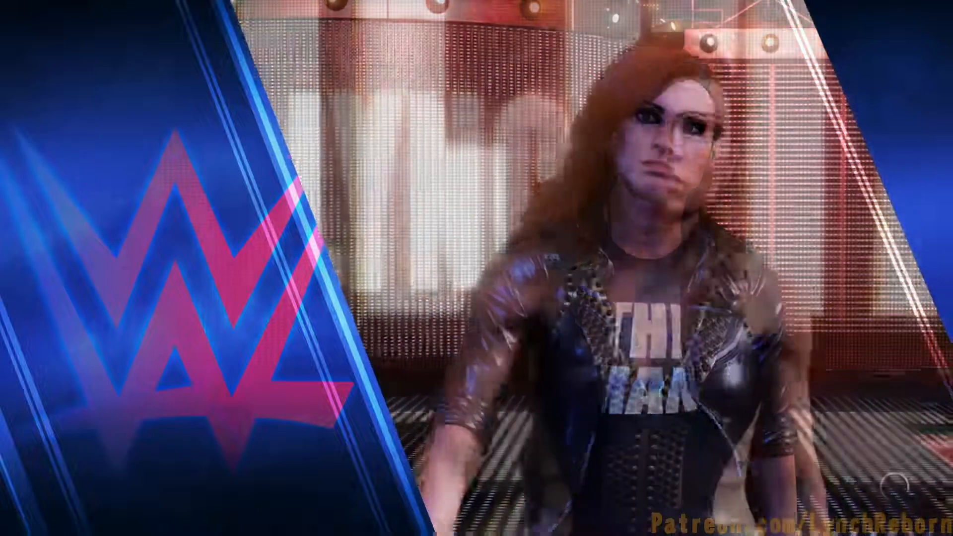
pyautogui.press('Down')
pyautogui.press('Down')
pyautogui.press('Down')
pyautogui.press('Down')
pyautogui.press('Down')
pyautogui.press('Down')
pyautogui.press('Return')
pyautogui.press('Down')
pyautogui.press('Down')
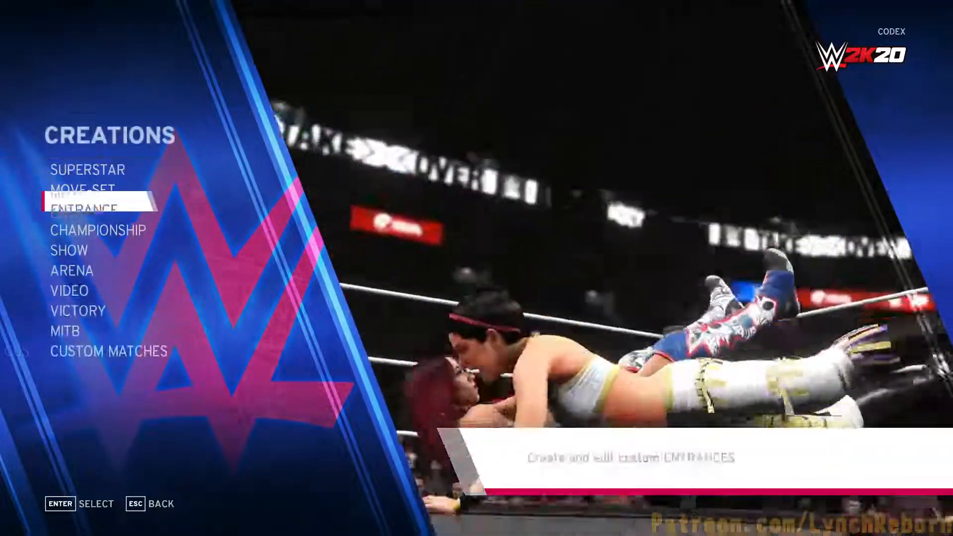
pyautogui.press('Return')
pyautogui.press('Return')
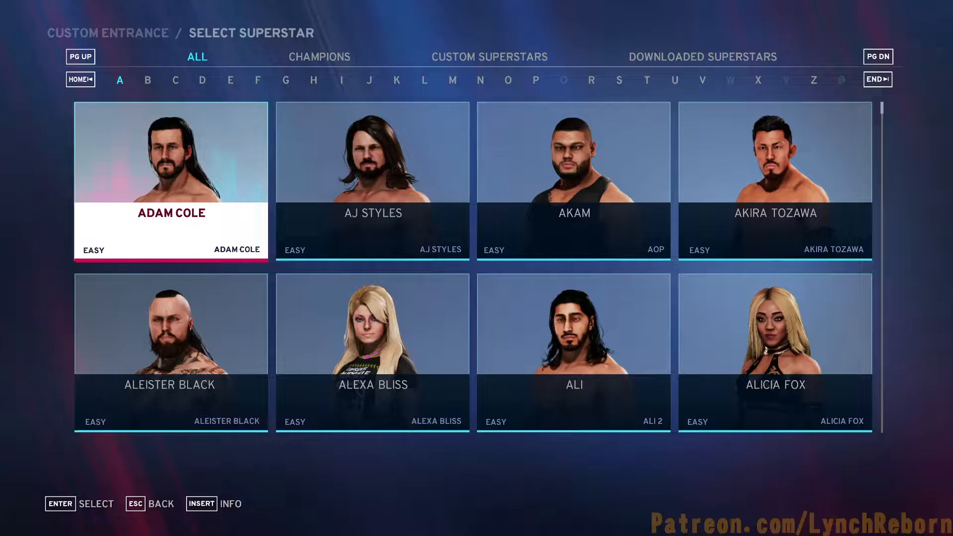
# Find the modded Charlotte slot in the full superstar list and choose it to check the model in game
pyautogui.press('Down')
pyautogui.press('Down')
pyautogui.press('Down')
pyautogui.press('Down')
pyautogui.press('Down')
pyautogui.press('Down')
pyautogui.press('Down')
pyautogui.press('Down')
pyautogui.press('Down')
pyautogui.press('Down')
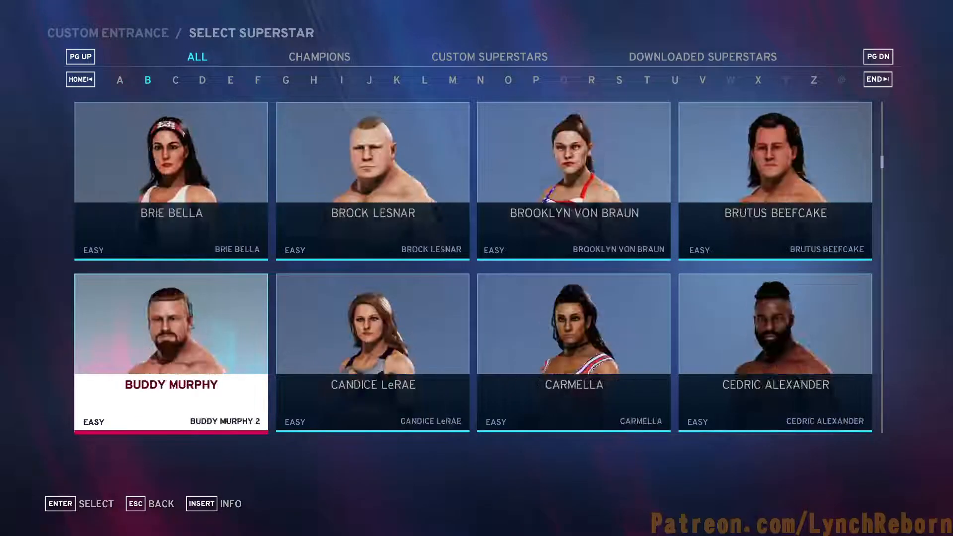
pyautogui.press('Down')
pyautogui.press('Down')
pyautogui.press('Right')
pyautogui.press('Right')
pyautogui.press('Return')
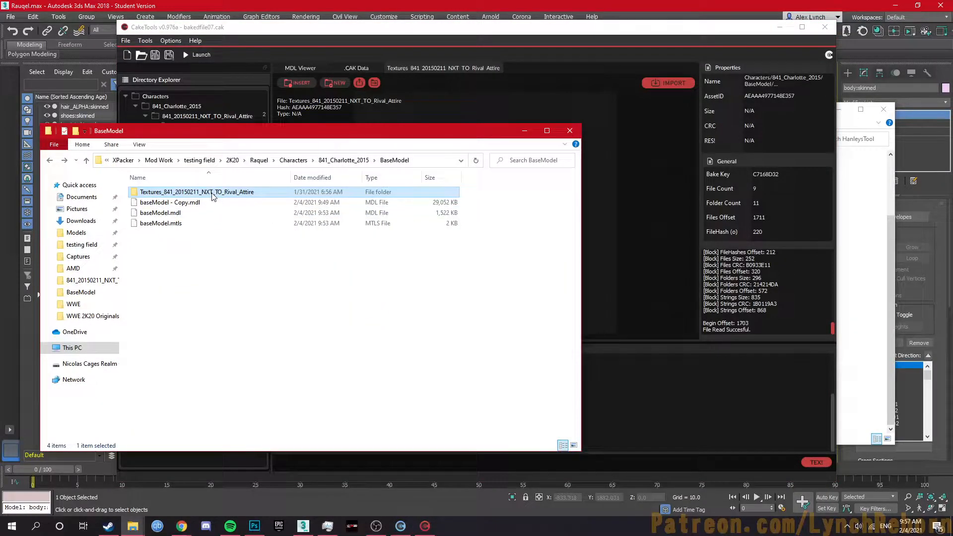
# Insert all nine body, eye and head DDS textures into the Textures_841_20150211_NXT_TO_Rival_Attire folder of the cake file
pyautogui.doubleClick(212, 192)
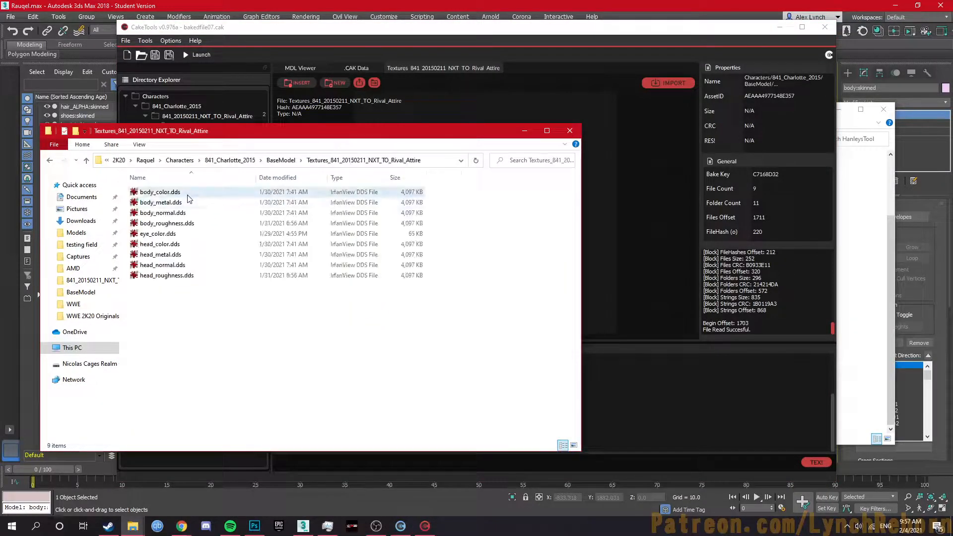
pyautogui.hotkey('ctrl', 'a')
pyautogui.moveTo(168, 276); pyautogui.dragTo(203, 390)
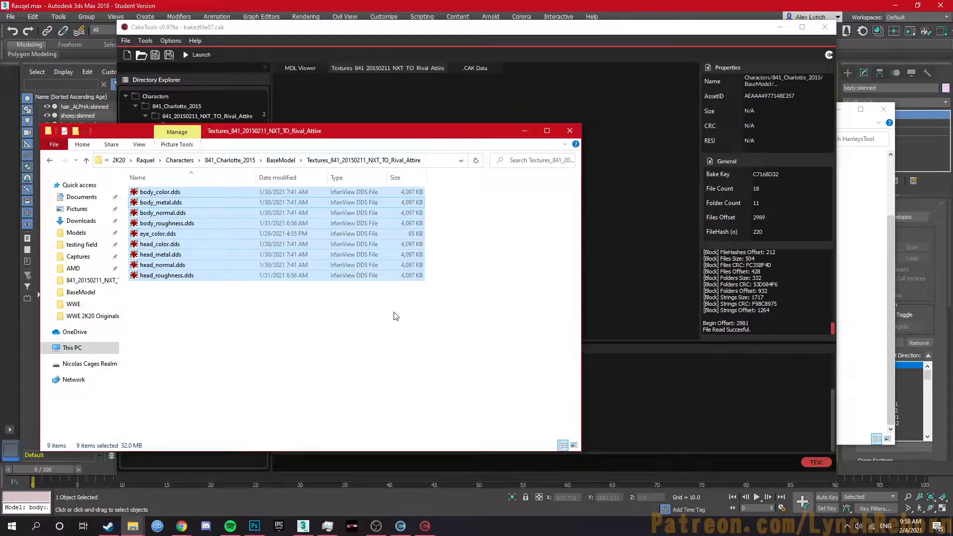
pyautogui.click(293, 298)
pyautogui.click(411, 192)
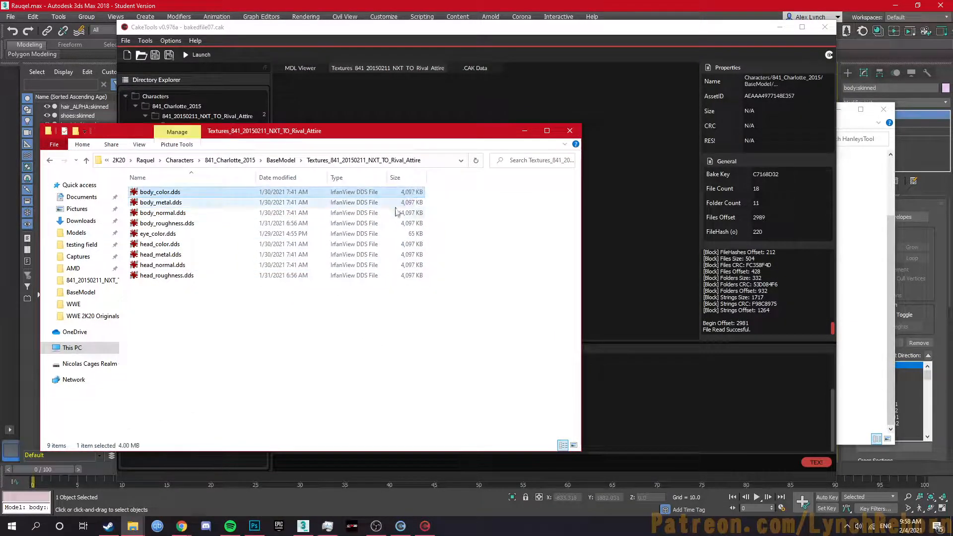
# Insert all 20 attire and hair DDS textures into the textures subfolder of 841_20150211_NXT_TO_Rival_Attire in the cake file
pyautogui.click(284, 162)
pyautogui.doubleClick(192, 193)
pyautogui.click(244, 160)
pyautogui.click(189, 194)
pyautogui.doubleClick(189, 194)
pyautogui.doubleClick(189, 192)
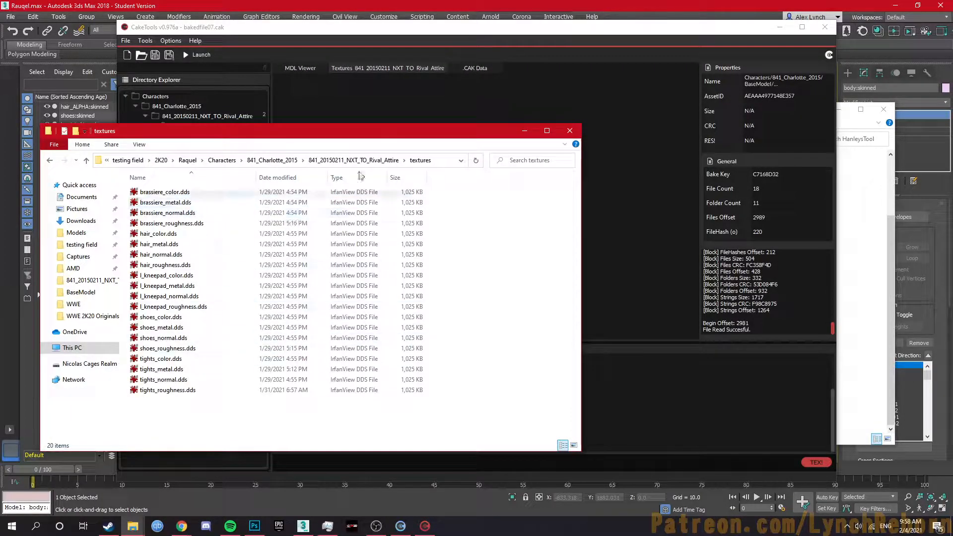
pyautogui.click(346, 195)
pyautogui.keyDown('shift'); pyautogui.click(342, 390); pyautogui.keyUp('shift')
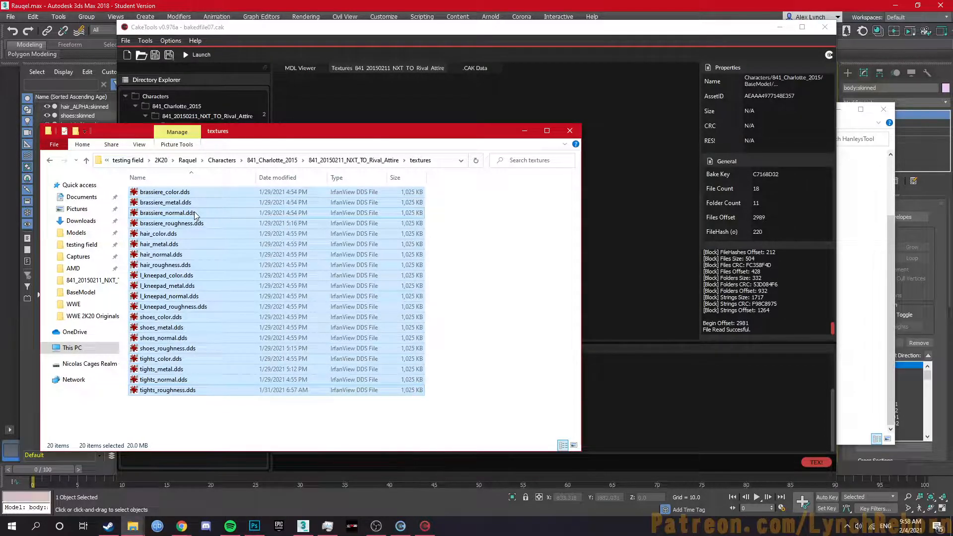
pyautogui.moveTo(181, 220); pyautogui.dragTo(213, 118)
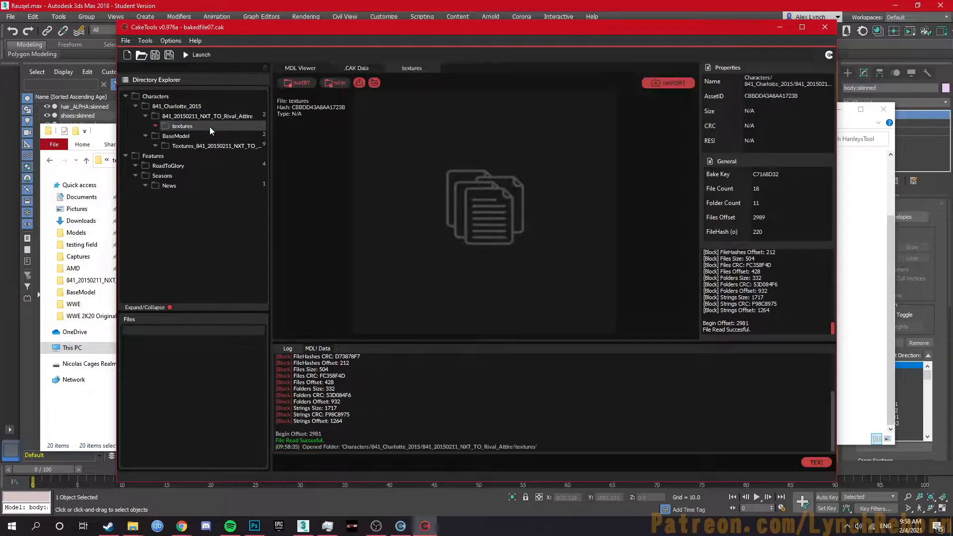
pyautogui.hotkey('alt', 'Tab')
pyautogui.moveTo(227, 269); pyautogui.dragTo(202, 351)
pyautogui.hotkey('alt', 'Tab')
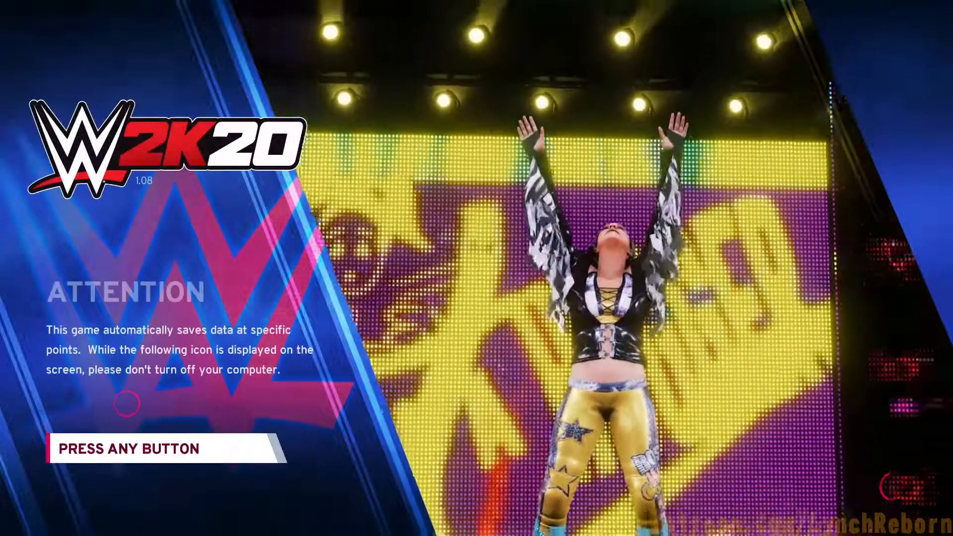
# In the restarted WWE 2K20, pass the title screen and open the custom entrance superstar selection again
pyautogui.press('Return')
pyautogui.press('Return')
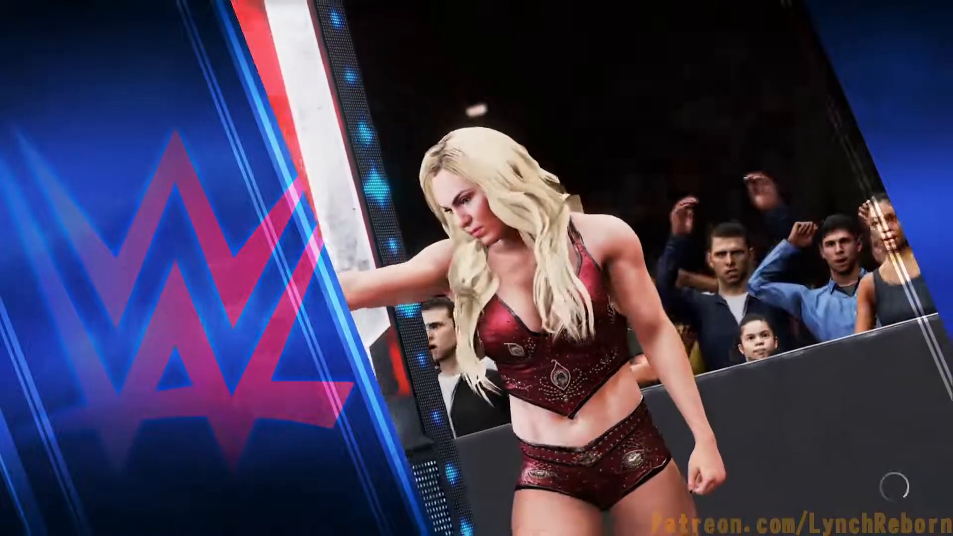
pyautogui.press('Down')
pyautogui.press('Down')
pyautogui.press('Down')
pyautogui.press('Down')
pyautogui.press('Down')
pyautogui.press('Down')
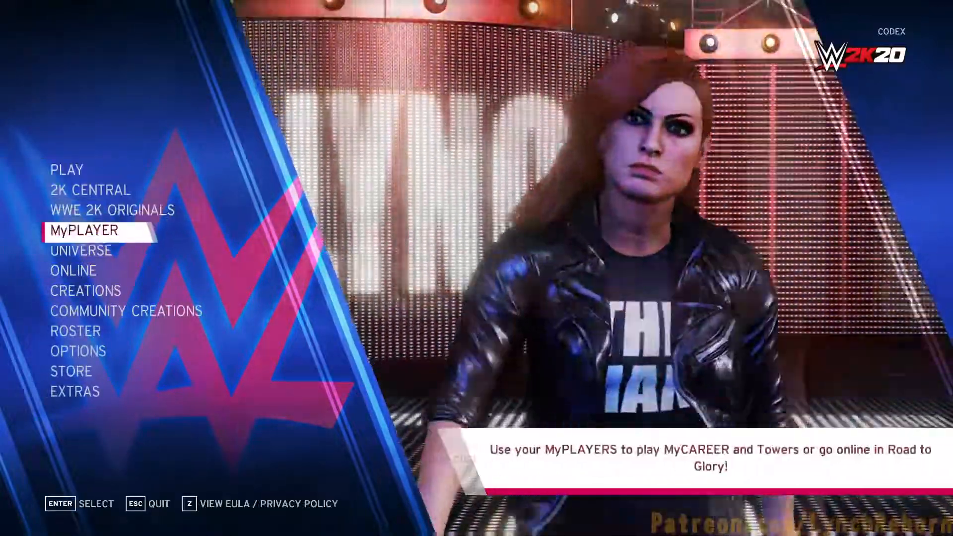
pyautogui.press('Return')
pyautogui.press('Down')
pyautogui.press('Down')
pyautogui.press('Return')
pyautogui.press('Return')
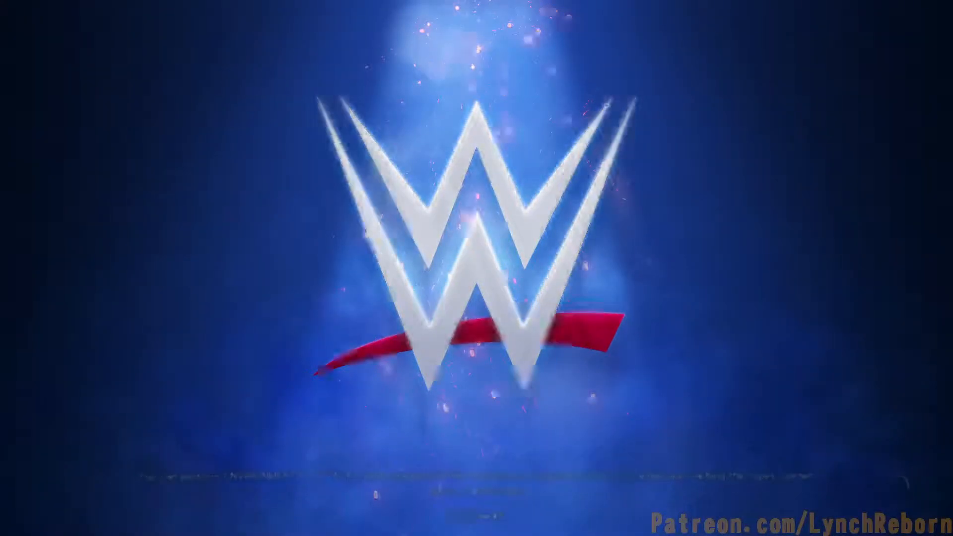
# Return to the list of all superstars and choose the modded Charlotte slot to check the textured character
pyautogui.press('pagedown')
pyautogui.press('pagedown')
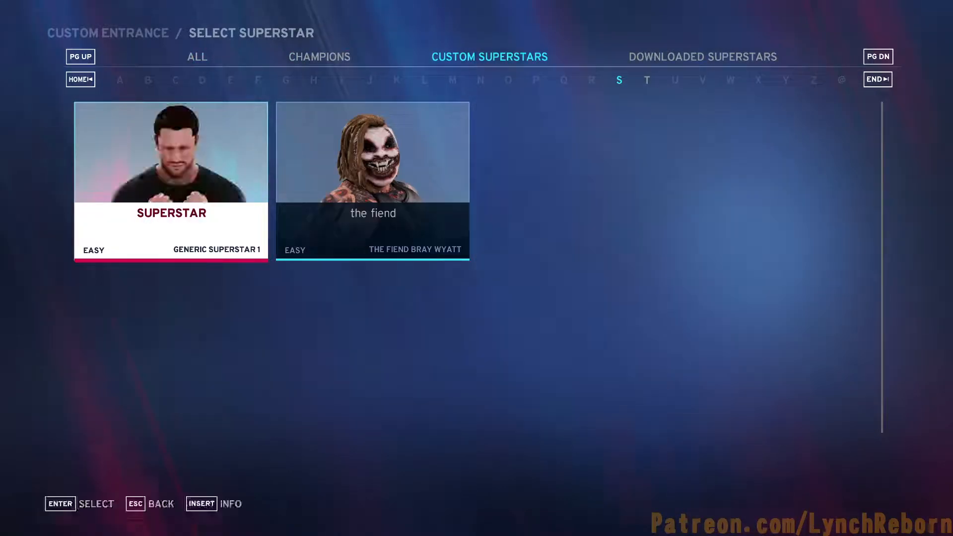
pyautogui.press('pagedown')
pyautogui.press('pagedown')
pyautogui.press('Down')
pyautogui.press('Up')
pyautogui.press('Up')
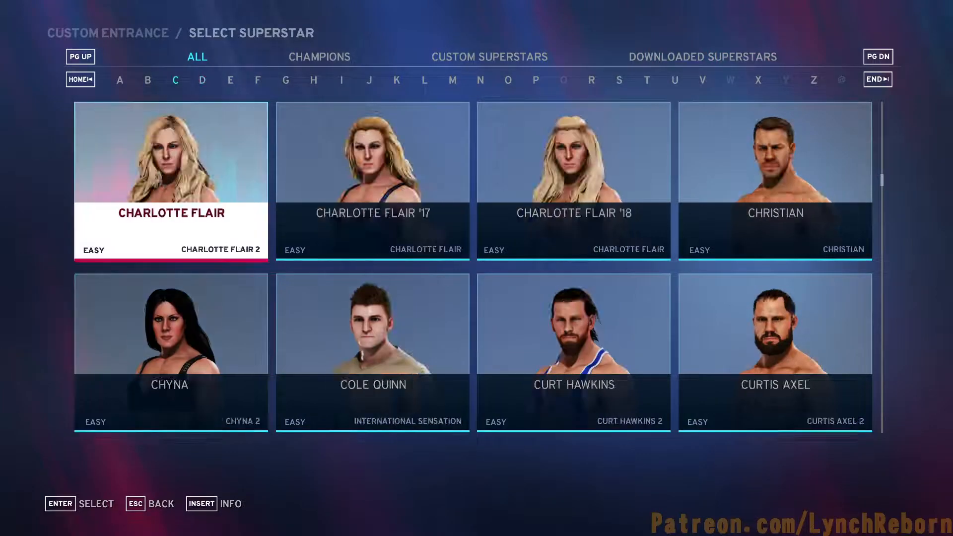
pyautogui.press('Right')
pyautogui.press('Right')
pyautogui.press('Up')
pyautogui.press('Return')
pyautogui.press('Return')
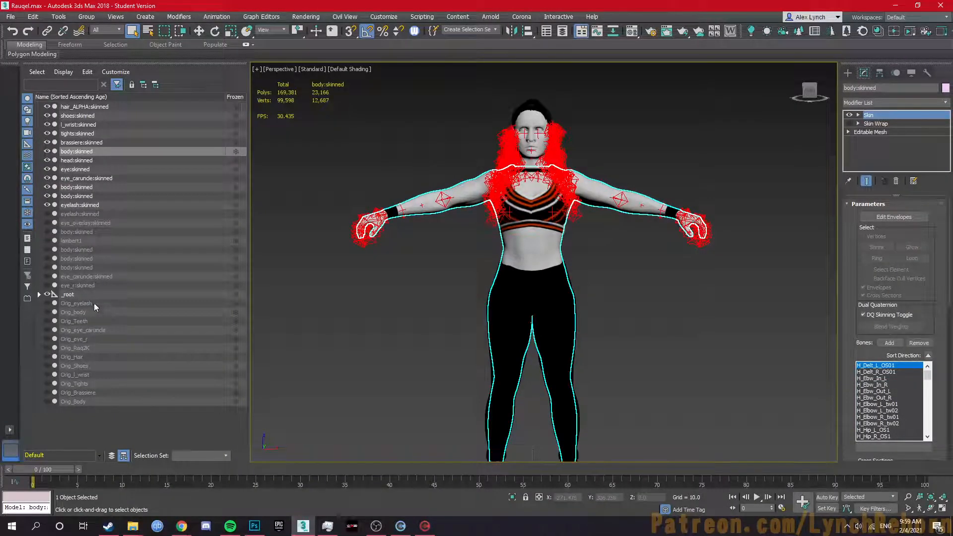
# In 3ds Max, select the twelve Orig_ objects from Orig_eyelash through Orig_Body and hide every other object
pyautogui.click(79, 303)
pyautogui.keyDown('shift'); pyautogui.click(91, 401); pyautogui.keyUp('shift')
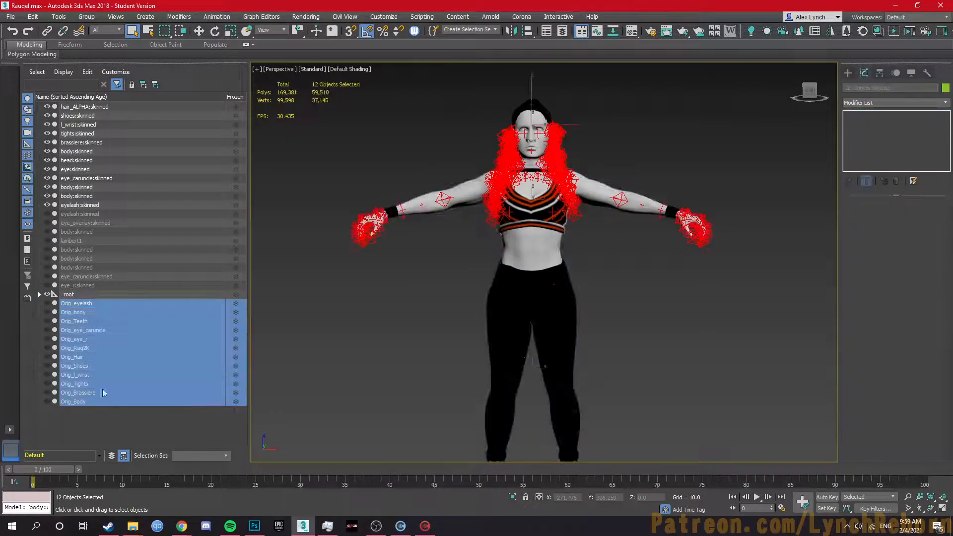
pyautogui.rightClick(507, 314)
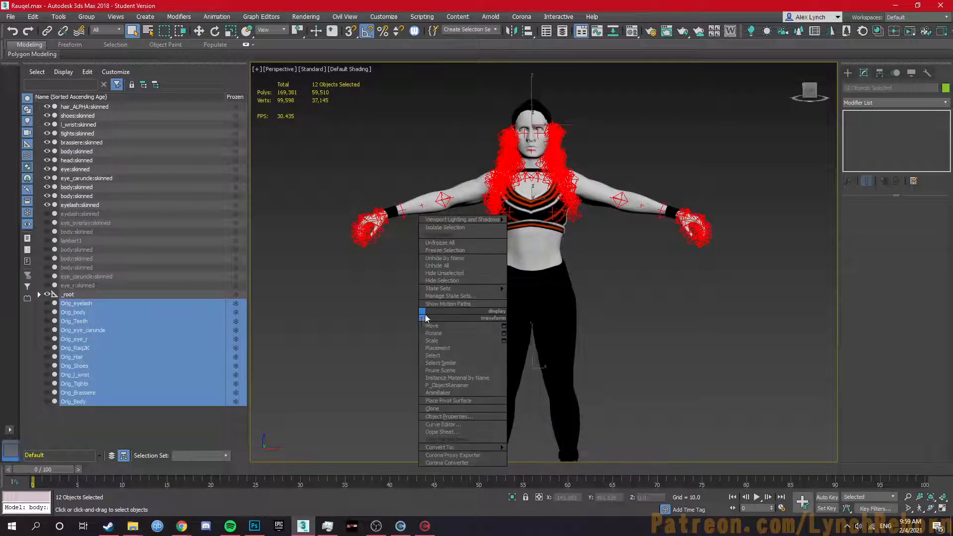
pyautogui.click(457, 274)
pyautogui.click(411, 219)
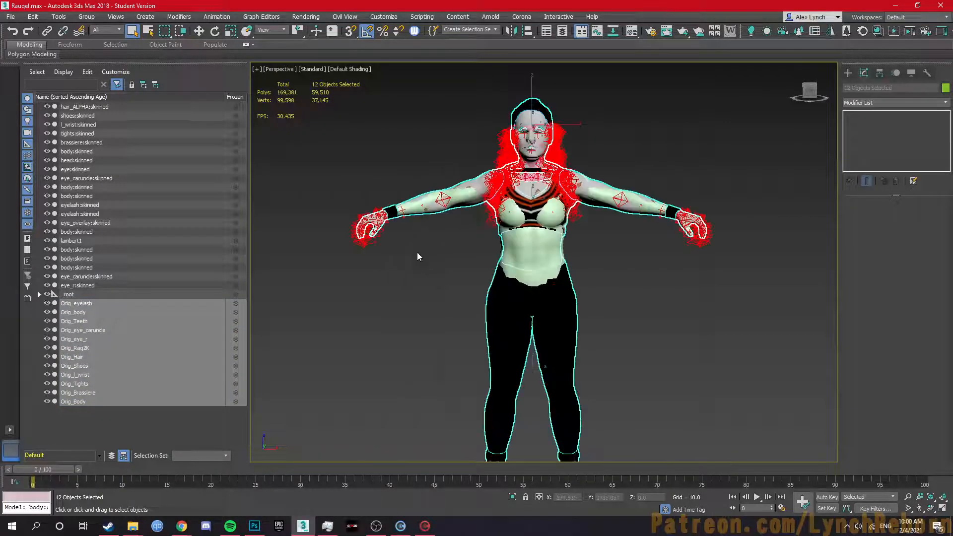
pyautogui.click(436, 298)
pyautogui.keyDown('alt'); pyautogui.moveTo(434, 297); pyautogui.dragTo(432, 320, button='middle'); pyautogui.keyUp('alt')
pyautogui.hotkey('ctrl', 'z')
pyautogui.rightClick(435, 263)
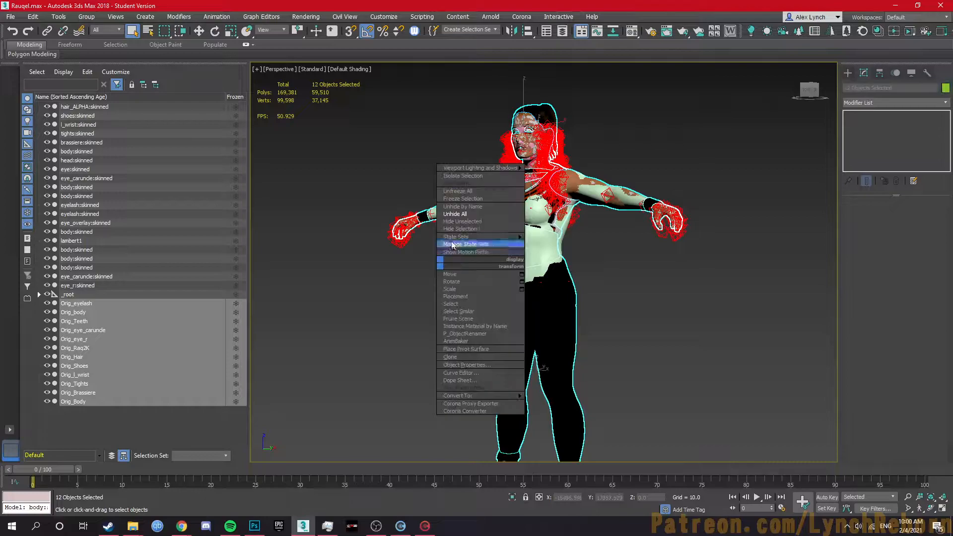
pyautogui.click(454, 225)
# Examine the original textured character from several angles, including its Orig_l_wrist and Orig_eyelash meshes
pyautogui.keyDown('alt'); pyautogui.moveTo(465, 314); pyautogui.dragTo(468, 315); pyautogui.keyUp('alt')
pyautogui.keyDown('alt'); pyautogui.moveTo(417, 315); pyautogui.dragTo(376, 317, button='middle'); pyautogui.keyUp('alt')
pyautogui.click(377, 297)
pyautogui.click(75, 375)
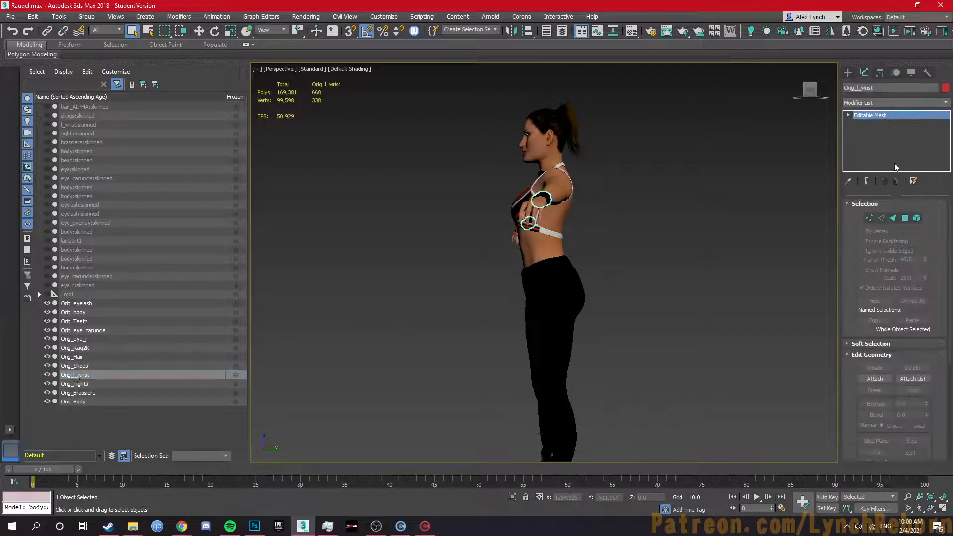
pyautogui.keyDown('alt'); pyautogui.moveTo(508, 288); pyautogui.dragTo(593, 291, button='middle'); pyautogui.keyUp('alt')
pyautogui.scroll(5, 529, 243)
pyautogui.scroll(-1, 521, 323)
pyautogui.moveTo(529, 244); pyautogui.dragTo(377, 313, button='middle')
pyautogui.click(585, 292)
pyautogui.click(72, 303)
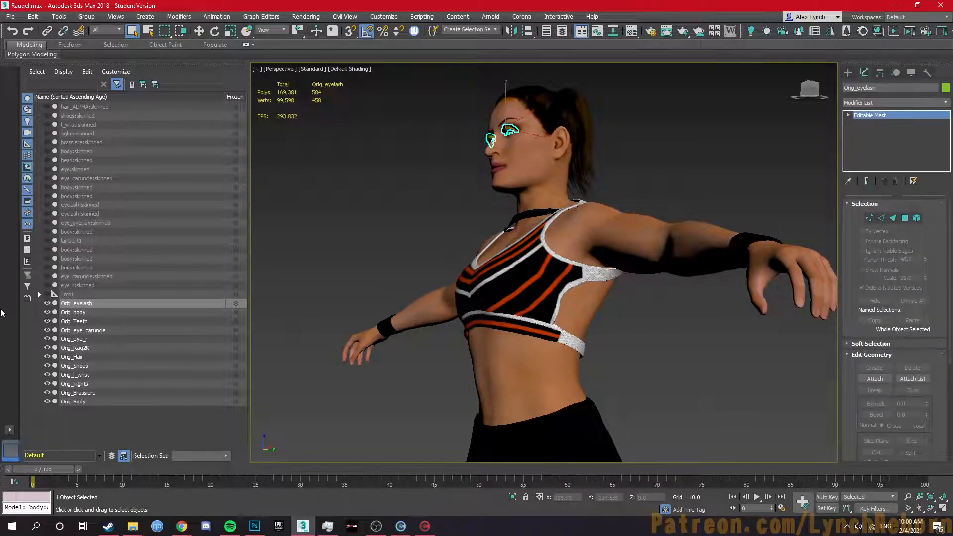
# Show the ten objects from the second eyelash:skinned through _root and hide all unselected objects
pyautogui.click(119, 294)
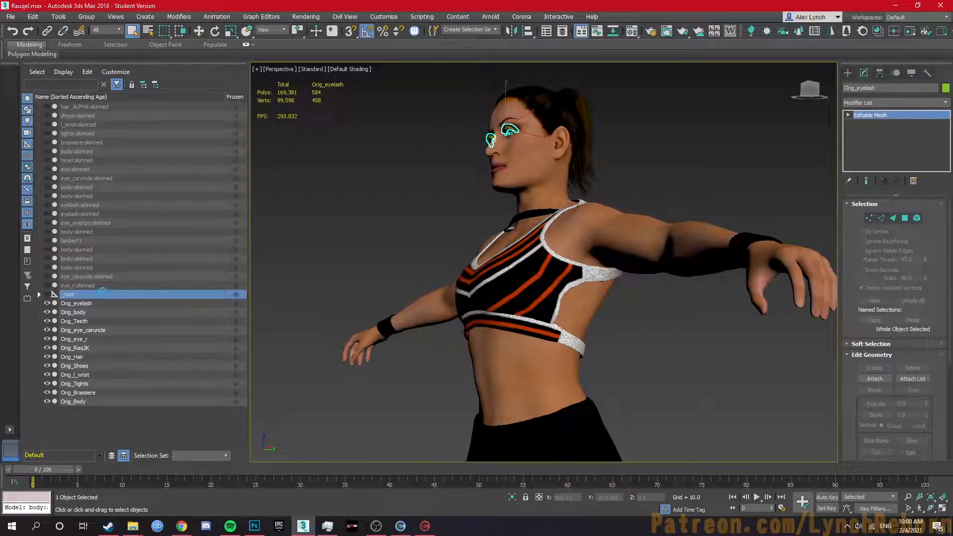
pyautogui.keyDown('shift'); pyautogui.click(83, 215); pyautogui.keyUp('shift')
pyautogui.click(47, 214)
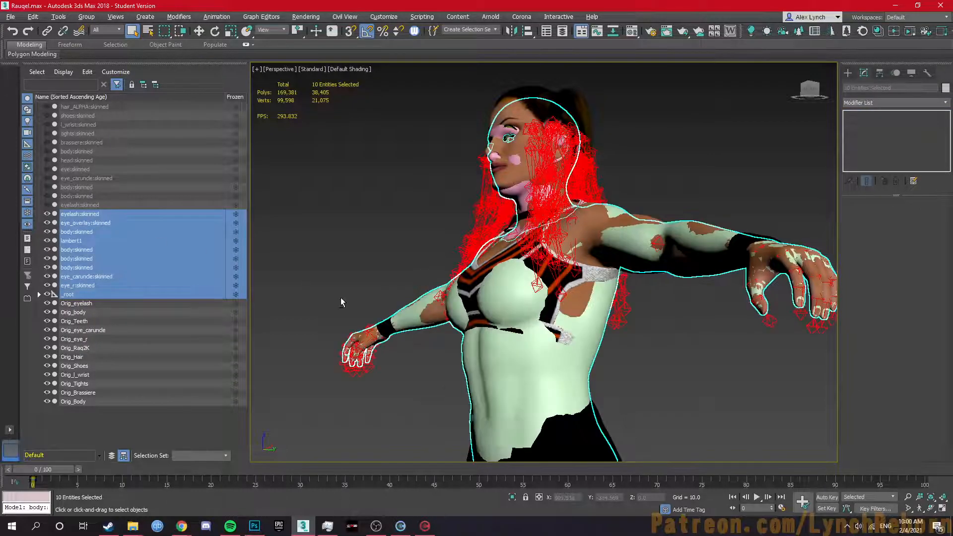
pyautogui.keyDown('alt'); pyautogui.moveTo(340, 297); pyautogui.dragTo(457, 276, button='middle'); pyautogui.keyUp('alt')
pyautogui.rightClick(457, 276)
pyautogui.click(395, 233)
# Check the isolated base body from the front and hide its ten selected objects
pyautogui.keyDown('alt'); pyautogui.moveTo(511, 318); pyautogui.dragTo(507, 166, button='middle'); pyautogui.keyUp('alt')
pyautogui.scroll(3, 453, 320)
pyautogui.scroll(-5, 453, 319)
pyautogui.keyDown('alt'); pyautogui.moveTo(503, 213); pyautogui.dragTo(424, 303, button='middle'); pyautogui.keyUp('alt')
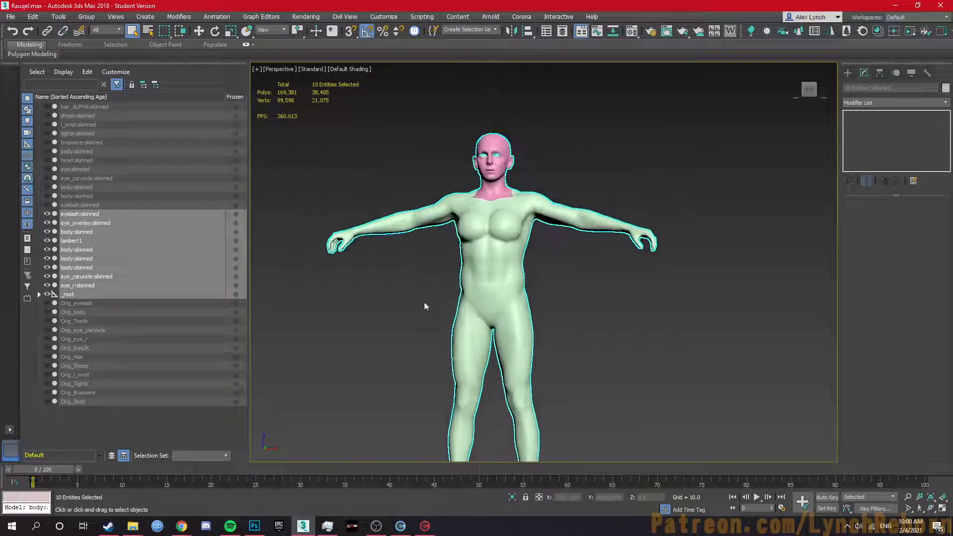
pyautogui.click(46, 214)
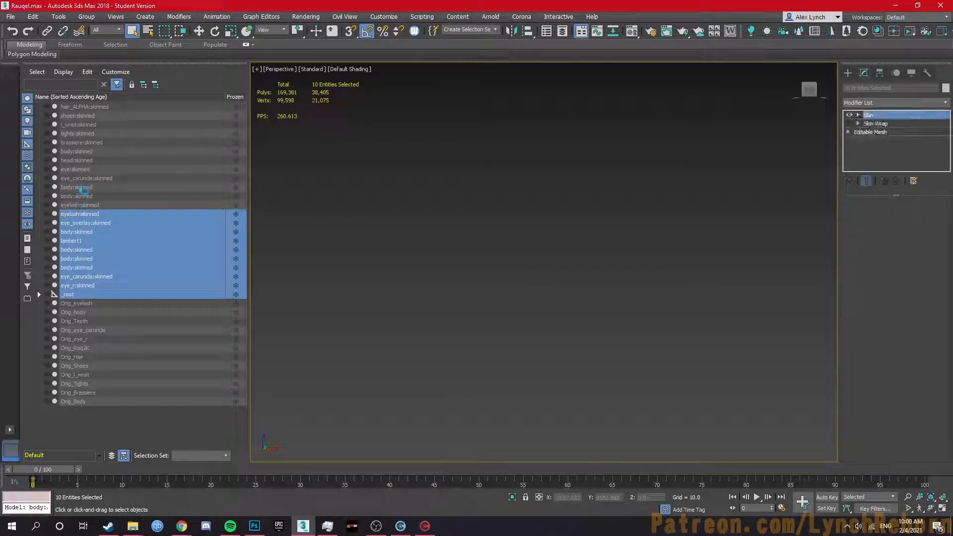
# Show the twelve objects from hair_ALPHA:skinned through the first eyelash:skinned and select the body:skinned mesh under the attire
pyautogui.moveTo(77, 205); pyautogui.dragTo(90, 106)
pyautogui.click(47, 107)
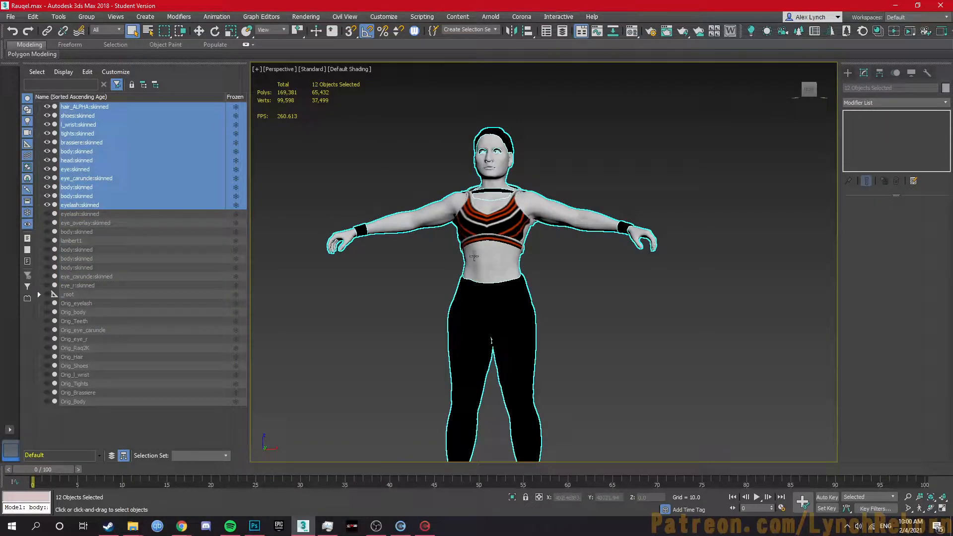
pyautogui.click(495, 255)
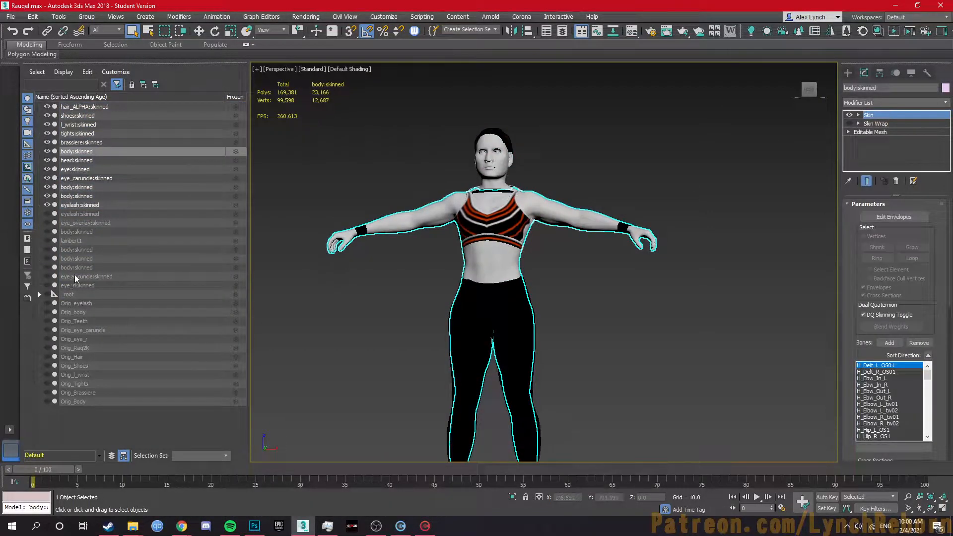
# Select the seven visible body objects from body:skinned through eyelash:skinned, then only the five attire objects from brassiere:skinned through hair_ALPHA:skinned
pyautogui.click(80, 205)
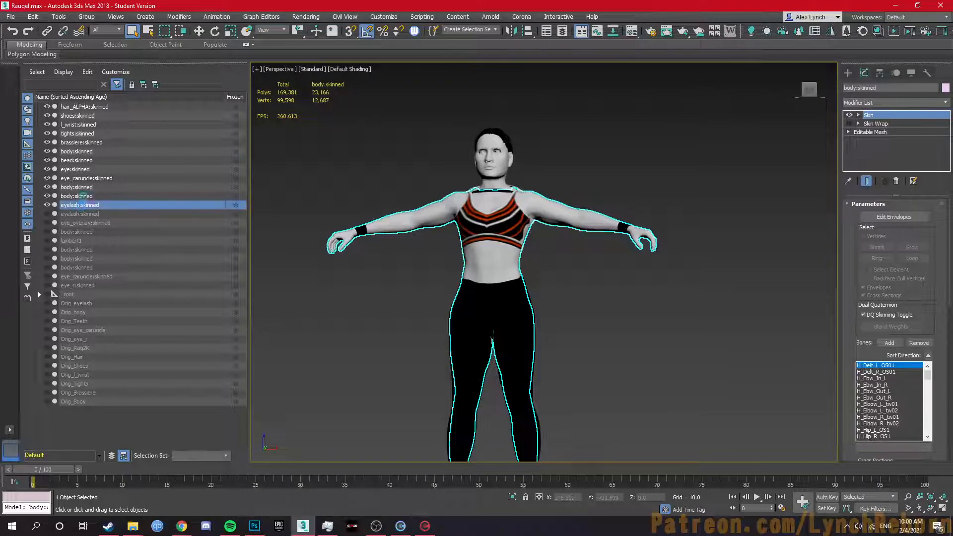
pyautogui.keyDown('shift'); pyautogui.click(94, 151); pyautogui.keyUp('shift')
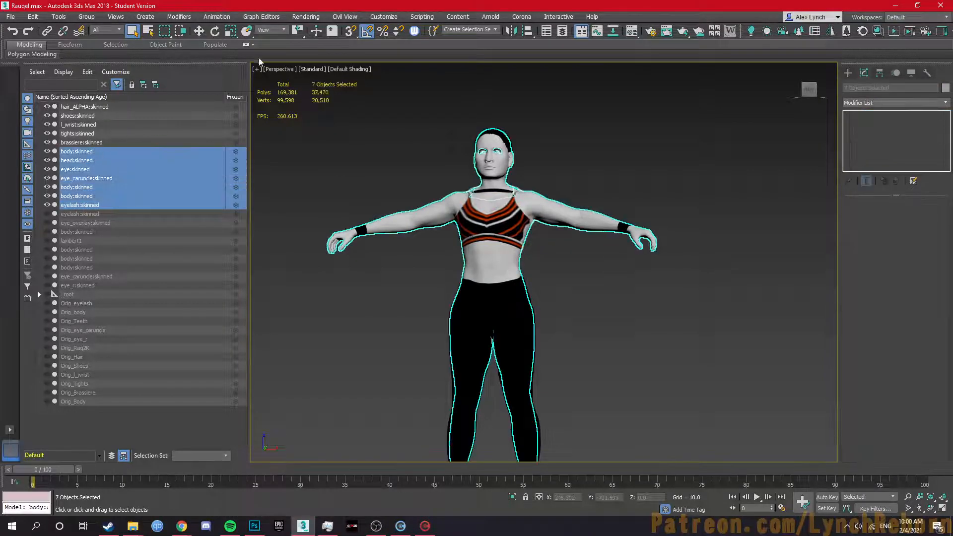
pyautogui.click(91, 143)
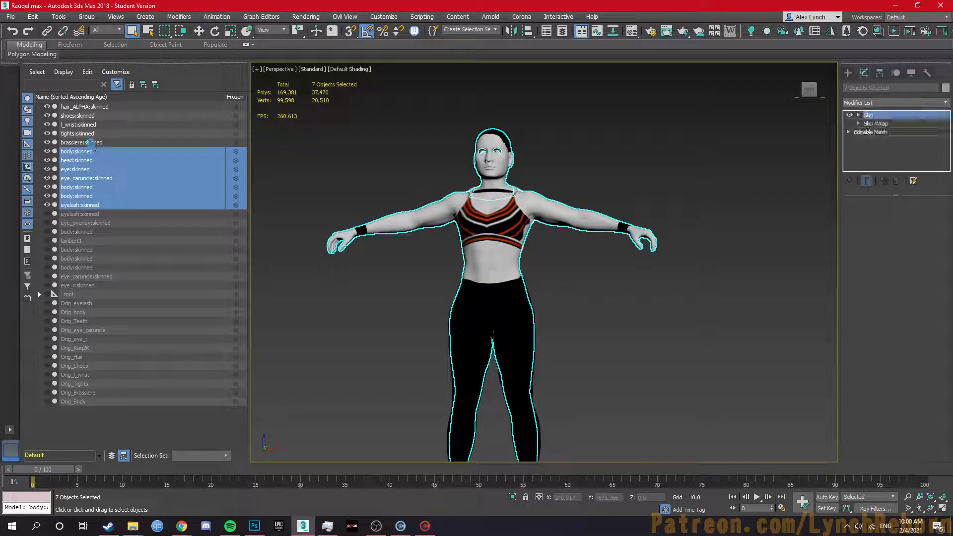
pyautogui.keyDown('shift'); pyautogui.click(105, 110); pyautogui.keyUp('shift')
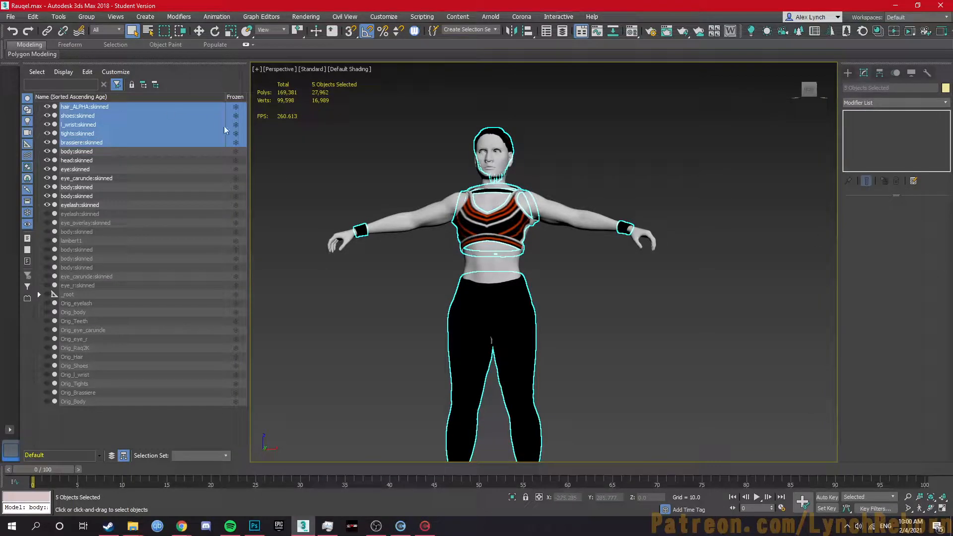
# Switch to the CakeTools MTLs Editor and check its attire materials alongside the 841_20150211_NXT_TO_Rival_Attire folder in File Explorer
pyautogui.click(400, 525)
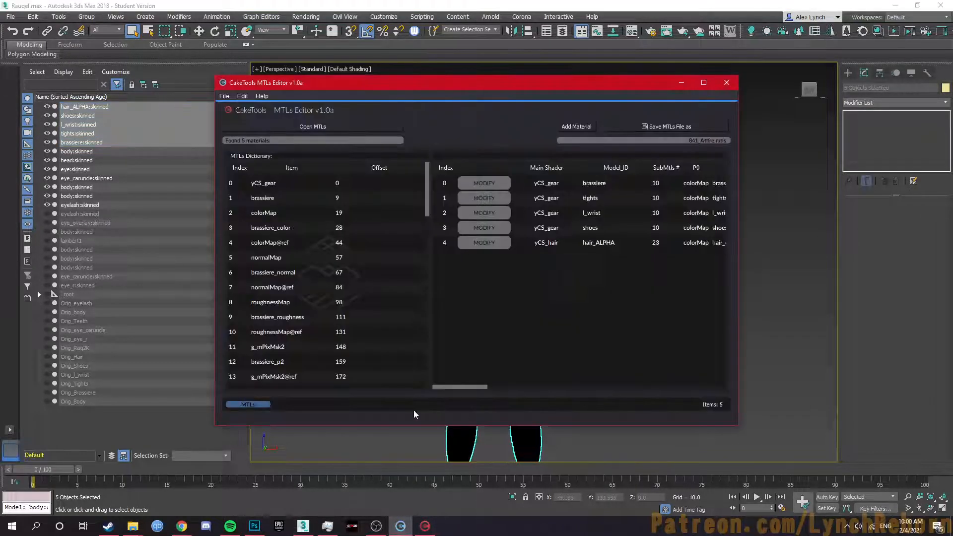
pyautogui.moveTo(133, 526)
pyautogui.click(87, 496)
pyautogui.click(363, 160)
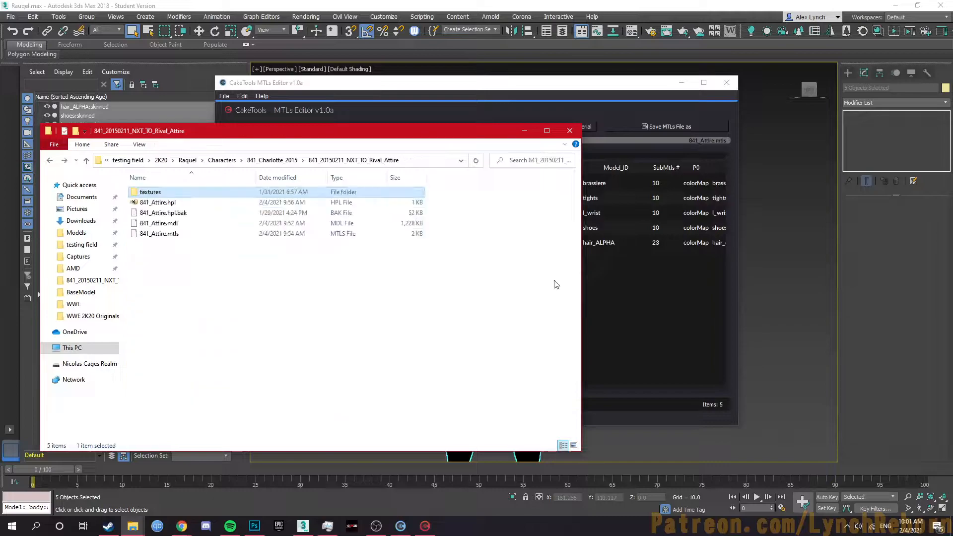
pyautogui.click(646, 288)
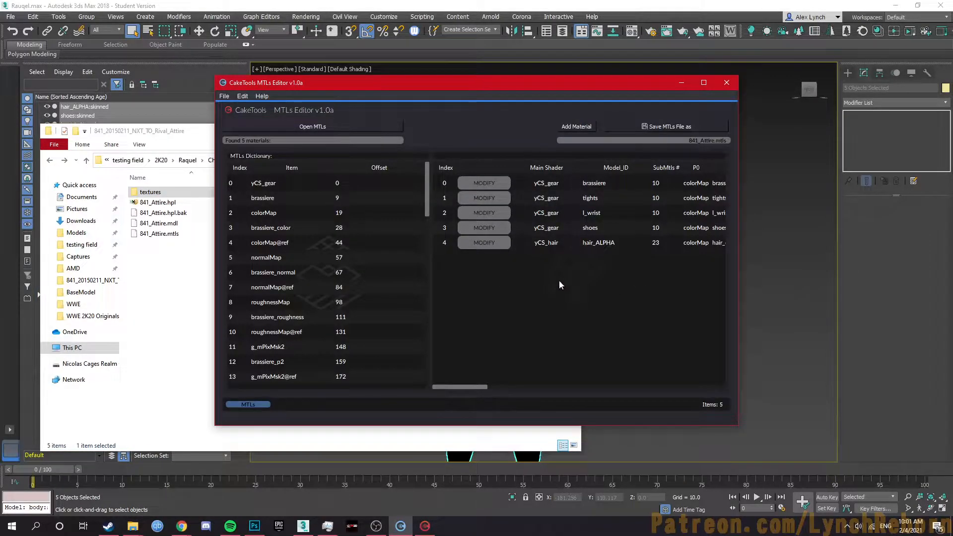
# Review the model shader options for the l_wrist material and close its settings without changing them
pyautogui.click(490, 213)
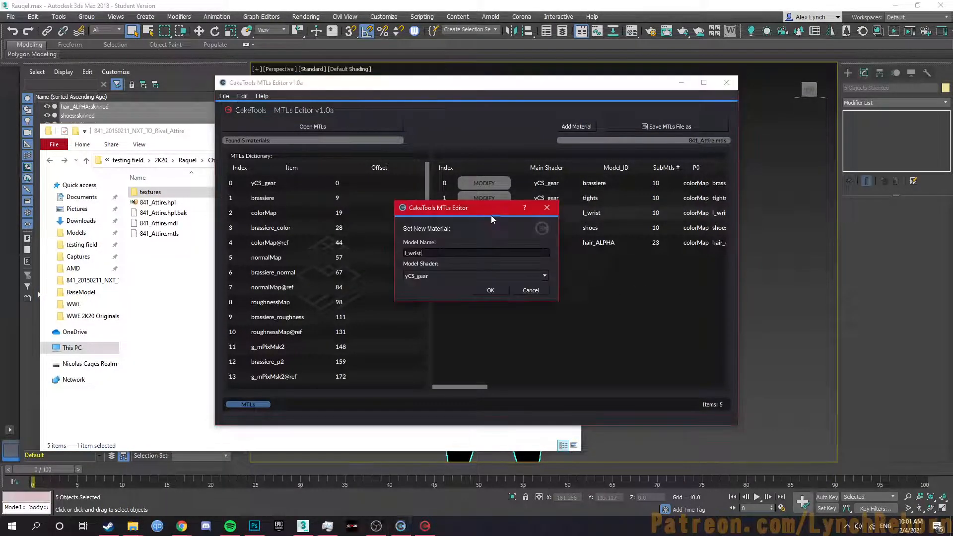
pyautogui.click(454, 275)
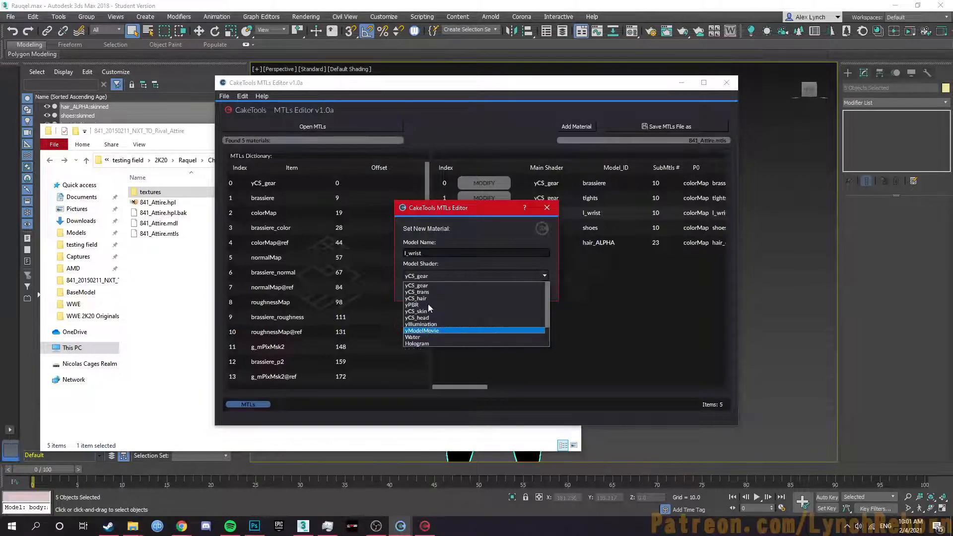
pyautogui.click(546, 207)
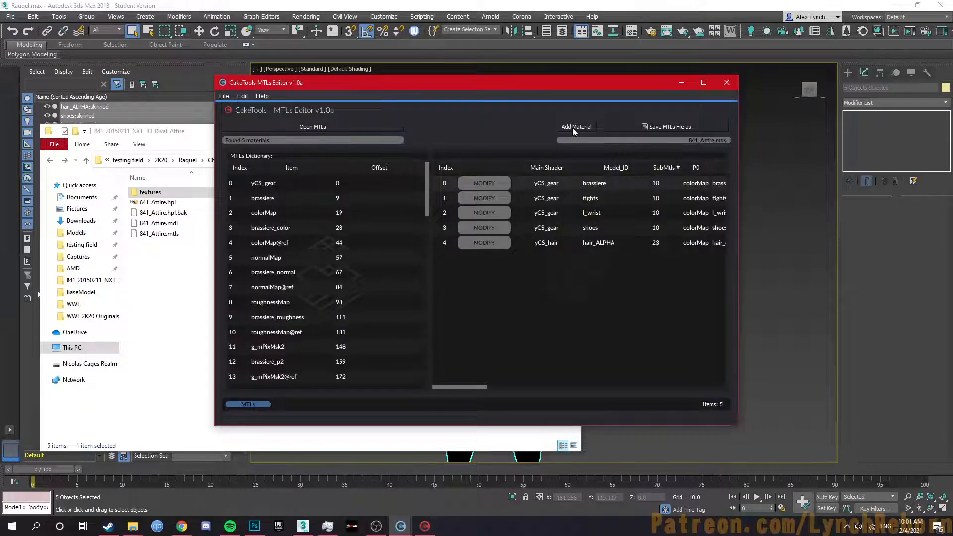
# Check the save location for the MTLs file, cancel saving, and switch to the CakeTools window with bakedfile07.cak
pyautogui.click(638, 126)
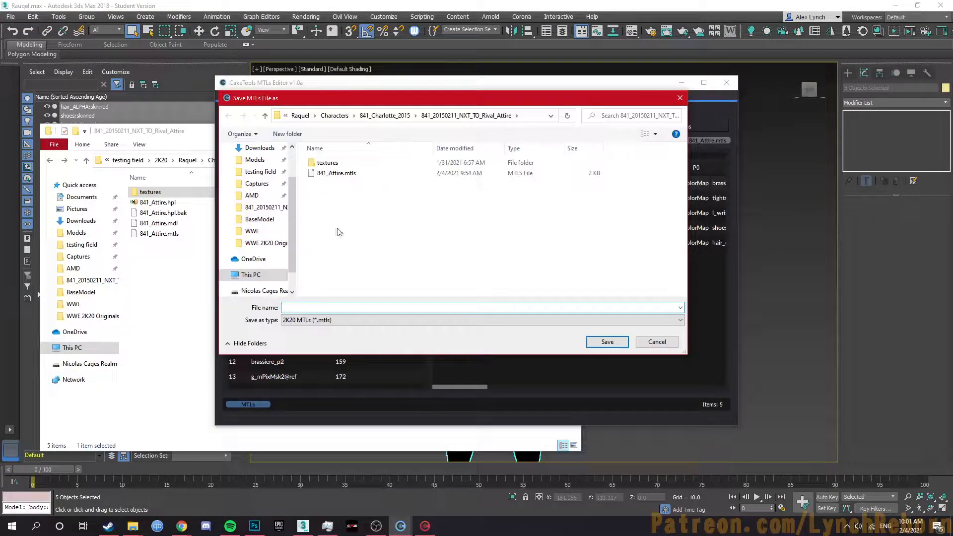
pyautogui.click(656, 341)
pyautogui.click(425, 527)
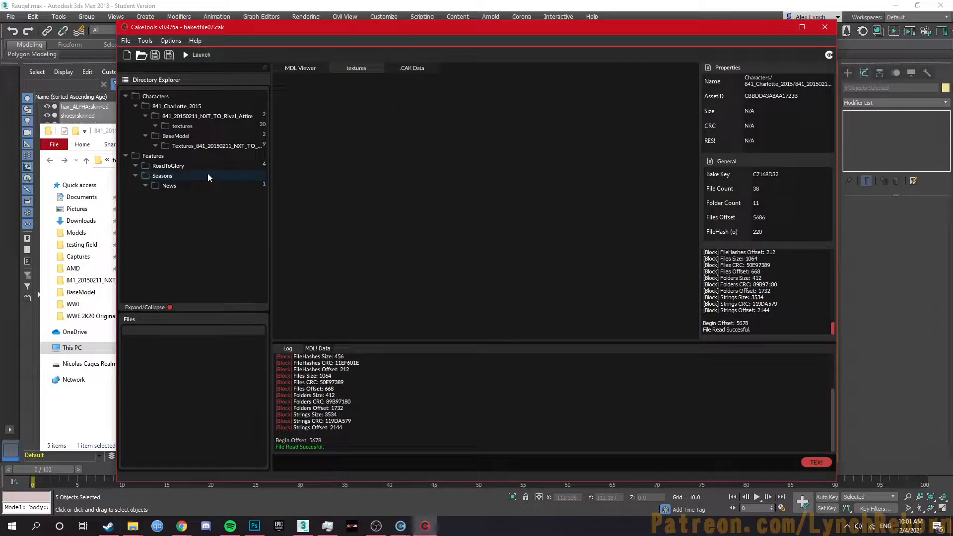